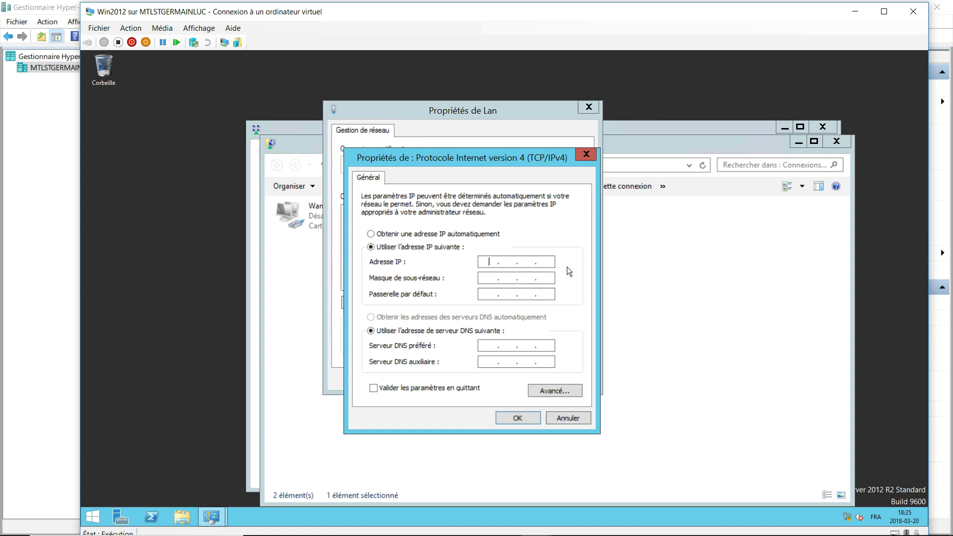
Give Lan static IP 192.168.126.2, gateway 192.168.126.1 and preferred DNS 192.168.126.1.
{"action": "type", "text": "192 . 168 . 126 . 2"}
{"action": "key", "text": "Tab"}
{"action": "key", "text": "Tab"}
{"action": "type", "text": "192 . "}
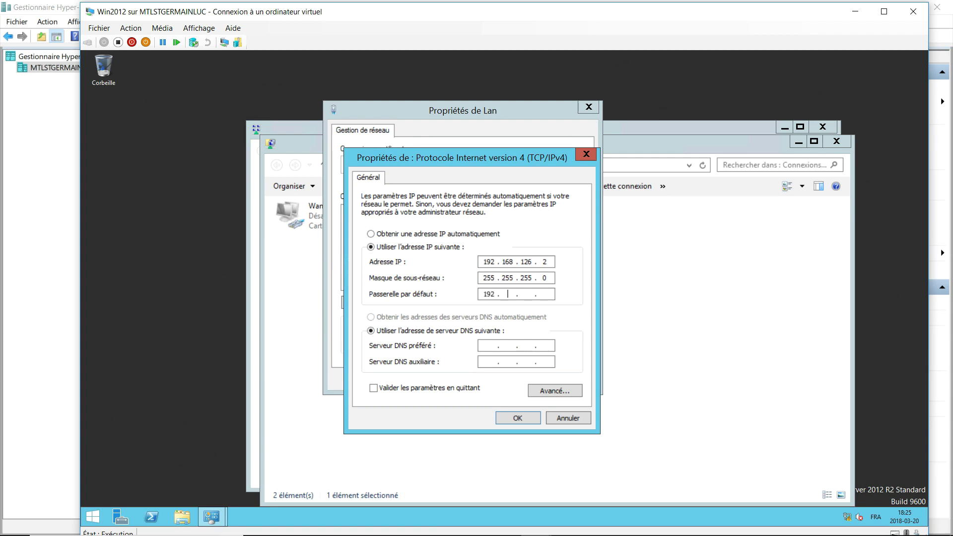
{"action": "type", "text": "168 . 126 . 1"}
{"action": "key", "text": "Tab"}
{"action": "key", "text": "Tab"}
{"action": "type", "text": "192 . 168 ."}
{"action": "type", "text": "126 . 1"}
Add 192.168.126.2 as a WINS server in the advanced TCP/IP settings.
{"action": "left_click", "coordinate": [572, 391]}
{"action": "left_click", "coordinate": [448, 189]}
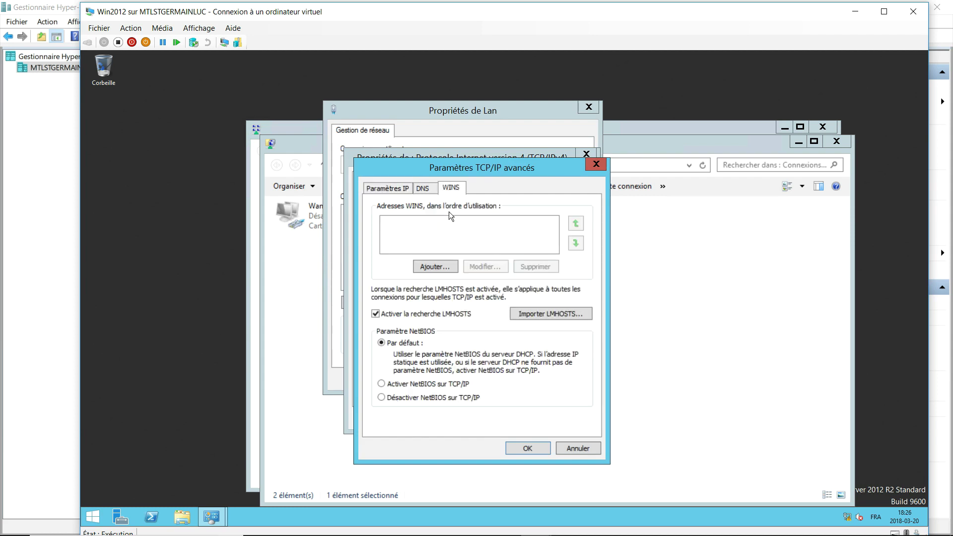
{"action": "left_click", "coordinate": [448, 260]}
{"action": "type", "text": "192 . "}
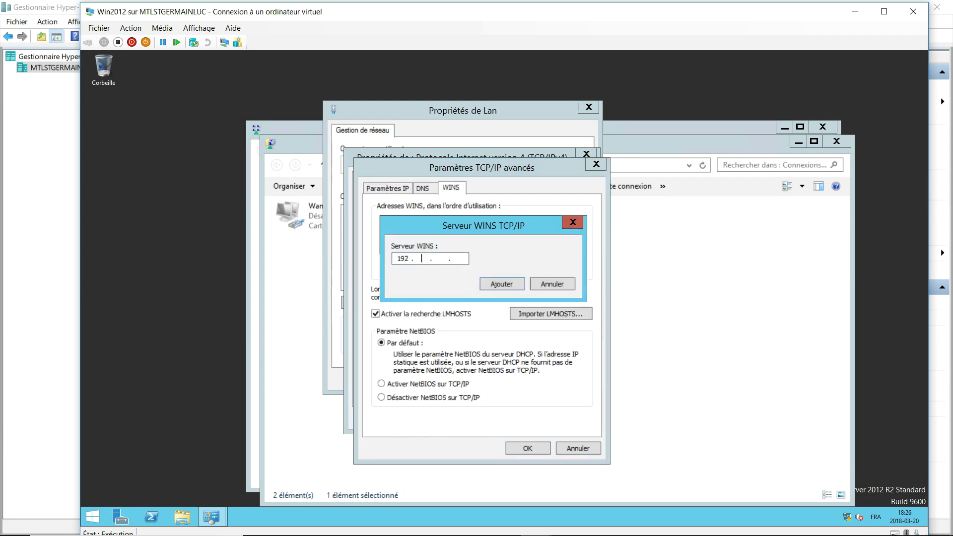
{"action": "type", "text": "168 . 126 . 2"}
{"action": "left_click", "coordinate": [511, 284]}
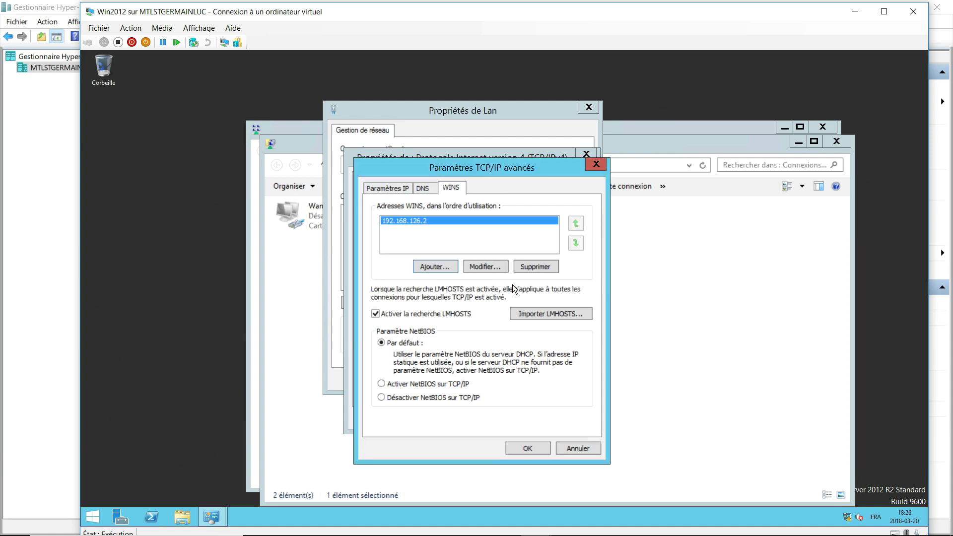
Confirm all Lan property dialogs, decline network discovery, and close the network windows.
{"action": "left_click", "coordinate": [531, 450]}
{"action": "left_click", "coordinate": [524, 419]}
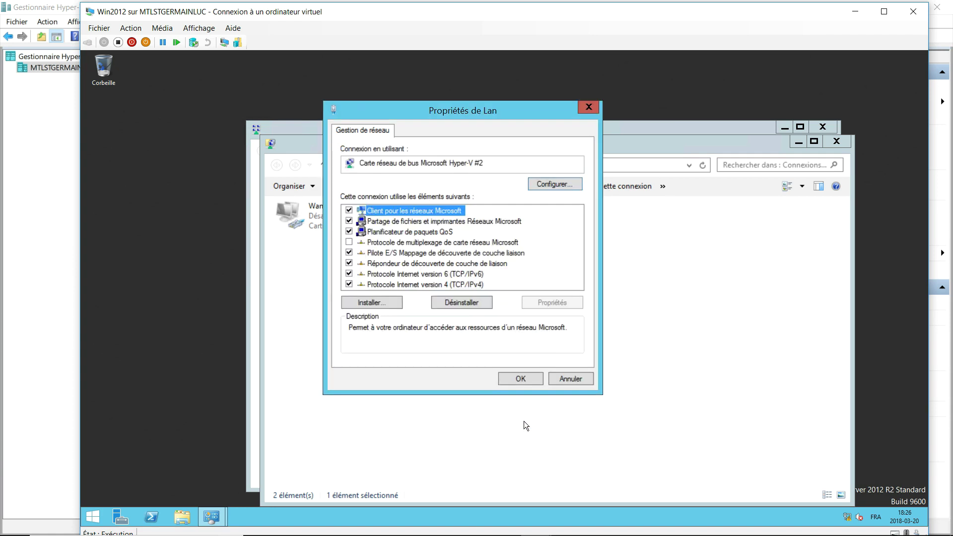
{"action": "left_click", "coordinate": [521, 377]}
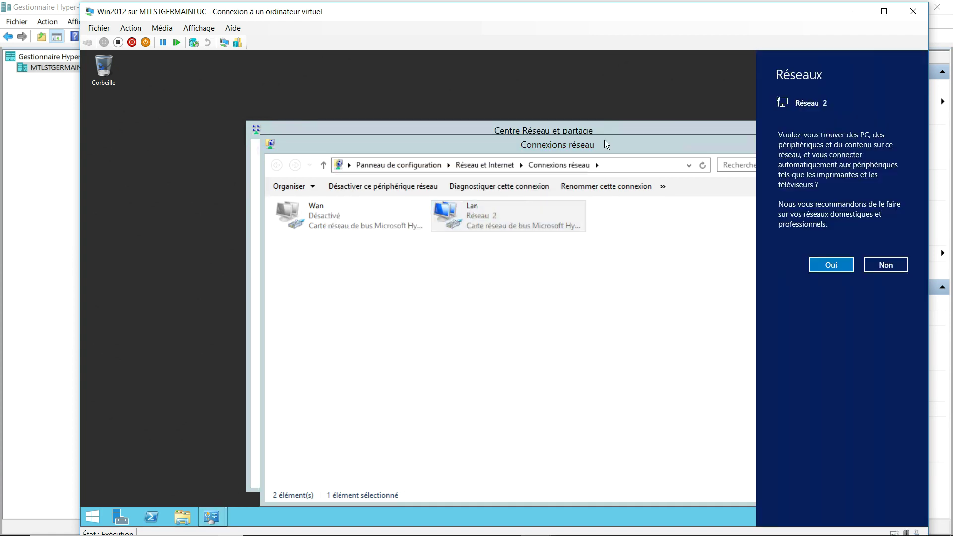
{"action": "left_click", "coordinate": [754, 142]}
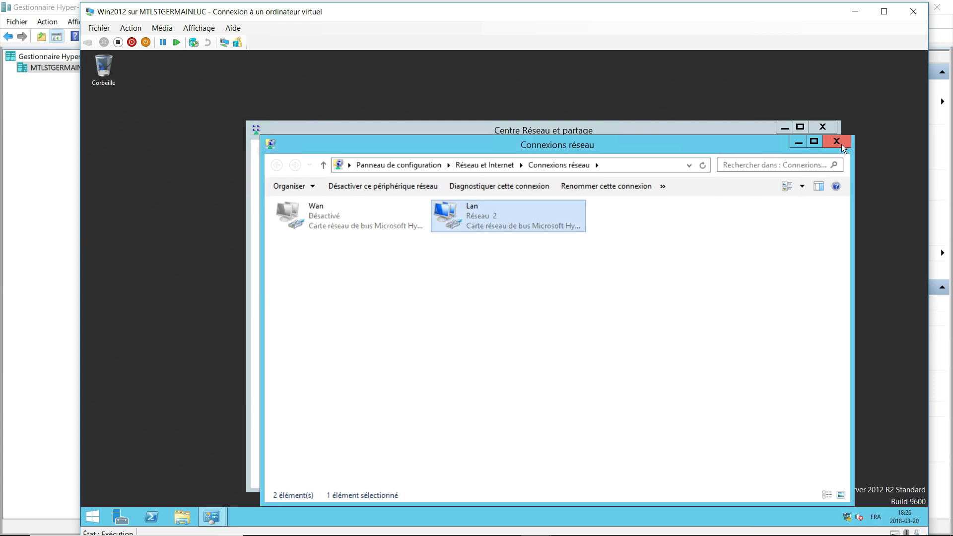
{"action": "left_click", "coordinate": [841, 144]}
{"action": "left_click", "coordinate": [822, 127]}
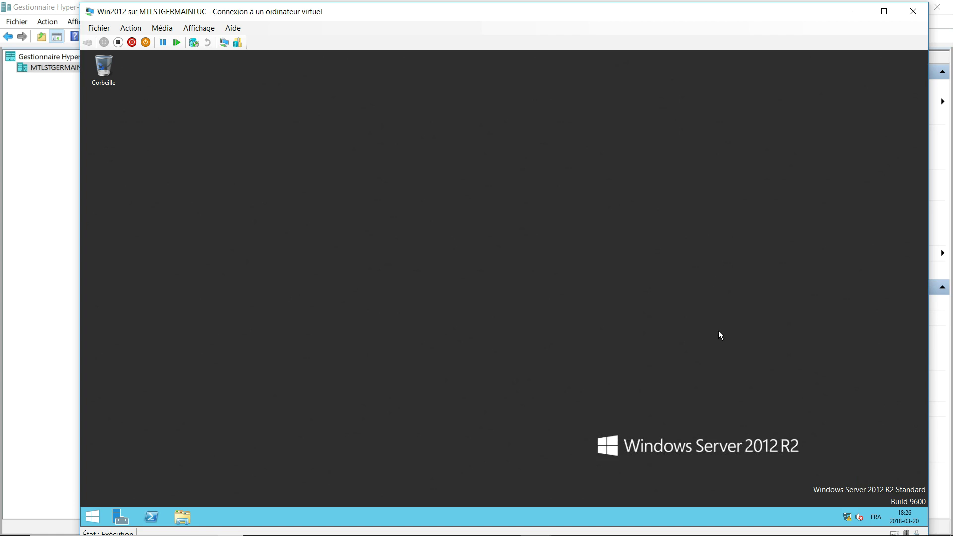
Change the computer name to w2k12 from Server Manager's local server properties.
{"action": "left_click", "coordinate": [130, 517]}
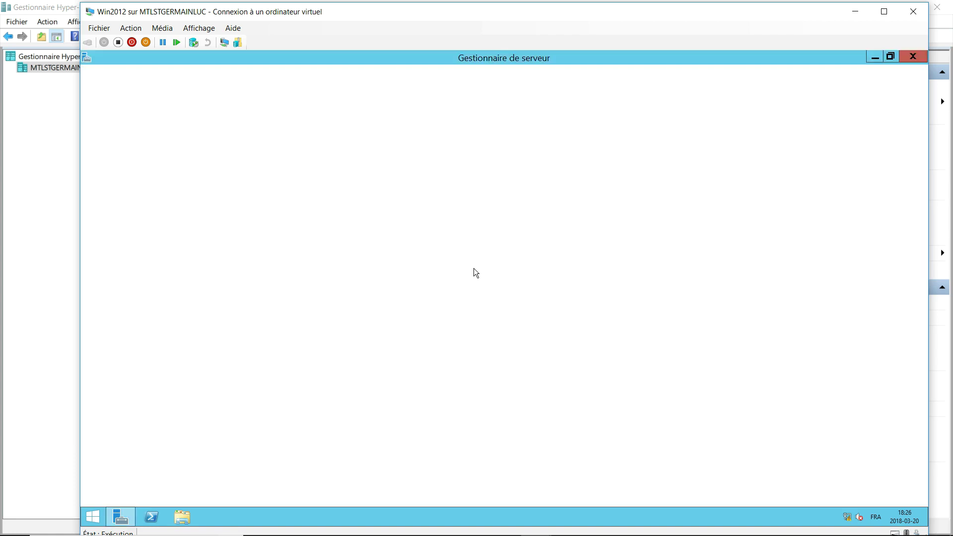
{"action": "left_click", "coordinate": [127, 144]}
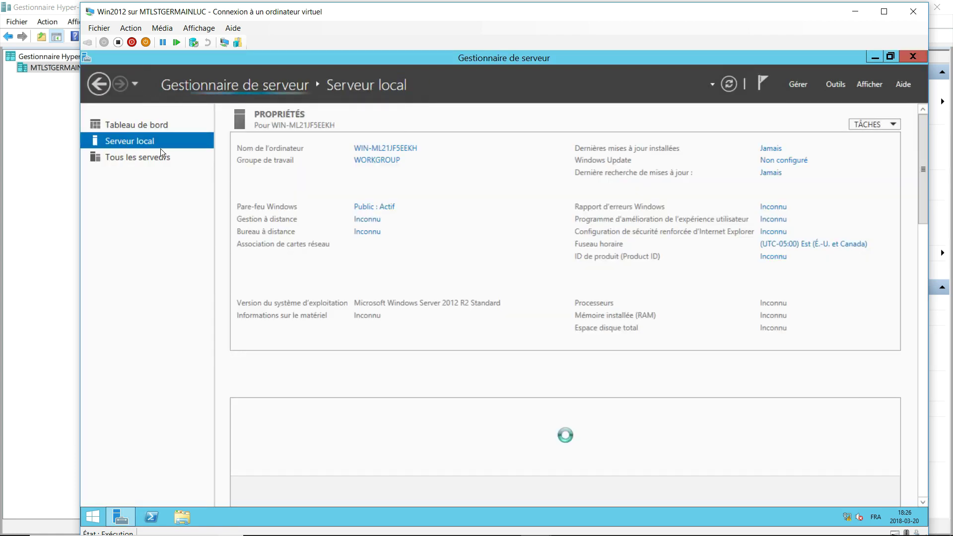
{"action": "left_click", "coordinate": [385, 149]}
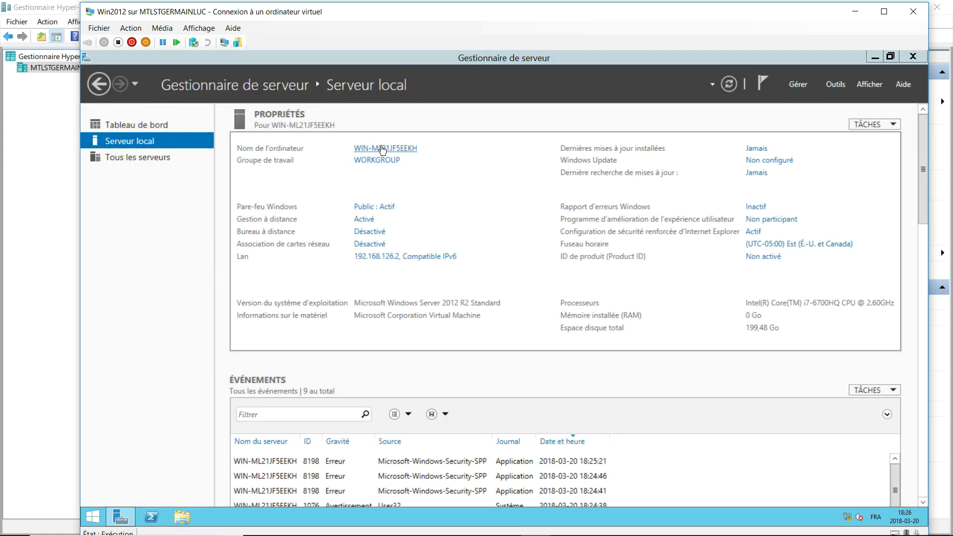
{"action": "left_click", "coordinate": [371, 292]}
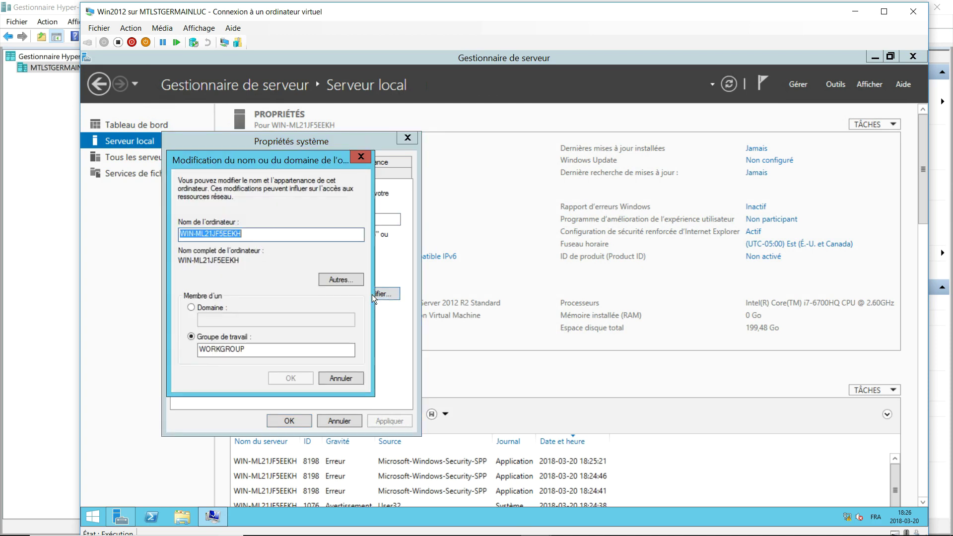
{"action": "left_click_drag", "start_coordinate": [242, 234], "coordinate": [135, 232]}
{"action": "type", "text": "w2k12"}
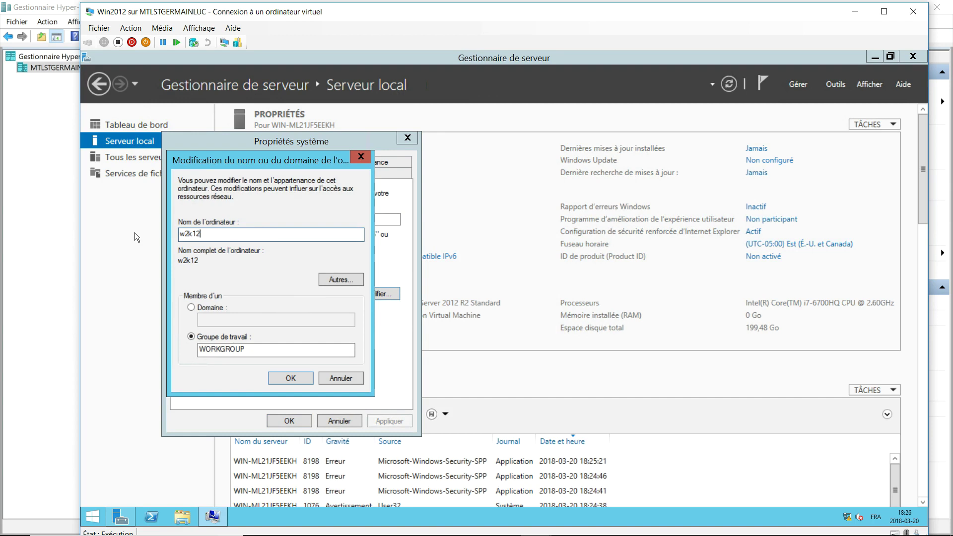
{"action": "left_click", "coordinate": [289, 382]}
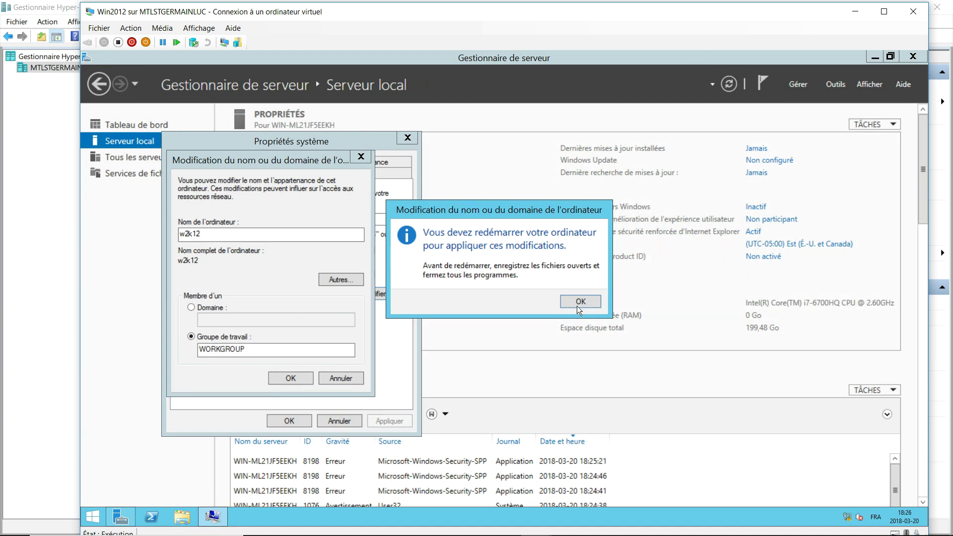
Acknowledge the restart notice, close System Properties and restart the server now.
{"action": "left_click", "coordinate": [578, 302]}
{"action": "left_click", "coordinate": [293, 423]}
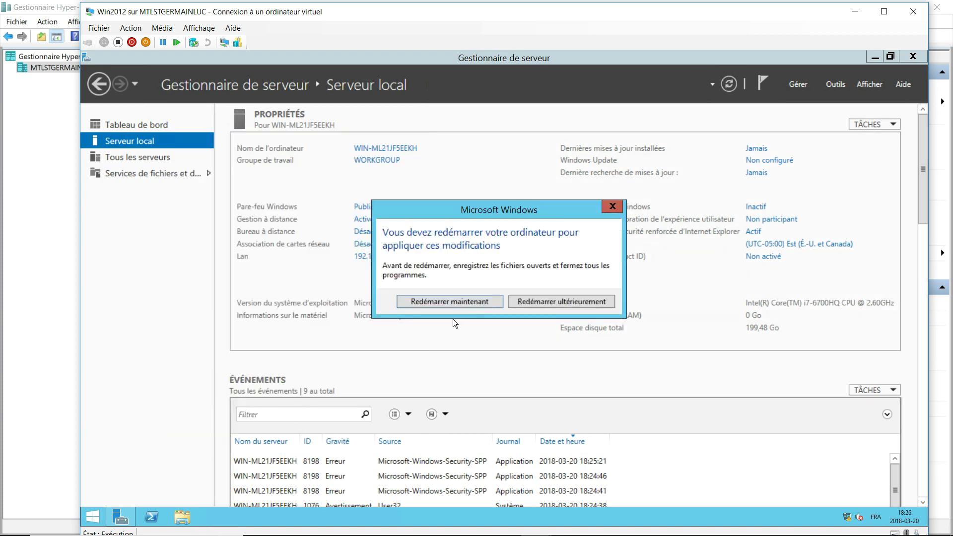
{"action": "left_click", "coordinate": [487, 302]}
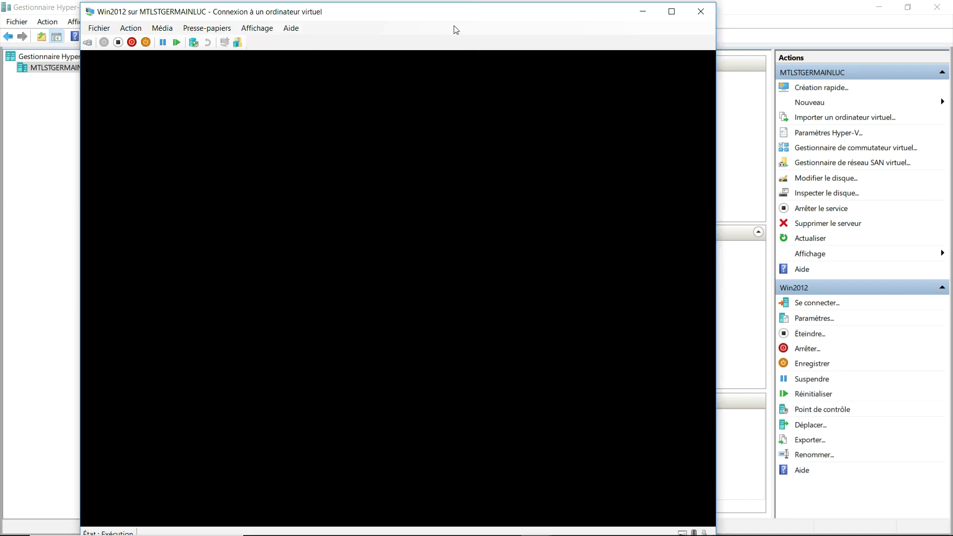
Close the Win2012 connection window and shut down the Win2012 VM.
{"action": "left_click", "coordinate": [698, 15]}
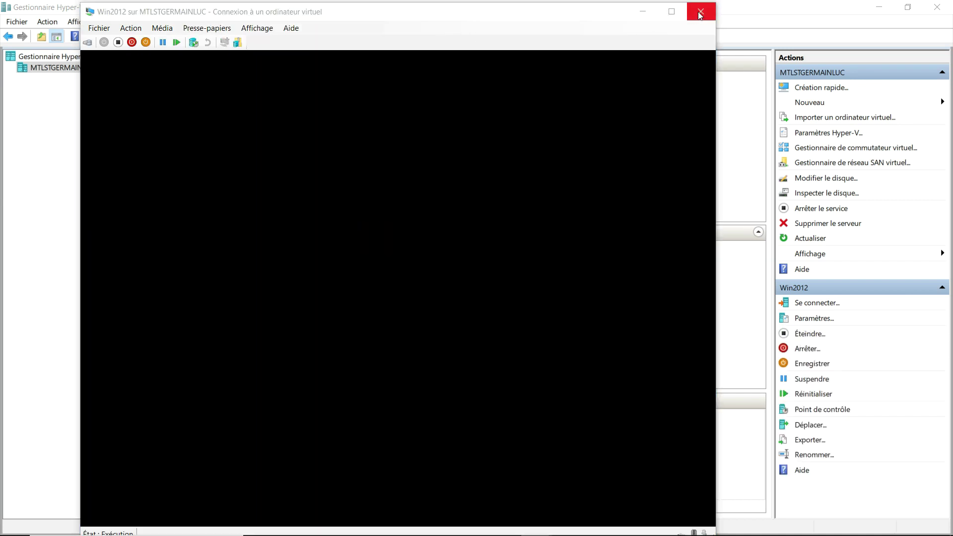
{"action": "right_click", "coordinate": [246, 109]}
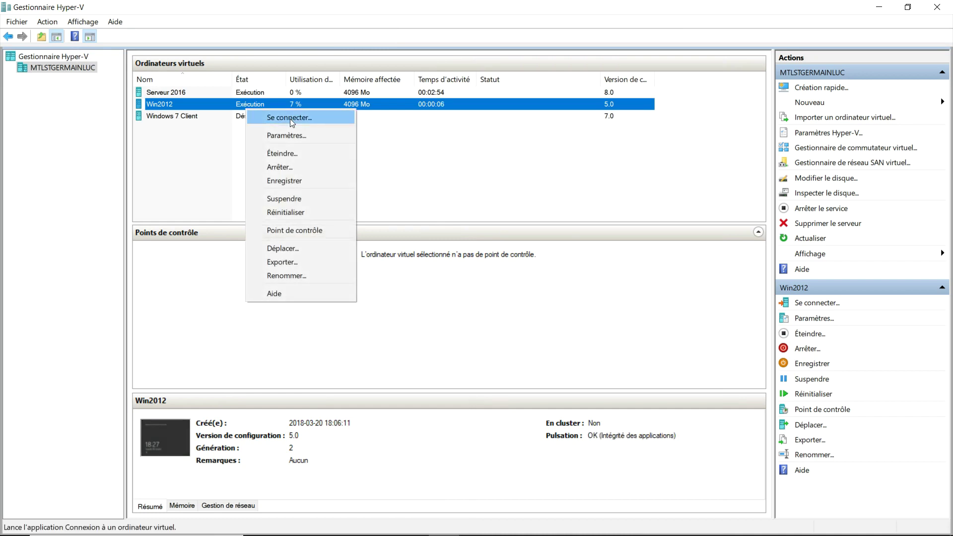
{"action": "left_click", "coordinate": [309, 155]}
Connect to the Serveur 2016 VM and sign in as Administrateur with the account password.
{"action": "left_click", "coordinate": [249, 92]}
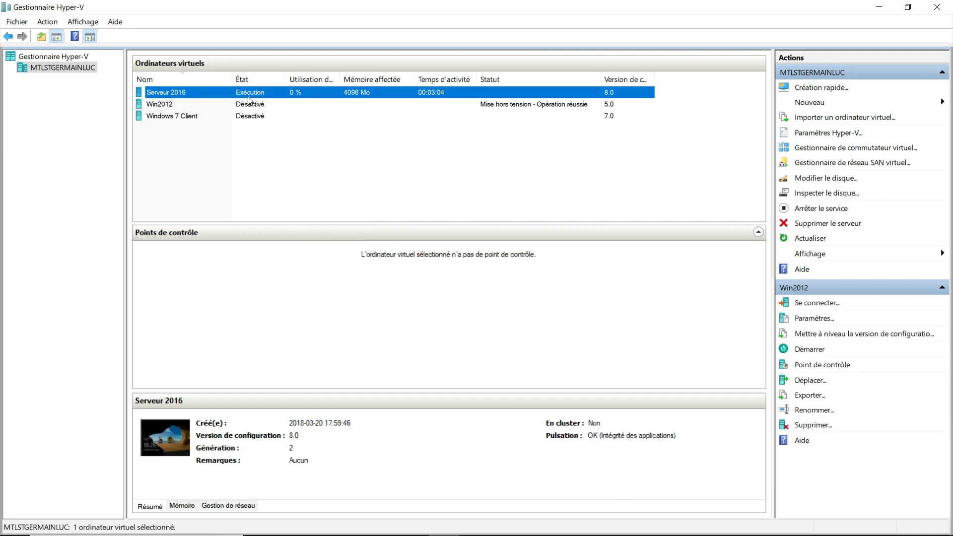
{"action": "right_click", "coordinate": [249, 92]}
{"action": "left_click", "coordinate": [272, 102]}
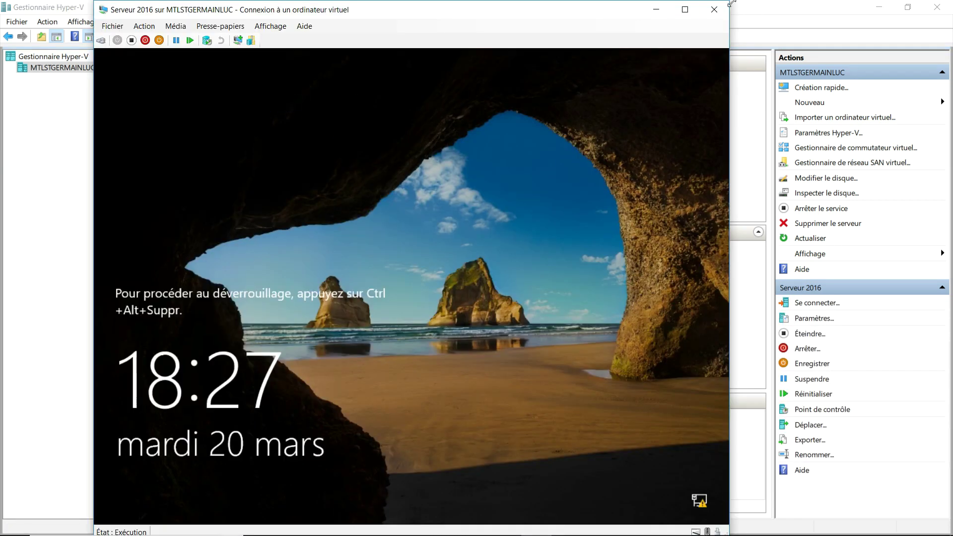
{"action": "left_click", "coordinate": [684, 10]}
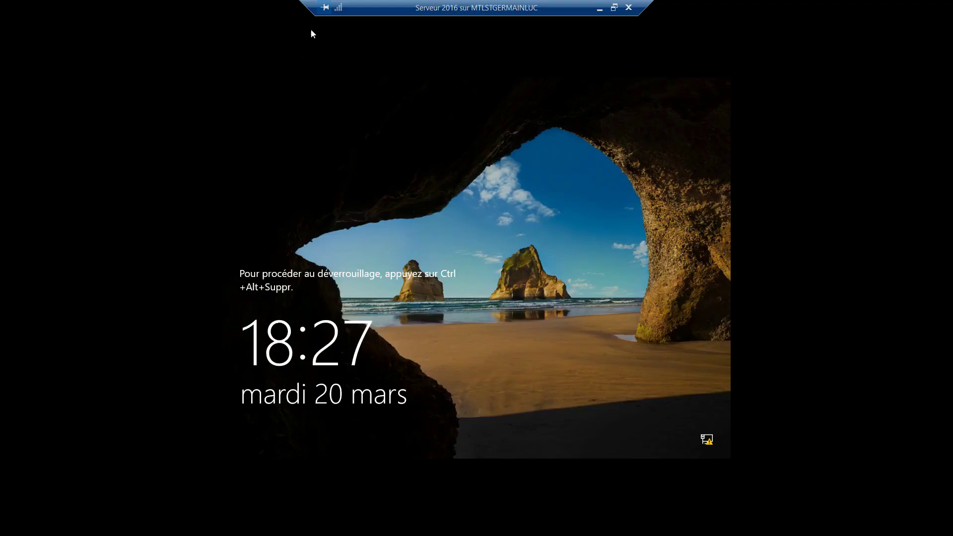
{"action": "left_click", "coordinate": [613, 8]}
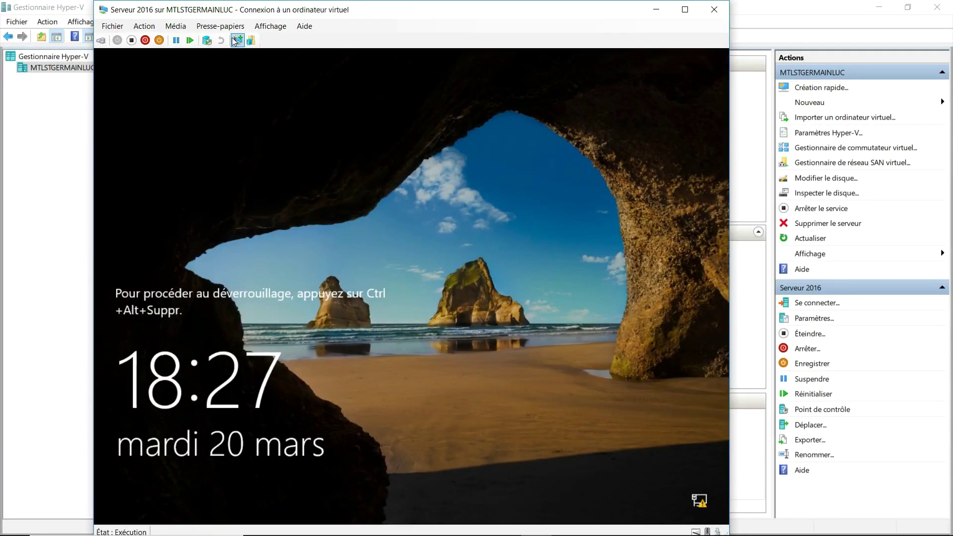
{"action": "left_click", "coordinate": [101, 41]}
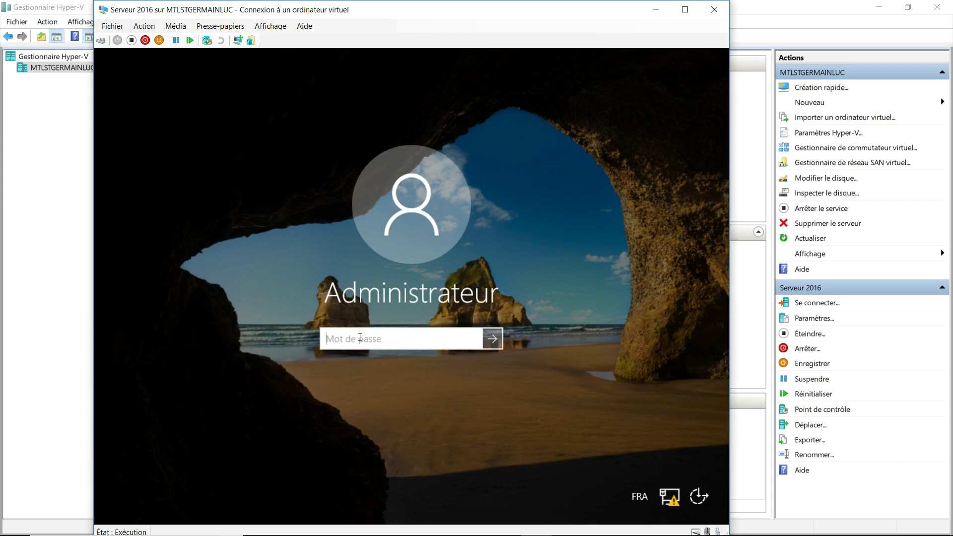
{"action": "type", "text": "•••••••••"}
{"action": "key", "text": "Return"}
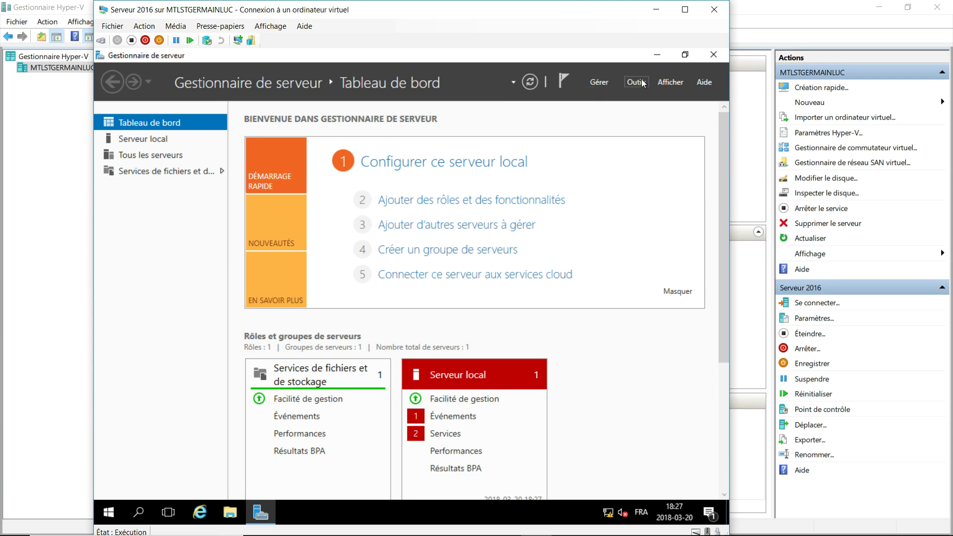
Select the Services AD DS role and its required features for w2k16 in the Add Roles wizard.
{"action": "left_click", "coordinate": [461, 201]}
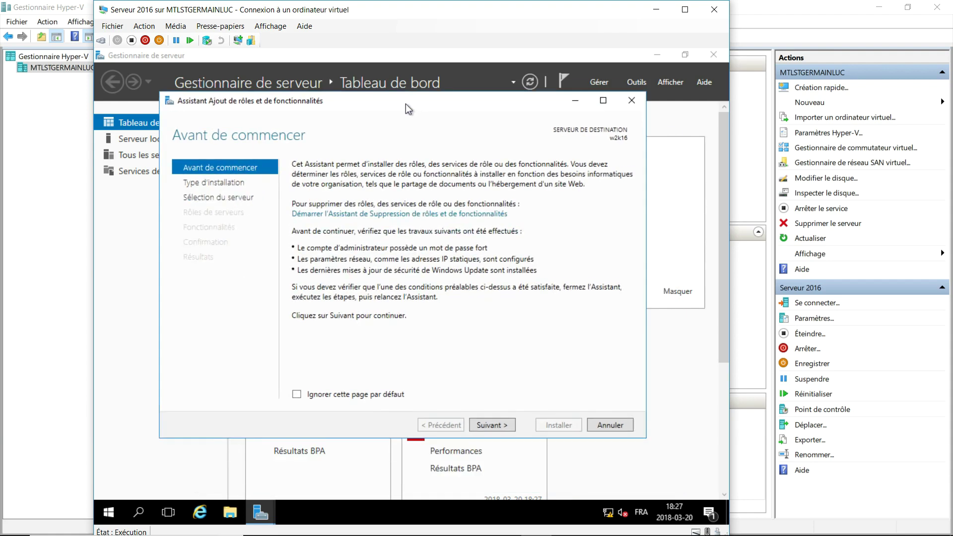
{"action": "left_click", "coordinate": [490, 421]}
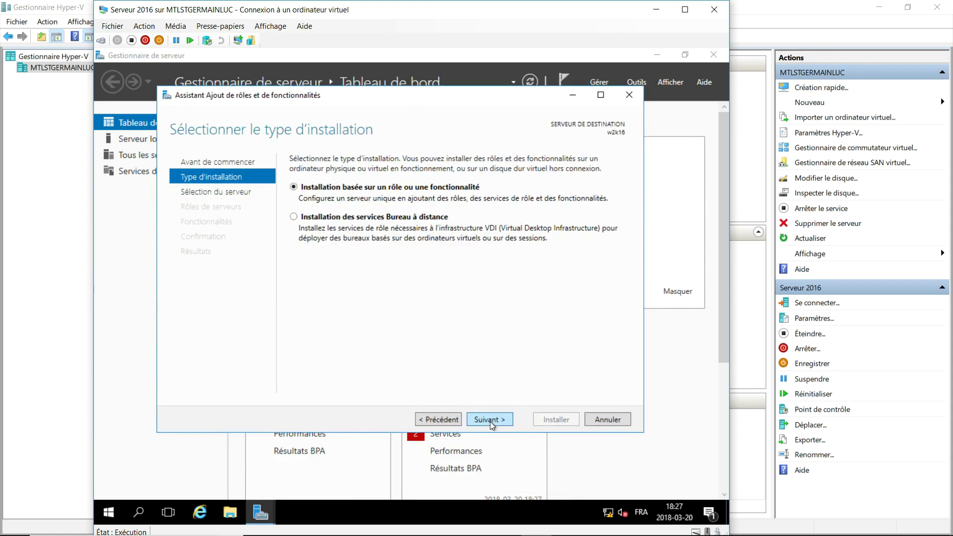
{"action": "left_click", "coordinate": [490, 421]}
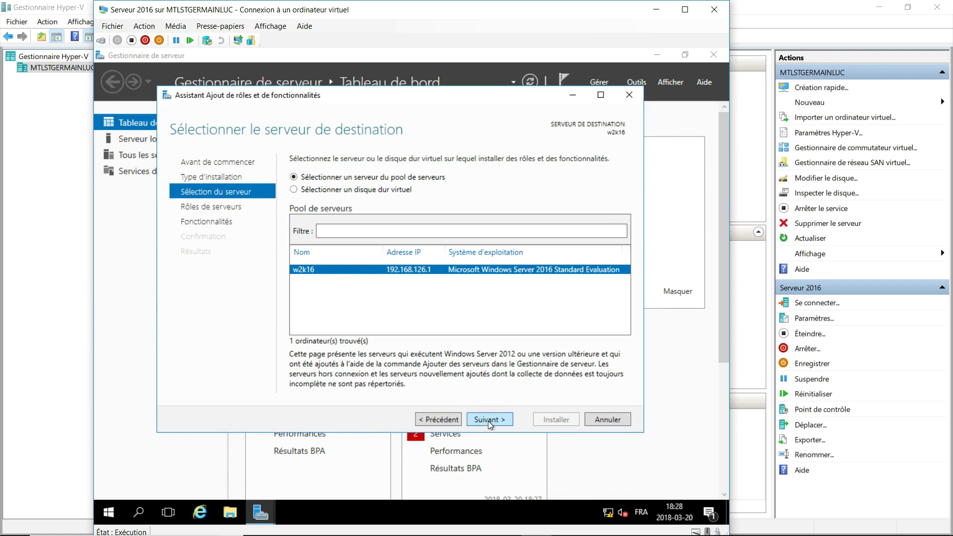
{"action": "left_click", "coordinate": [490, 419]}
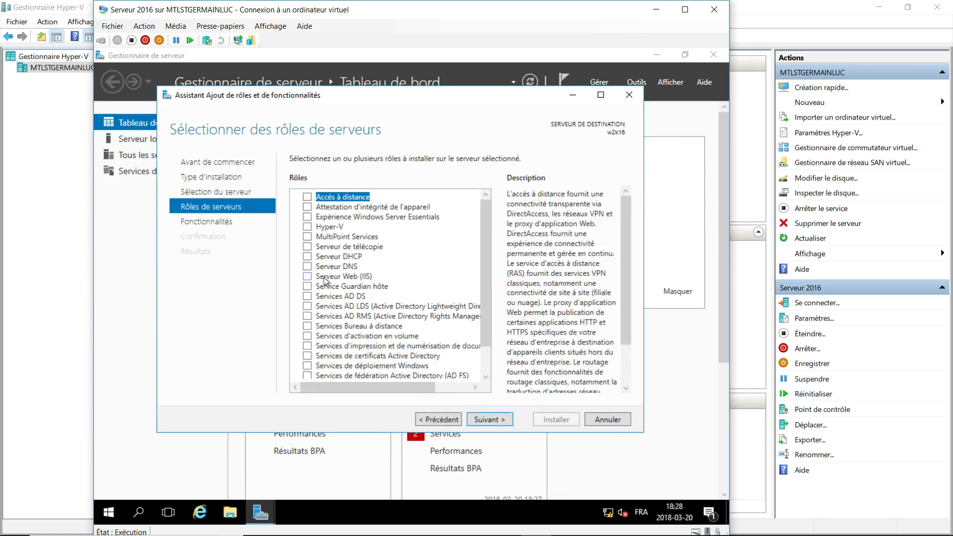
{"action": "left_click", "coordinate": [306, 296]}
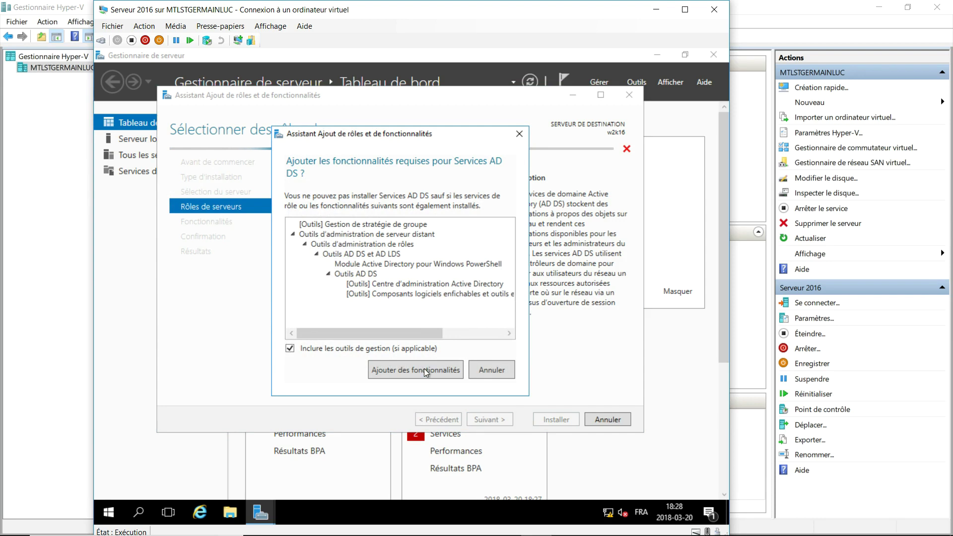
{"action": "left_click", "coordinate": [424, 370]}
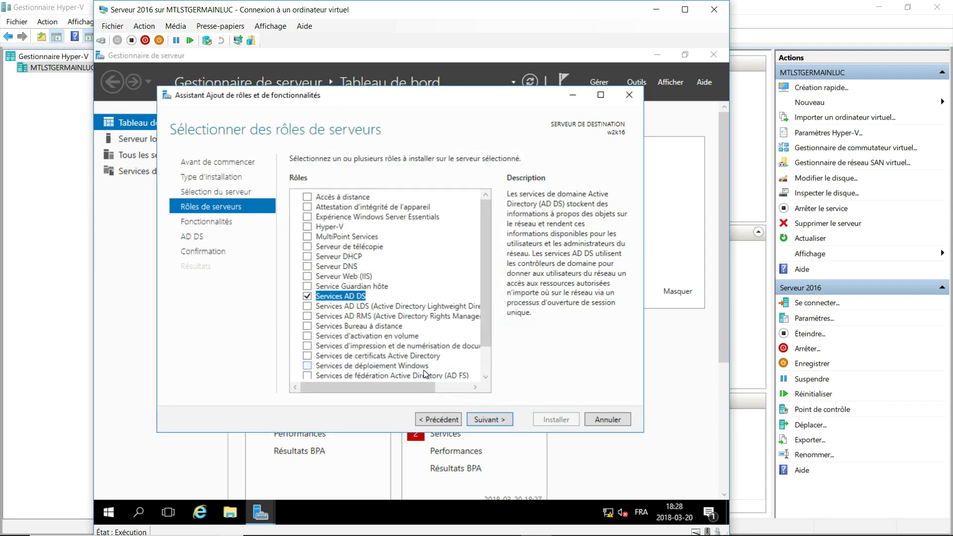
{"action": "left_click", "coordinate": [485, 421]}
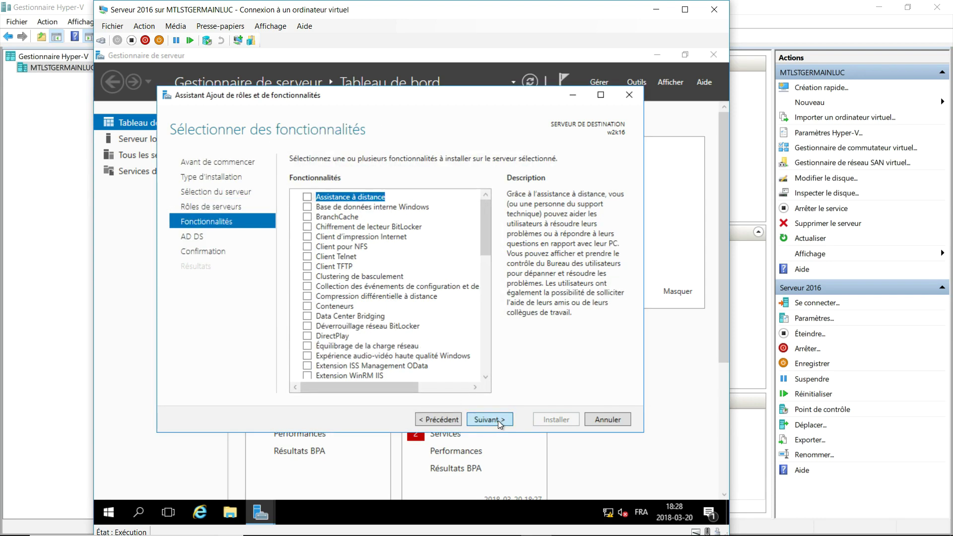
Allow automatic restart, install the AD DS role and features, then close the wizard.
{"action": "left_click", "coordinate": [499, 421]}
{"action": "left_click", "coordinate": [501, 421]}
{"action": "left_click", "coordinate": [294, 187]}
{"action": "left_click", "coordinate": [461, 329]}
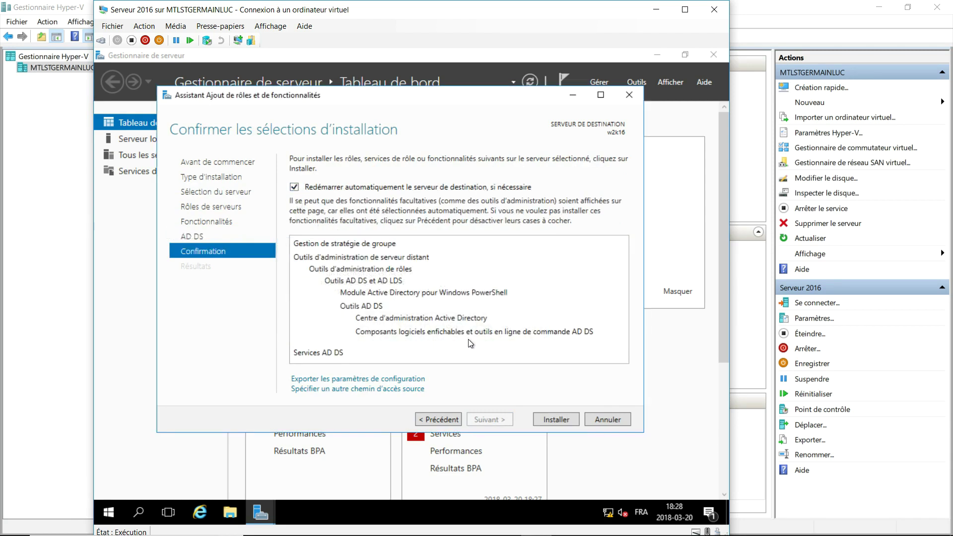
{"action": "left_click", "coordinate": [562, 418]}
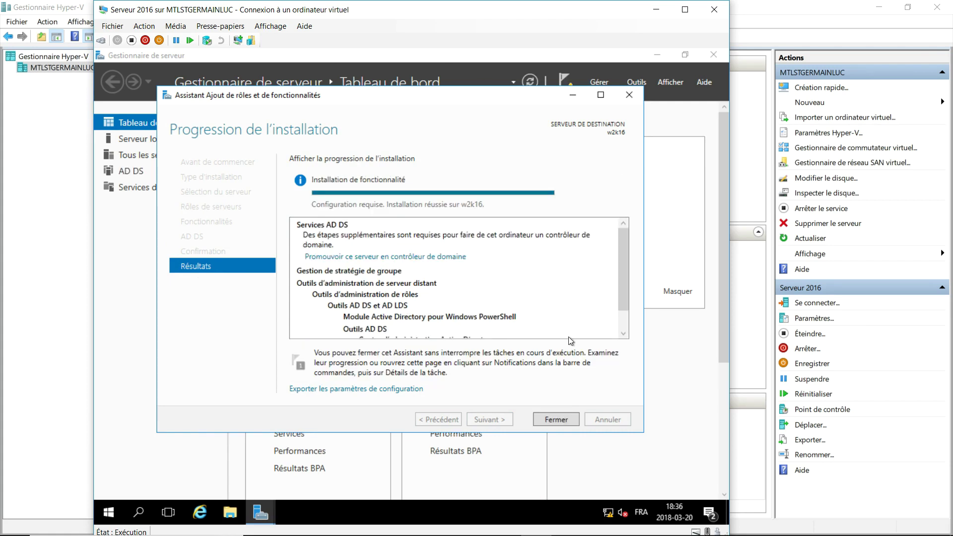
{"action": "left_click", "coordinate": [555, 419]}
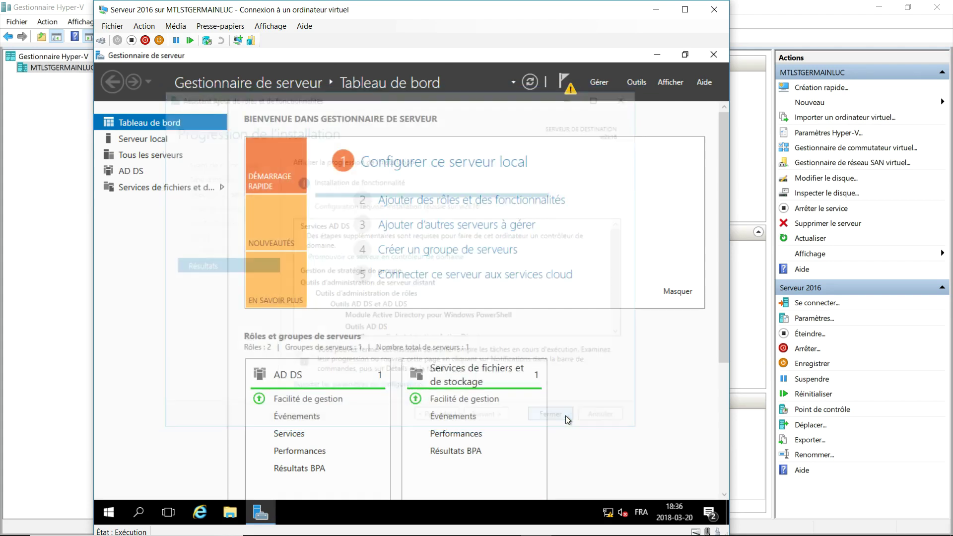
Start promoting the server and create a new forest with root domain emica.lan.
{"action": "left_click", "coordinate": [570, 88]}
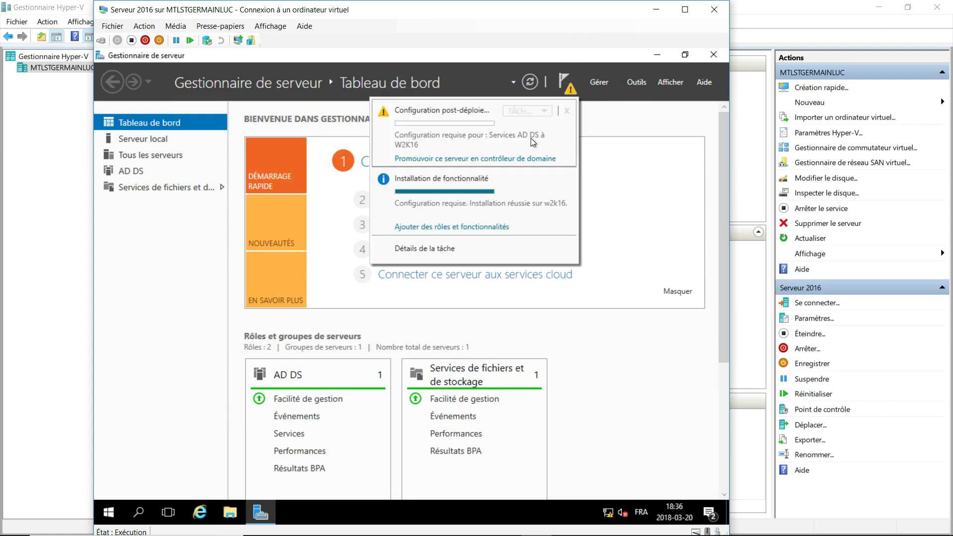
{"action": "left_click", "coordinate": [496, 161]}
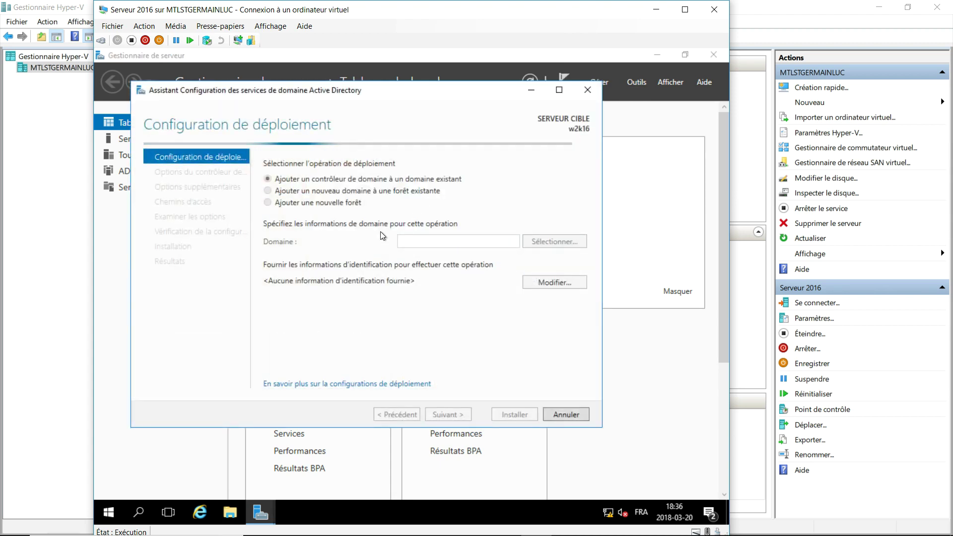
{"action": "left_click", "coordinate": [276, 203]}
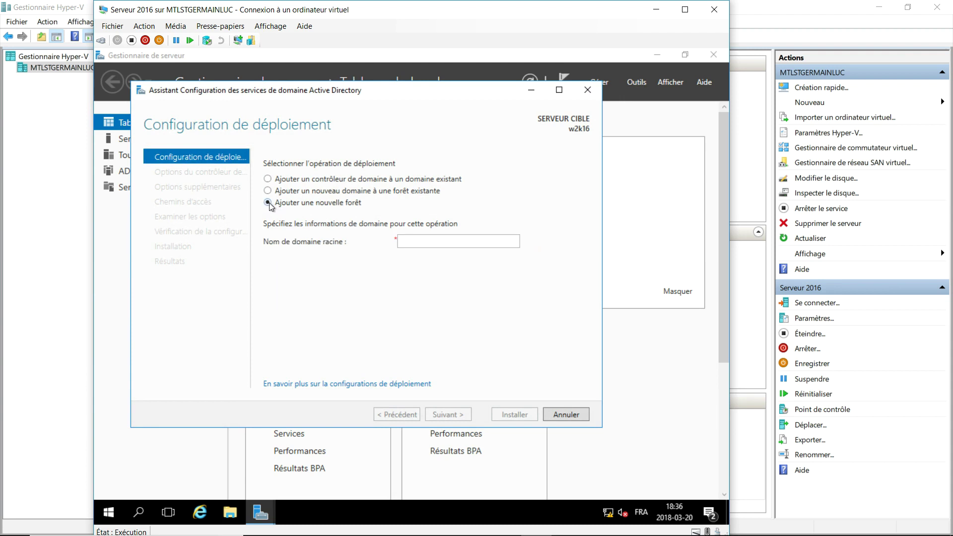
{"action": "left_click", "coordinate": [451, 240]}
{"action": "type", "text": "emica"}
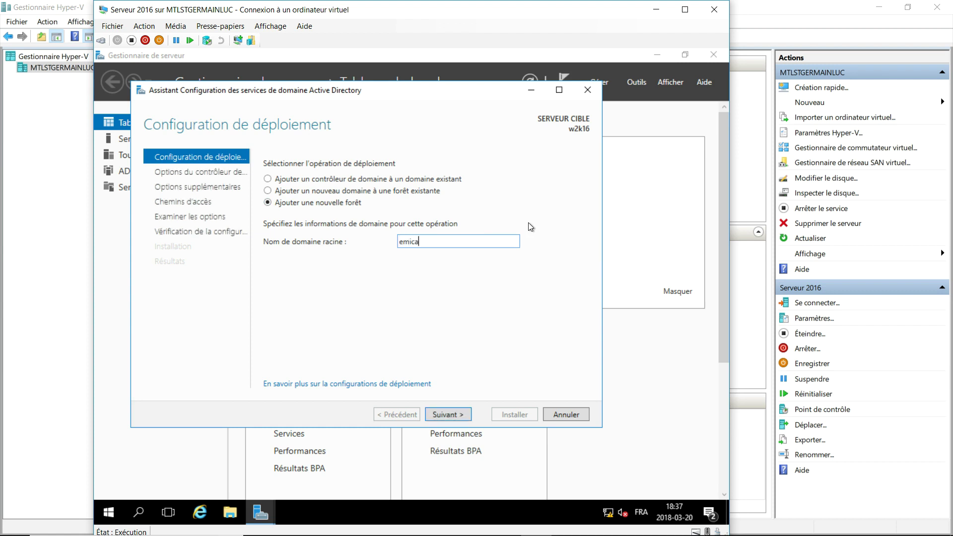
{"action": "type", "text": ".lan"}
{"action": "left_click", "coordinate": [442, 416]}
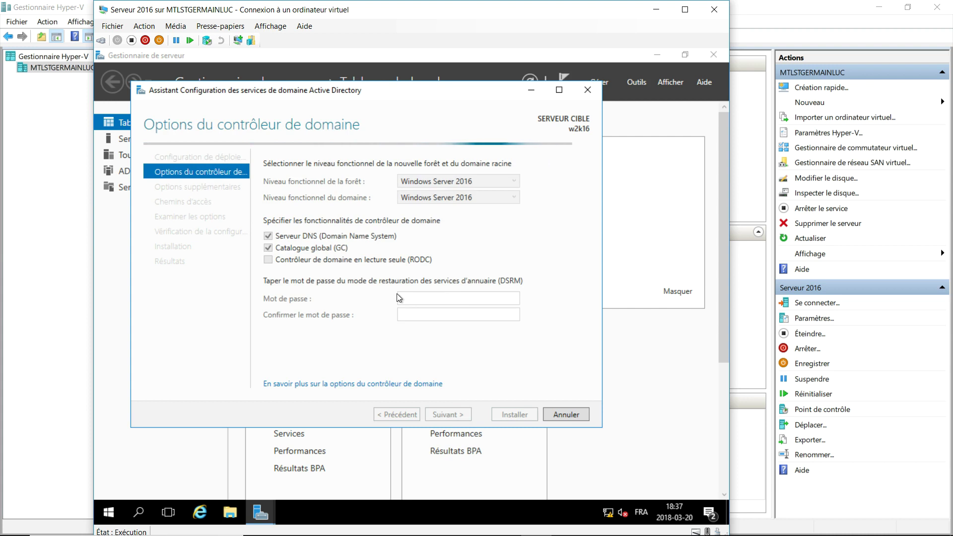
Set and confirm the Directory Services Restore Mode password.
{"action": "left_click", "coordinate": [417, 300]}
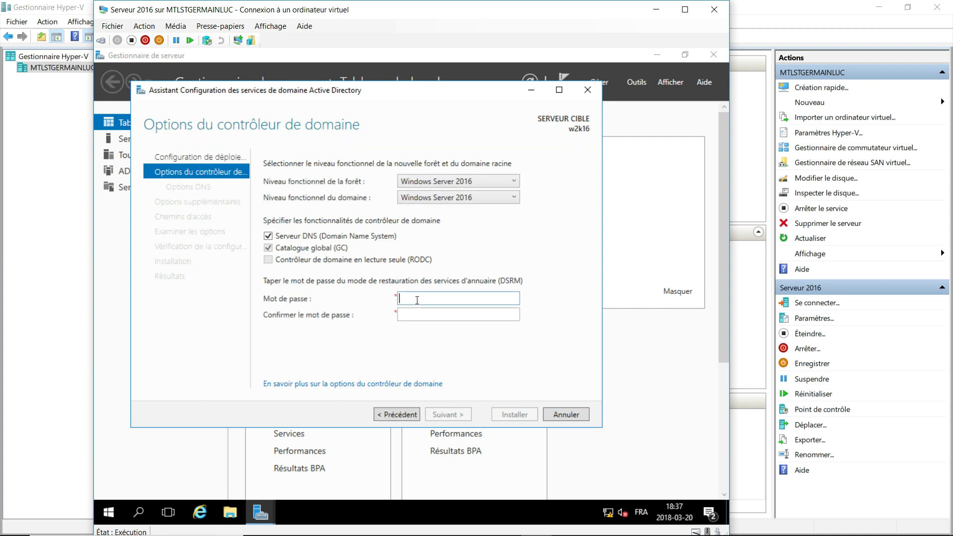
{"action": "type", "text": "•••••••••"}
{"action": "key", "text": "Tab"}
{"action": "type", "text": "•••••••••"}
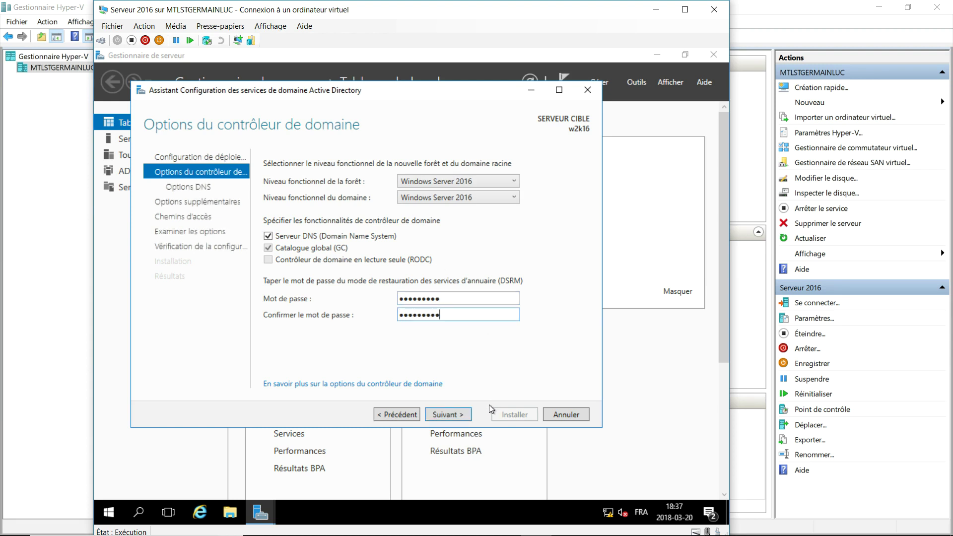
{"action": "left_click", "coordinate": [462, 414]}
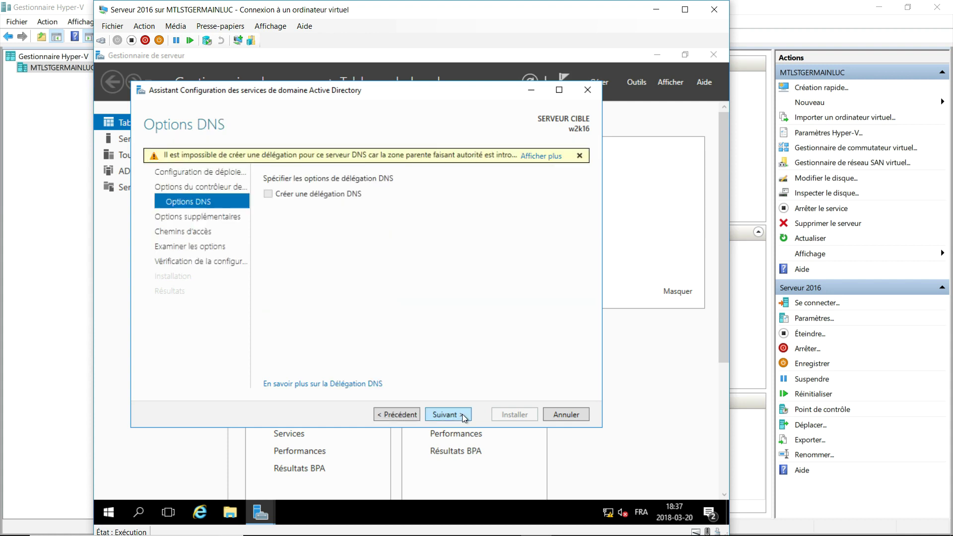
Accept DNS options, NetBIOS name EMICA and default paths, then begin the installation.
{"action": "left_click", "coordinate": [461, 414]}
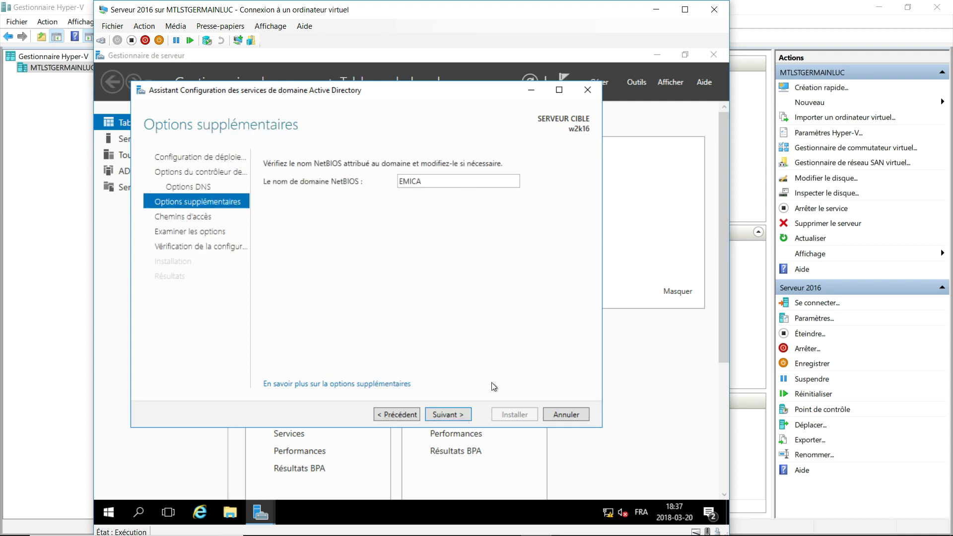
{"action": "left_click", "coordinate": [461, 414]}
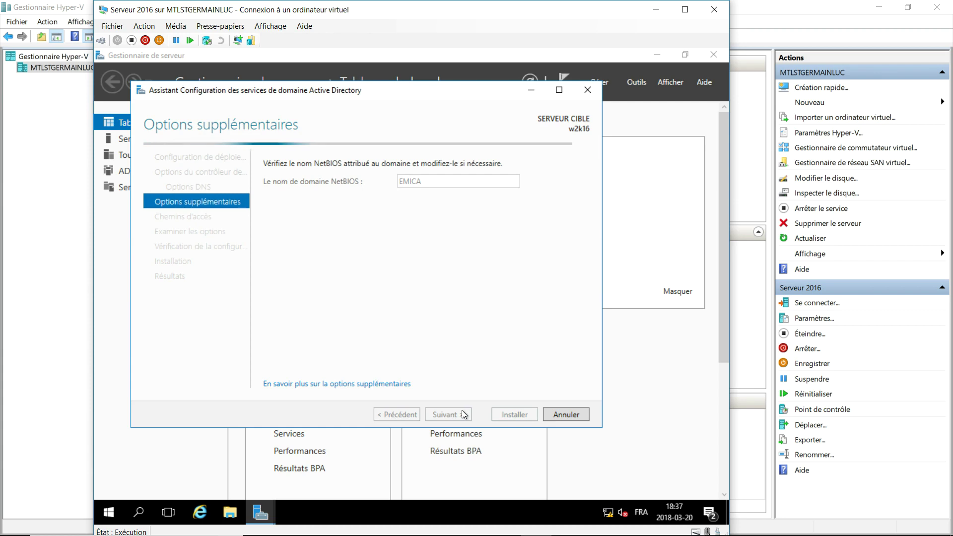
{"action": "left_click", "coordinate": [462, 414]}
{"action": "left_click", "coordinate": [461, 415]}
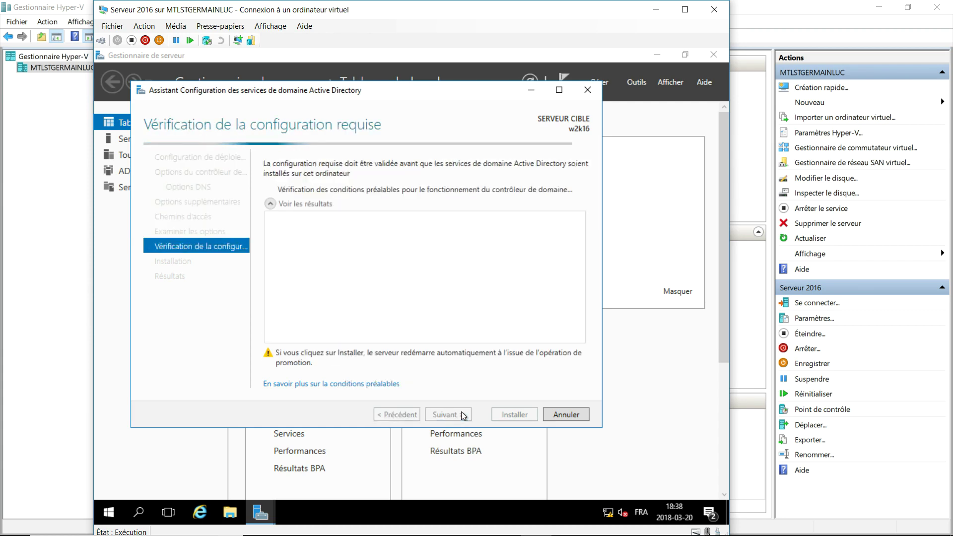
{"action": "left_click_drag", "start_coordinate": [582, 258], "coordinate": [583, 307]}
{"action": "left_click", "coordinate": [516, 414]}
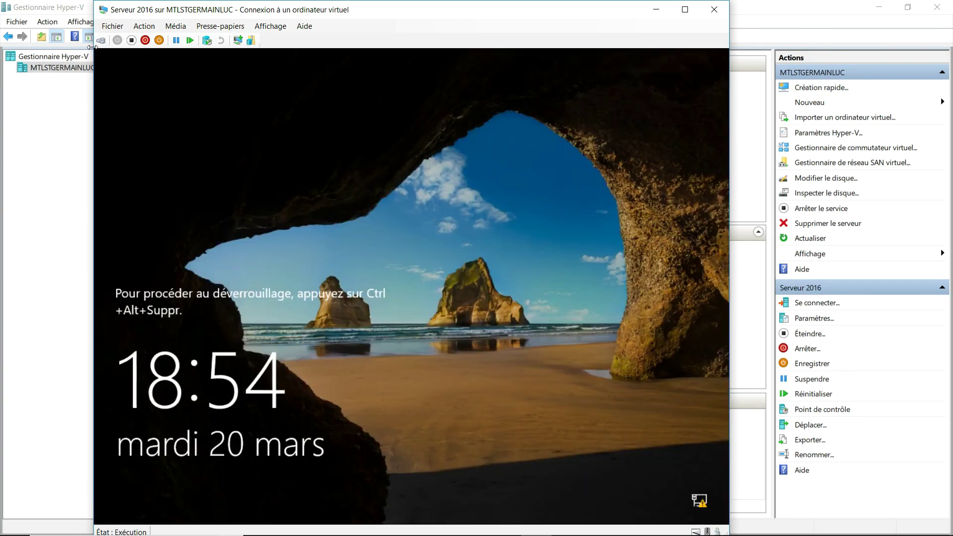
Send Ctrl+Alt+Suppr and sign in to w2k16 with the domain administrator password.
{"action": "left_click", "coordinate": [101, 44]}
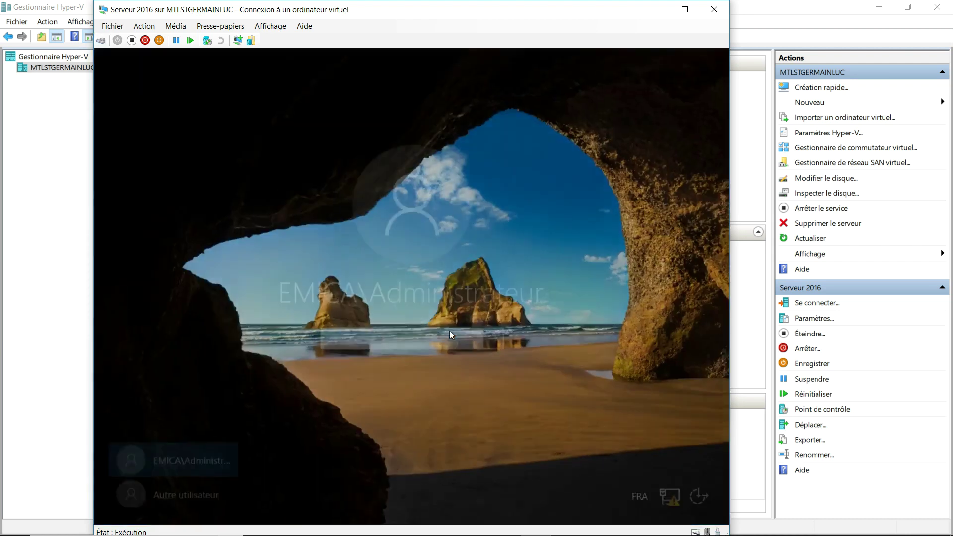
{"action": "type", "text": "*****"}
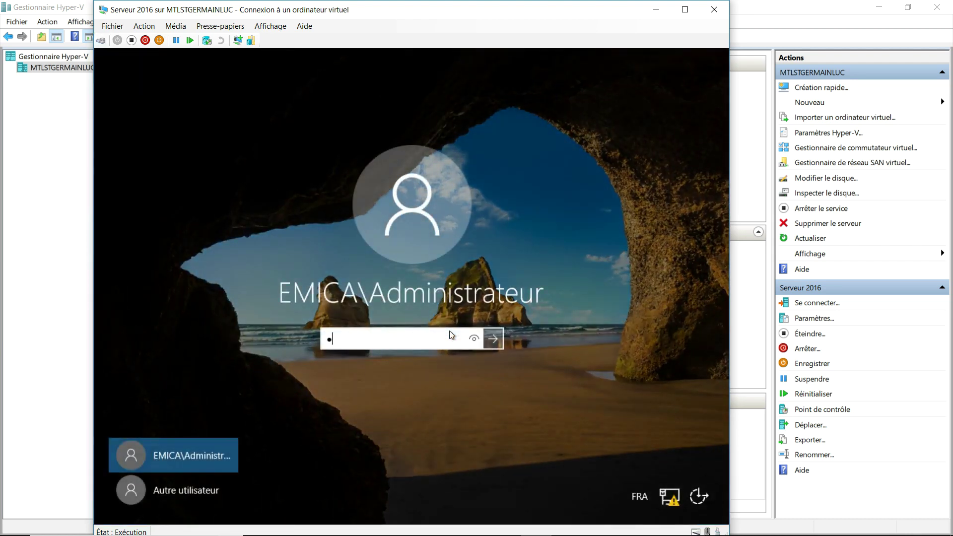
{"action": "type", "text": "****"}
{"action": "key", "text": "Return"}
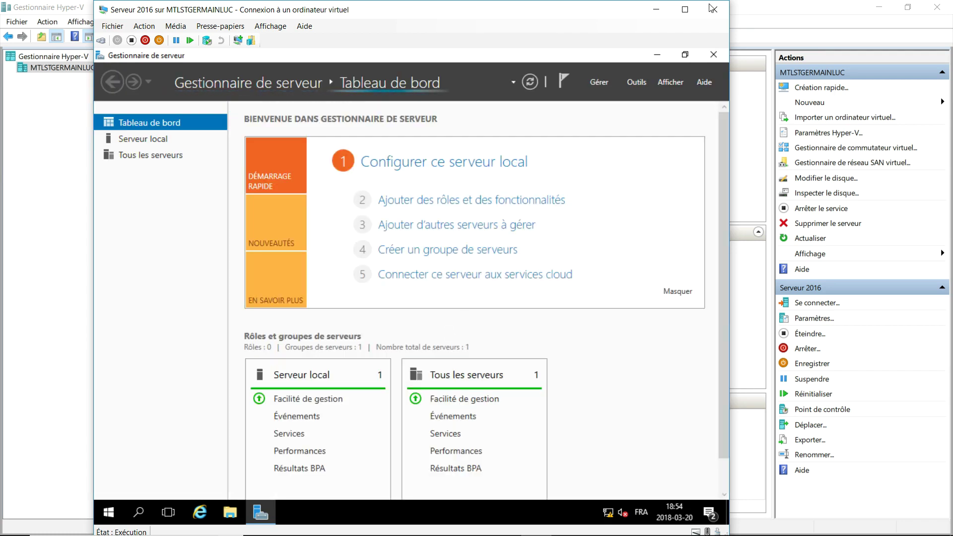
Show the VM full screen and launch Gestion des stratégies de groupe from Outils, maximized.
{"action": "left_click", "coordinate": [684, 10]}
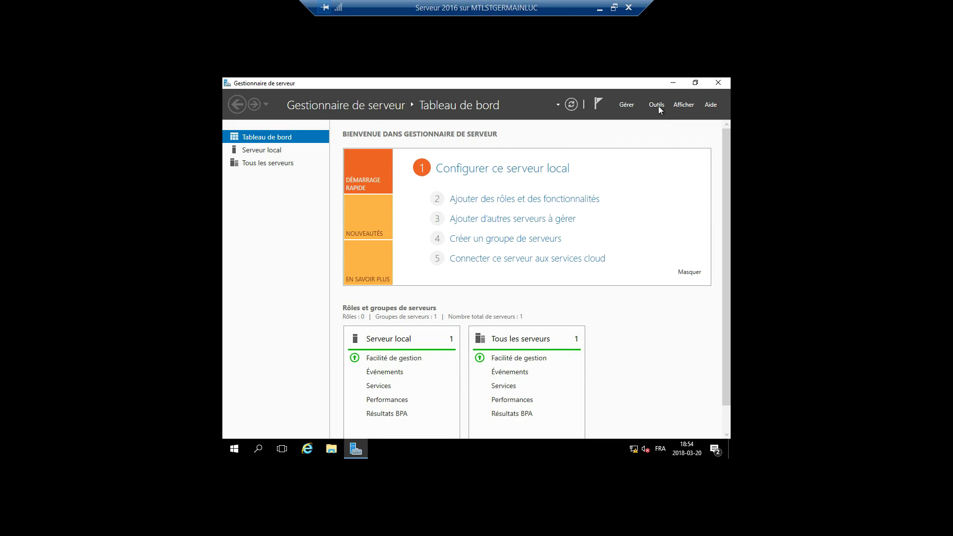
{"action": "left_click", "coordinate": [657, 105]}
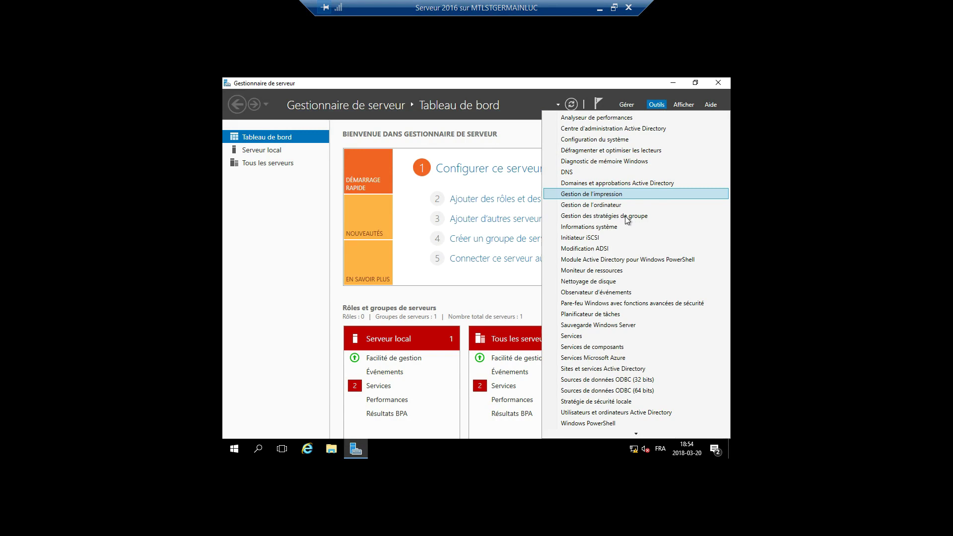
{"action": "left_click", "coordinate": [592, 216]}
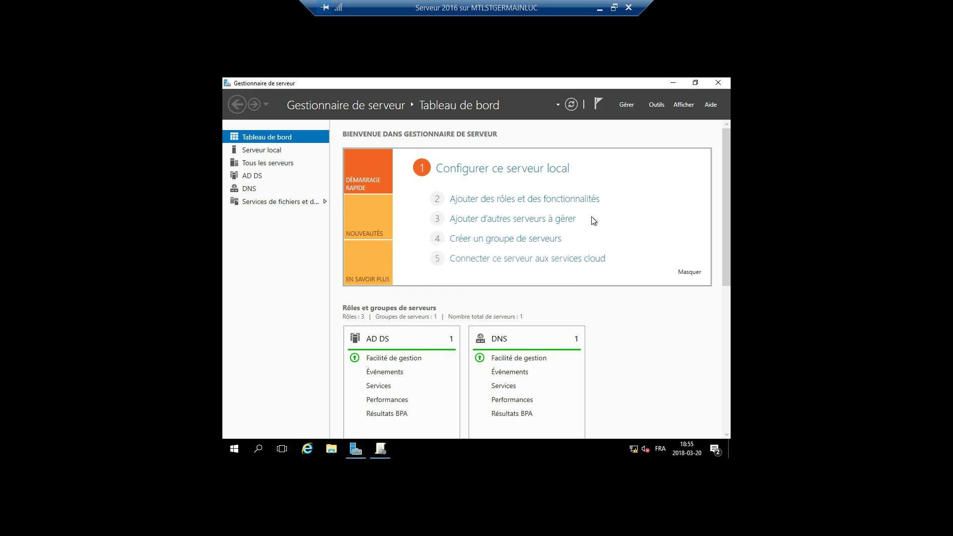
{"action": "left_click", "coordinate": [380, 449]}
{"action": "double_click", "coordinate": [574, 151]}
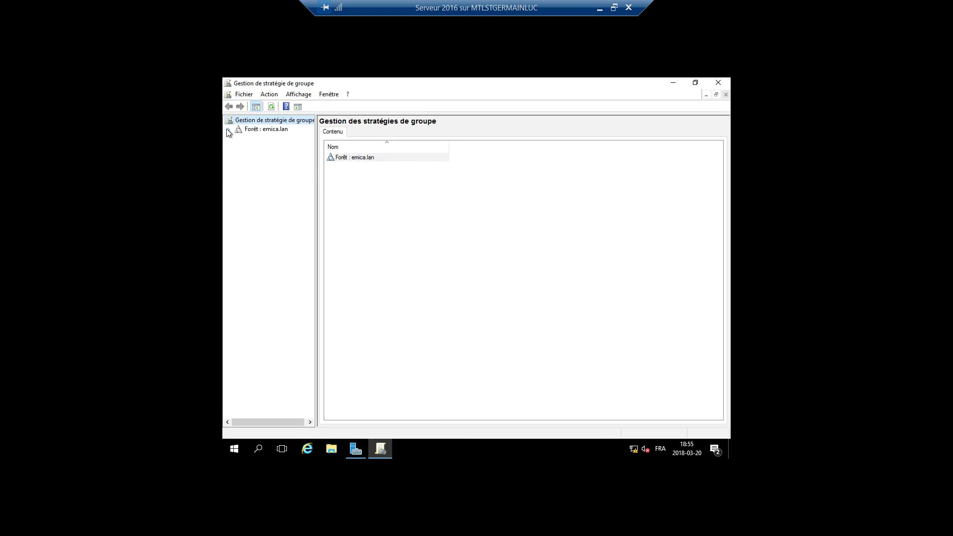
Expand Forêt > Domaines > emica.lan and open Default Domain Policy for editing.
{"action": "left_click", "coordinate": [227, 129]}
{"action": "left_click", "coordinate": [237, 139]}
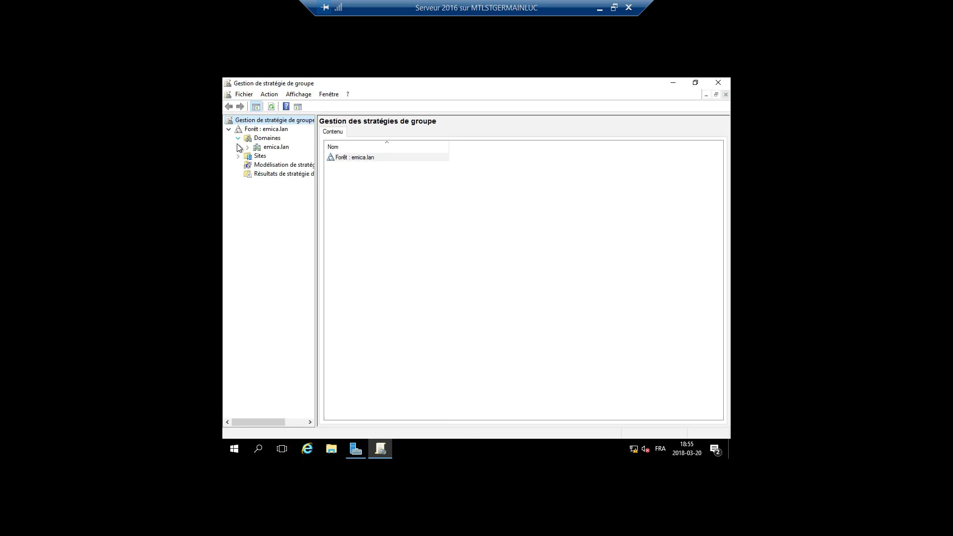
{"action": "left_click", "coordinate": [247, 147]}
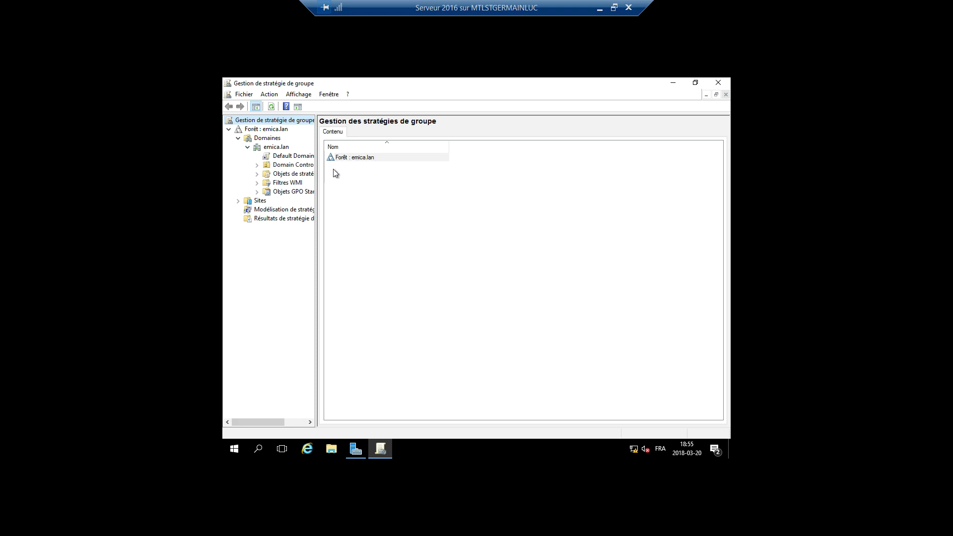
{"action": "left_click_drag", "start_coordinate": [316, 168], "coordinate": [385, 164]}
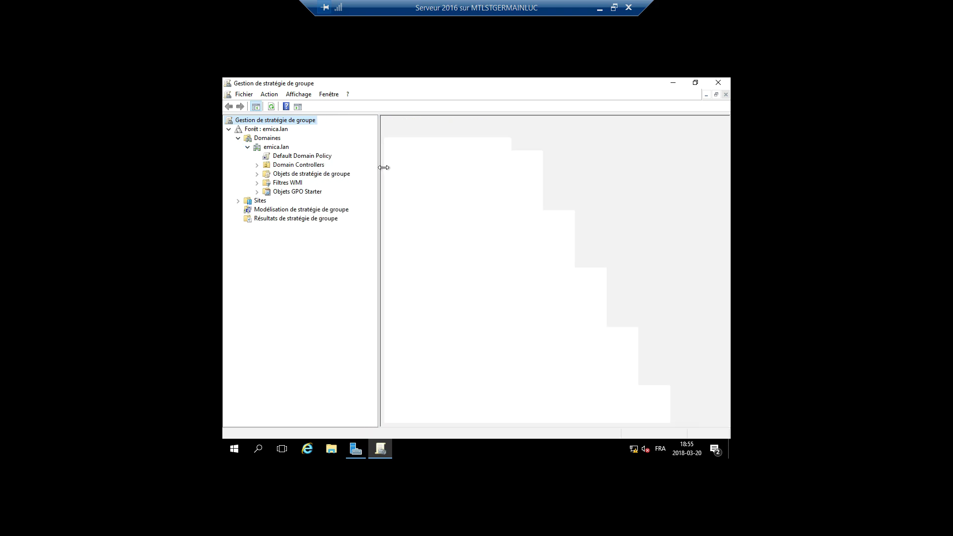
{"action": "left_click", "coordinate": [304, 158]}
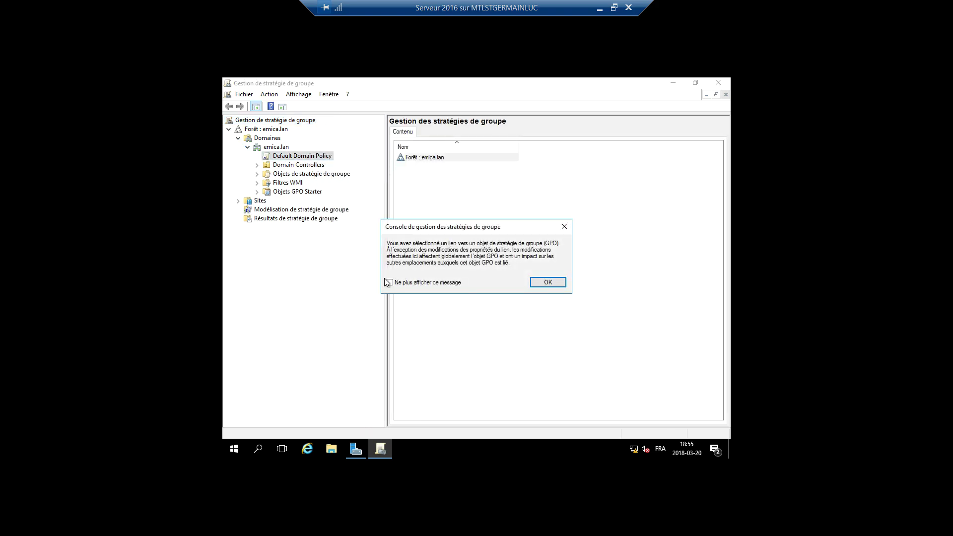
{"action": "left_click", "coordinate": [548, 282]}
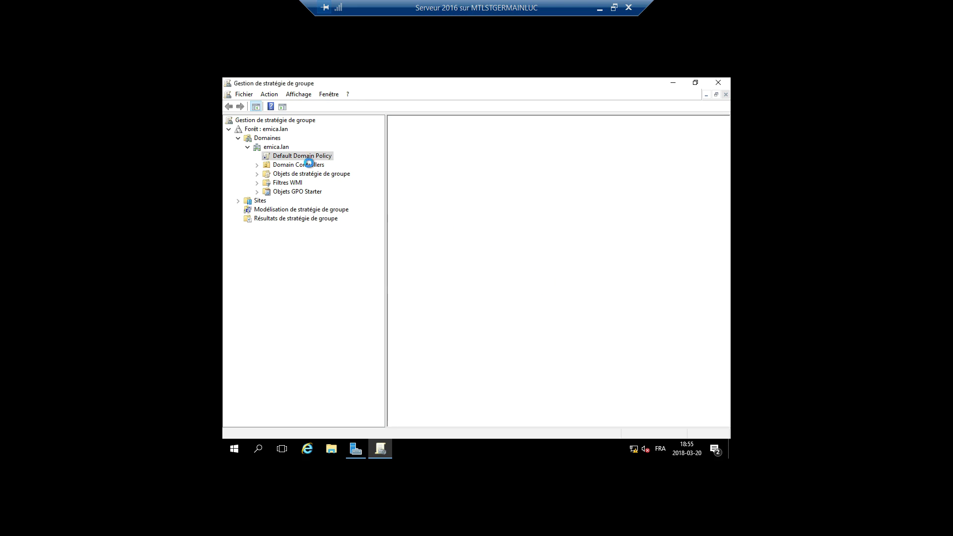
{"action": "right_click", "coordinate": [280, 158]}
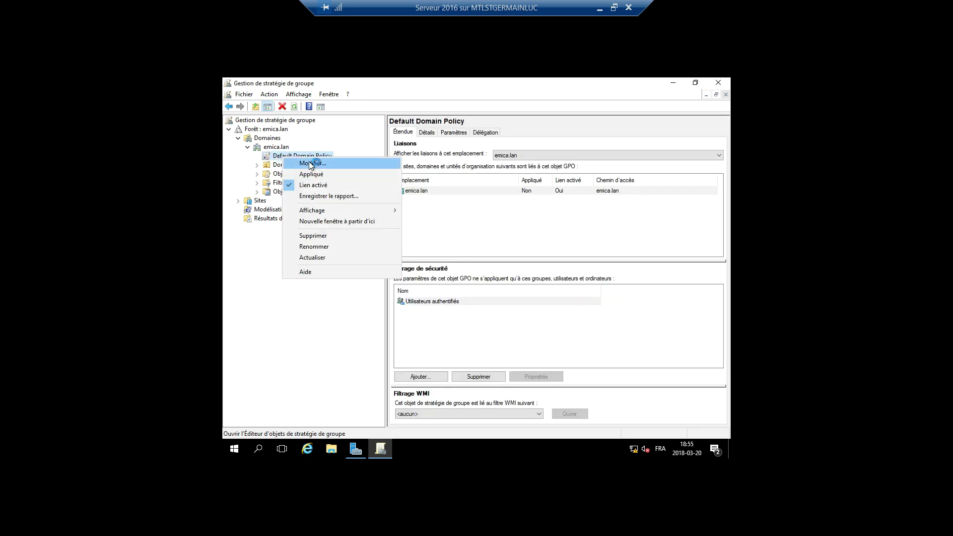
{"action": "left_click", "coordinate": [310, 164]}
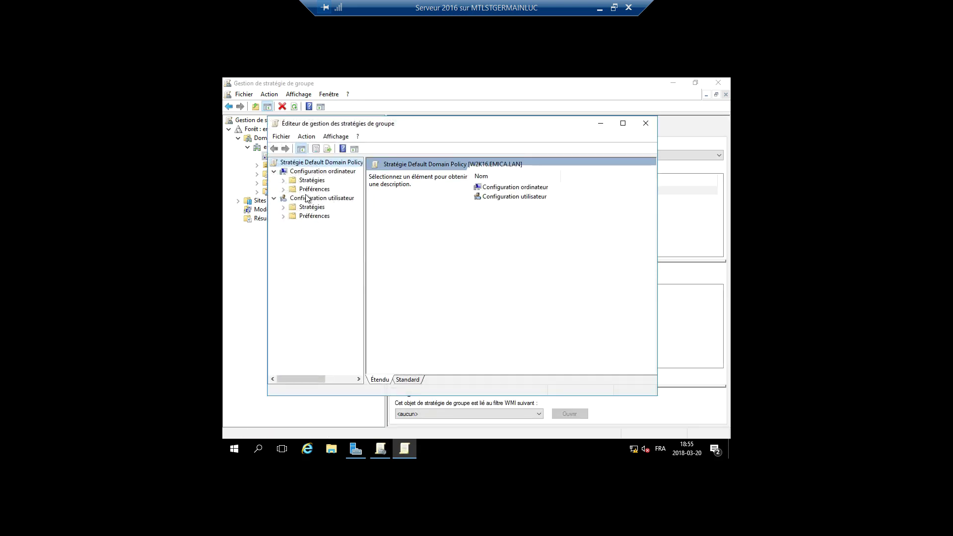
Navigate to Paramètres de sécurité > Stratégies de comptes > Stratégie de mot de passe in the editor.
{"action": "left_click", "coordinate": [628, 125]}
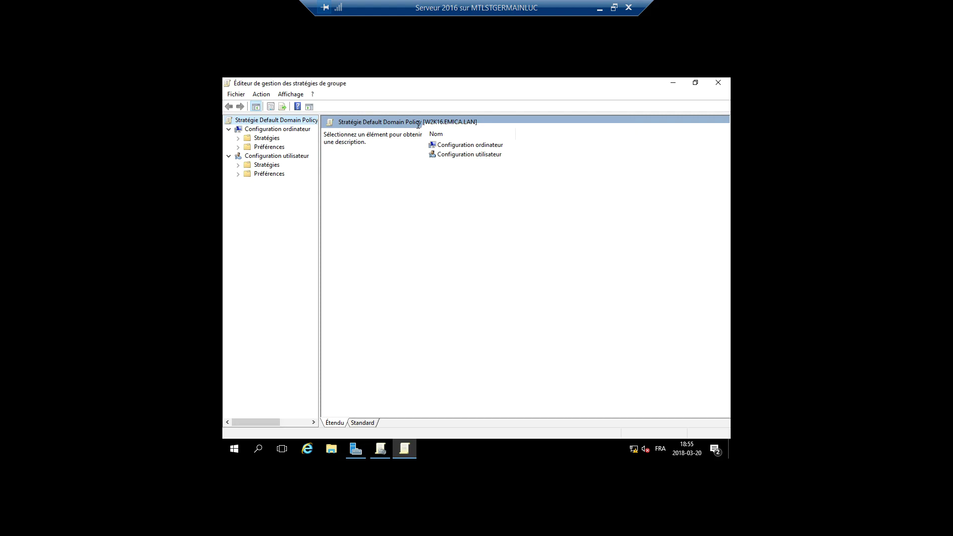
{"action": "left_click", "coordinate": [238, 138]}
{"action": "left_click_drag", "start_coordinate": [319, 183], "coordinate": [398, 180]}
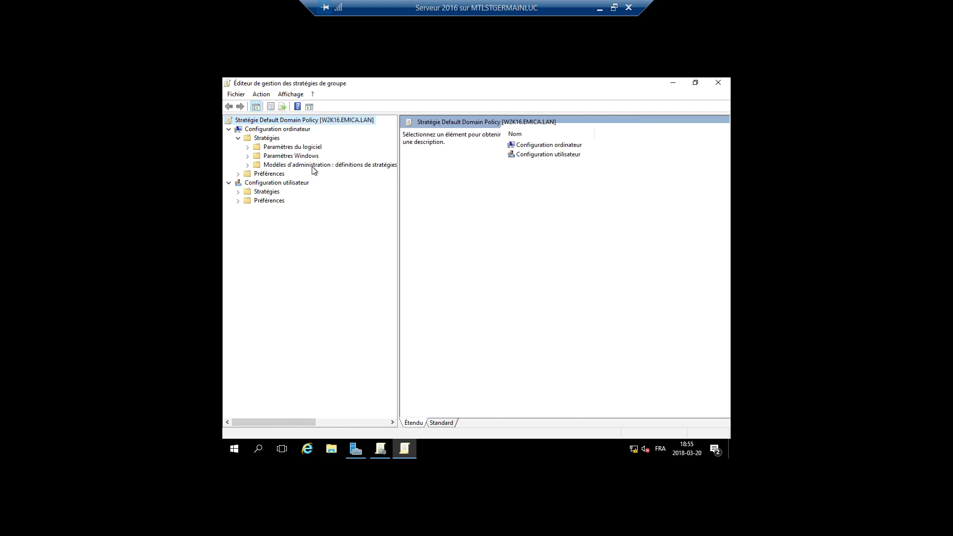
{"action": "left_click", "coordinate": [248, 156]}
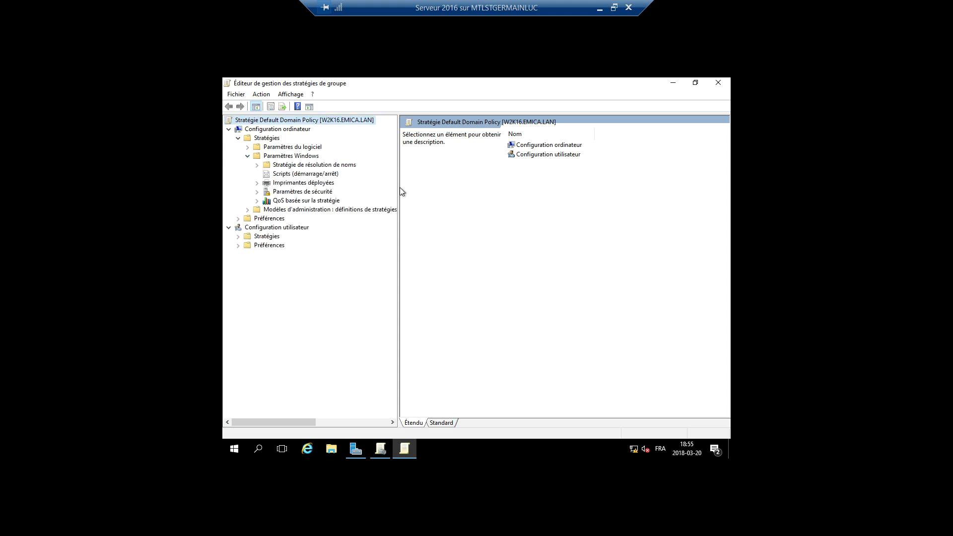
{"action": "left_click_drag", "start_coordinate": [402, 191], "coordinate": [442, 191]}
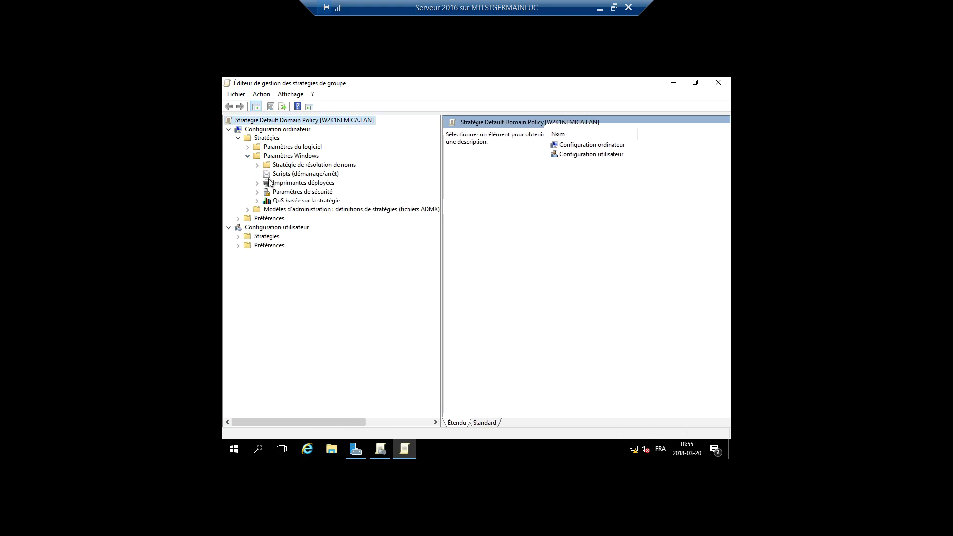
{"action": "left_click", "coordinate": [256, 192]}
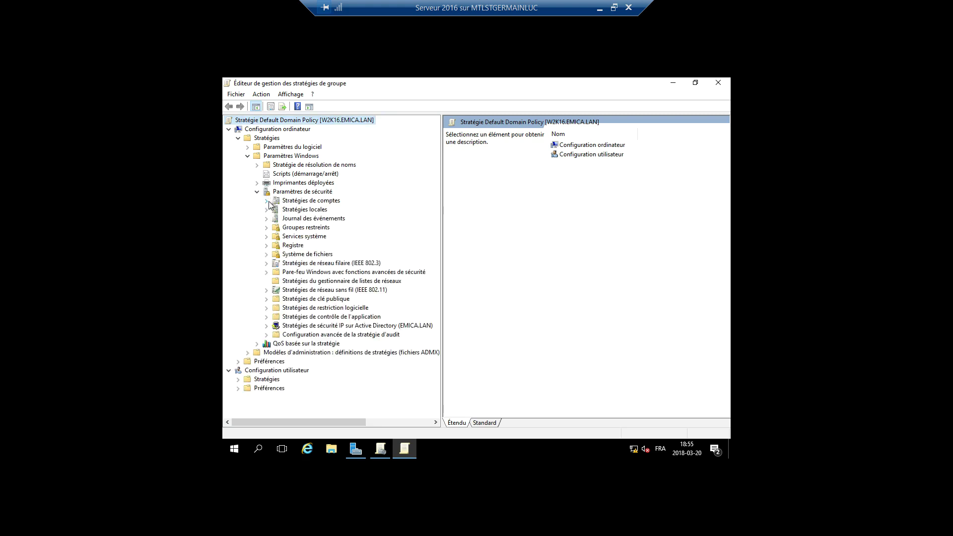
{"action": "left_click", "coordinate": [267, 201]}
{"action": "left_click", "coordinate": [305, 211]}
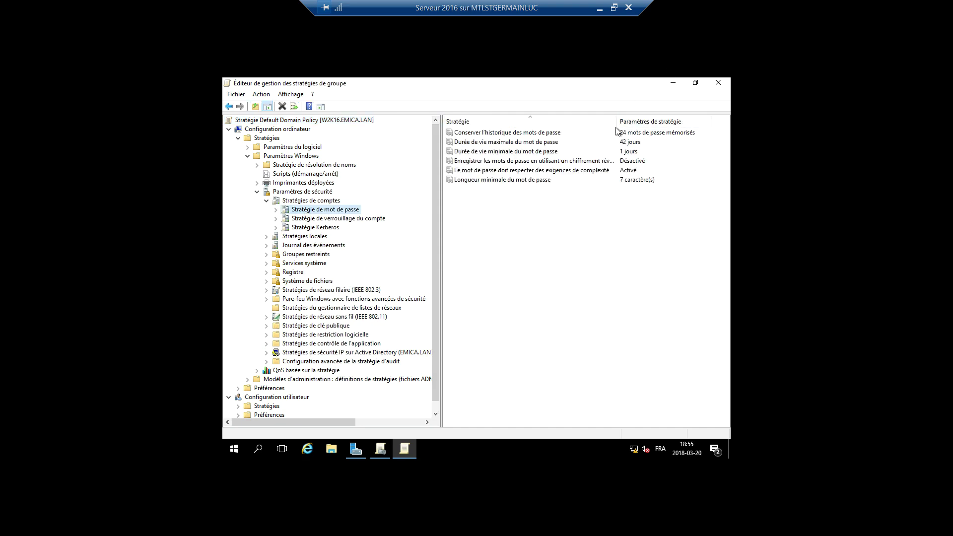
{"action": "left_click_drag", "start_coordinate": [614, 124], "coordinate": [652, 124]}
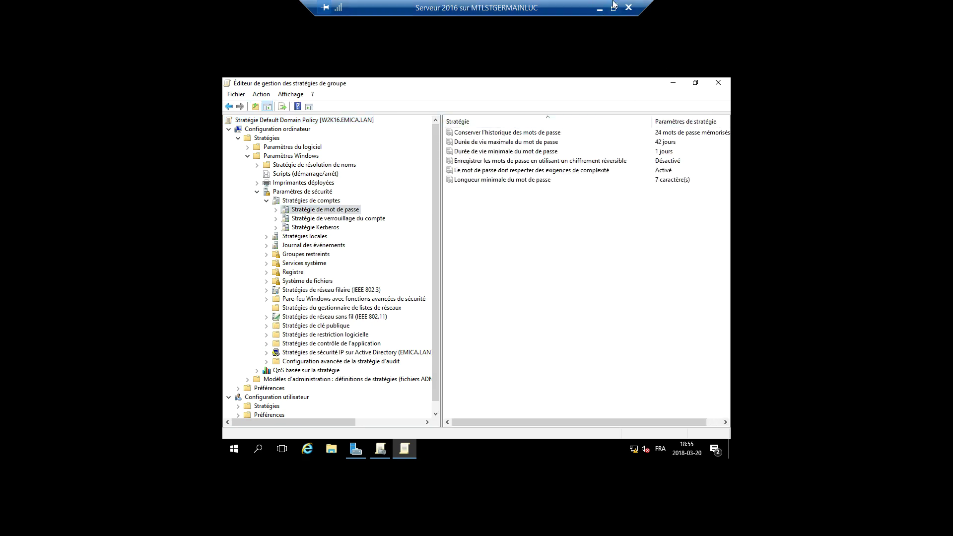
{"action": "left_click", "coordinate": [613, 7]}
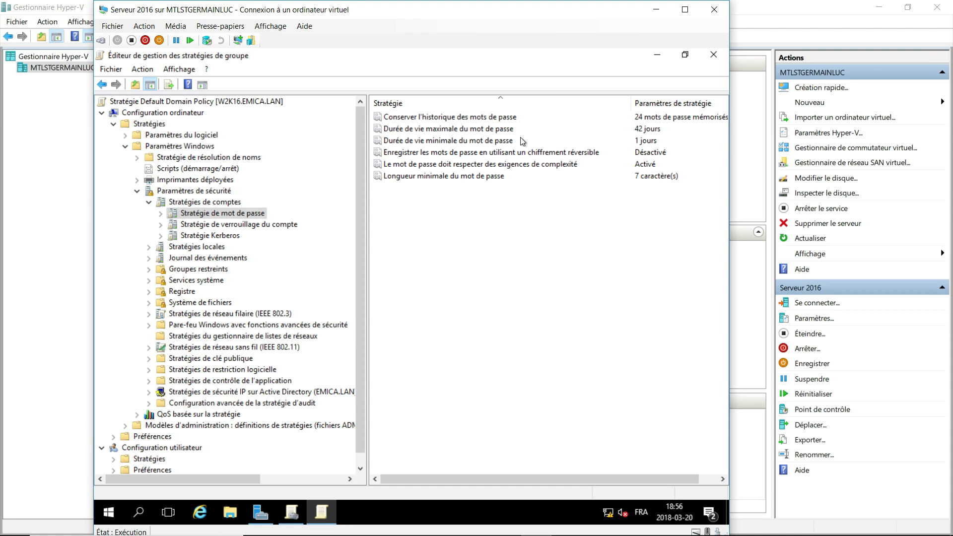
{"action": "mouse_move", "coordinate": [631, 101]}
{"action": "left_mouse_down"}
{"action": "mouse_move", "coordinate": [658, 101]}
{"action": "mouse_move", "coordinate": [646, 101]}
{"action": "left_mouse_up"}
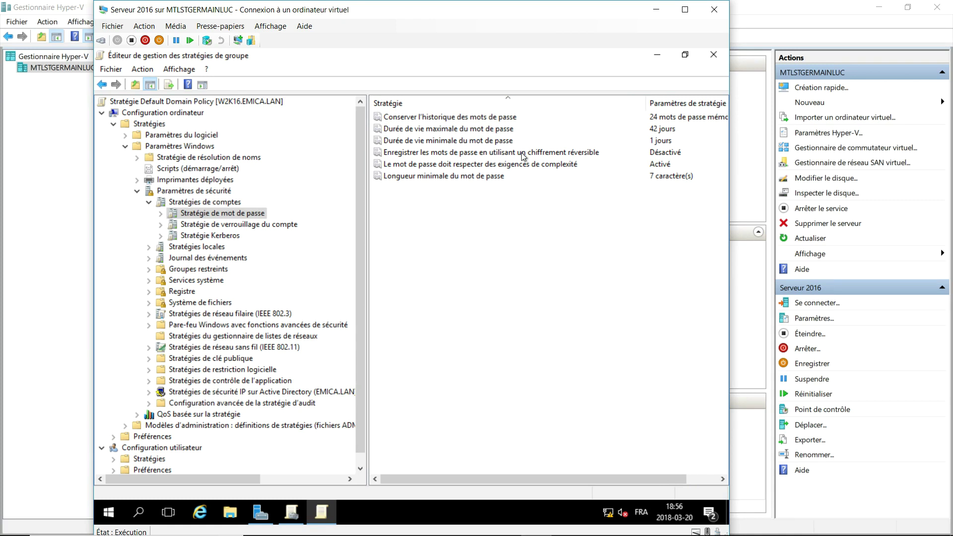
Set the minimum password length to 4 characters and disable password complexity requirements.
{"action": "double_click", "coordinate": [470, 176]}
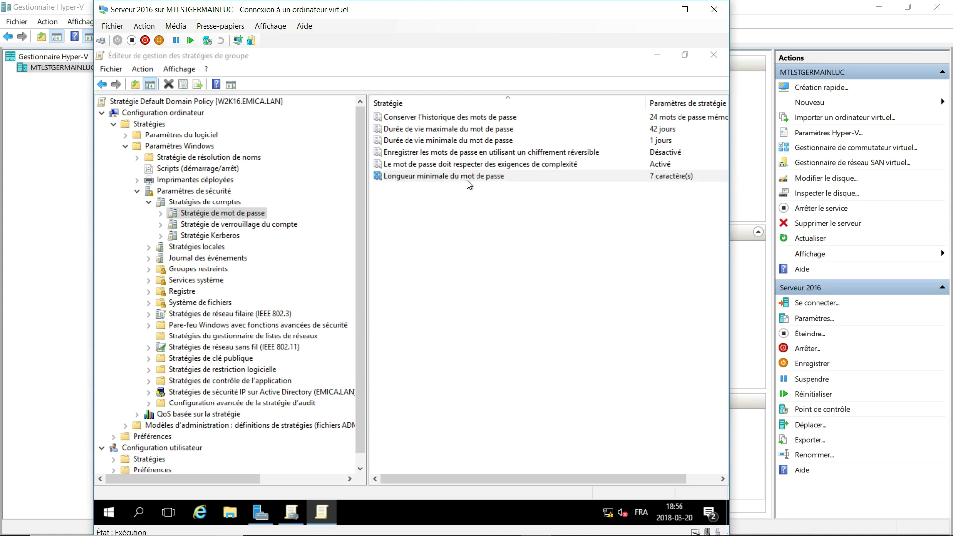
{"action": "double_click", "coordinate": [322, 225]}
{"action": "type", "text": "4"}
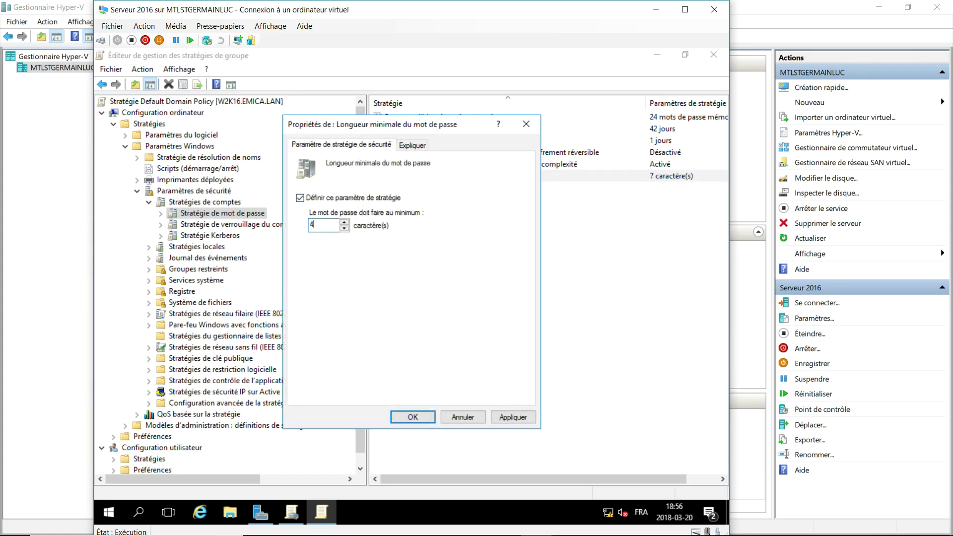
{"action": "left_click", "coordinate": [409, 413]}
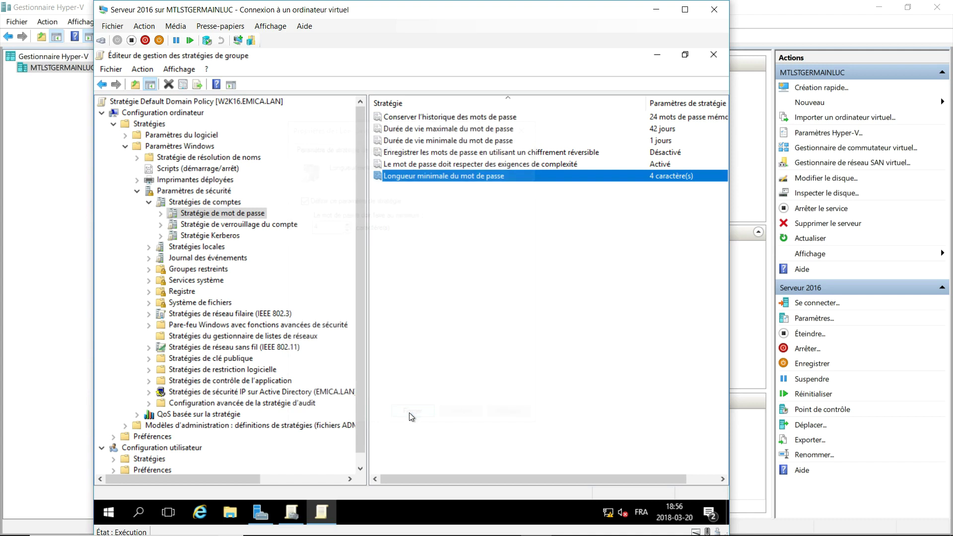
{"action": "double_click", "coordinate": [500, 166]}
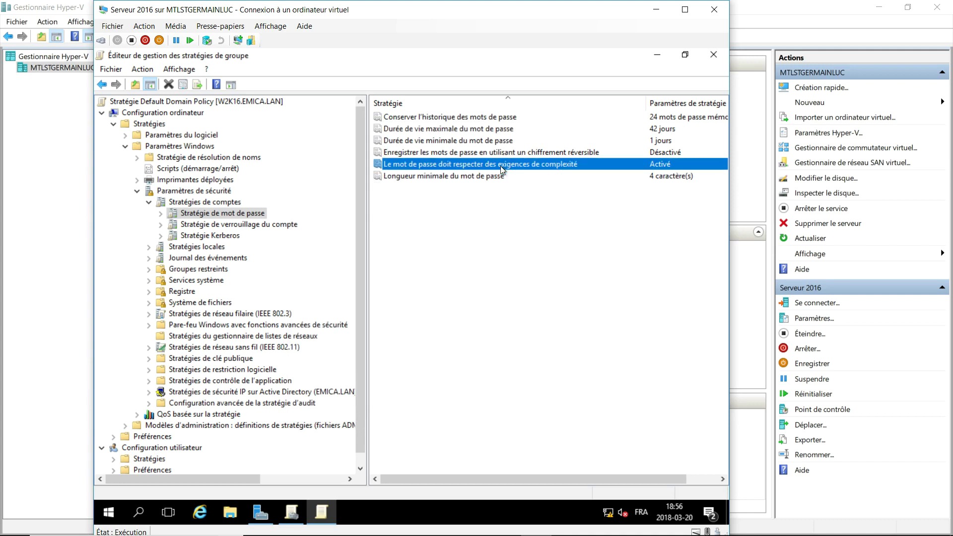
{"action": "left_click", "coordinate": [327, 226]}
Set password history to 10 remembered passwords and maximum password age to 30 days.
{"action": "double_click", "coordinate": [446, 117]}
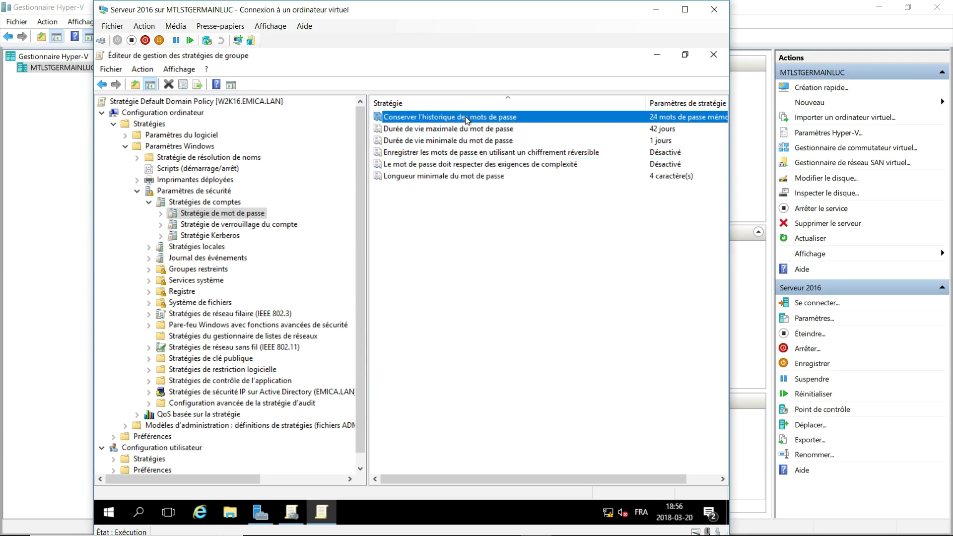
{"action": "type", "text": "10"}
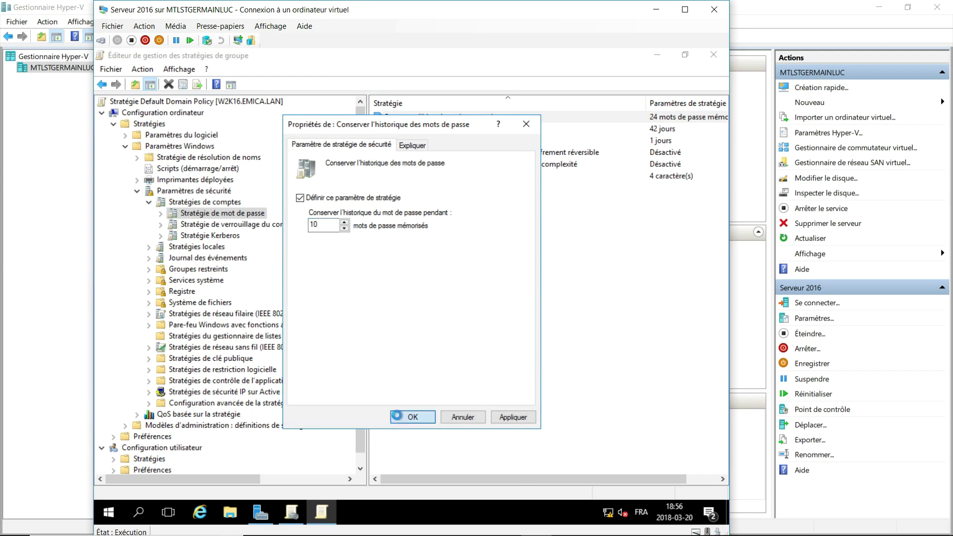
{"action": "left_click", "coordinate": [428, 416]}
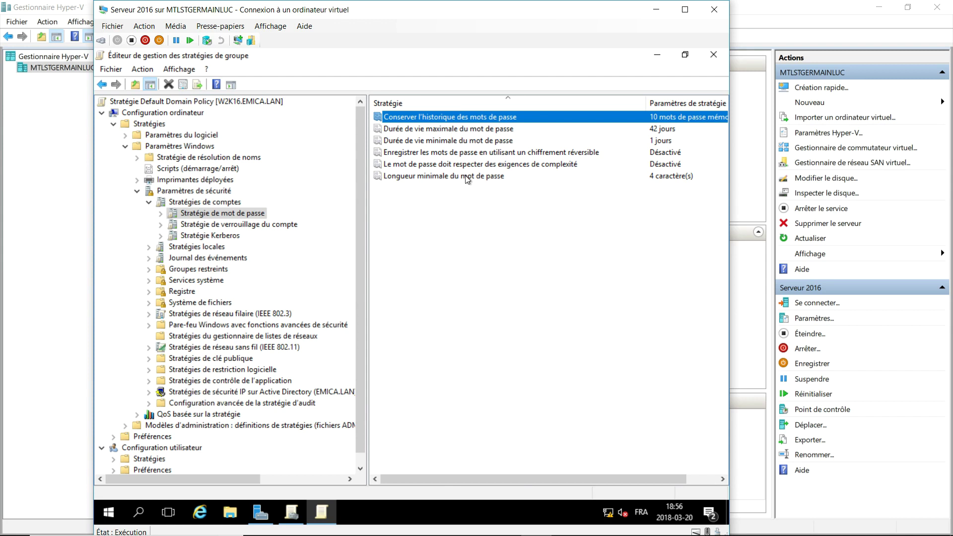
{"action": "double_click", "coordinate": [459, 129]}
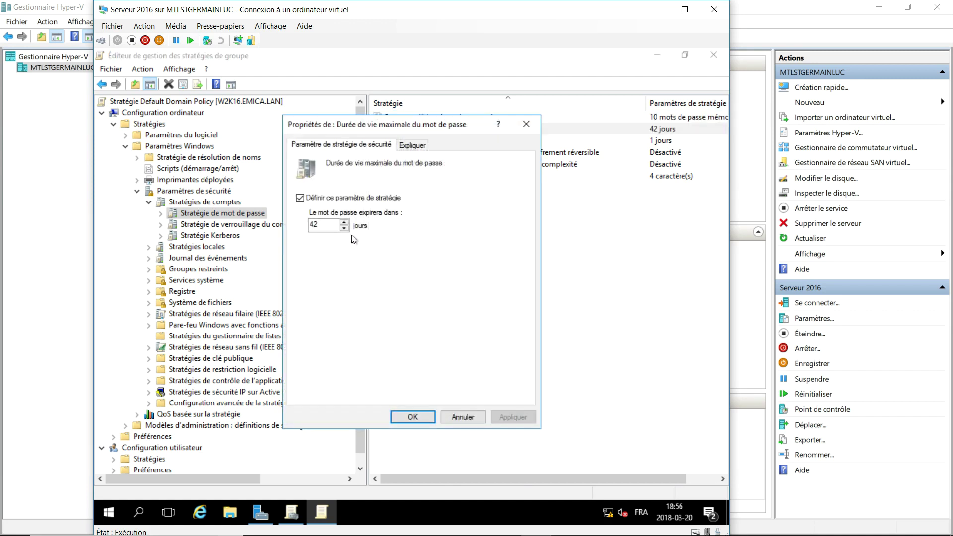
{"action": "double_click", "coordinate": [335, 227]}
{"action": "type", "text": "30"}
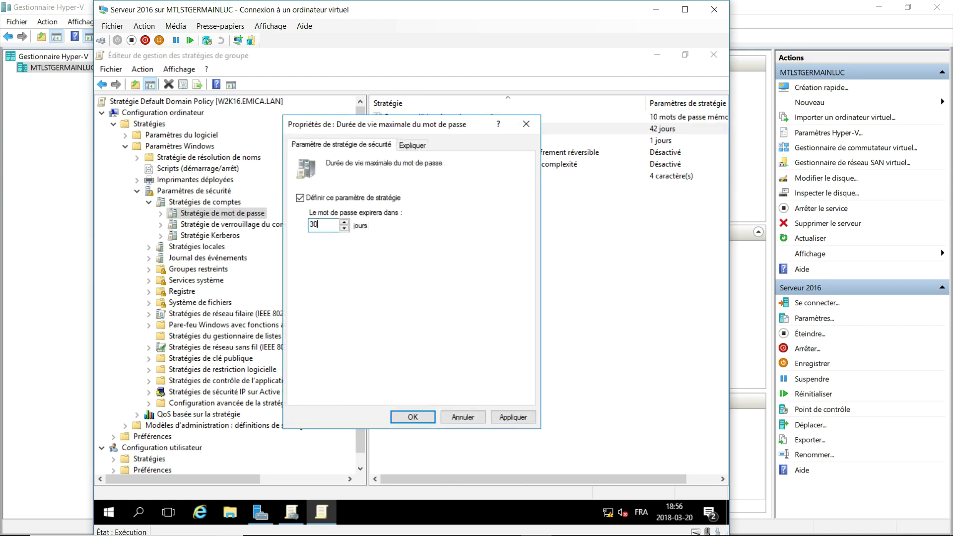
{"action": "left_click", "coordinate": [415, 417]}
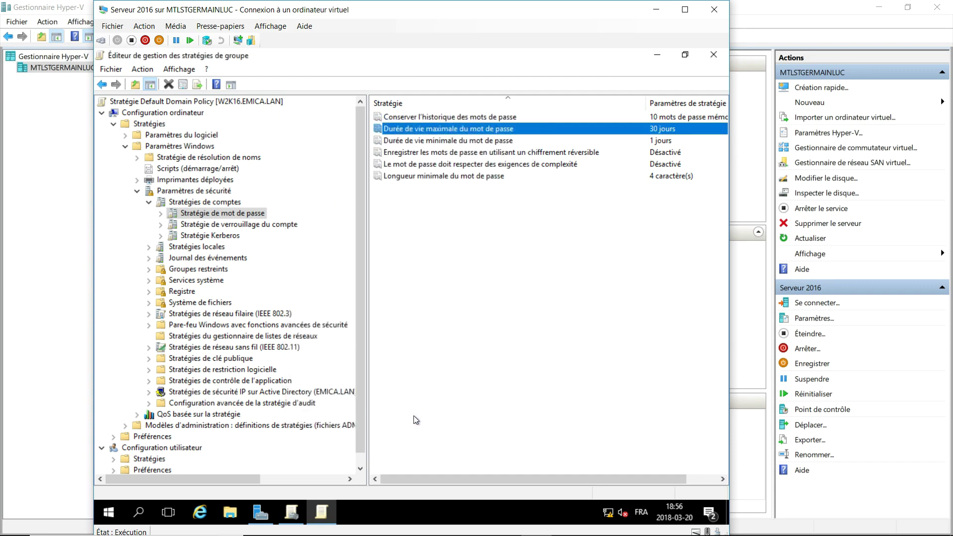
{"action": "left_click", "coordinate": [201, 227]}
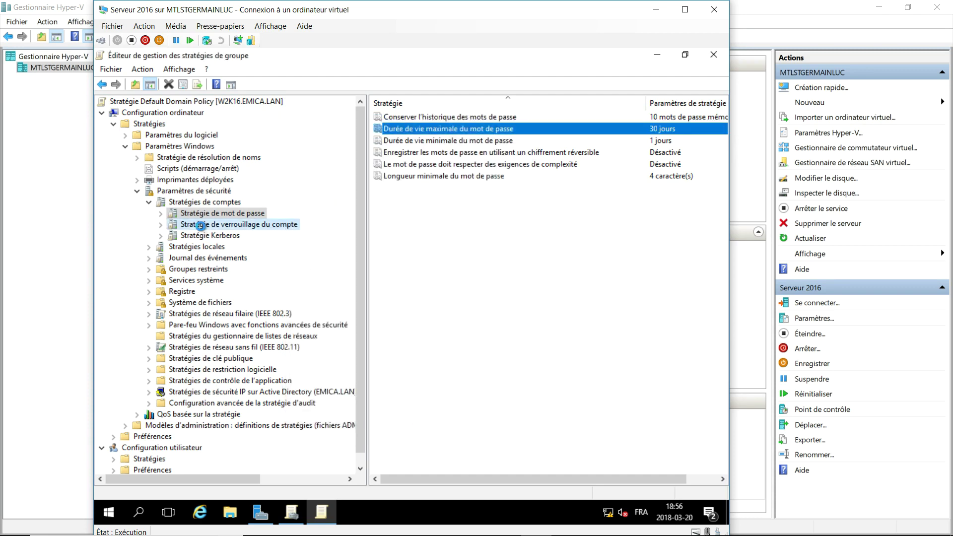
Set the lockout threshold to 2 attempts, keeping 30-minute lockout, with a 20-minute counter reset.
{"action": "double_click", "coordinate": [421, 141]}
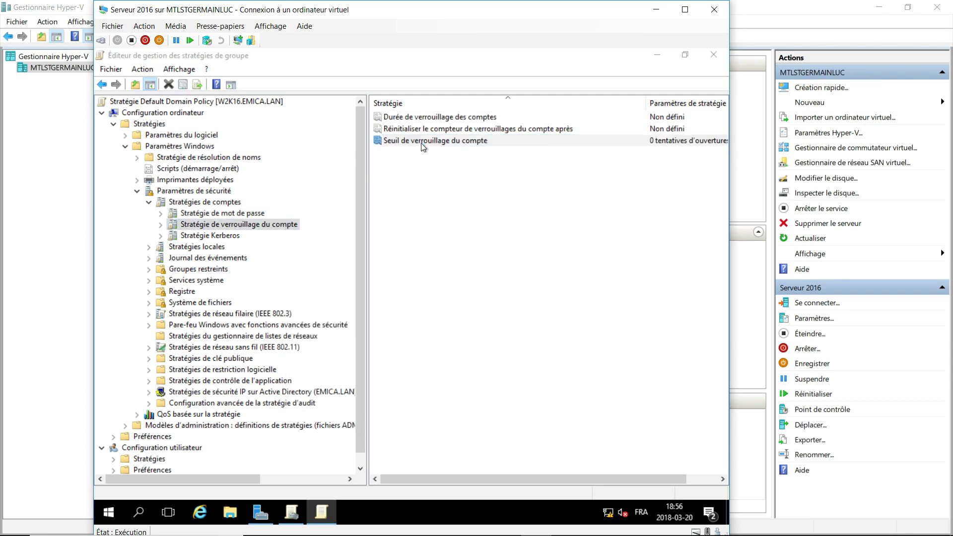
{"action": "left_click", "coordinate": [346, 147]}
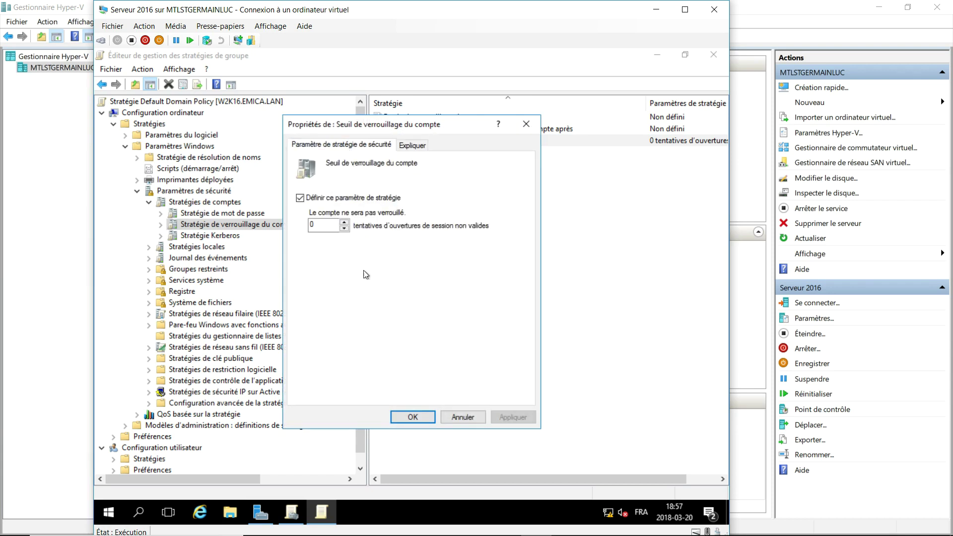
{"action": "type", "text": "2"}
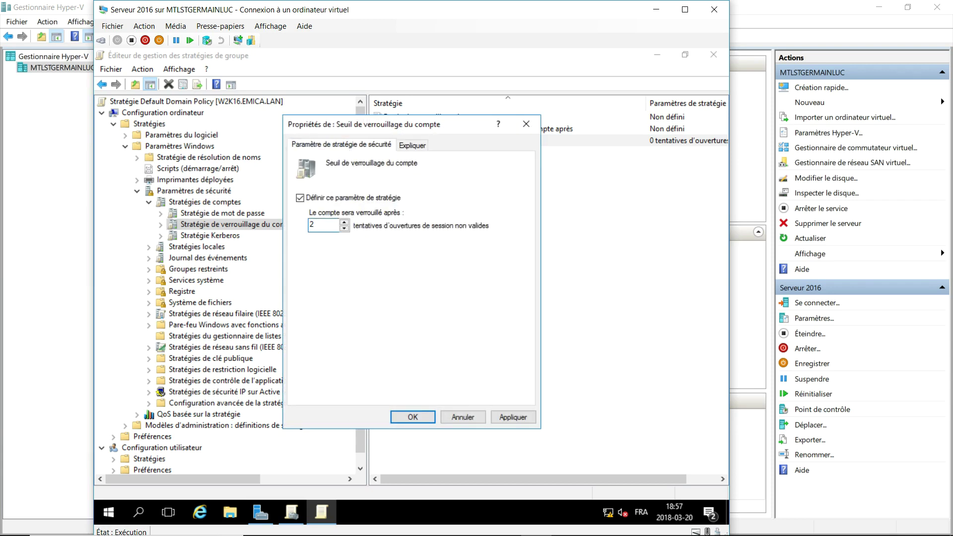
{"action": "left_click", "coordinate": [417, 419]}
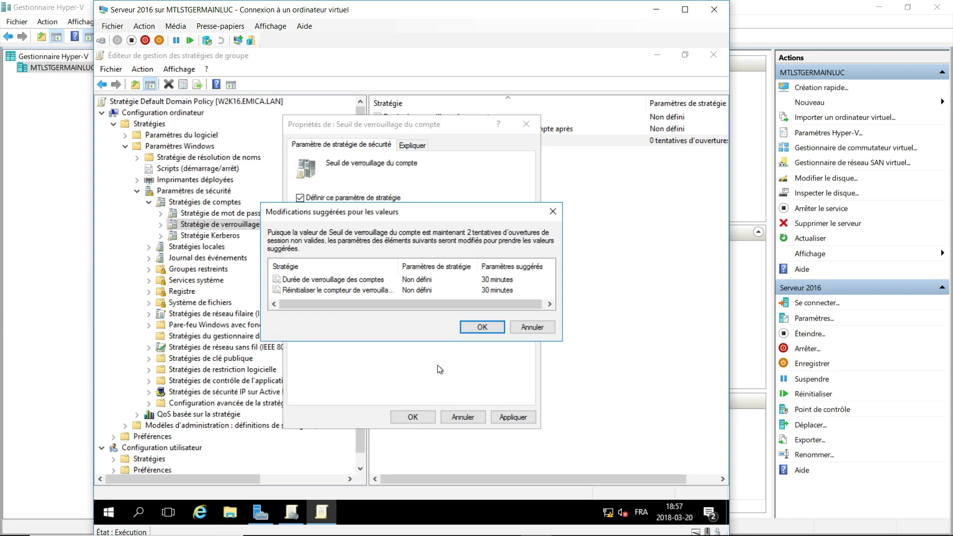
{"action": "left_click", "coordinate": [481, 326]}
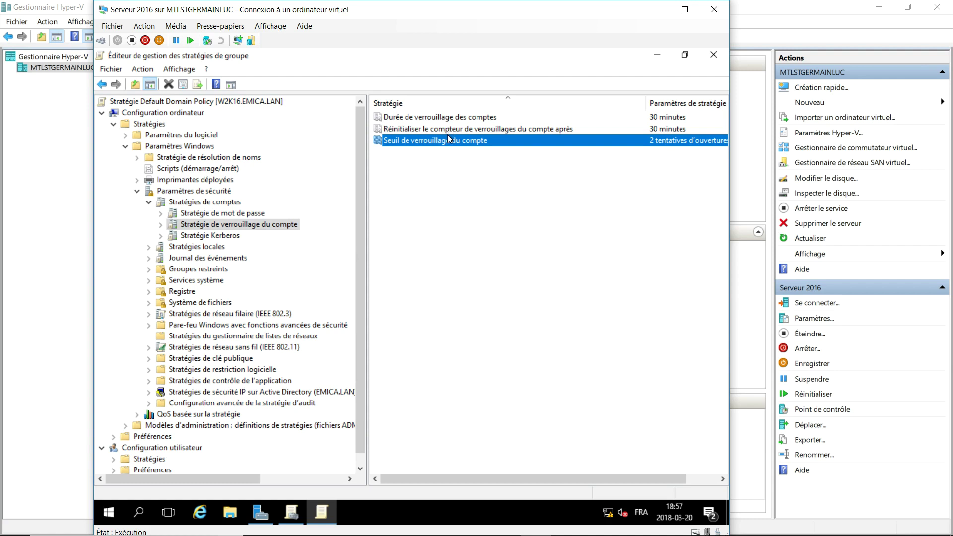
{"action": "left_click", "coordinate": [447, 130]}
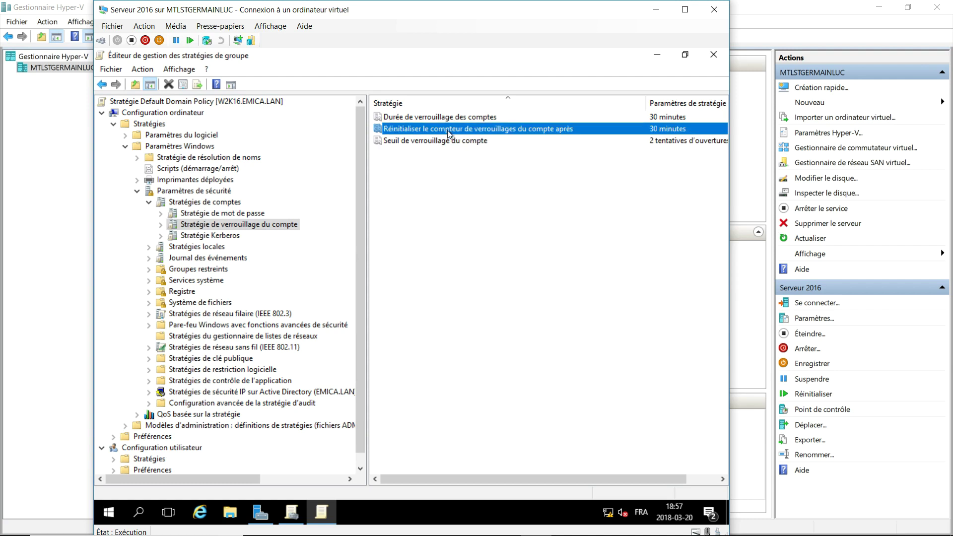
{"action": "double_click", "coordinate": [447, 130]}
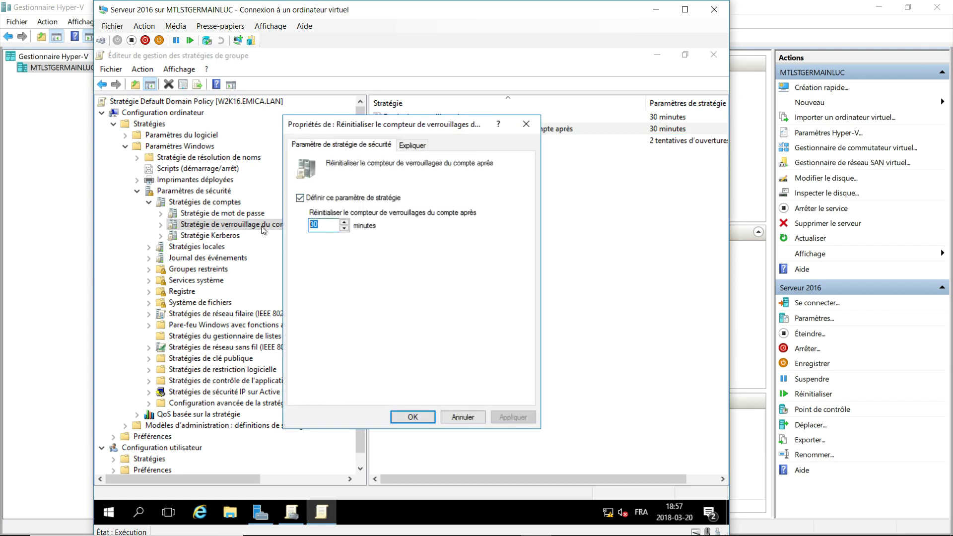
{"action": "type", "text": "20"}
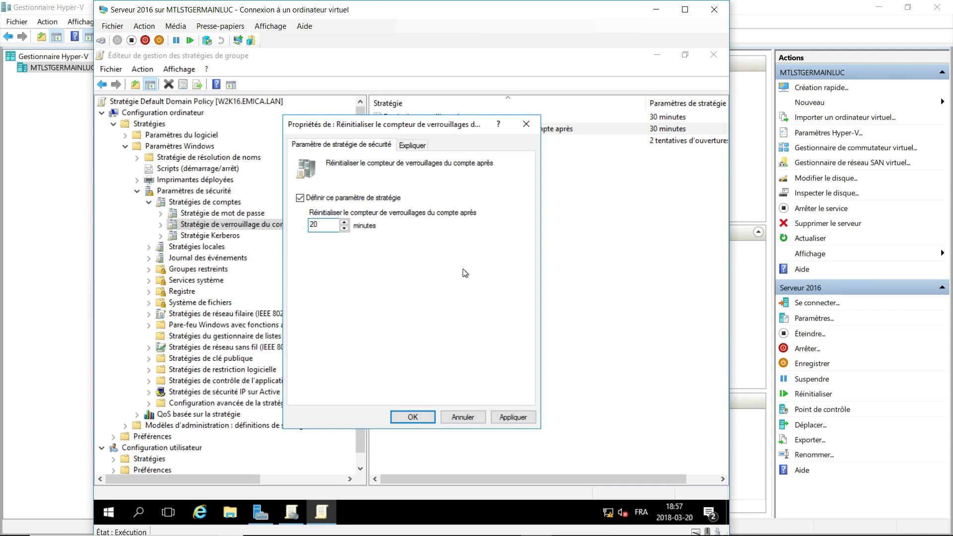
{"action": "left_click", "coordinate": [408, 418]}
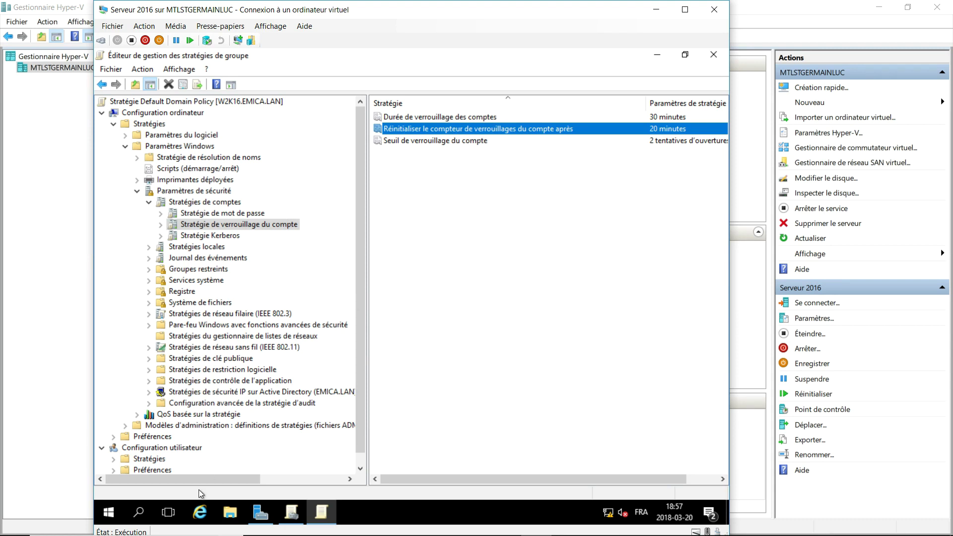
Run gpupdate /force to apply the policy, then close the Group Policy editor.
{"action": "key", "text": "super+r"}
{"action": "type", "text": "gp"}
{"action": "type", "text": "update /force"}
{"action": "key", "text": "Return"}
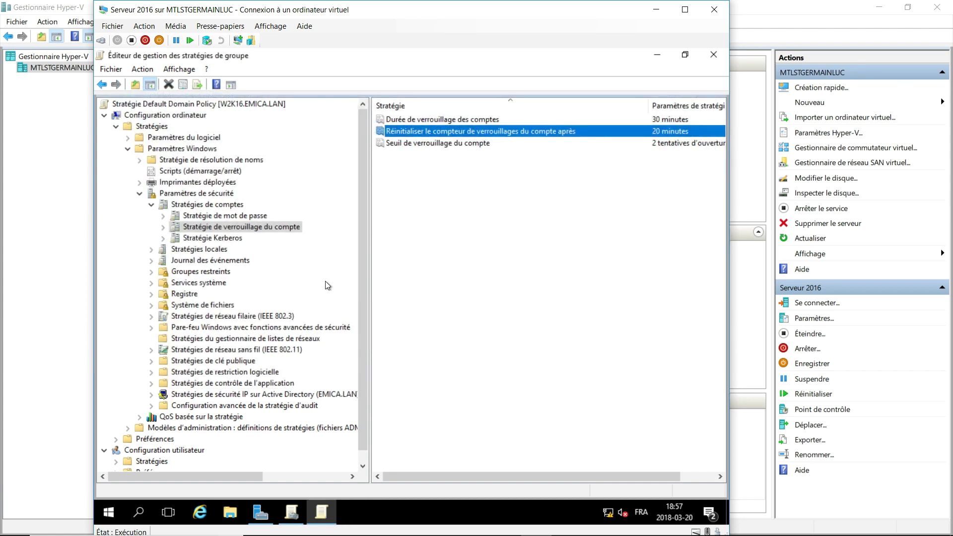
{"action": "left_click", "coordinate": [714, 55]}
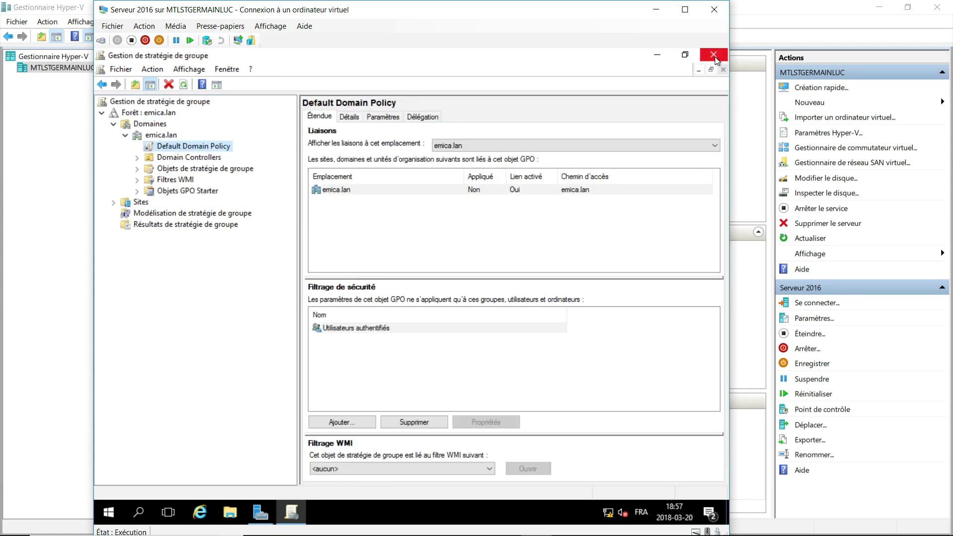
Launch Active Directory Users and Computers from Server Manager Tools, maximized with a wider tree pane.
{"action": "left_click", "coordinate": [715, 56]}
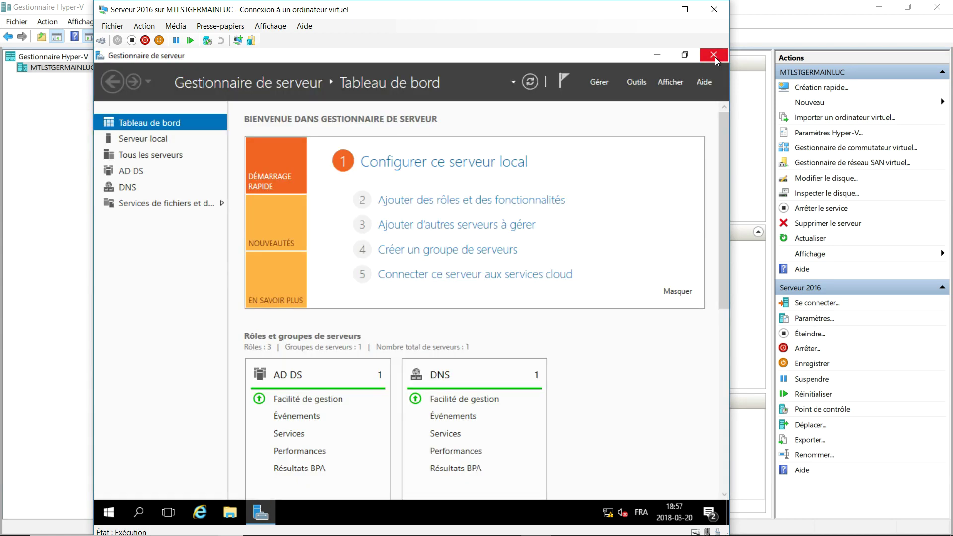
{"action": "left_click", "coordinate": [636, 82]}
{"action": "scroll", "coordinate": [644, 260], "scroll_direction": "down", "scroll_amount": 2}
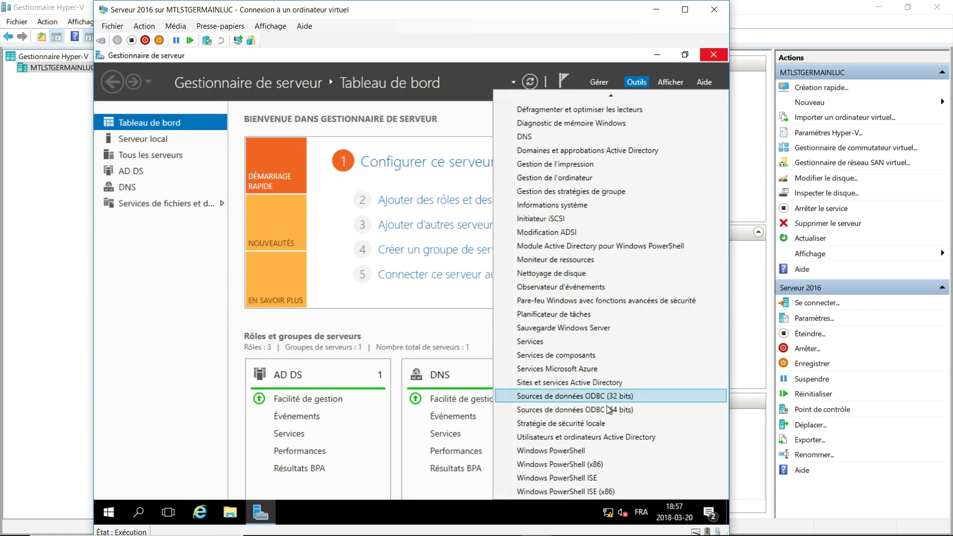
{"action": "left_click", "coordinate": [597, 437]}
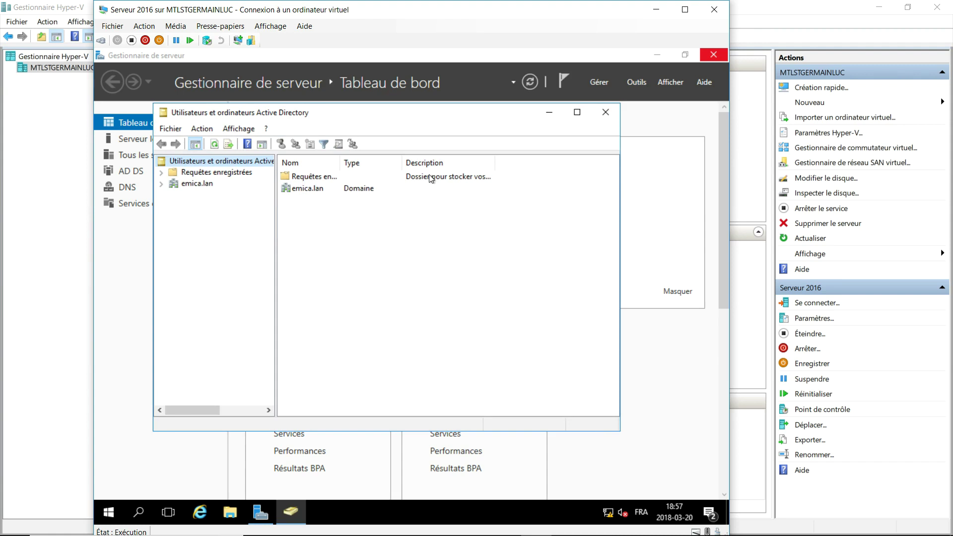
{"action": "left_click", "coordinate": [577, 112]}
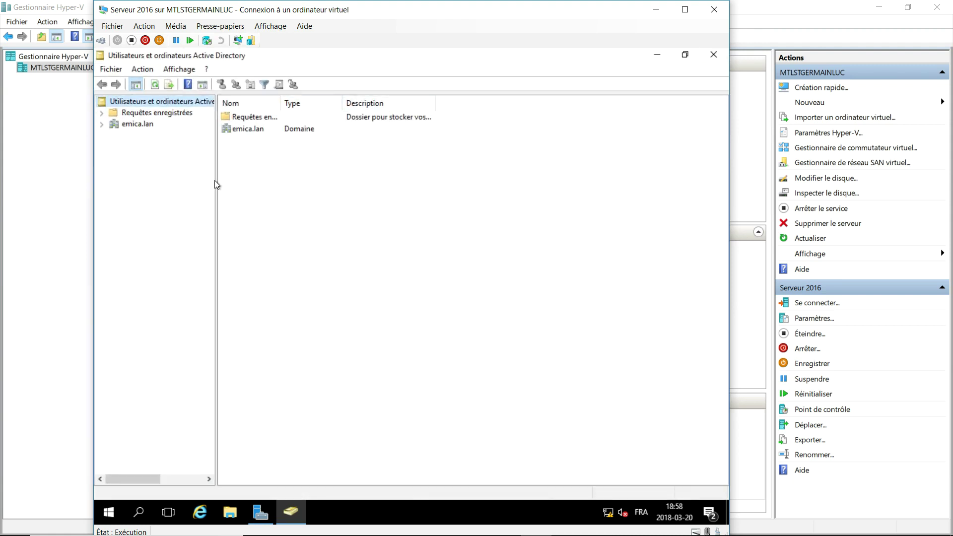
{"action": "left_click_drag", "start_coordinate": [216, 180], "coordinate": [245, 180]}
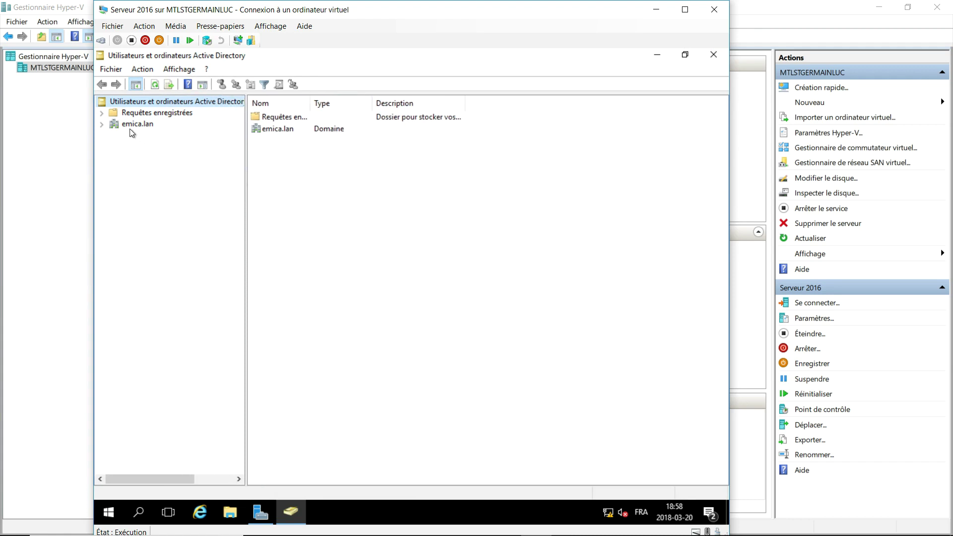
Create a new organizational unit named 'emica' under the emica.lan domain.
{"action": "left_click", "coordinate": [101, 124]}
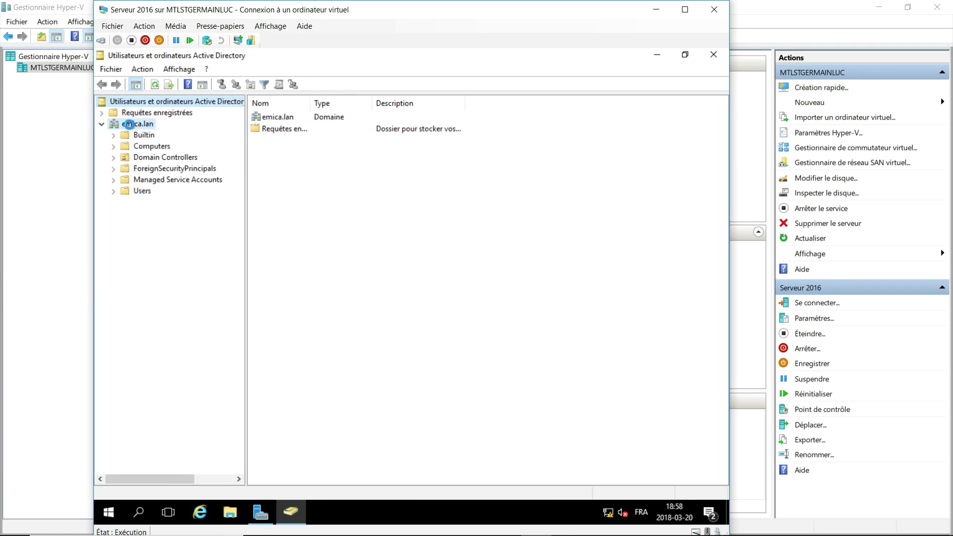
{"action": "right_click", "coordinate": [130, 125]}
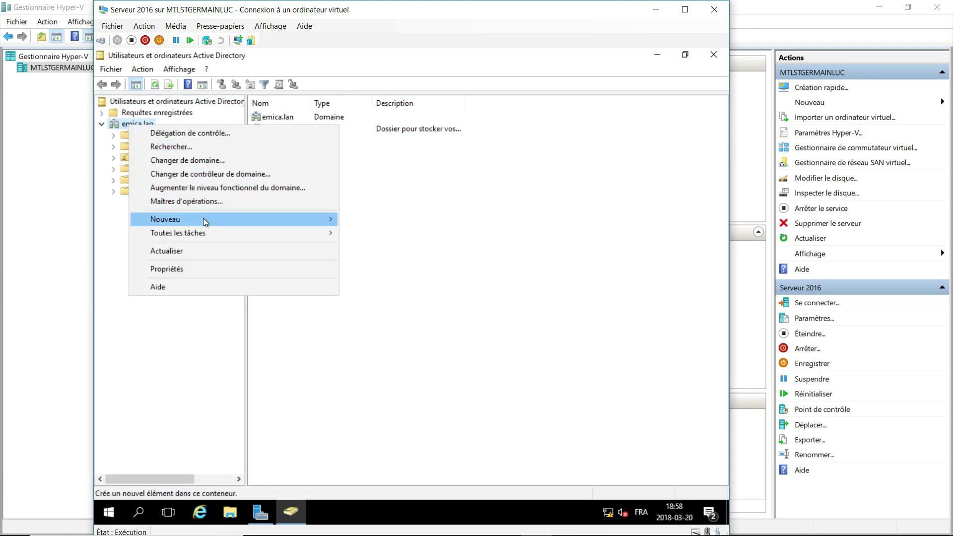
{"action": "mouse_move", "coordinate": [203, 218]}
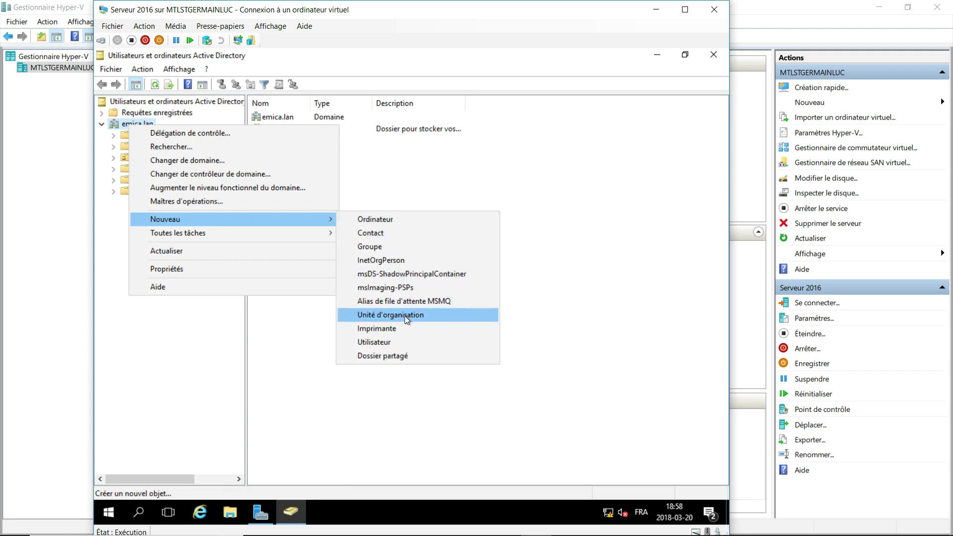
{"action": "left_click", "coordinate": [404, 316]}
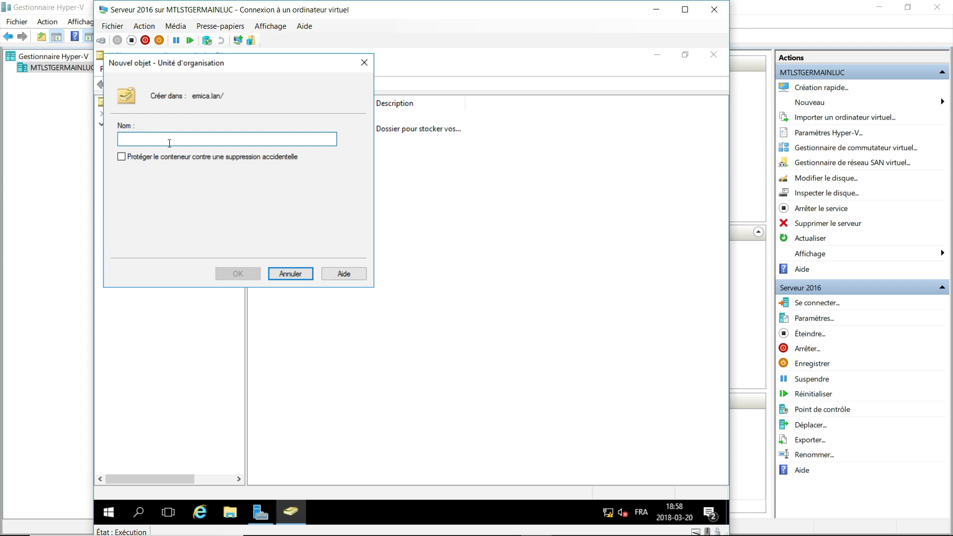
{"action": "type", "text": "emica"}
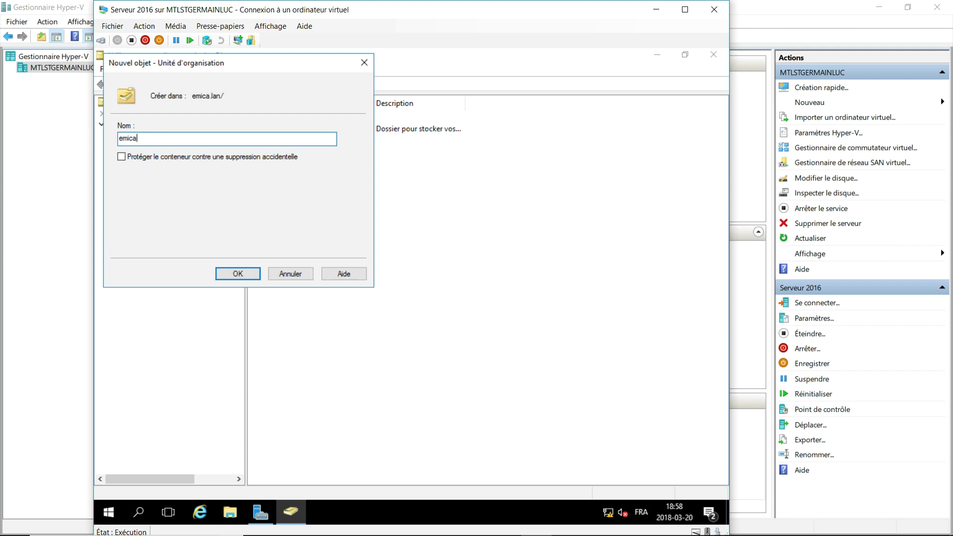
{"action": "left_click", "coordinate": [222, 271]}
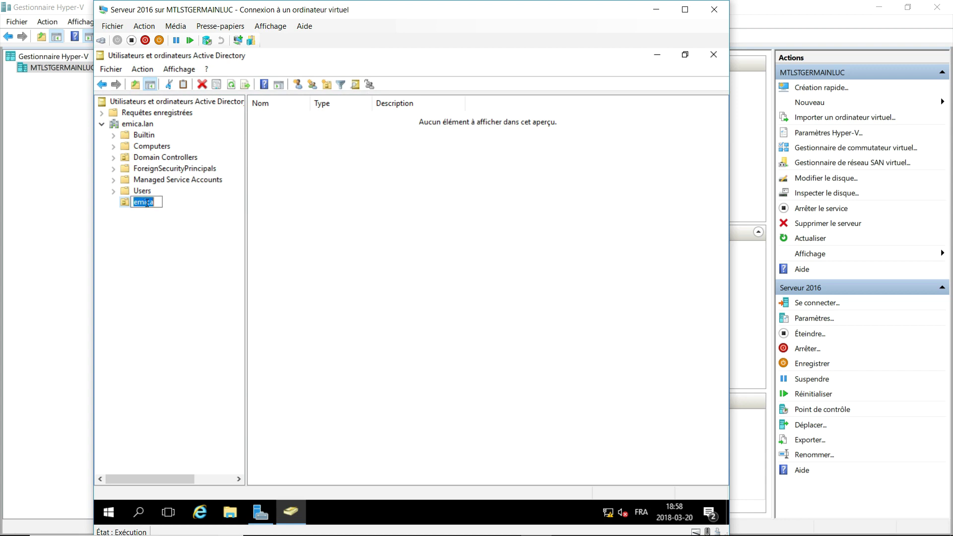
Create the global security group 'G_emica' in the emica unit.
{"action": "right_click", "coordinate": [142, 205]}
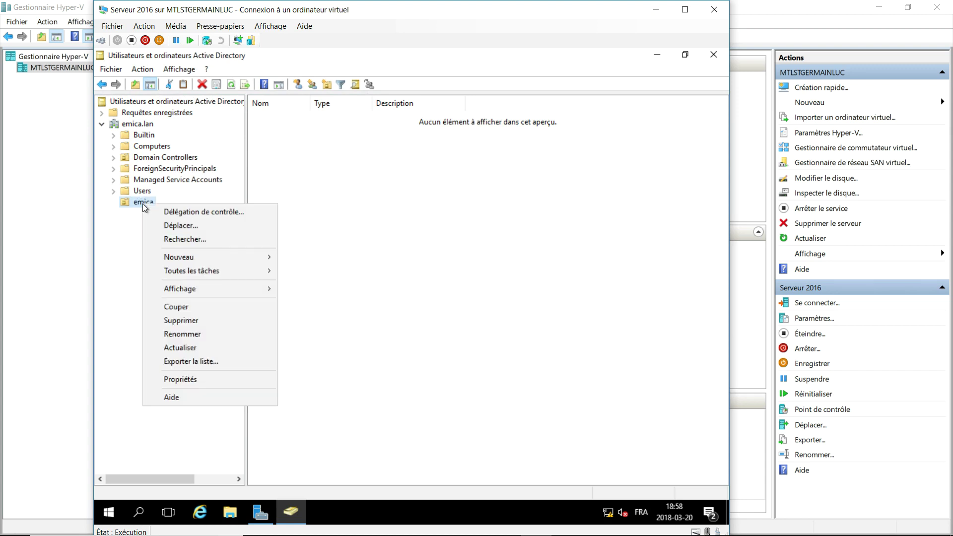
{"action": "mouse_move", "coordinate": [208, 256]}
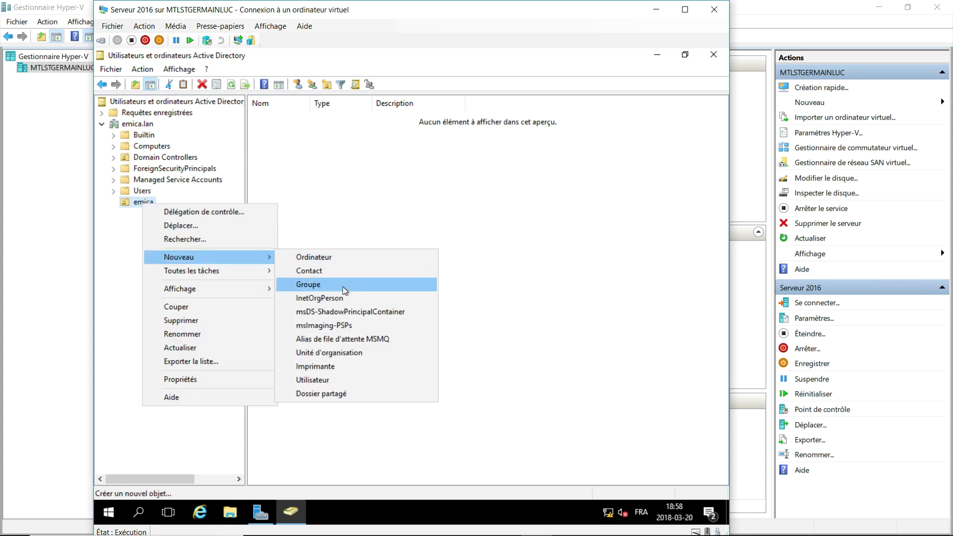
{"action": "left_click", "coordinate": [342, 286]}
{"action": "type", "text": "G_emica"}
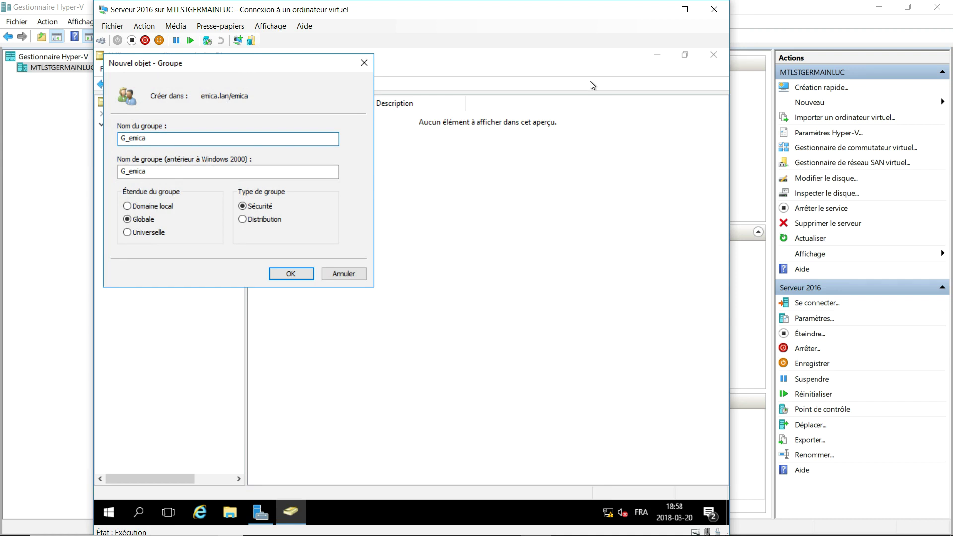
{"action": "left_click", "coordinate": [296, 272]}
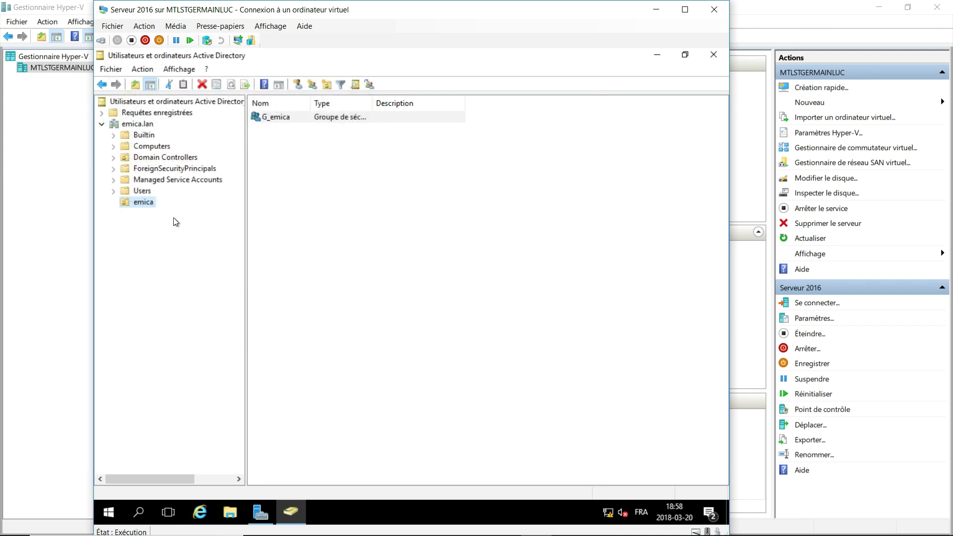
Create the domain local security group 'DL_emica' in the emica unit and select it.
{"action": "right_click", "coordinate": [144, 201]}
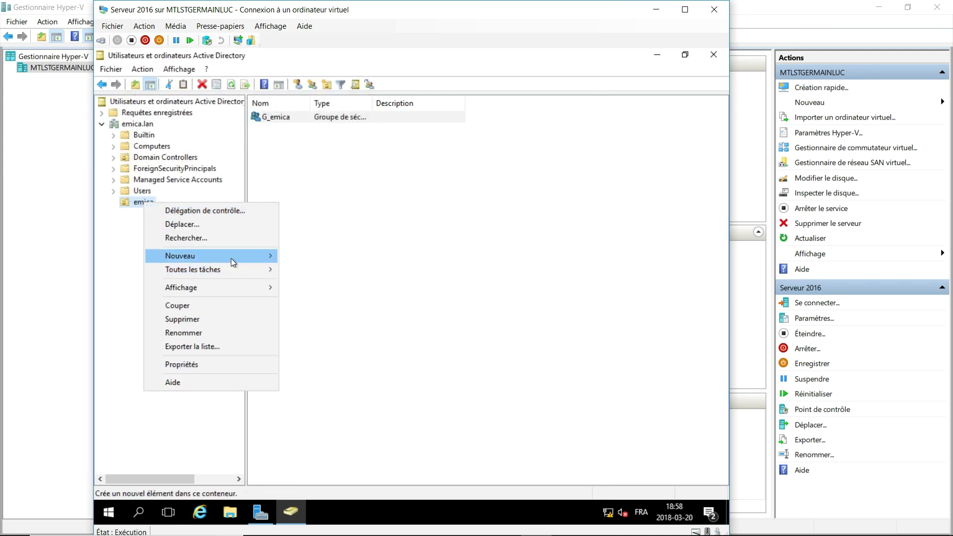
{"action": "mouse_move", "coordinate": [231, 258]}
{"action": "left_click", "coordinate": [312, 283]}
{"action": "type", "text": "DL_emica"}
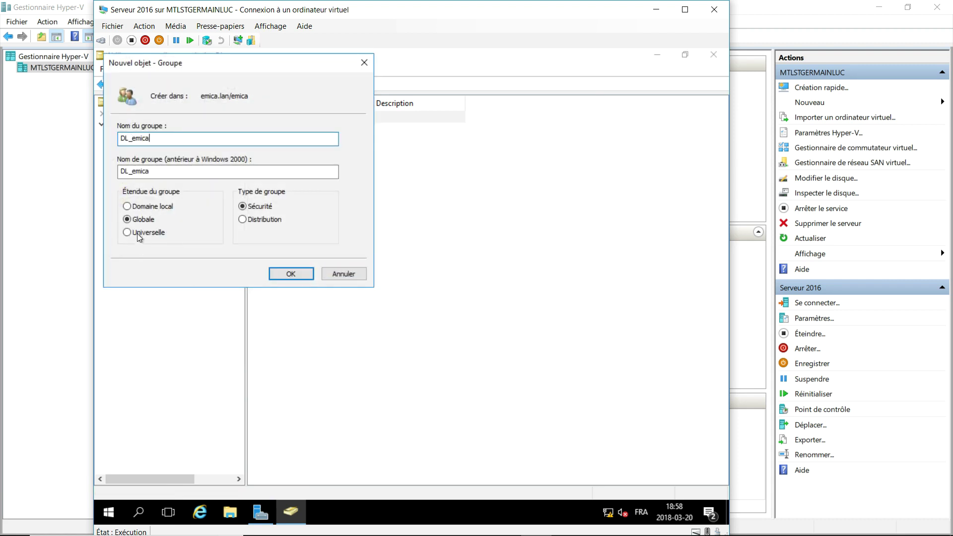
{"action": "left_click", "coordinate": [135, 207]}
{"action": "left_click", "coordinate": [291, 274]}
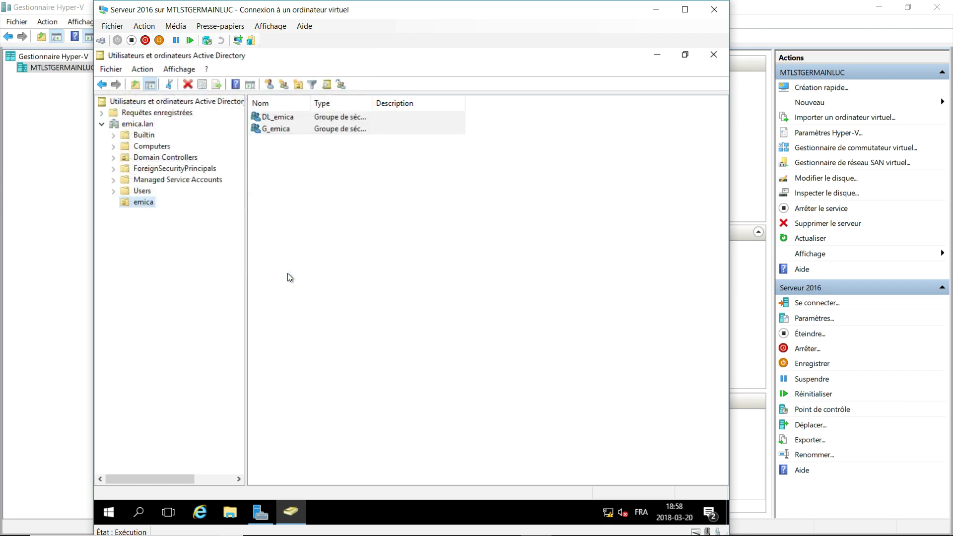
{"action": "left_click", "coordinate": [304, 131]}
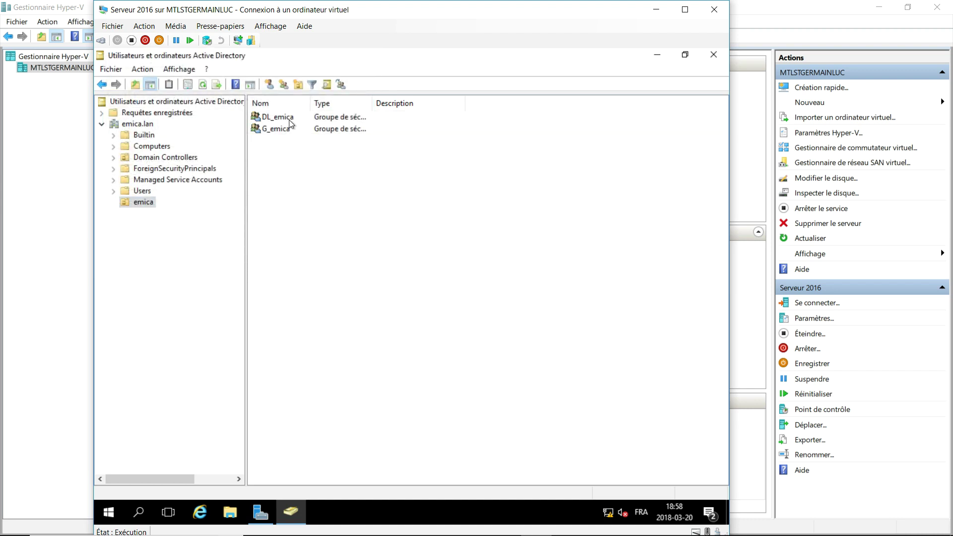
{"action": "left_click", "coordinate": [290, 119]}
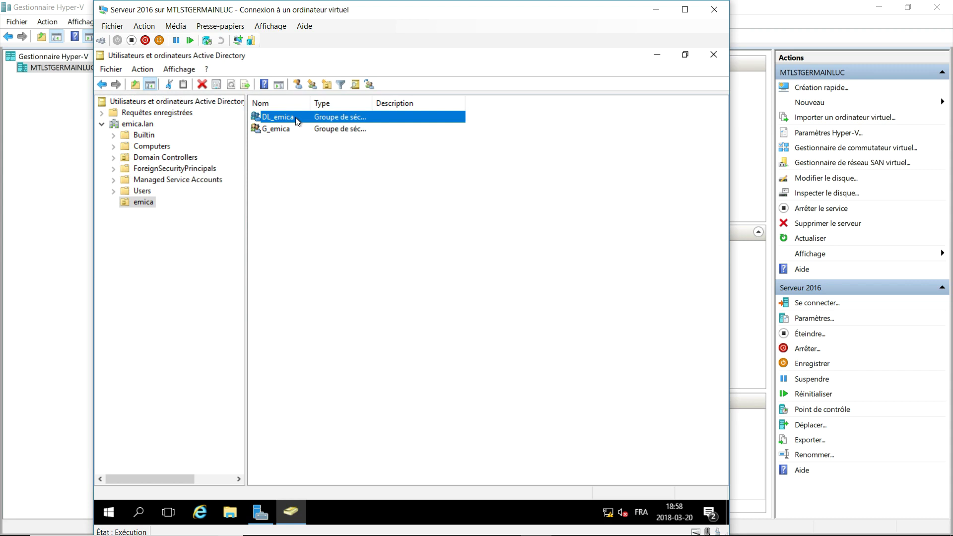
Add G_emica as a member of the DL_emica group.
{"action": "double_click", "coordinate": [296, 119]}
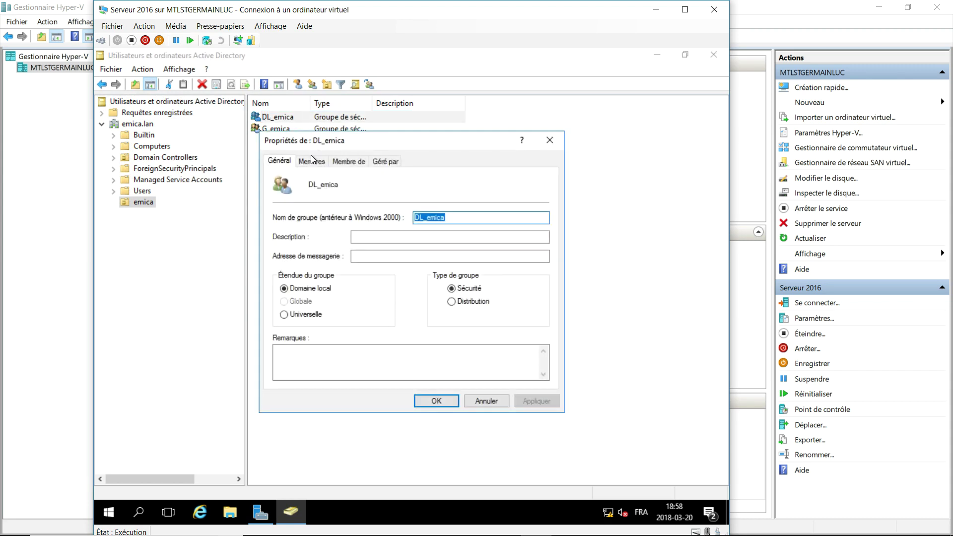
{"action": "left_click", "coordinate": [311, 160]}
{"action": "left_click", "coordinate": [313, 369]}
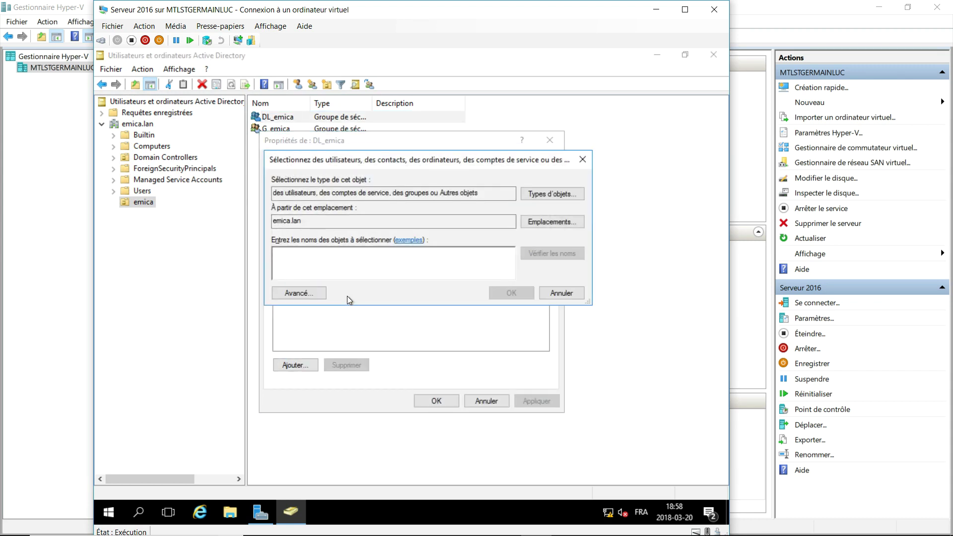
{"action": "type", "text": "g"}
{"action": "key", "text": "Return"}
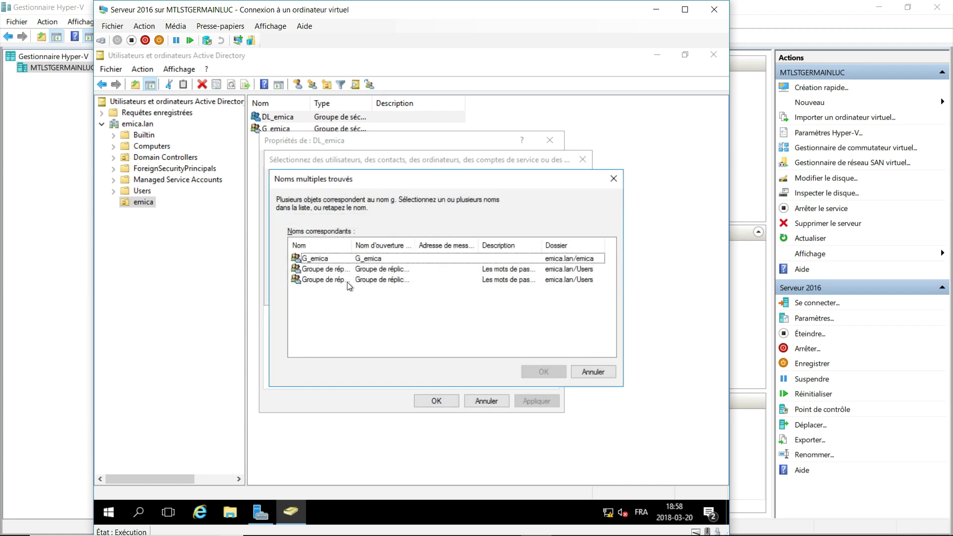
{"action": "left_click", "coordinate": [348, 260]}
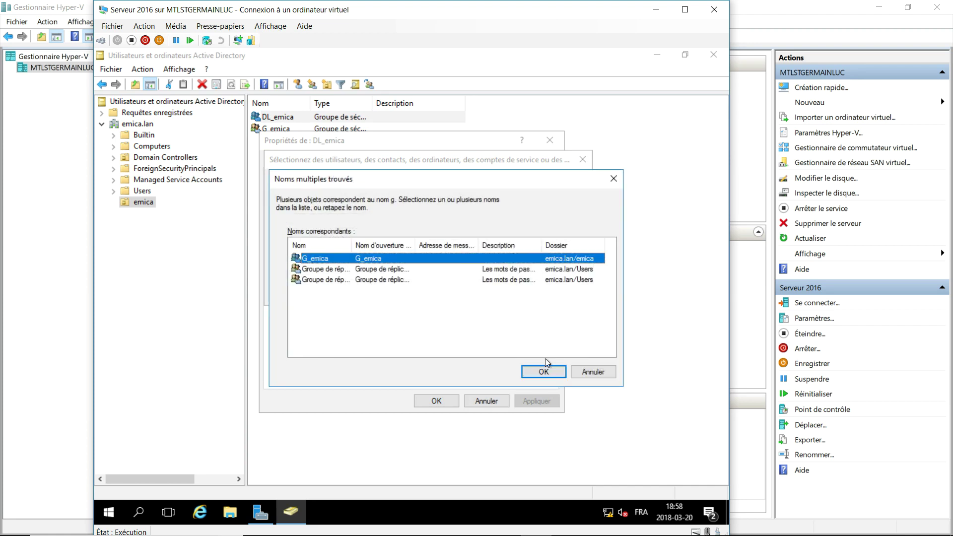
{"action": "left_click", "coordinate": [544, 372]}
{"action": "left_click", "coordinate": [436, 401]}
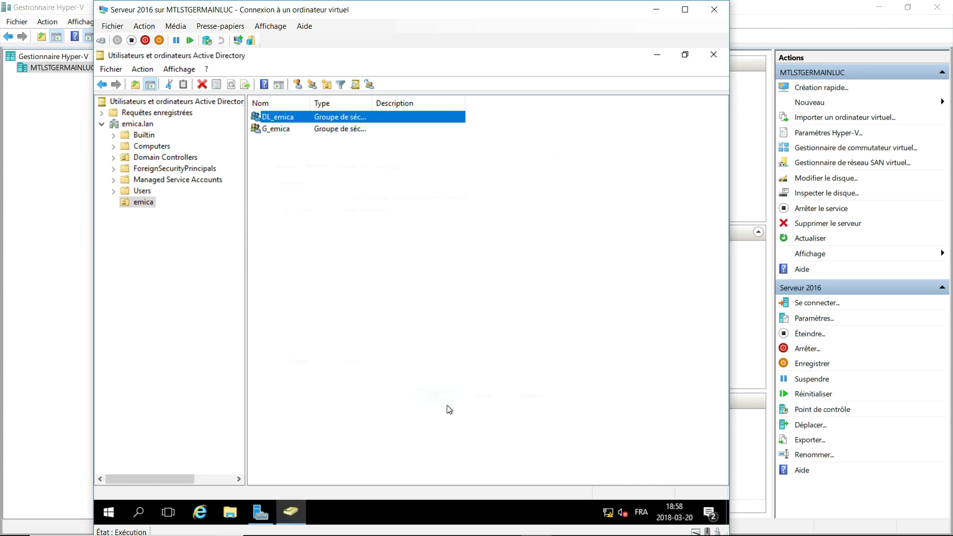
Verify in G_emica's properties that it is a member of DL_emica.
{"action": "left_click", "coordinate": [287, 133]}
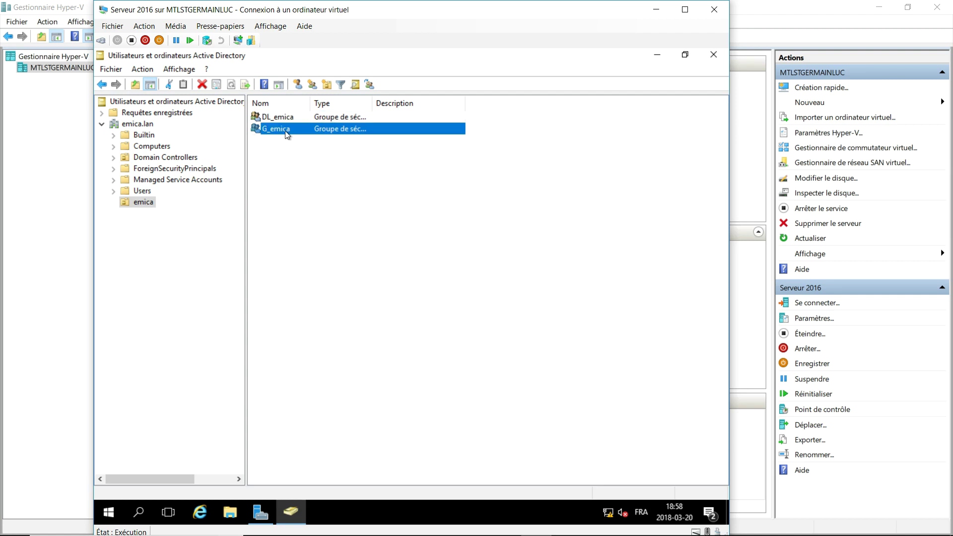
{"action": "double_click", "coordinate": [287, 133]}
{"action": "left_click", "coordinate": [341, 162]}
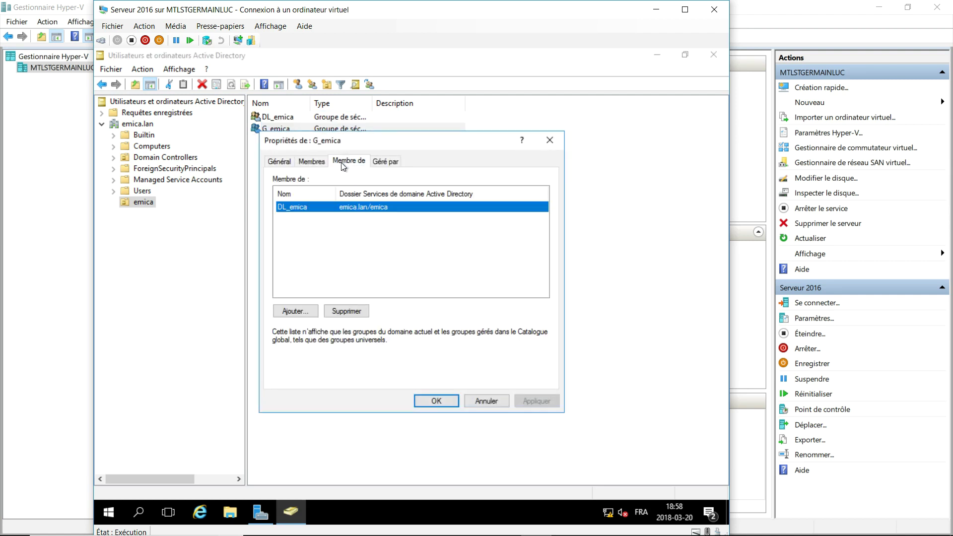
{"action": "left_click", "coordinate": [554, 144]}
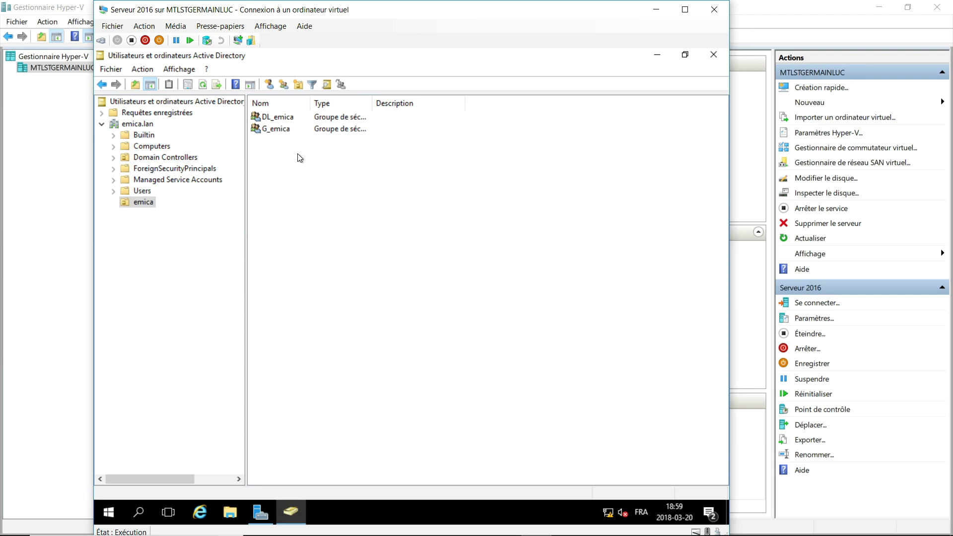
Start a new user in emica, entering the user's first name, last name and logon name.
{"action": "left_click", "coordinate": [279, 131]}
{"action": "left_click", "coordinate": [288, 158]}
{"action": "left_click", "coordinate": [269, 85]}
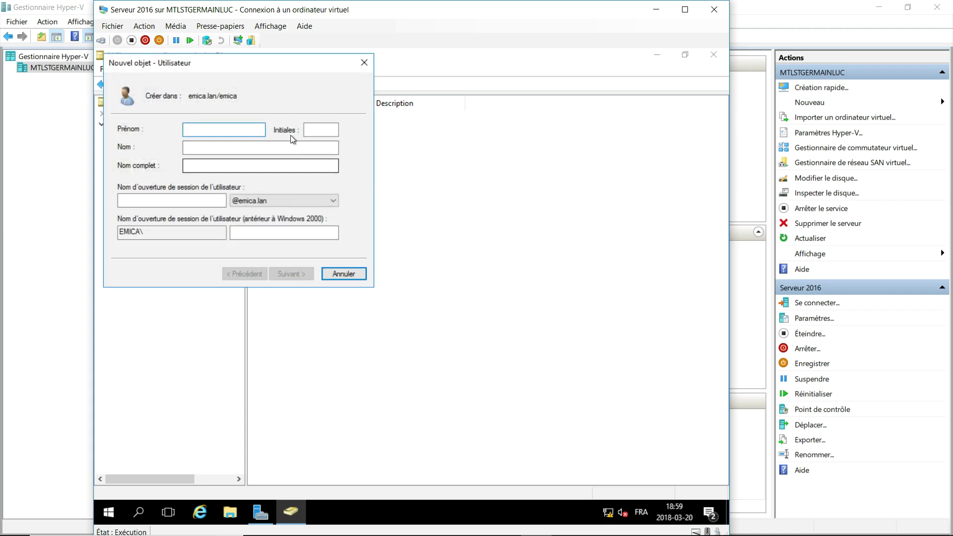
{"action": "left_click_drag", "start_coordinate": [249, 63], "coordinate": [306, 95]}
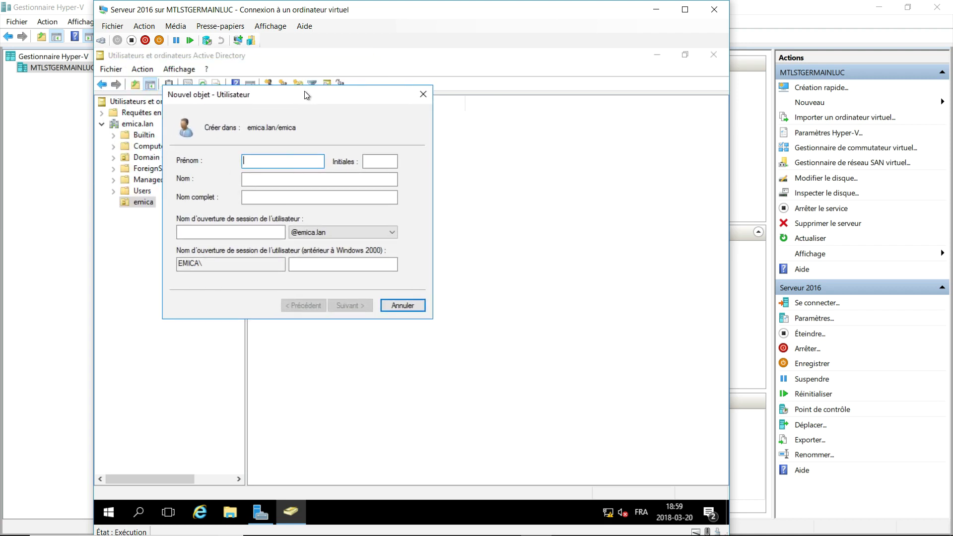
{"action": "key", "text": "Tab"}
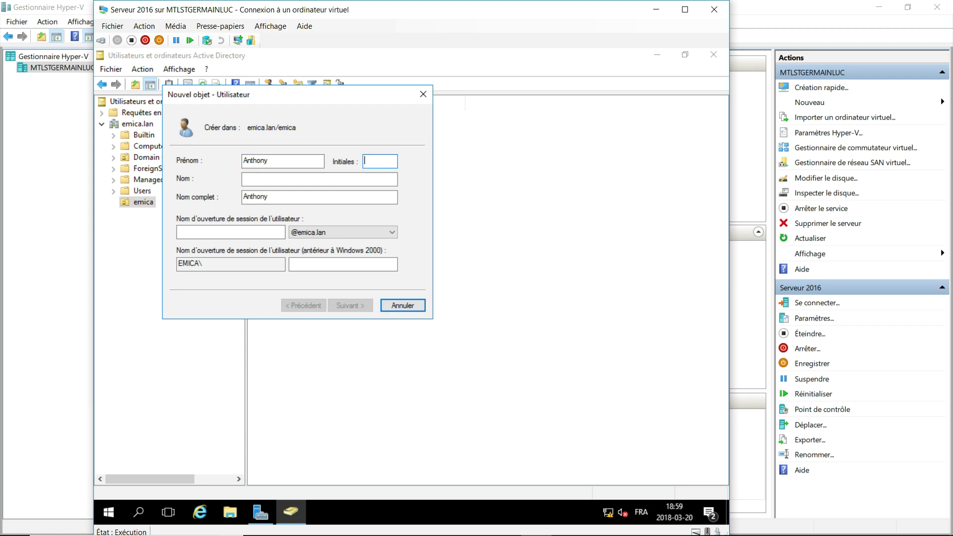
{"action": "key", "text": "Tab"}
{"action": "key", "text": "Tab"}
{"action": "key", "text": "Tab"}
{"action": "type", "text": "toto"}
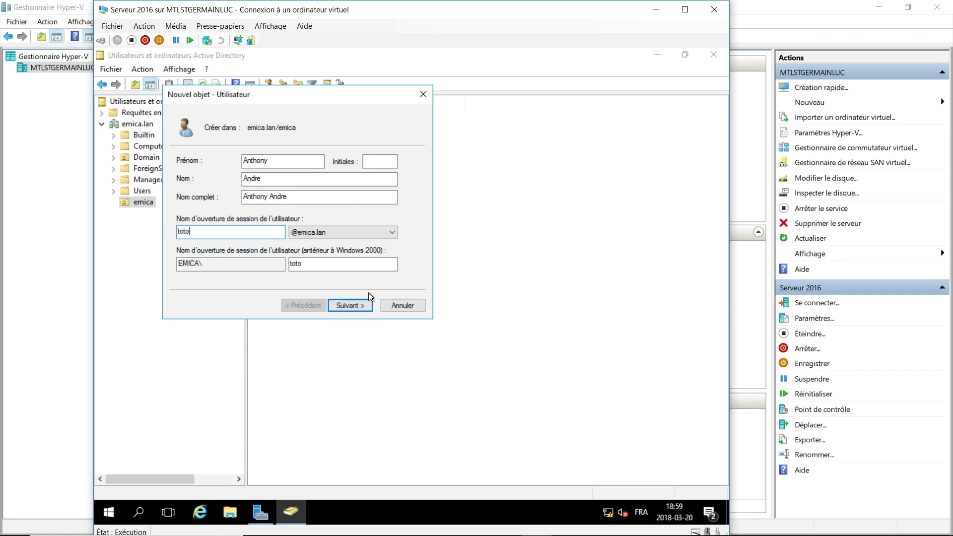
{"action": "left_click", "coordinate": [359, 305]}
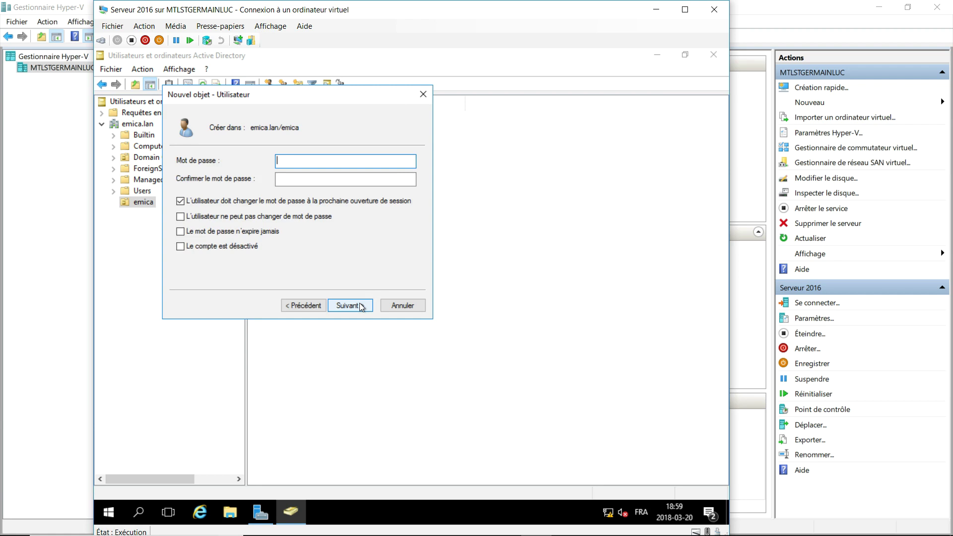
Set and confirm the user's password without forcing a change at next logon, and finish.
{"action": "left_click", "coordinate": [183, 201]}
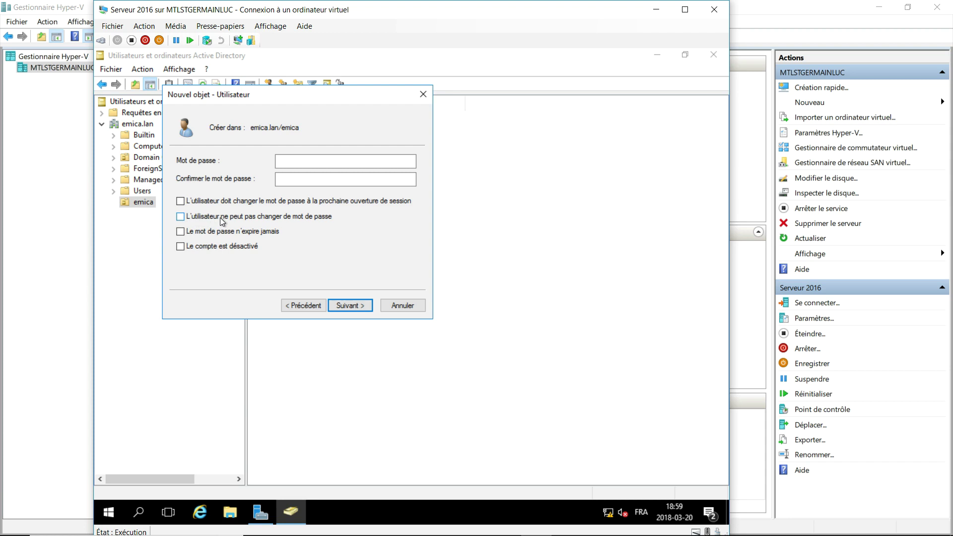
{"action": "left_click", "coordinate": [290, 162]}
{"action": "type", "text": "******"}
{"action": "key", "text": "Tab"}
{"action": "type", "text": "******"}
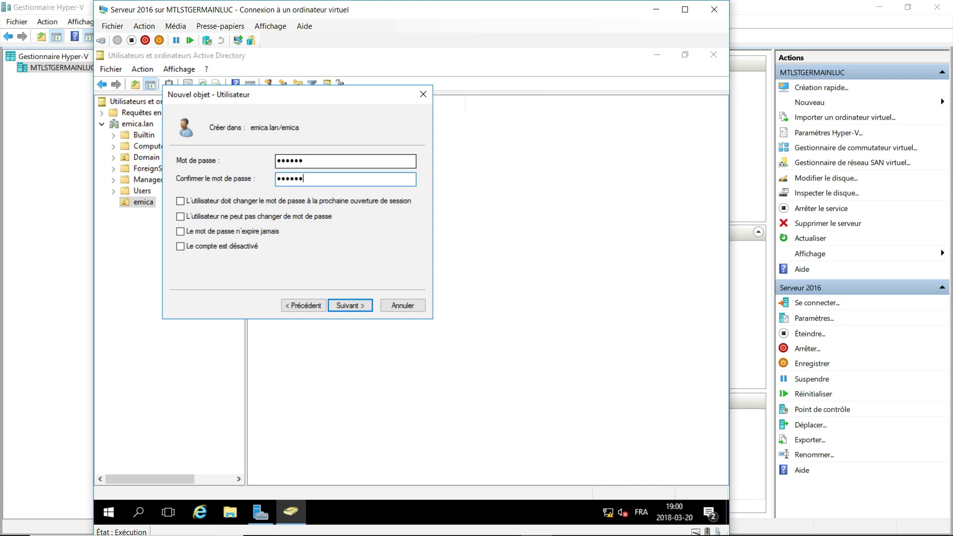
{"action": "left_click", "coordinate": [357, 305]}
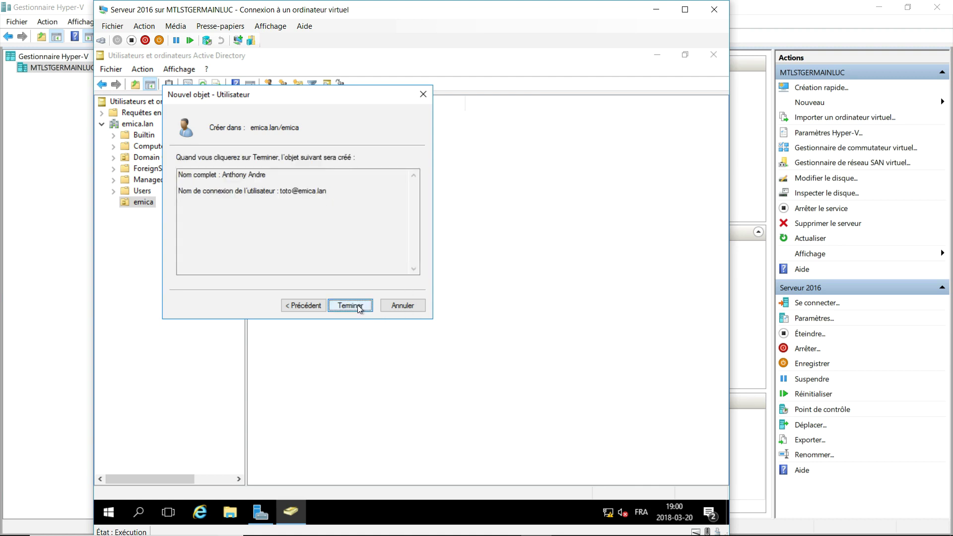
{"action": "left_click", "coordinate": [358, 305]}
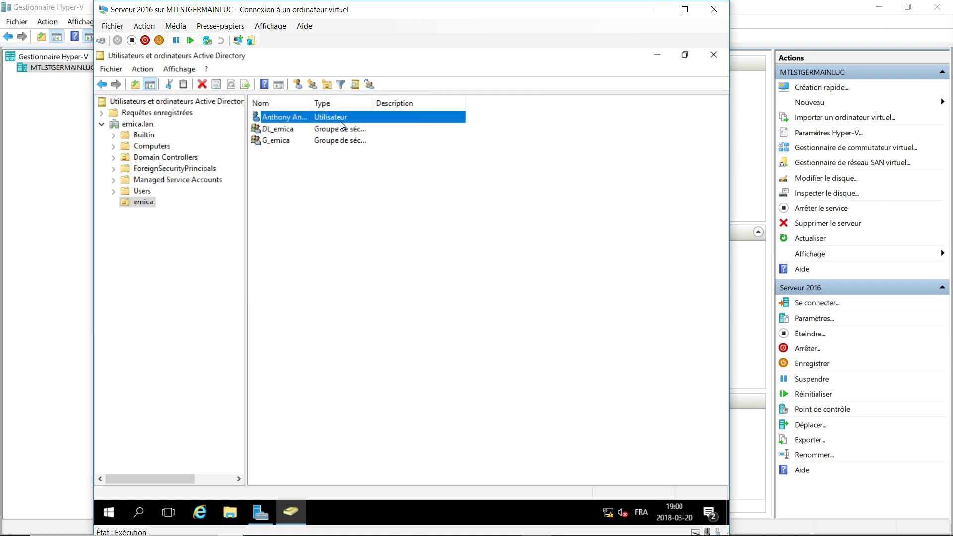
Deny all logon hours except Monday–Thursday 08:00–17:00 for the new user, then save.
{"action": "double_click", "coordinate": [340, 120]}
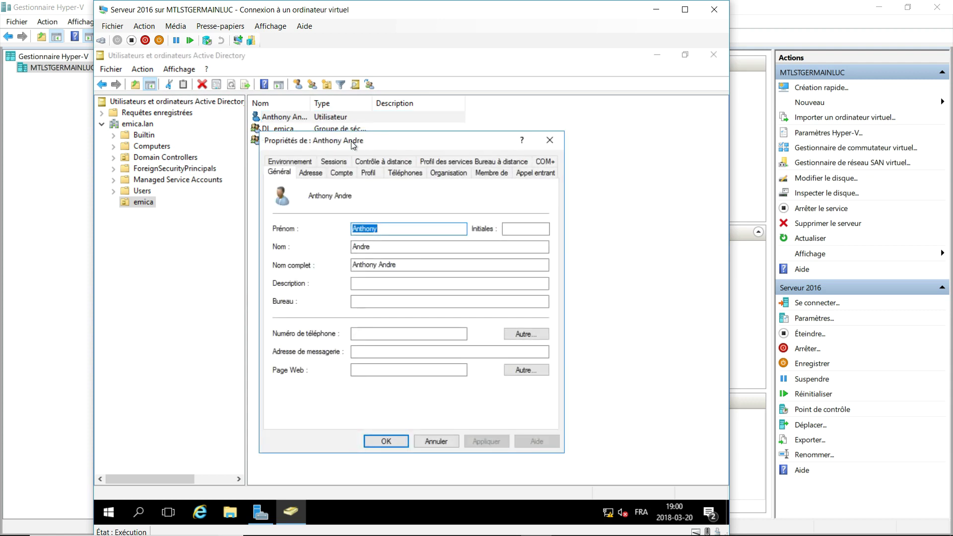
{"action": "left_click_drag", "start_coordinate": [356, 141], "coordinate": [361, 121]}
{"action": "left_click", "coordinate": [346, 151]}
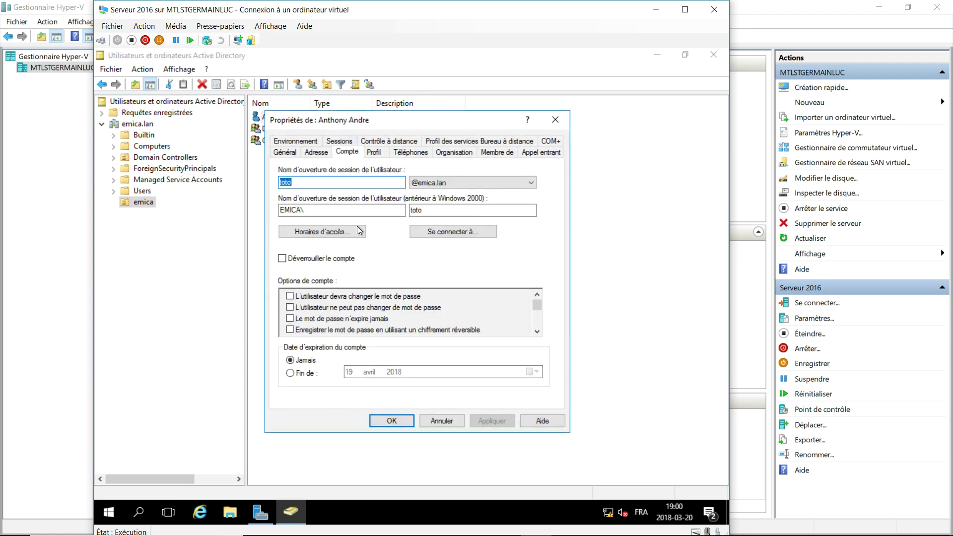
{"action": "left_click", "coordinate": [343, 236]}
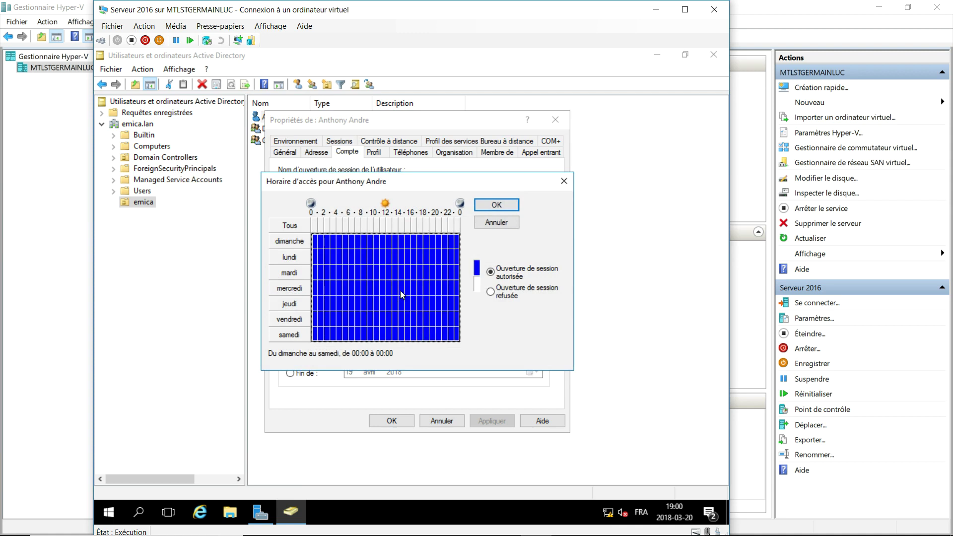
{"action": "left_click", "coordinate": [492, 292]}
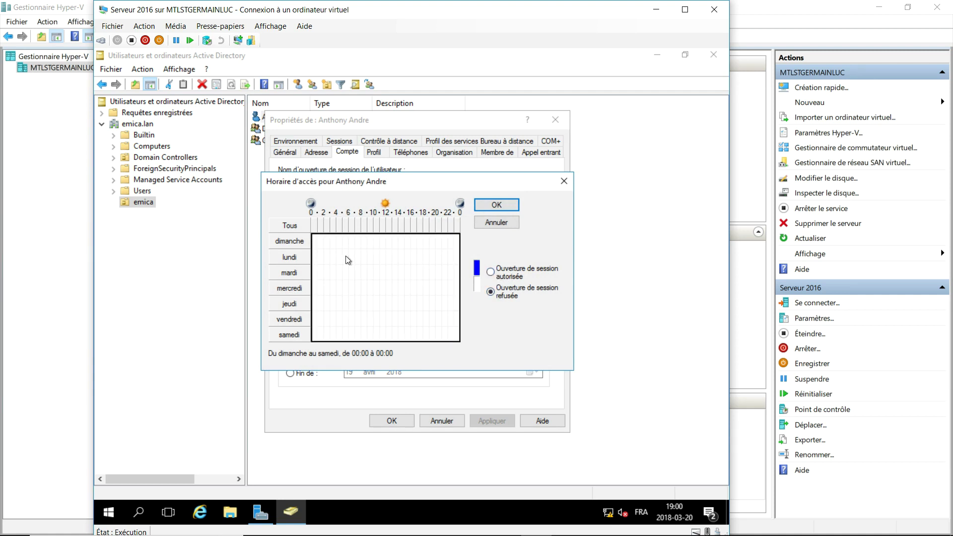
{"action": "left_click_drag", "start_coordinate": [364, 259], "coordinate": [411, 296]}
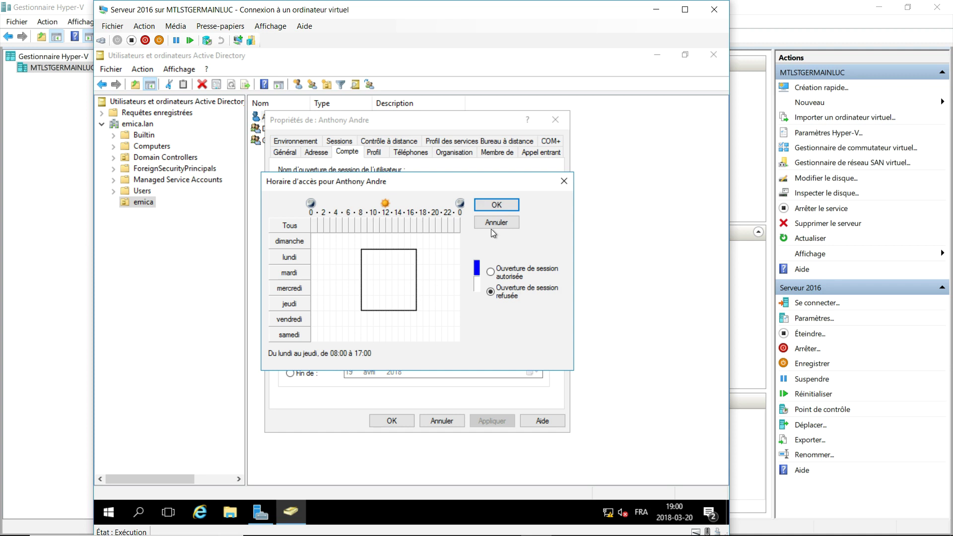
{"action": "left_click", "coordinate": [491, 272]}
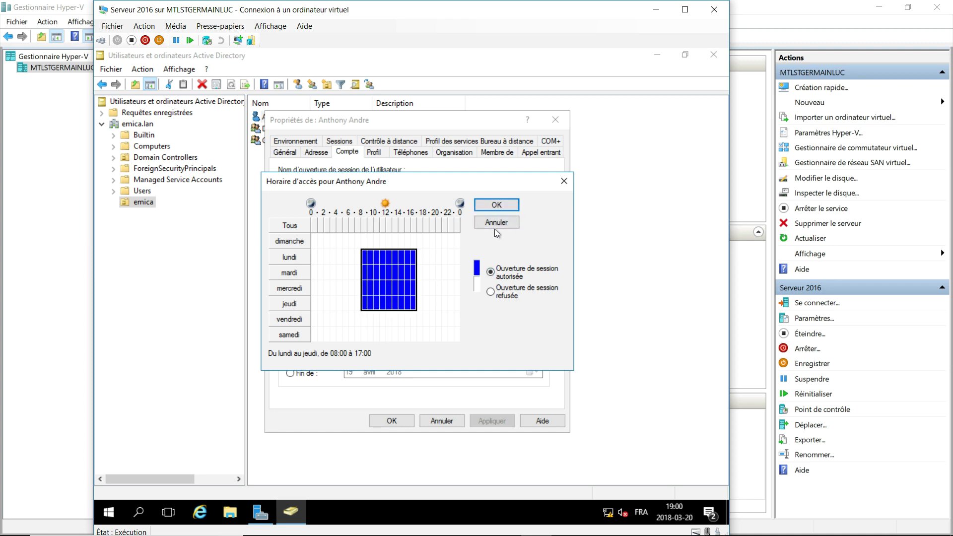
{"action": "left_click", "coordinate": [496, 205]}
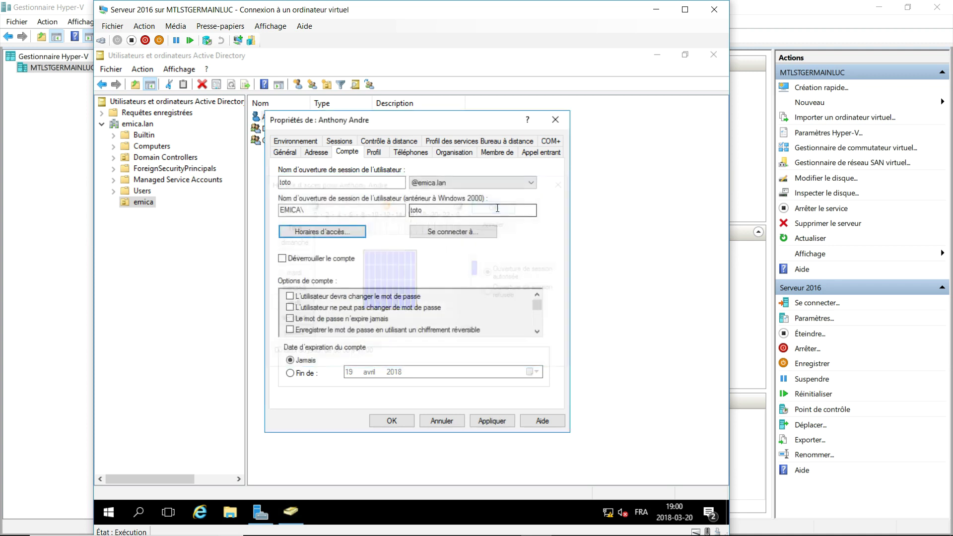
{"action": "left_click", "coordinate": [536, 153]}
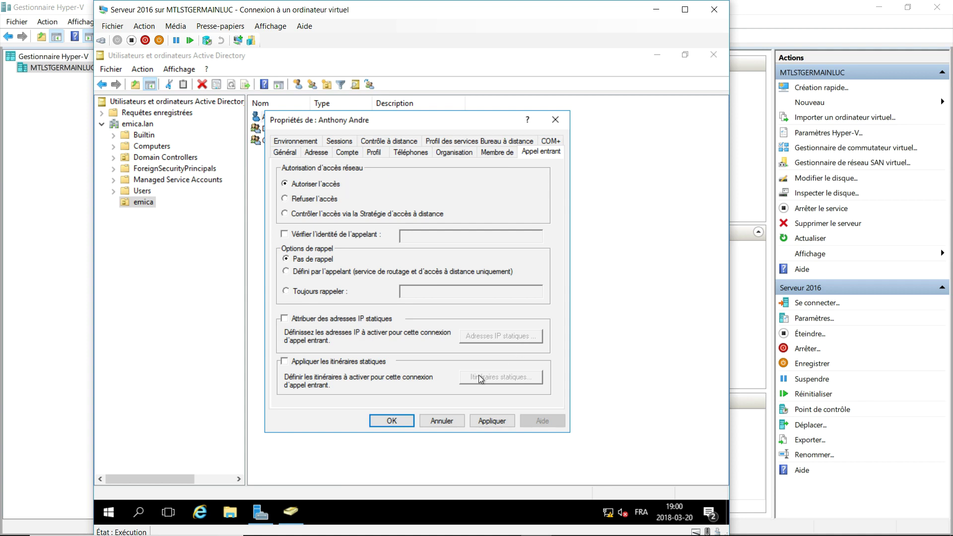
{"action": "left_click", "coordinate": [392, 421]}
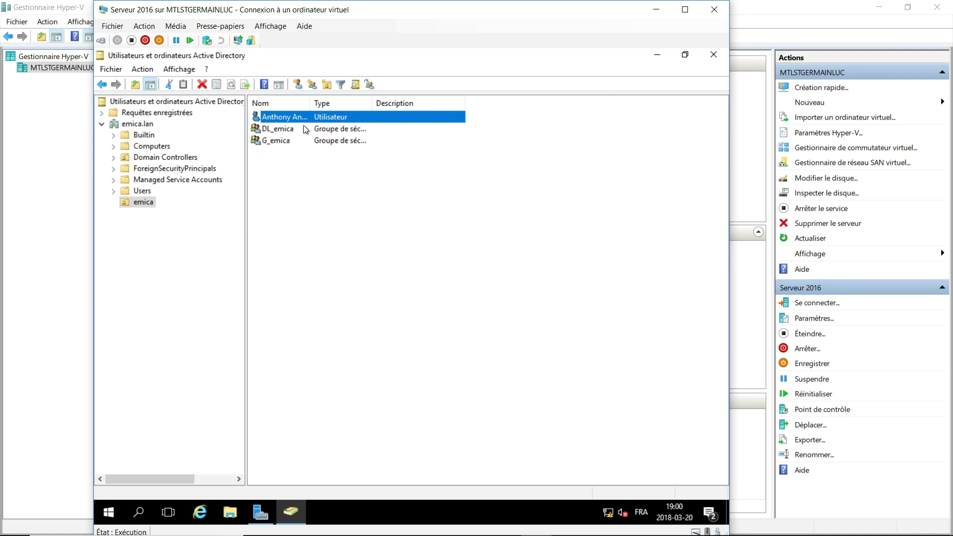
Start another new user in emica, entering the user's first name, last name and logon name.
{"action": "left_click", "coordinate": [298, 85]}
{"action": "left_click_drag", "start_coordinate": [231, 66], "coordinate": [441, 123]}
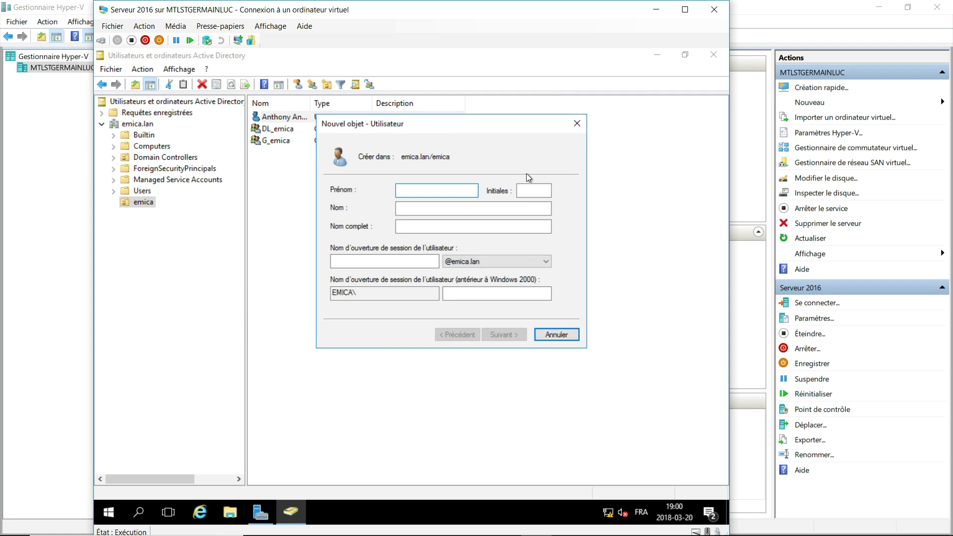
{"action": "key", "text": "Tab"}
{"action": "key", "text": "Tab"}
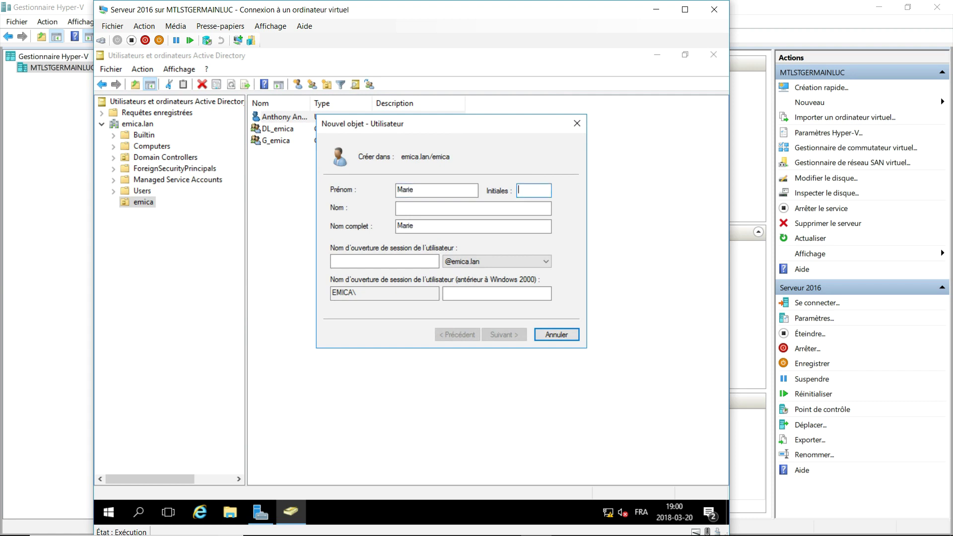
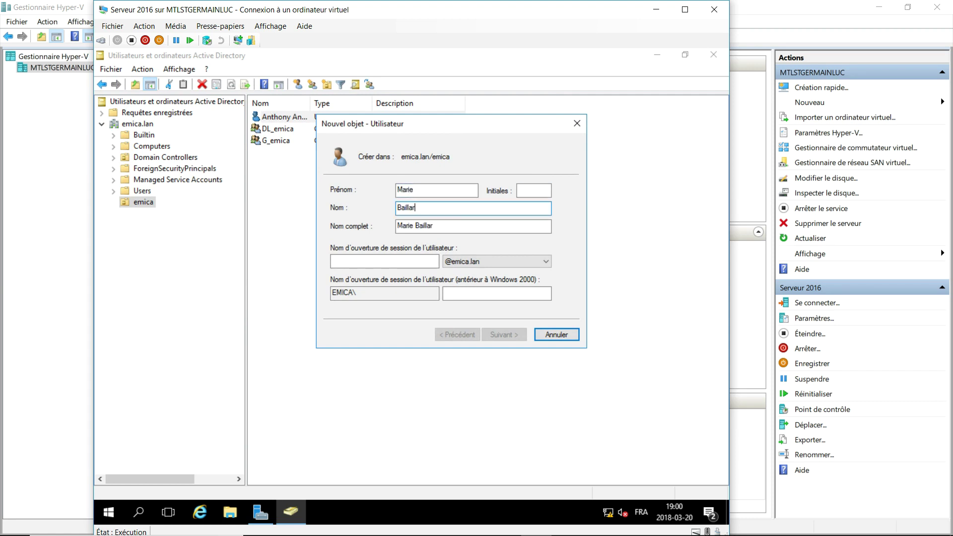
{"action": "key", "text": "Tab"}
{"action": "key", "text": "Tab"}
{"action": "type", "text": "marie"}
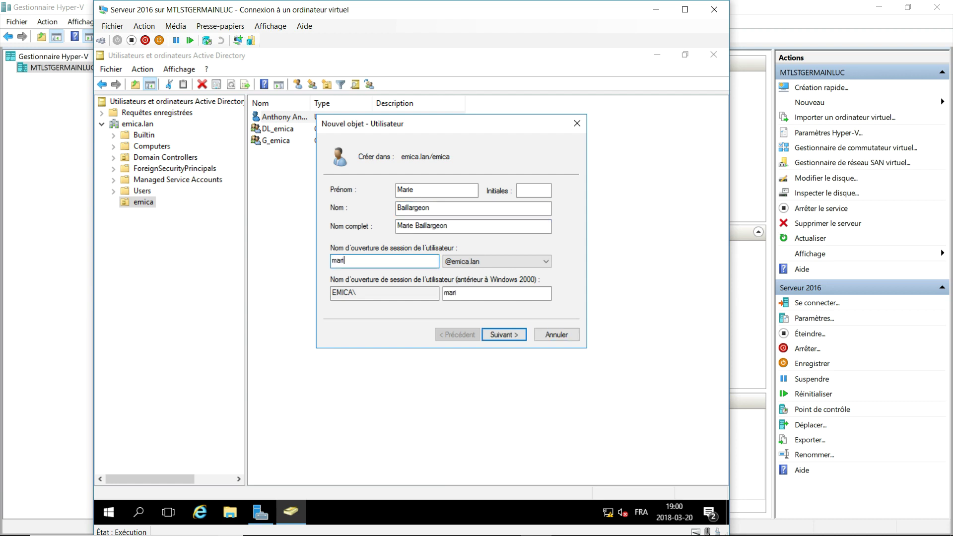
{"action": "left_click", "coordinate": [516, 333]}
Set and confirm the password without forcing a change at next logon, and finish creation.
{"action": "left_click", "coordinate": [350, 229]}
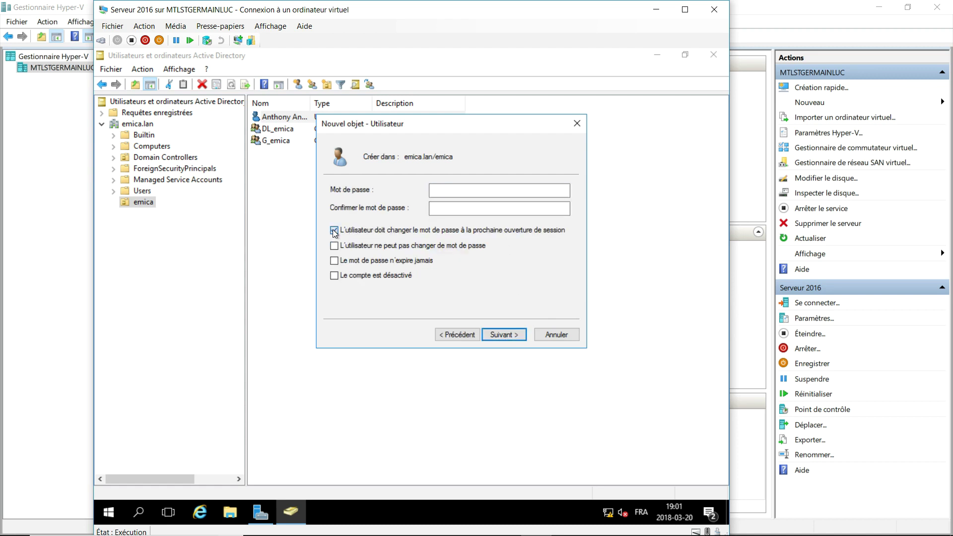
{"action": "left_click", "coordinate": [497, 190]}
{"action": "type", "text": "••••••"}
{"action": "key", "text": "Tab"}
{"action": "type", "text": "••••••"}
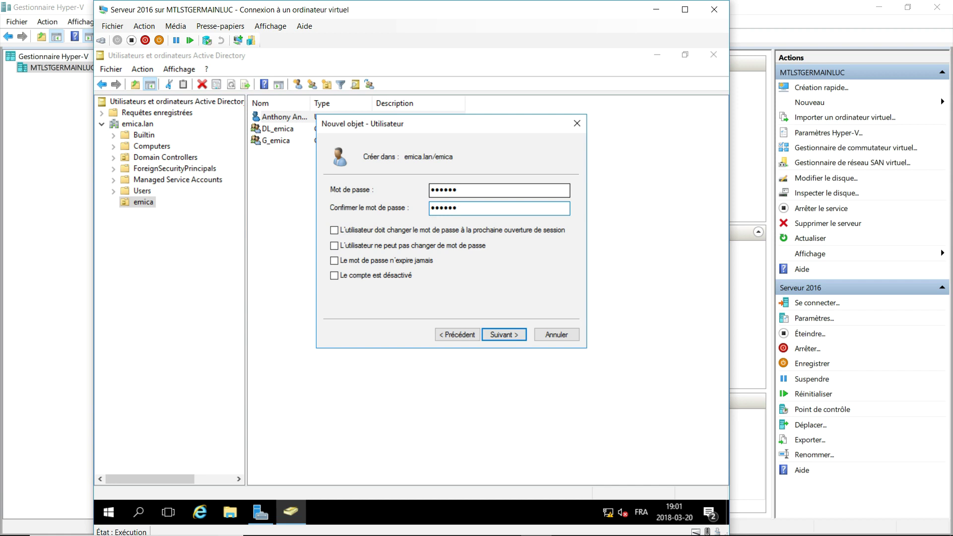
{"action": "left_click", "coordinate": [502, 335]}
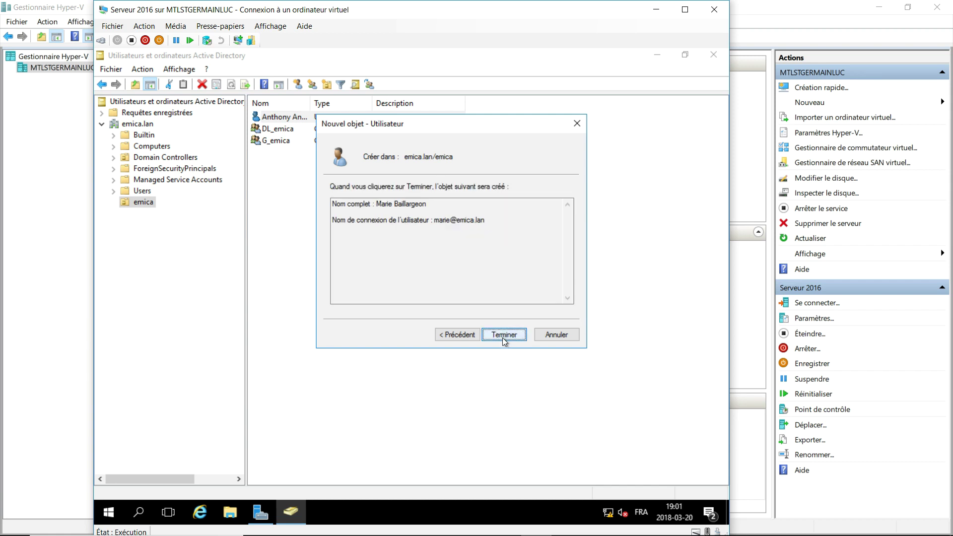
{"action": "left_click", "coordinate": [502, 336]}
Deny all logon hours except Monday–Thursday 08:00–17:00 for the second user, then save.
{"action": "double_click", "coordinate": [314, 155]}
{"action": "left_click", "coordinate": [316, 153]}
{"action": "left_click", "coordinate": [347, 152]}
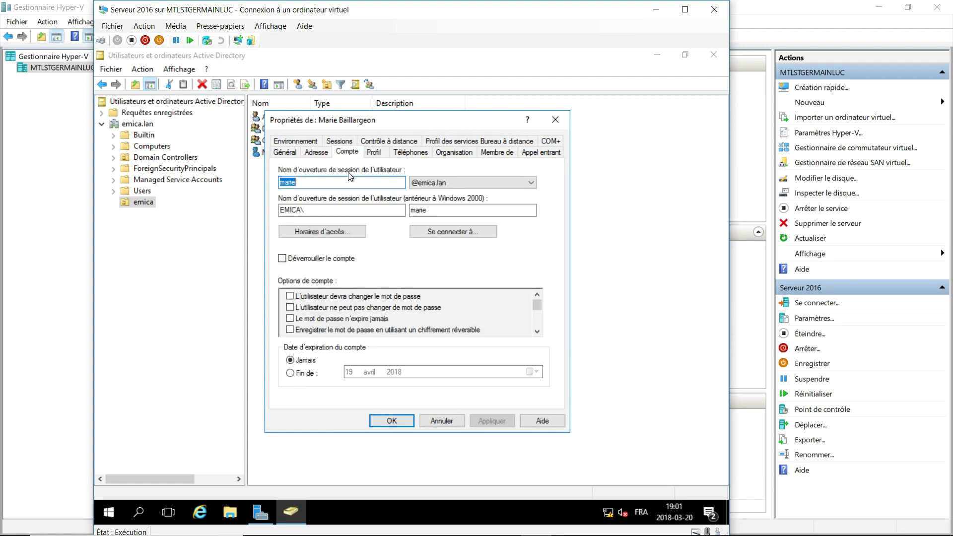
{"action": "left_click", "coordinate": [337, 231]}
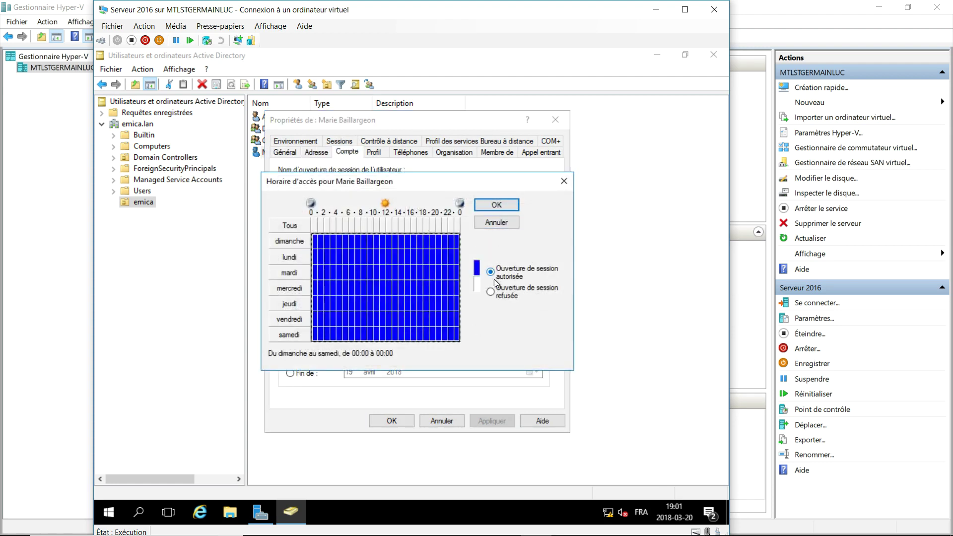
{"action": "left_click", "coordinate": [490, 291]}
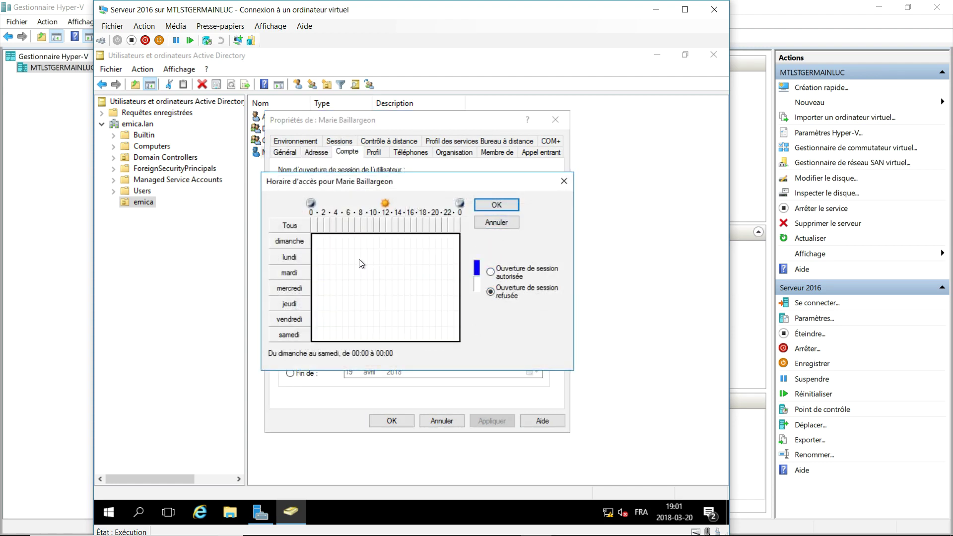
{"action": "left_click_drag", "start_coordinate": [363, 259], "coordinate": [416, 311]}
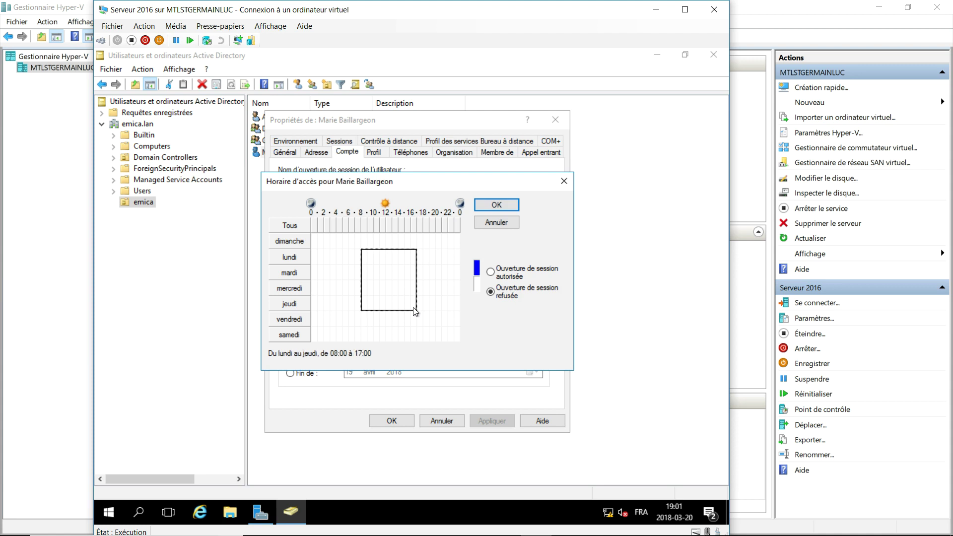
{"action": "left_click", "coordinate": [491, 272]}
{"action": "left_click", "coordinate": [498, 205]}
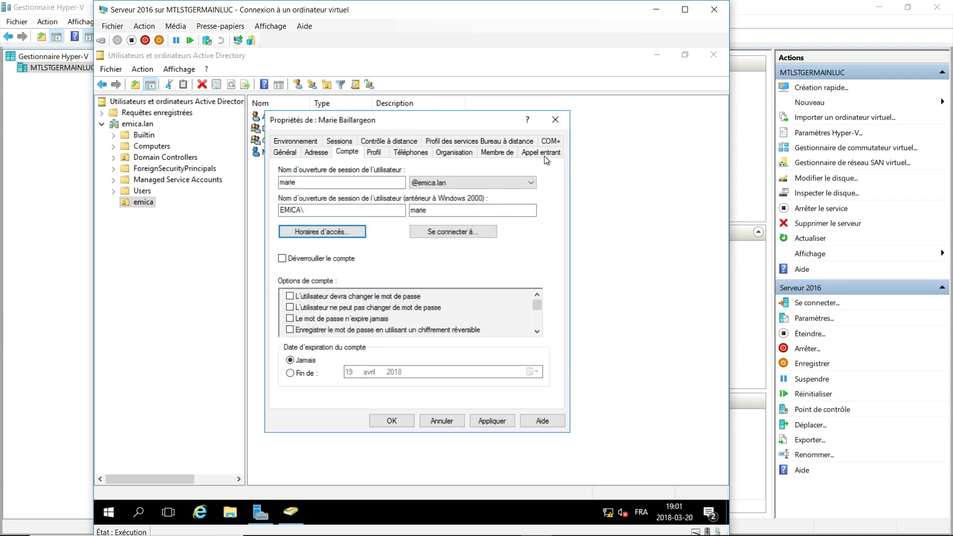
{"action": "left_click", "coordinate": [542, 152]}
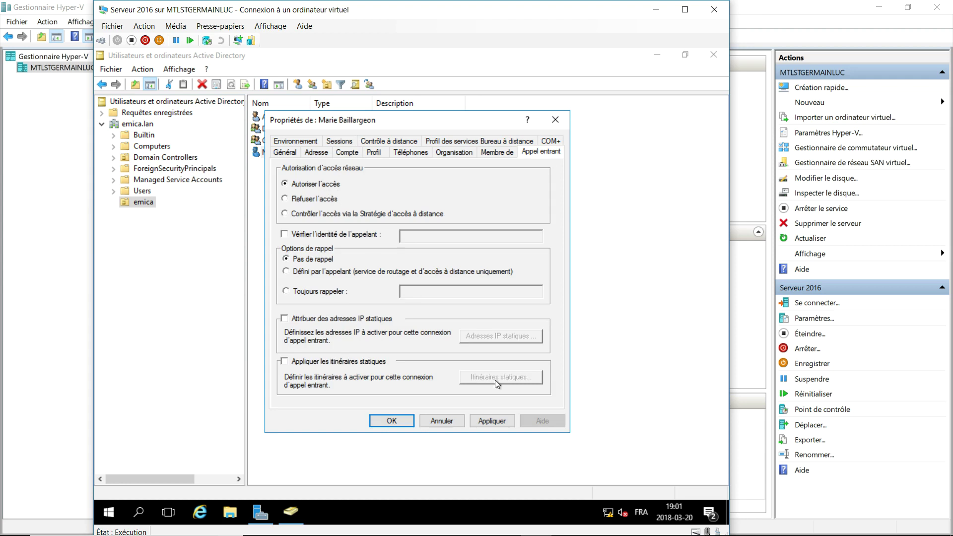
{"action": "left_click", "coordinate": [393, 420]}
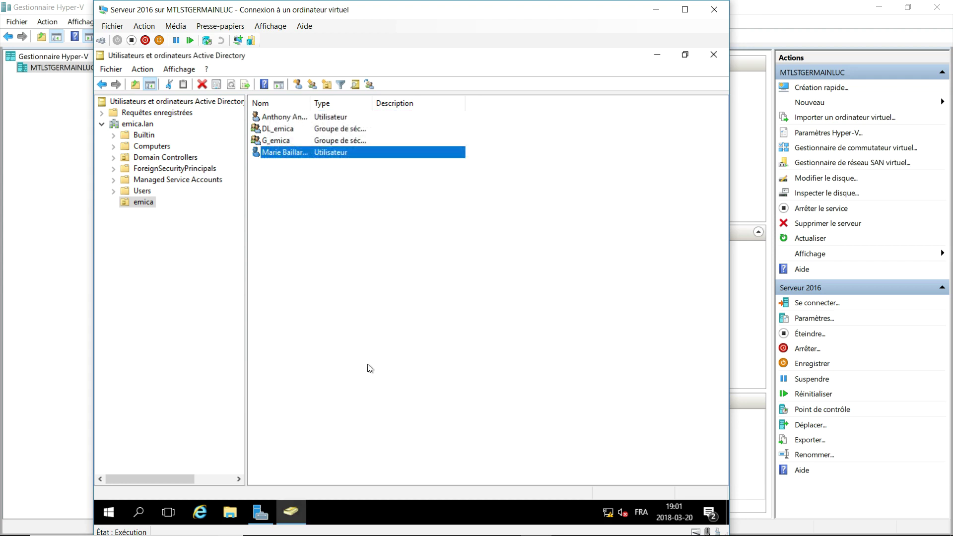
Start a third user in emica, entering first name, corrected last name and logon name.
{"action": "left_click", "coordinate": [298, 84]}
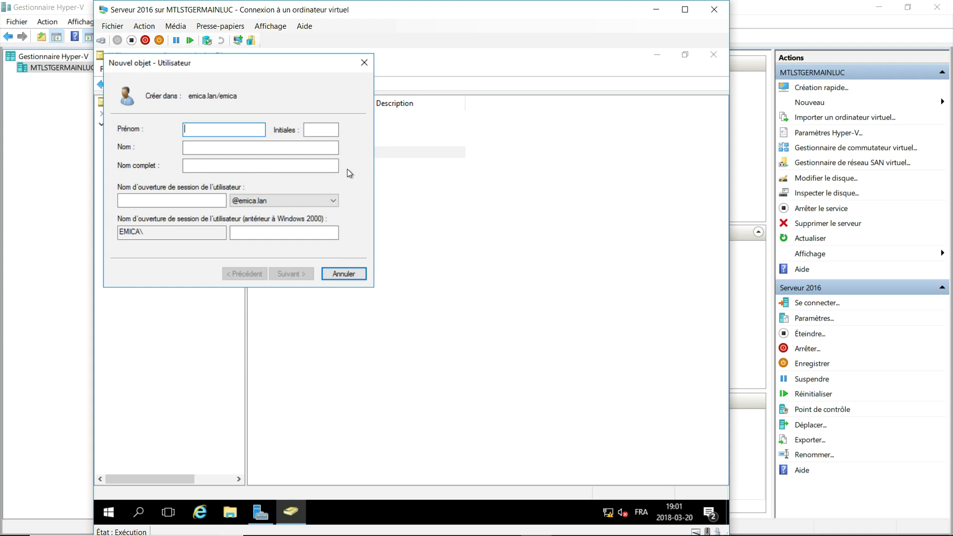
{"action": "key", "text": "Tab"}
{"action": "key", "text": "Tab"}
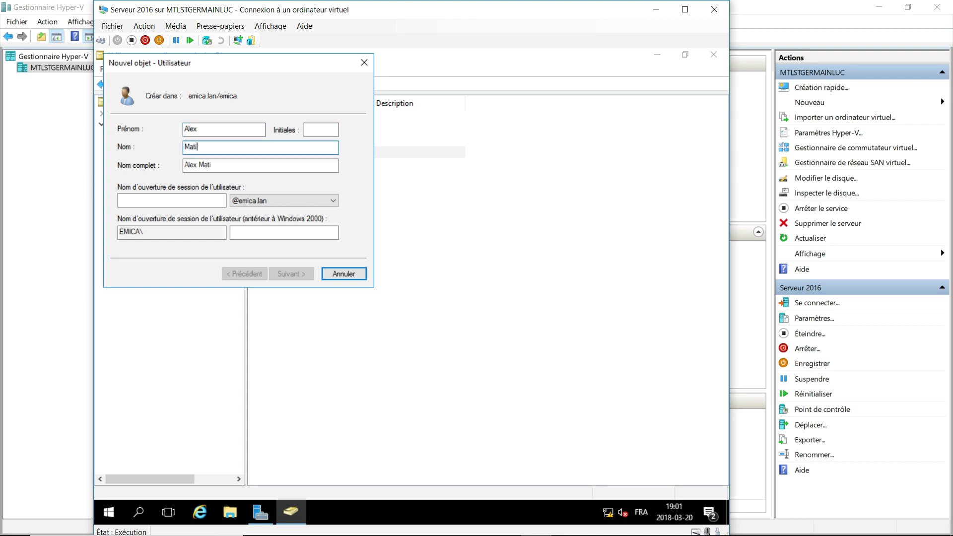
{"action": "type", "text": "z"}
{"action": "key", "text": "Tab"}
{"action": "key", "text": "Tab"}
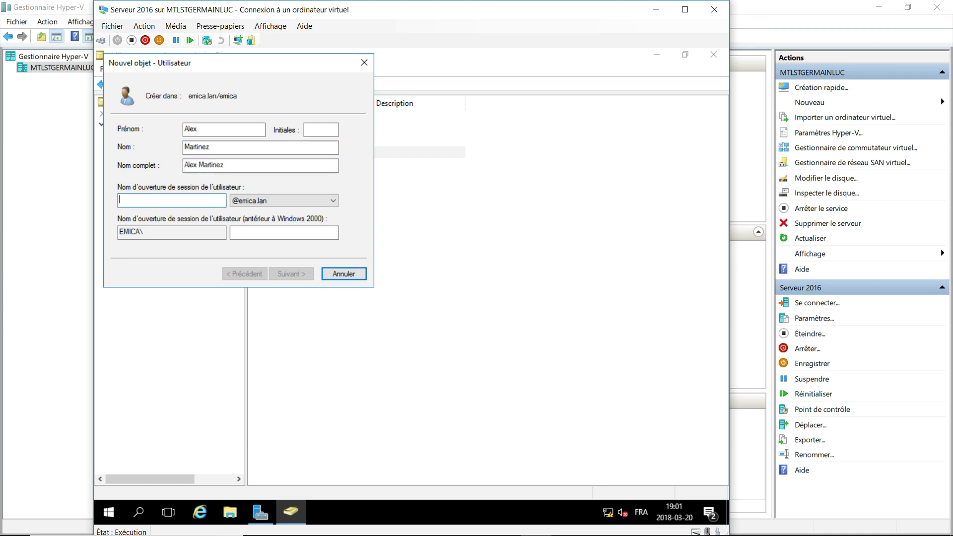
{"action": "type", "text": "alex"}
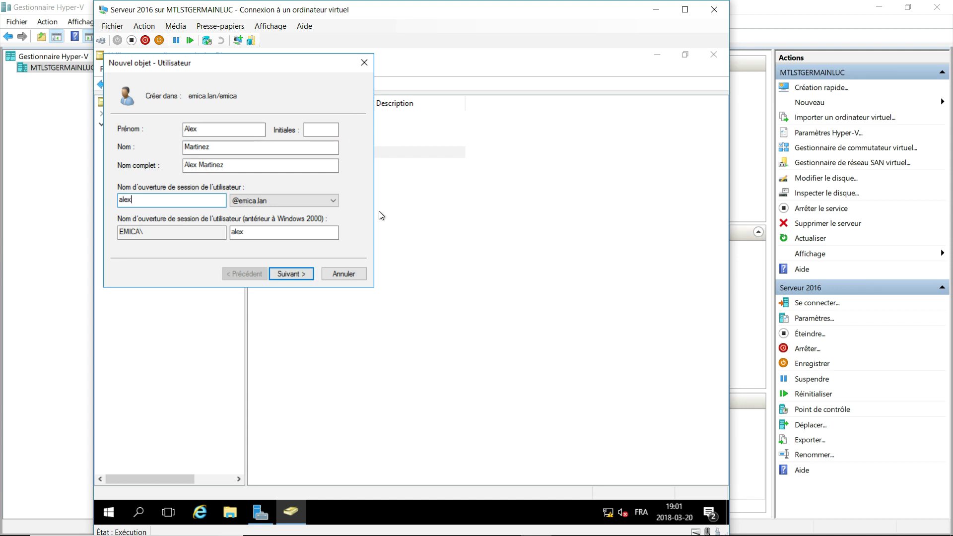
{"action": "left_click", "coordinate": [291, 273]}
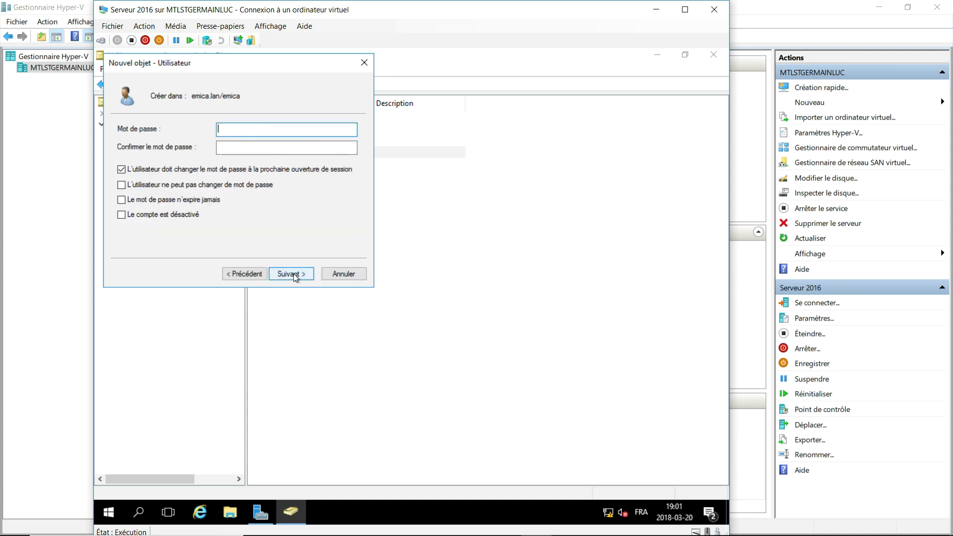
Set and confirm the password without forcing a change at next logon, and finish.
{"action": "left_click", "coordinate": [121, 169]}
{"action": "type", "text": "••••••"}
{"action": "key", "text": "Tab"}
{"action": "type", "text": "••••••"}
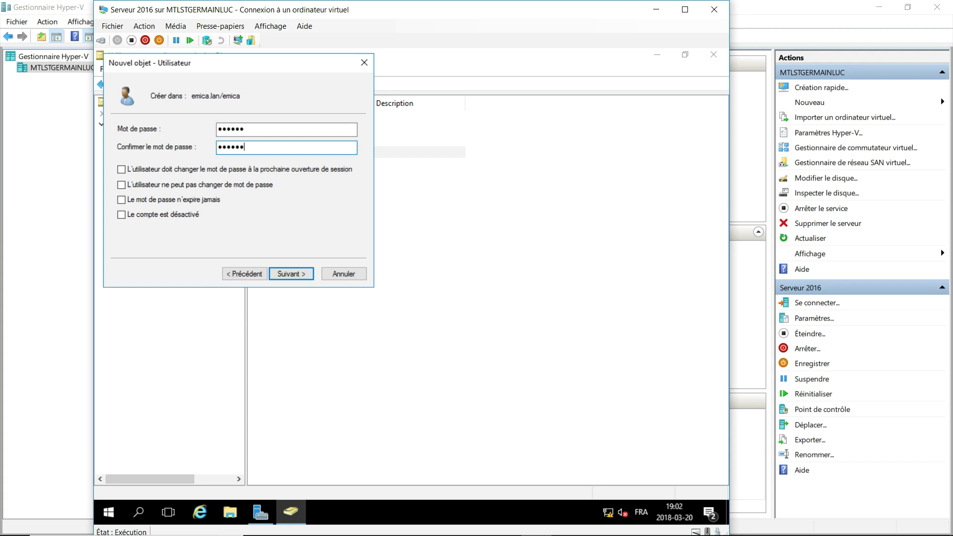
{"action": "left_click", "coordinate": [303, 274]}
{"action": "left_click", "coordinate": [289, 277]}
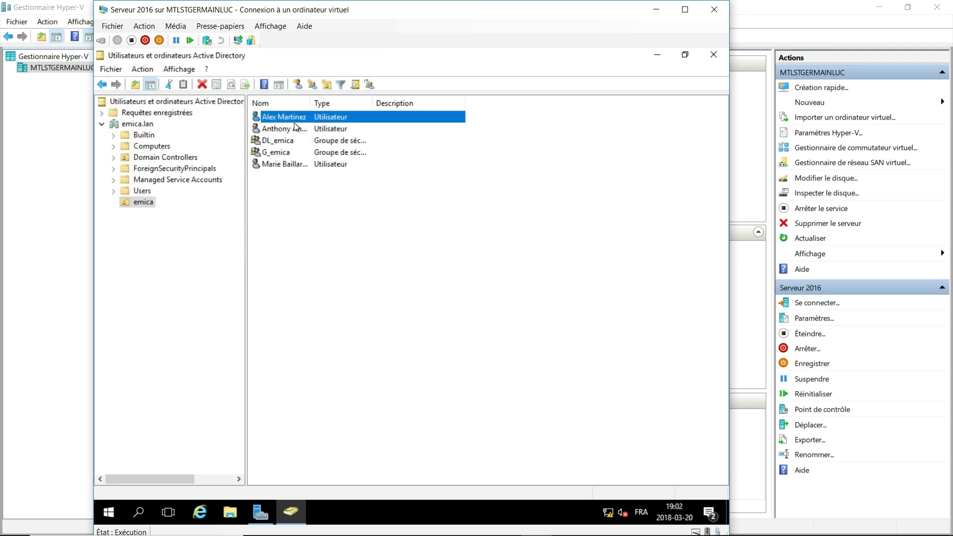
Limit the user's logon hours to Monday–Thursday, 08:00–17:00, and save the account properties.
{"action": "double_click", "coordinate": [296, 116]}
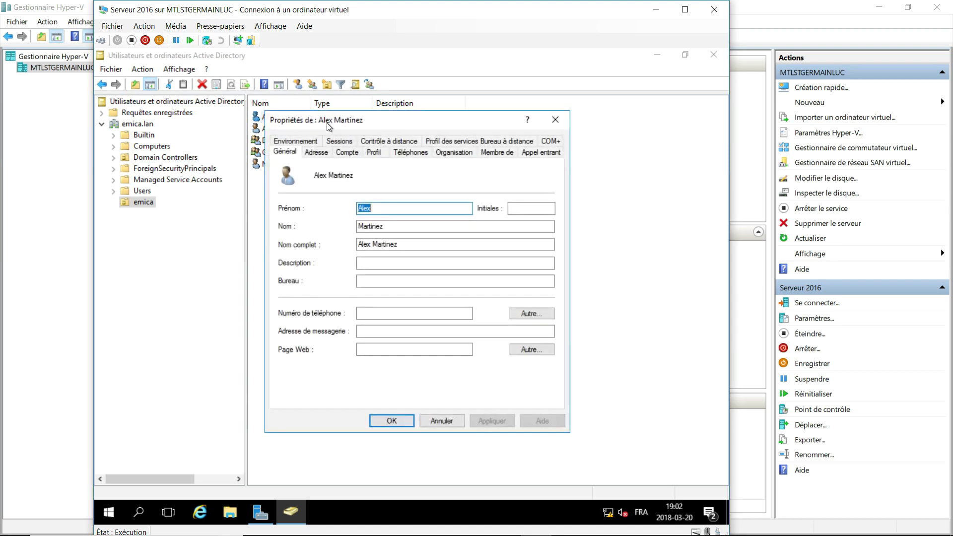
{"action": "left_click", "coordinate": [338, 152]}
{"action": "left_click", "coordinate": [327, 232]}
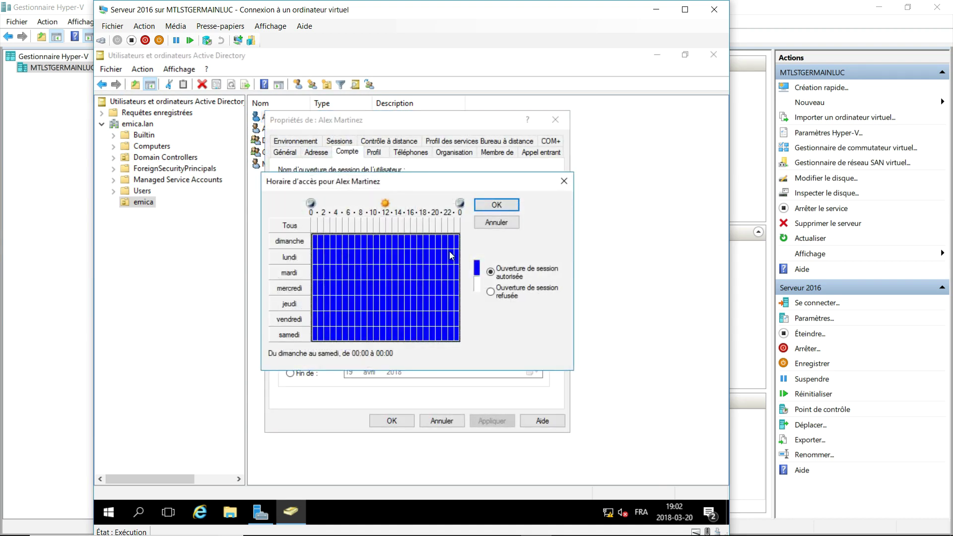
{"action": "left_click", "coordinate": [490, 291]}
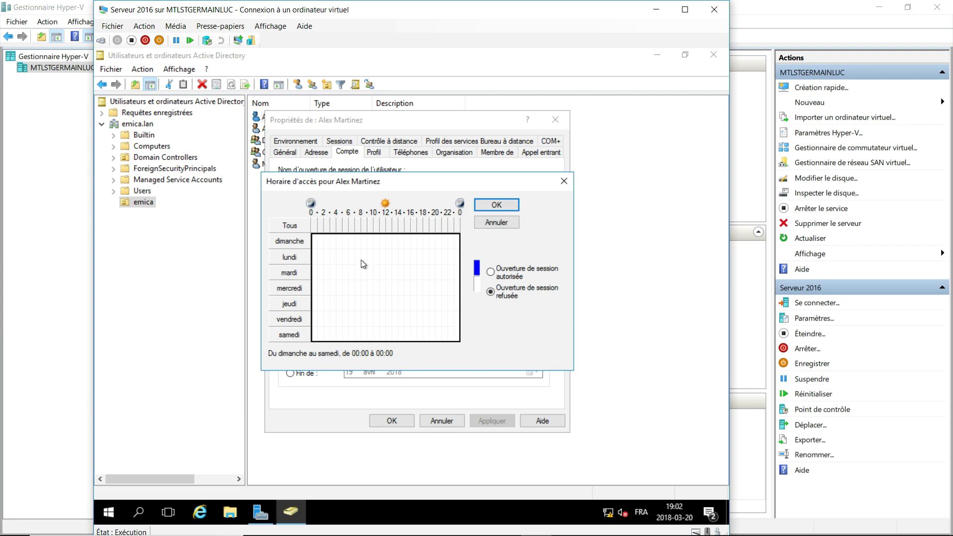
{"action": "left_click_drag", "start_coordinate": [362, 259], "coordinate": [415, 313]}
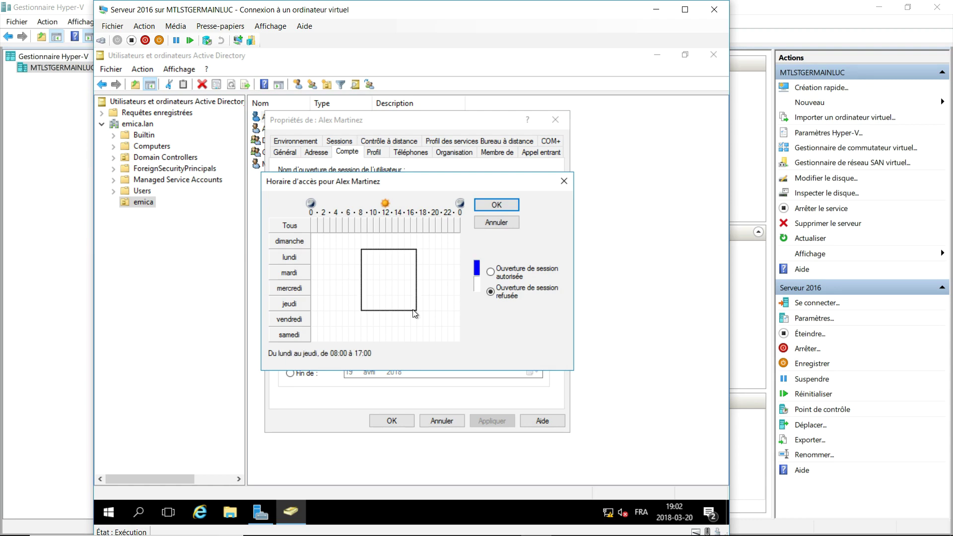
{"action": "left_click", "coordinate": [491, 272]}
{"action": "left_click", "coordinate": [496, 205]}
{"action": "left_click", "coordinate": [546, 153]}
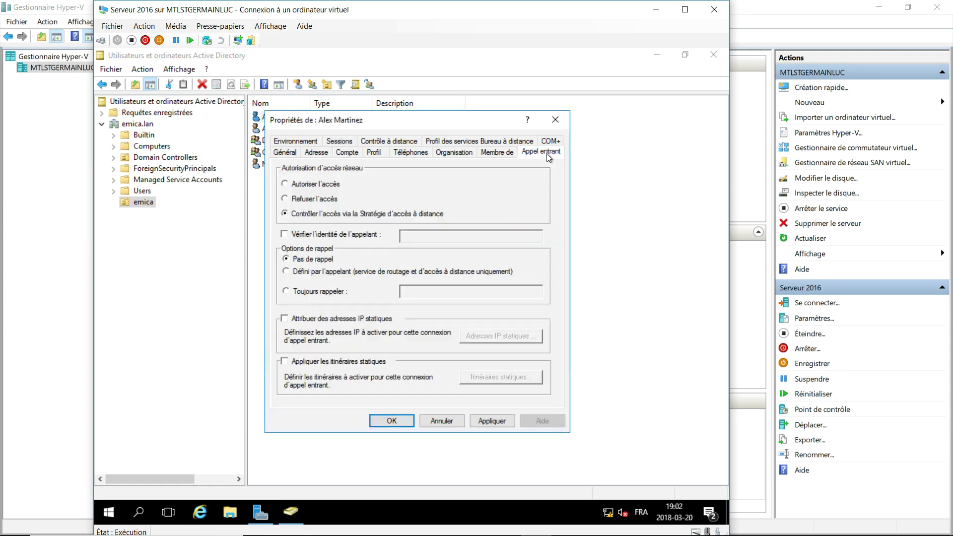
{"action": "left_click", "coordinate": [392, 420]}
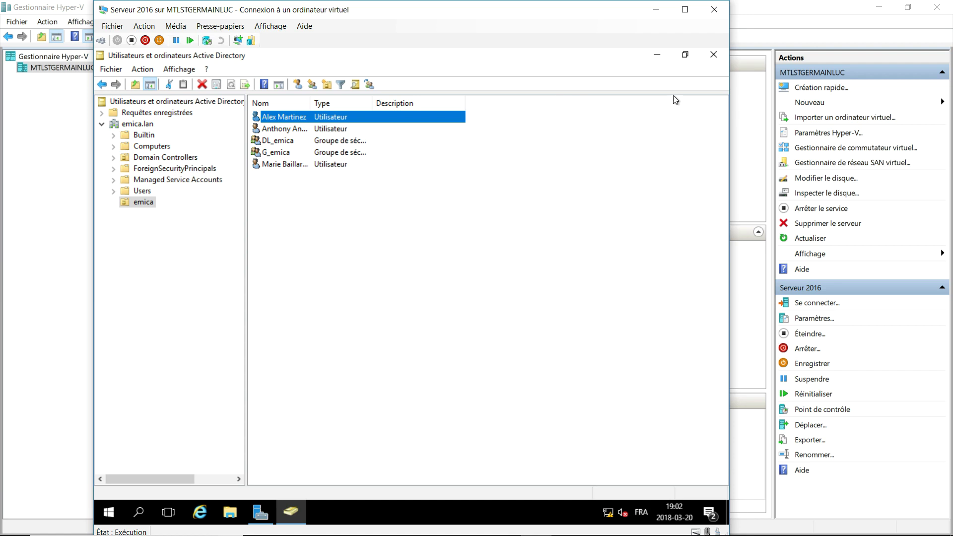
Close the Active Directory Users and Computers window.
{"action": "left_click", "coordinate": [715, 61]}
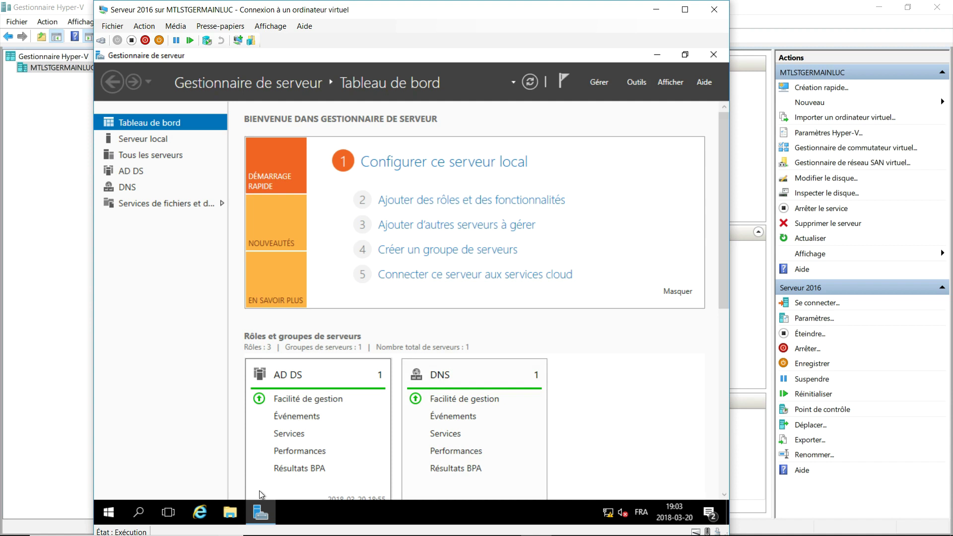
In the VM's settings, add a hard disk to the SCSI controller and start a new virtual disk.
{"action": "left_click", "coordinate": [113, 28]}
{"action": "left_click", "coordinate": [119, 38]}
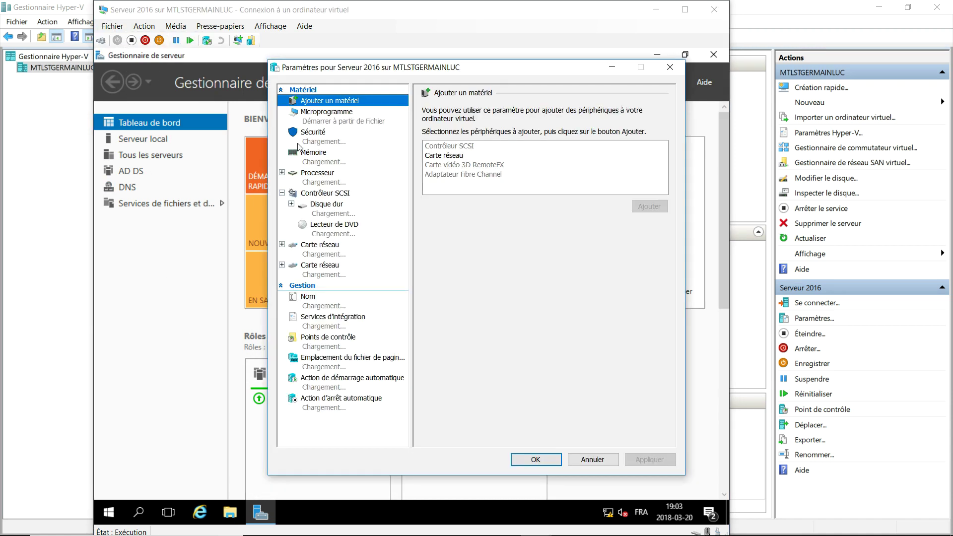
{"action": "left_click", "coordinate": [324, 195]}
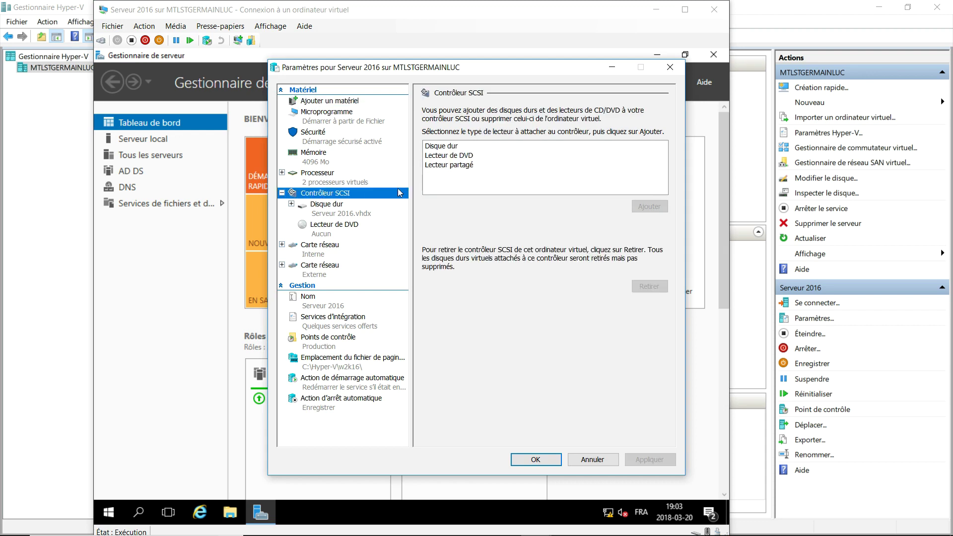
{"action": "left_click", "coordinate": [442, 148]}
{"action": "left_click", "coordinate": [664, 208]}
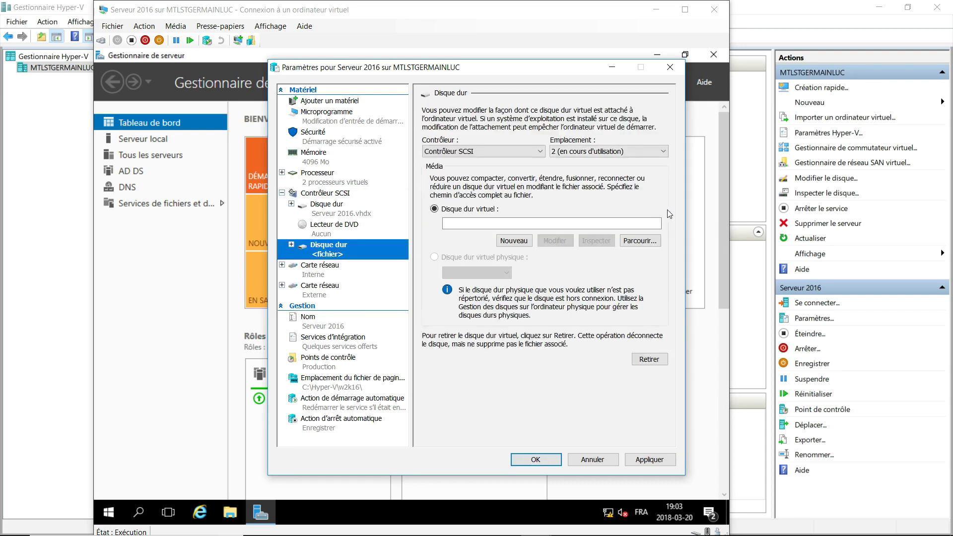
{"action": "left_click", "coordinate": [515, 241]}
Create the dynamically expanding 5 GB disk HDD1.vhdx and apply it to the VM.
{"action": "left_click", "coordinate": [563, 412]}
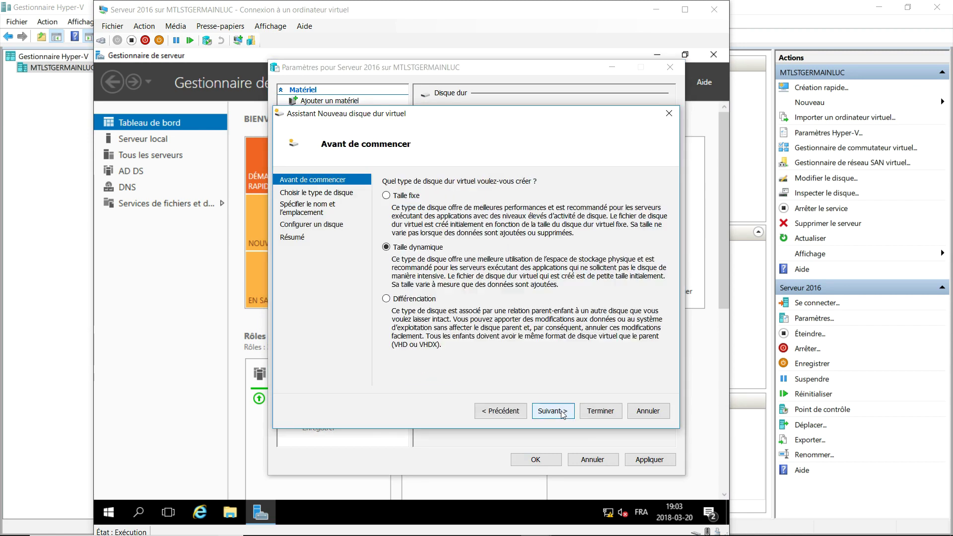
{"action": "left_click", "coordinate": [562, 411]}
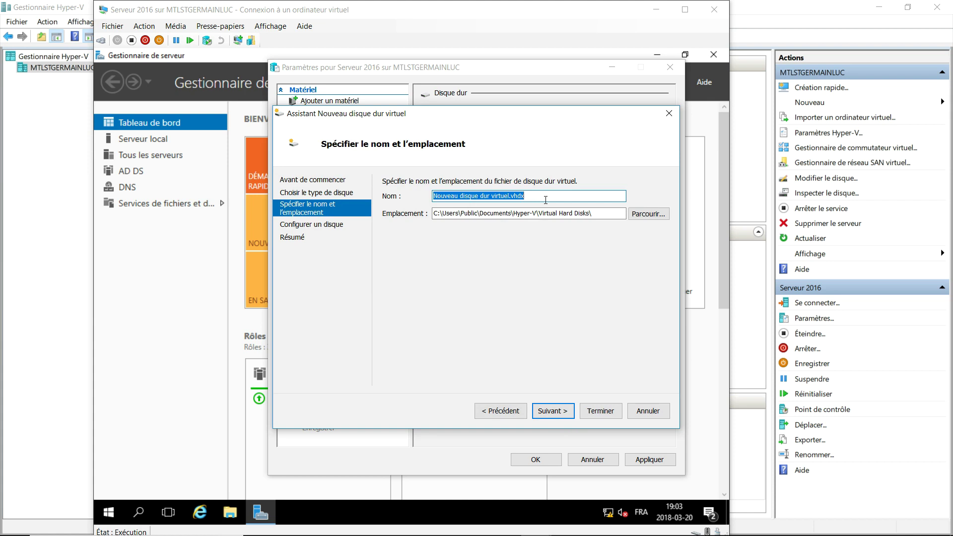
{"action": "type", "text": "HDD1"}
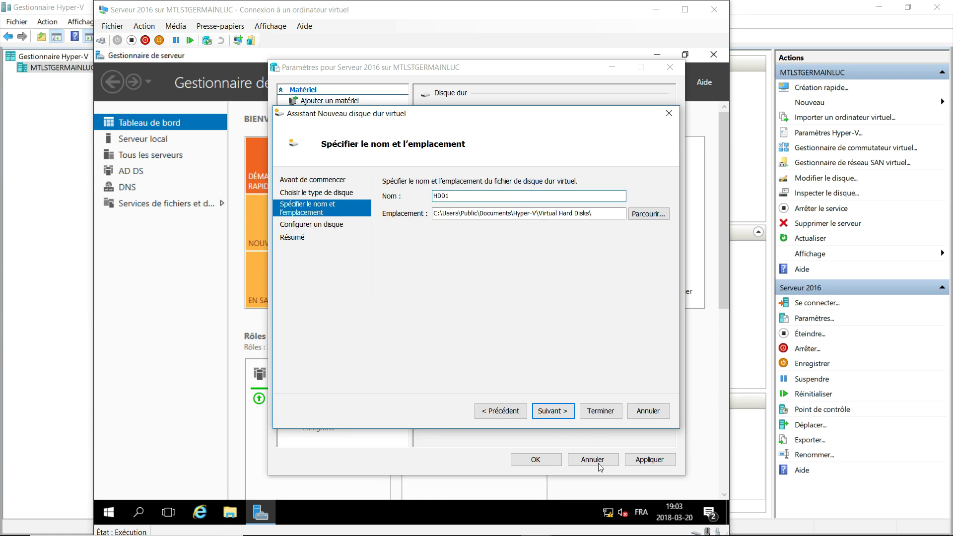
{"action": "left_click", "coordinate": [554, 410]}
{"action": "left_click", "coordinate": [436, 216]}
{"action": "double_click", "coordinate": [434, 217]}
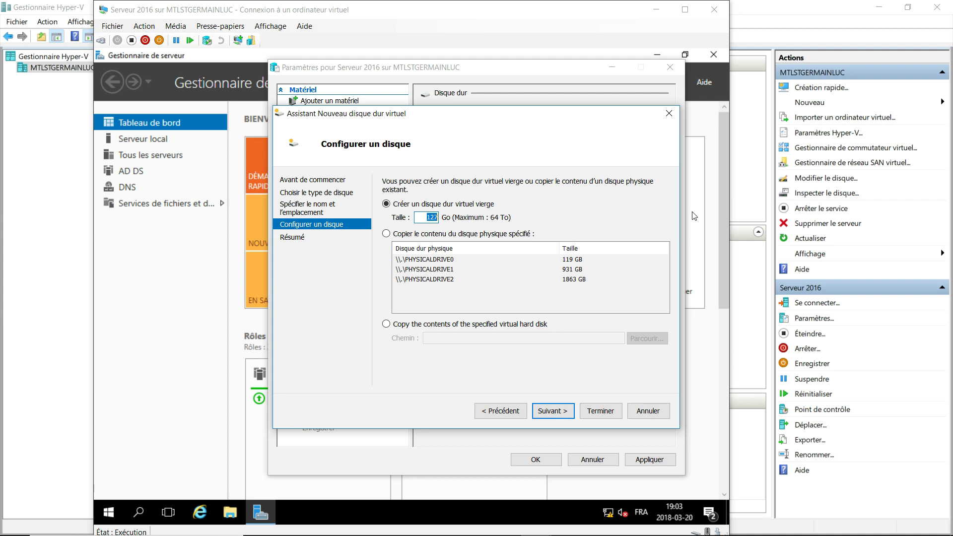
{"action": "type", "text": "5"}
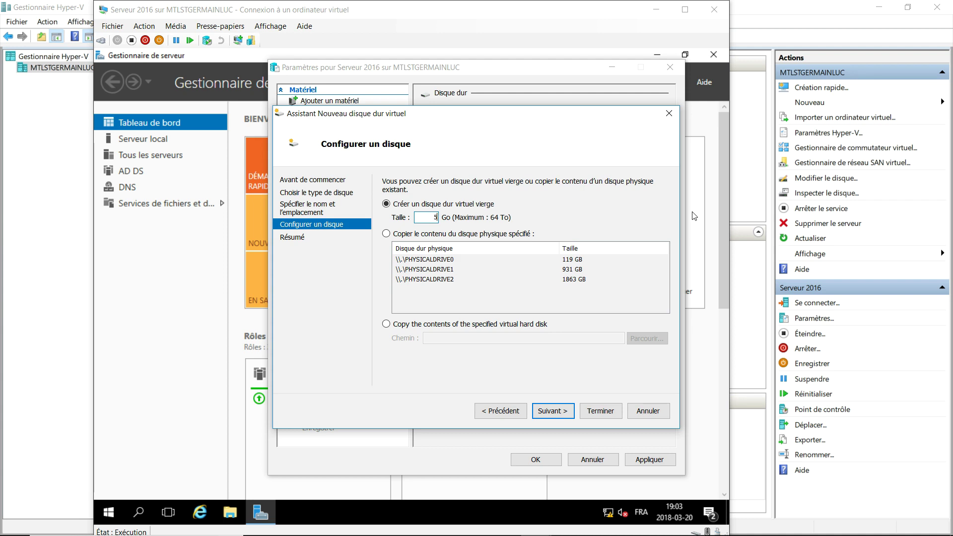
{"action": "left_click", "coordinate": [552, 411]}
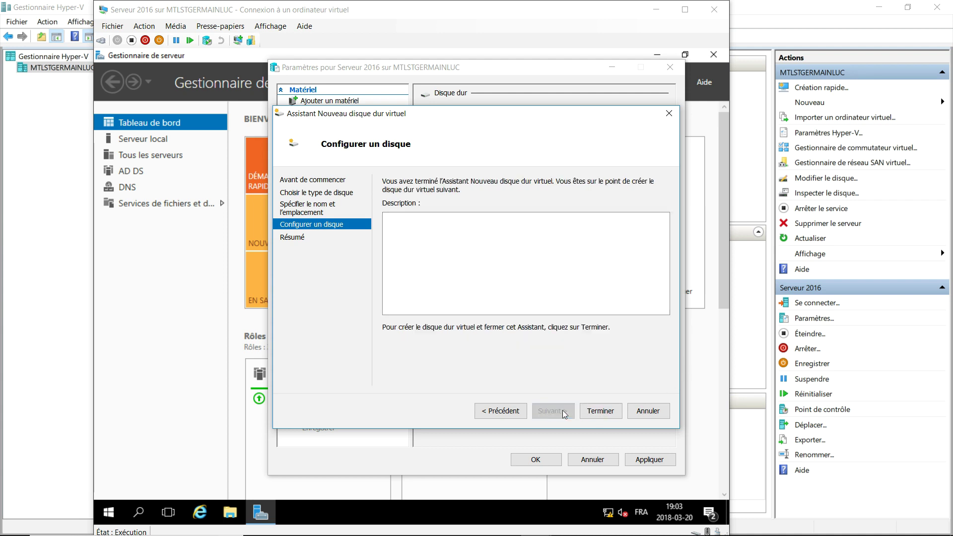
{"action": "left_click", "coordinate": [599, 411]}
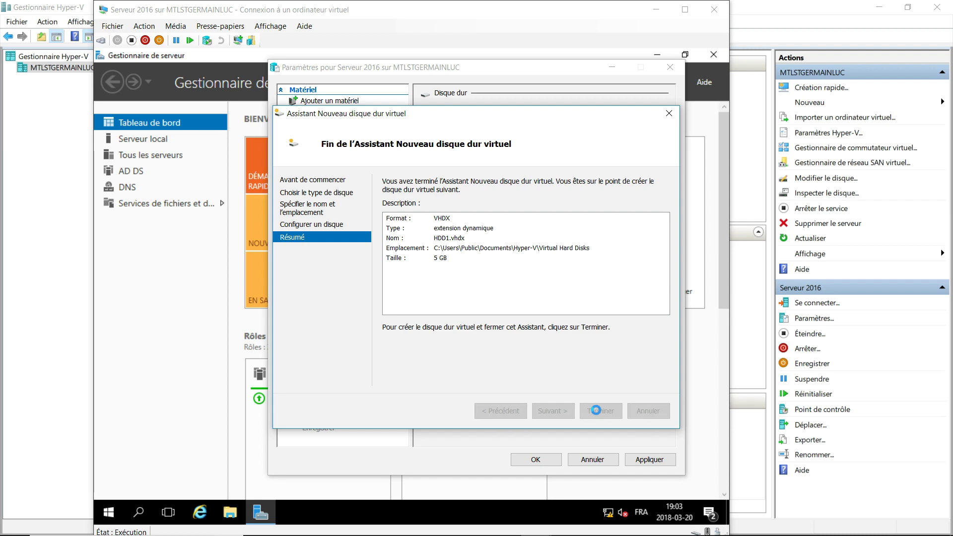
{"action": "left_click", "coordinate": [648, 460]}
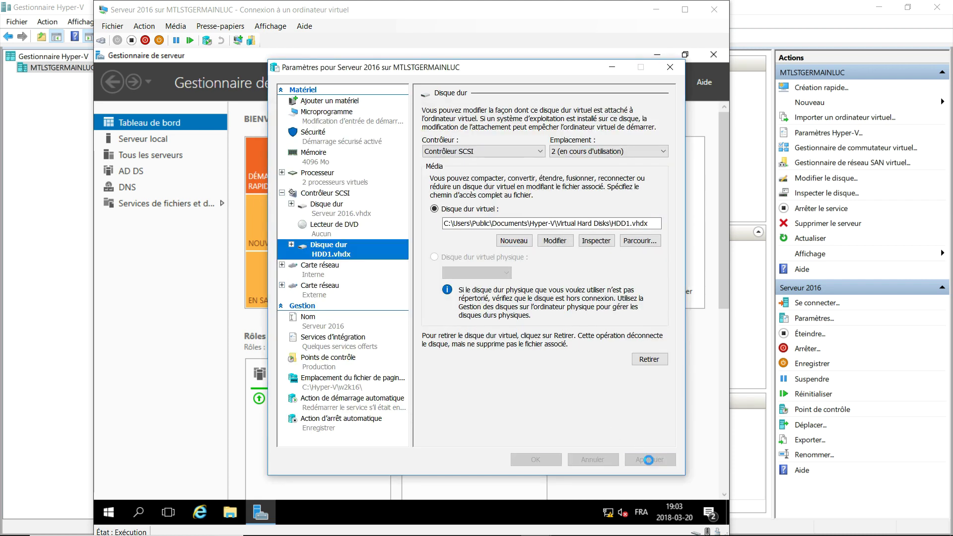
{"action": "left_click", "coordinate": [535, 462]}
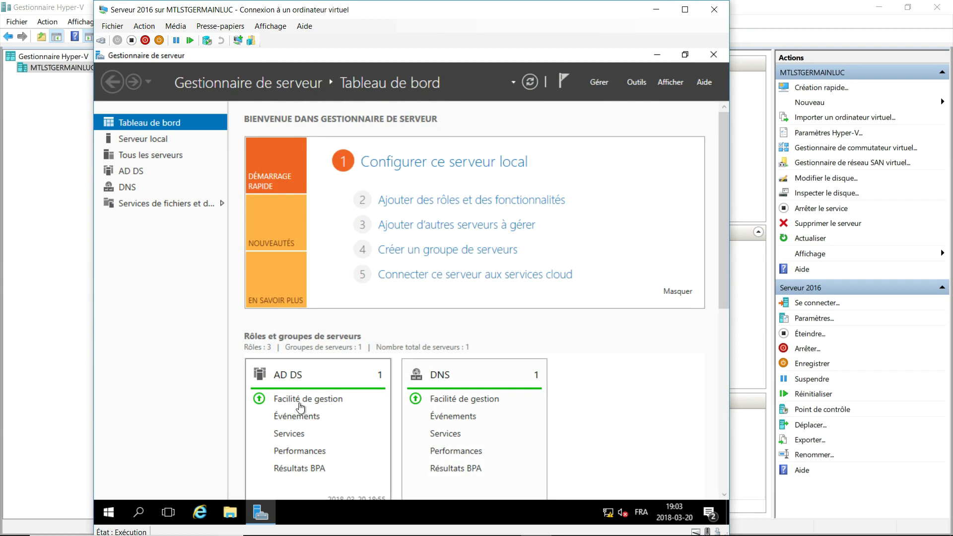
In Disk Management, bring Disque 1 online and initialize it with GPT partitioning.
{"action": "right_click", "coordinate": [108, 512]}
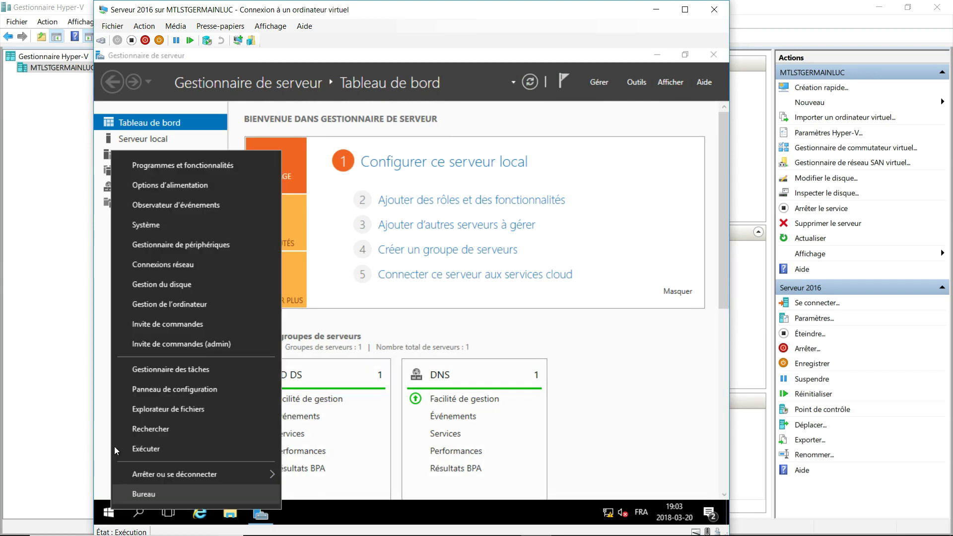
{"action": "left_click", "coordinate": [171, 283]}
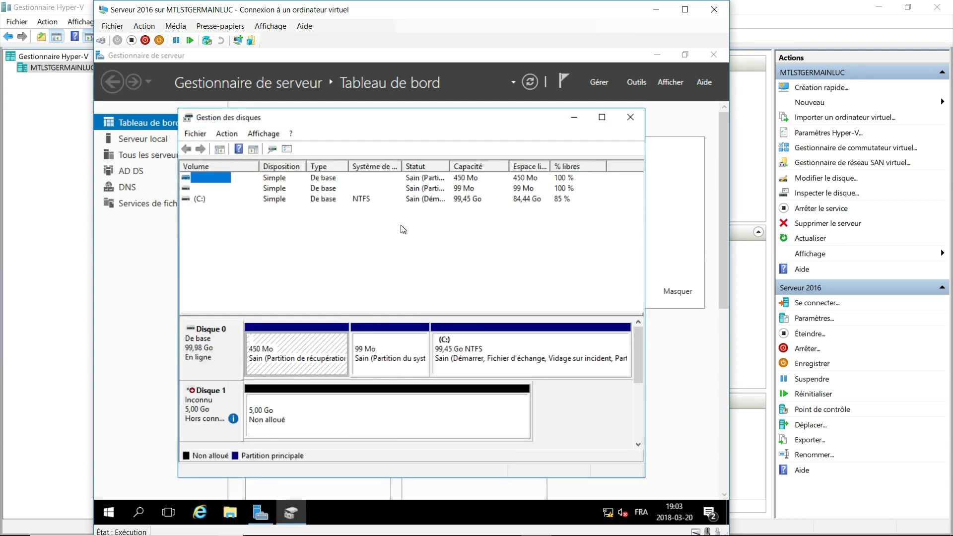
{"action": "right_click", "coordinate": [237, 392]}
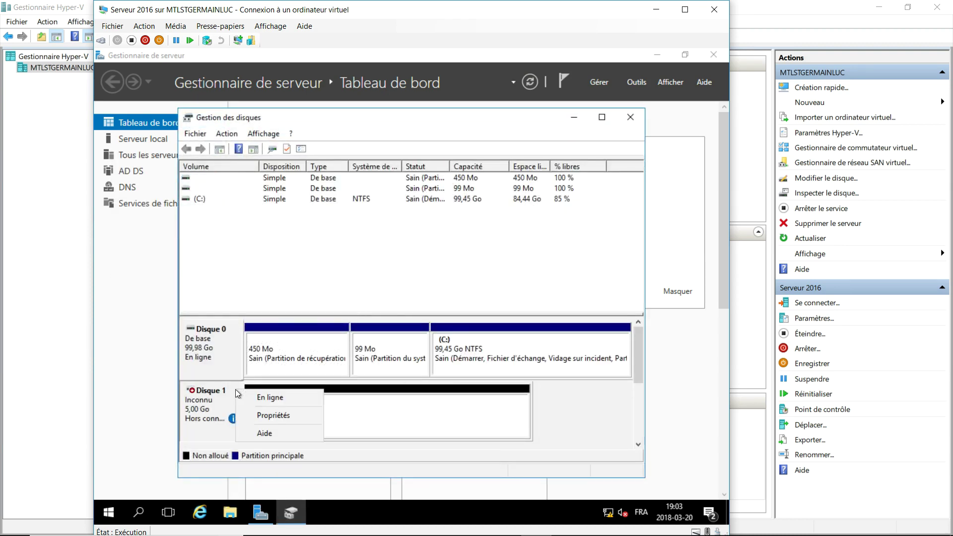
{"action": "left_click", "coordinate": [260, 397]}
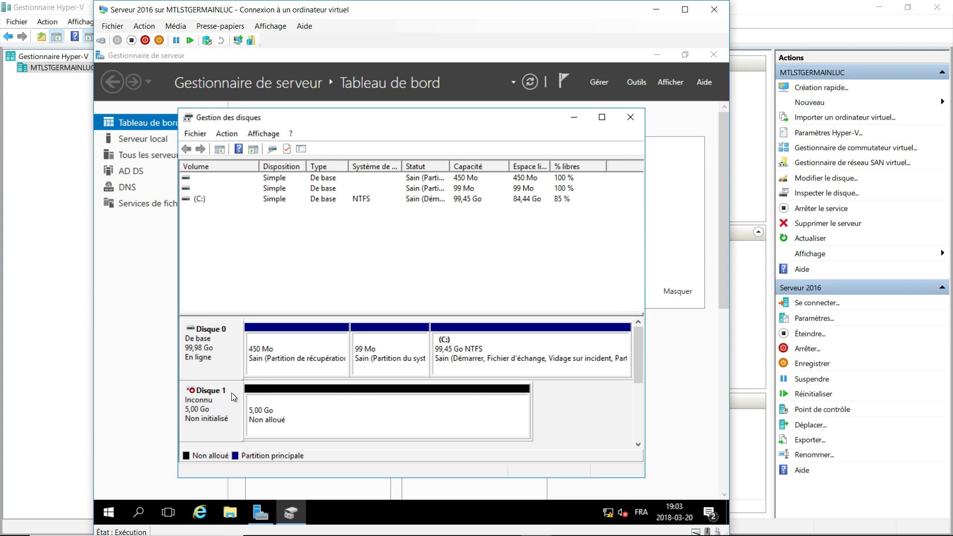
{"action": "right_click", "coordinate": [235, 397]}
{"action": "left_click", "coordinate": [269, 402]}
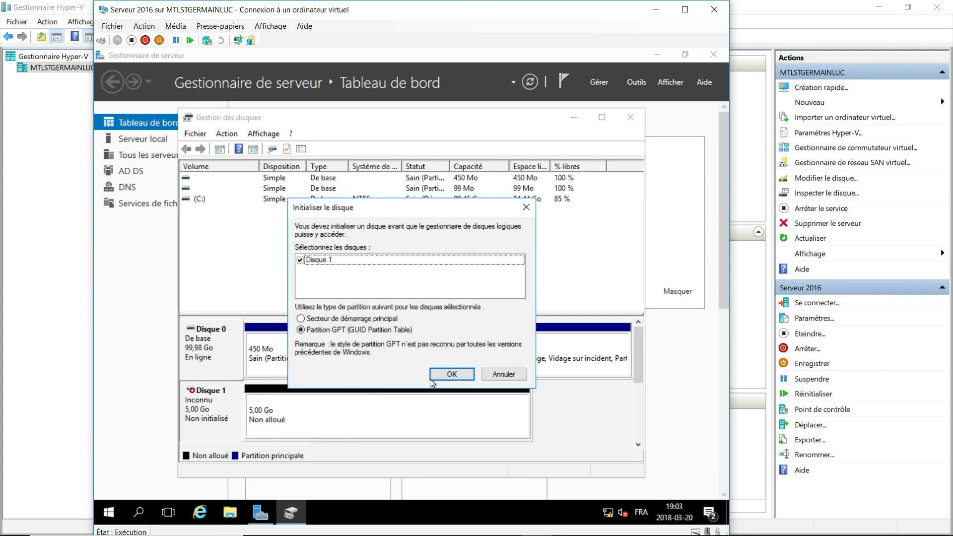
{"action": "left_click", "coordinate": [444, 373]}
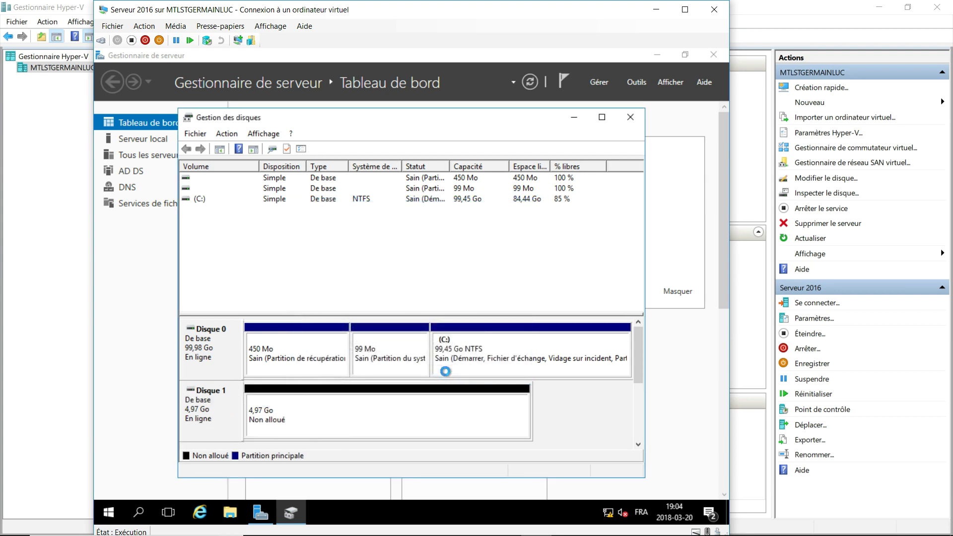
Create a 5086 MB NTFS simple volume on Disque 1 labelled Partage, keeping drive E:.
{"action": "right_click", "coordinate": [388, 406]}
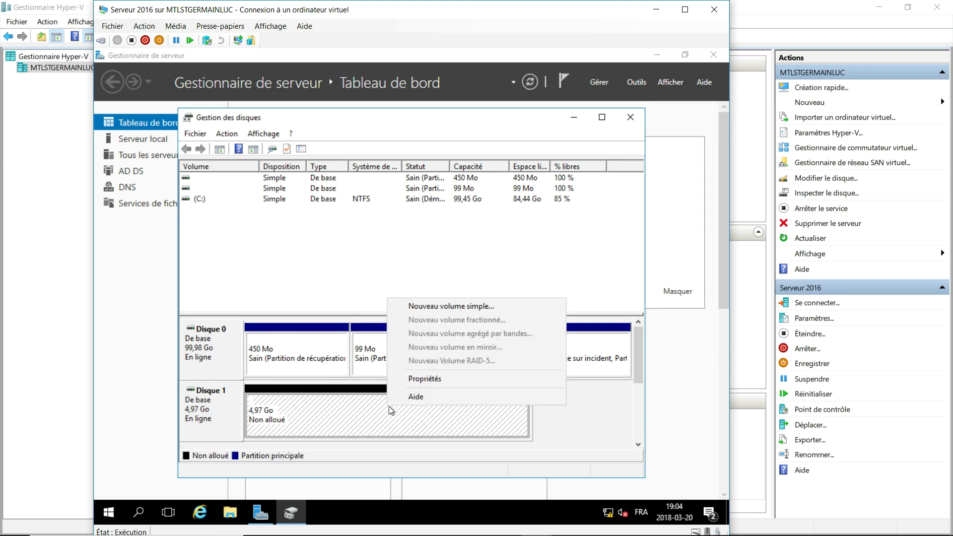
{"action": "left_click", "coordinate": [437, 307]}
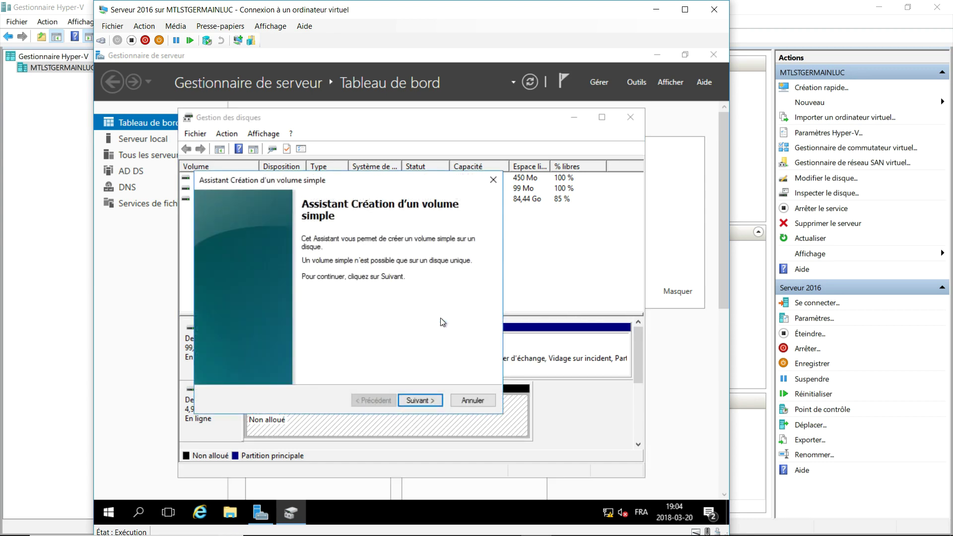
{"action": "left_click", "coordinate": [420, 399]}
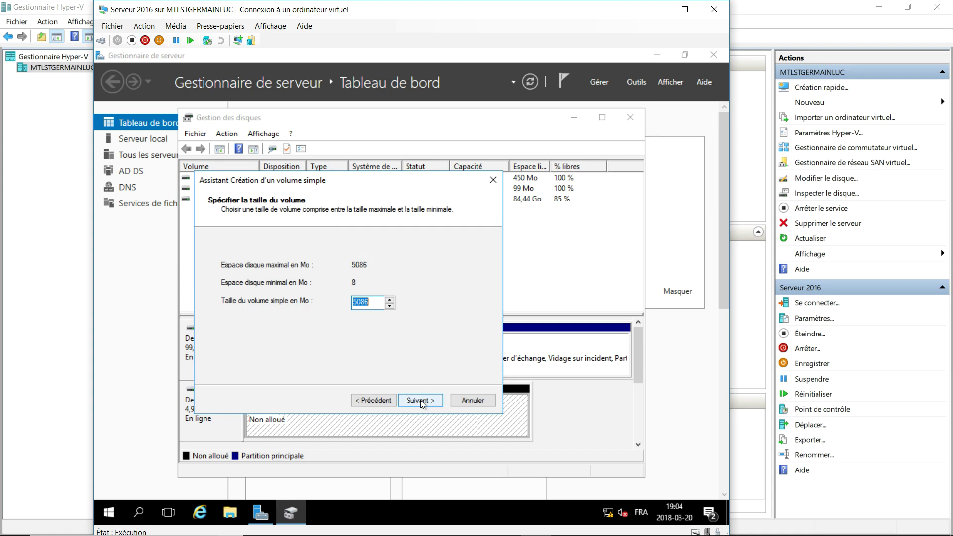
{"action": "left_click", "coordinate": [421, 400]}
{"action": "left_click", "coordinate": [421, 400]}
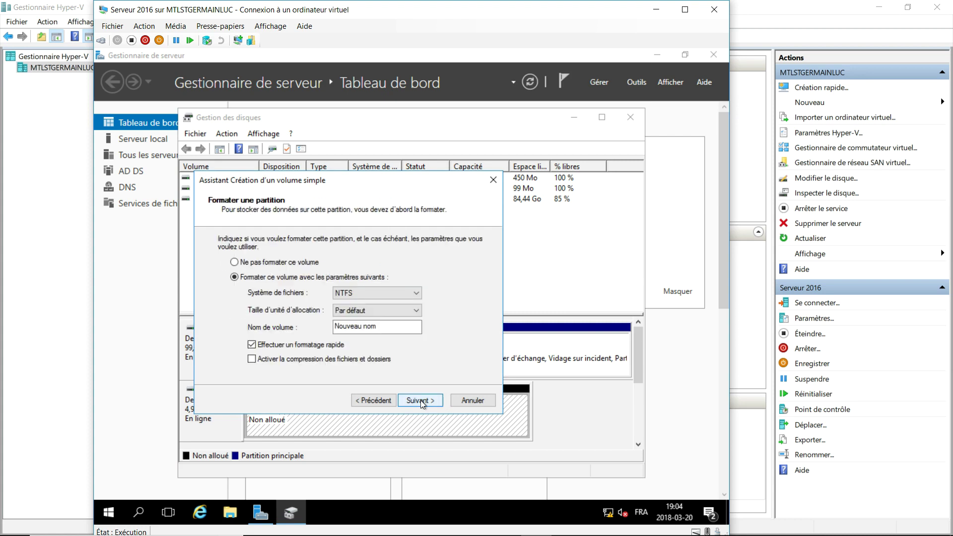
{"action": "left_click_drag", "start_coordinate": [389, 327], "coordinate": [335, 329]}
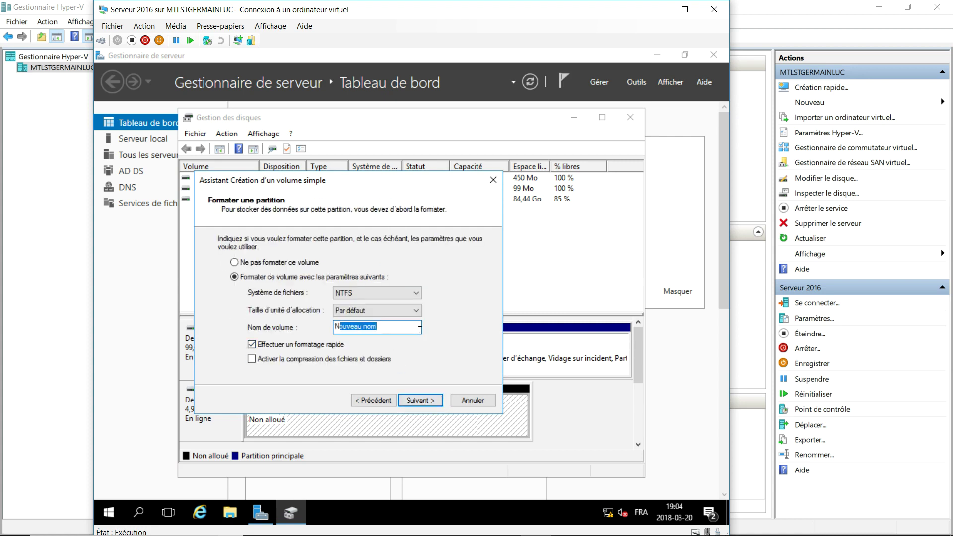
{"action": "key", "text": "BackSpace"}
{"action": "key", "text": "BackSpace"}
{"action": "type", "text": "Partage"}
{"action": "left_click", "coordinate": [417, 402]}
{"action": "left_click", "coordinate": [417, 402]}
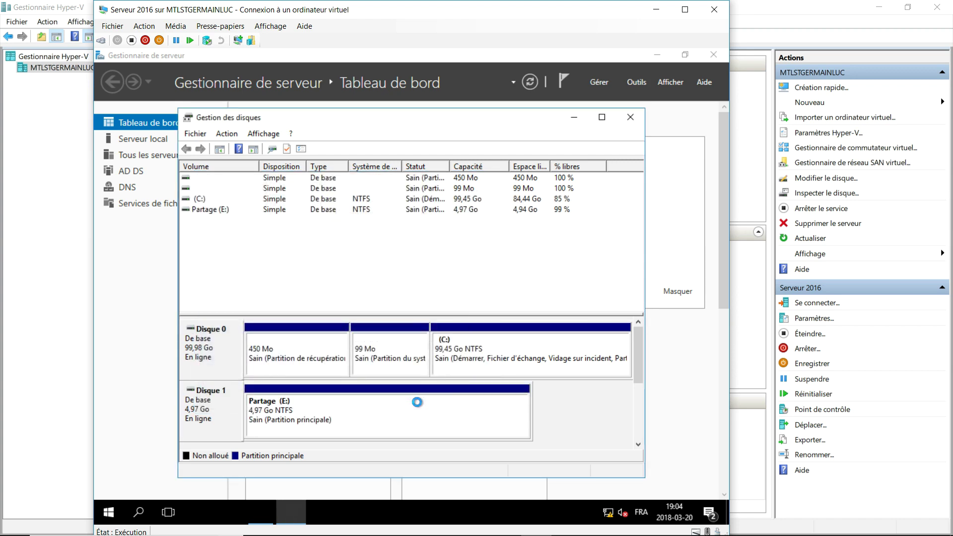
Open the Partage (E:) drive from Ce PC and create a new folder named Profil.
{"action": "left_click", "coordinate": [238, 511]}
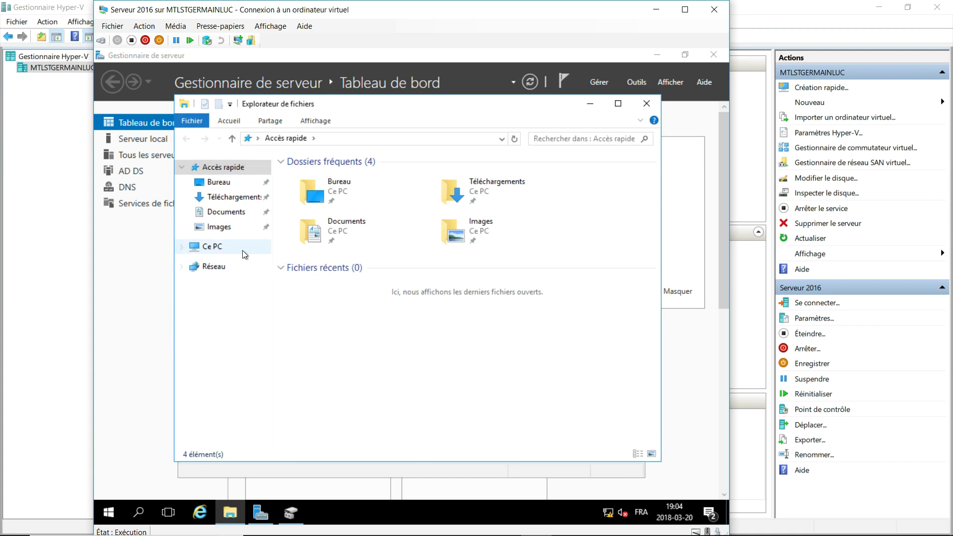
{"action": "left_click", "coordinate": [226, 248]}
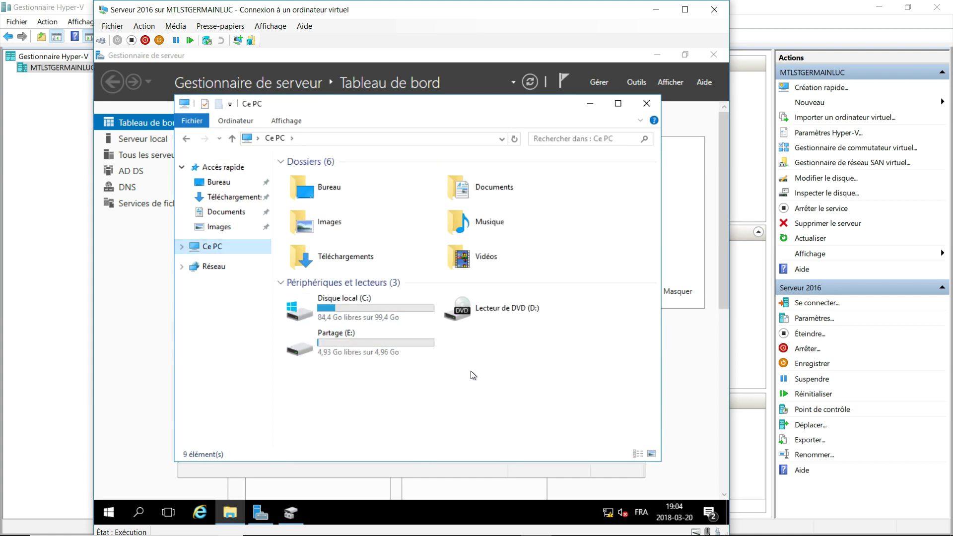
{"action": "double_click", "coordinate": [357, 342]}
{"action": "right_click", "coordinate": [349, 258]}
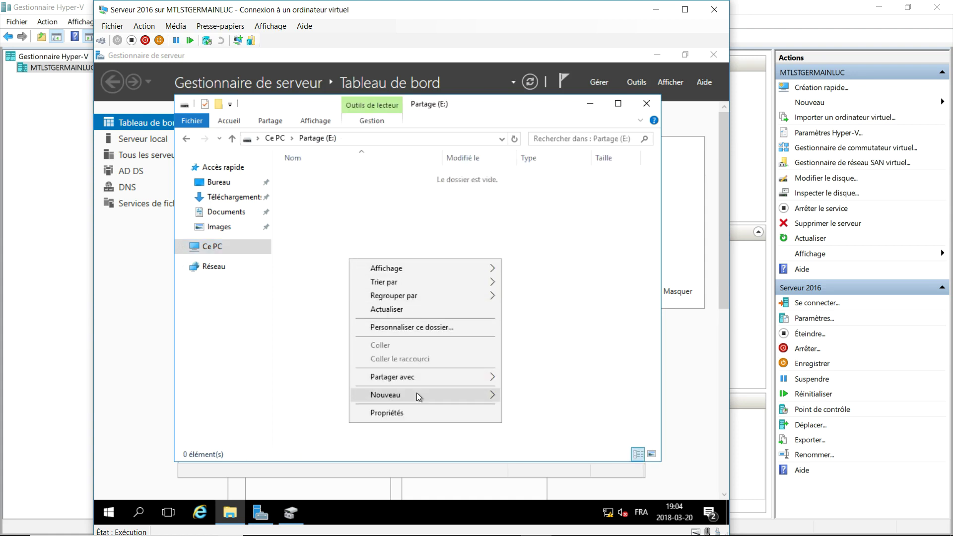
{"action": "mouse_move", "coordinate": [467, 395]}
{"action": "left_click", "coordinate": [518, 395]}
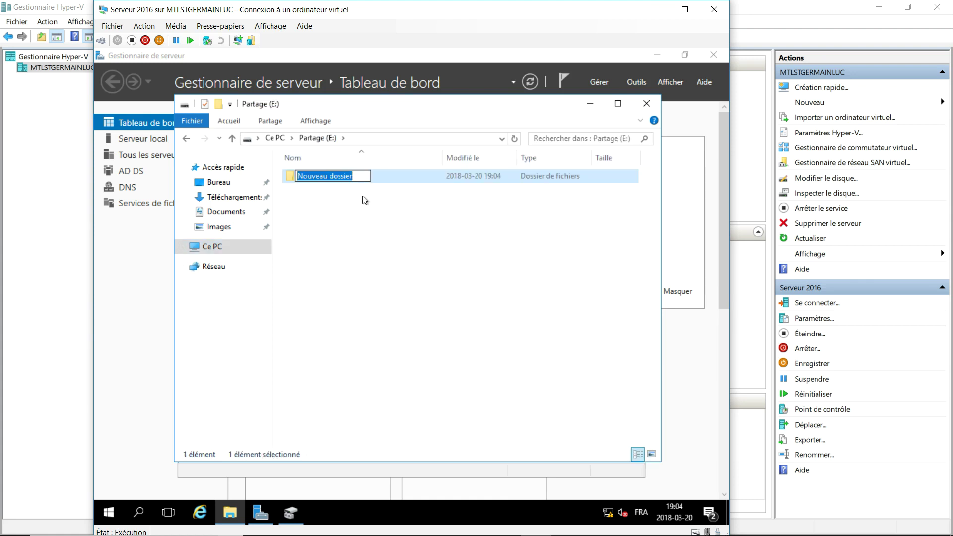
{"action": "type", "text": "Pro"}
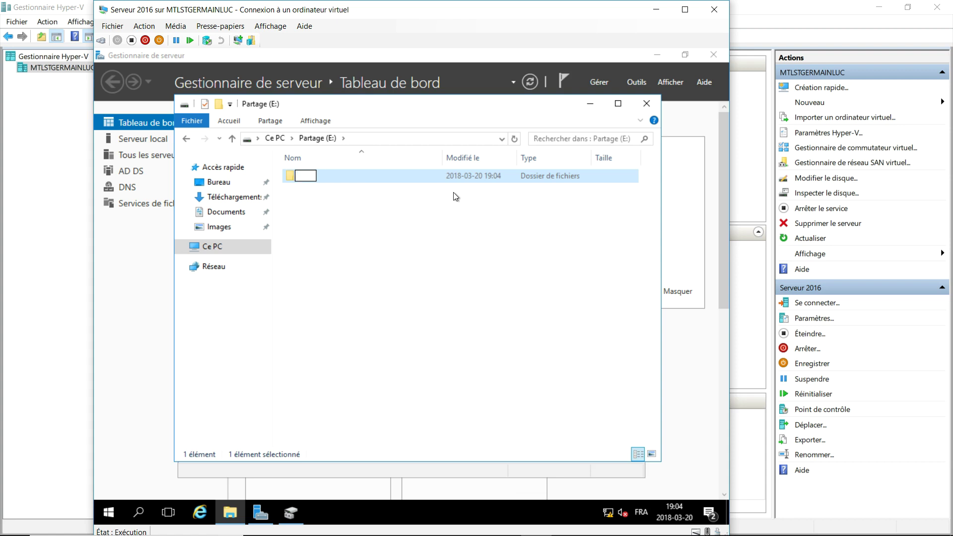
{"action": "type", "text": "fil"}
{"action": "left_click", "coordinate": [456, 263]}
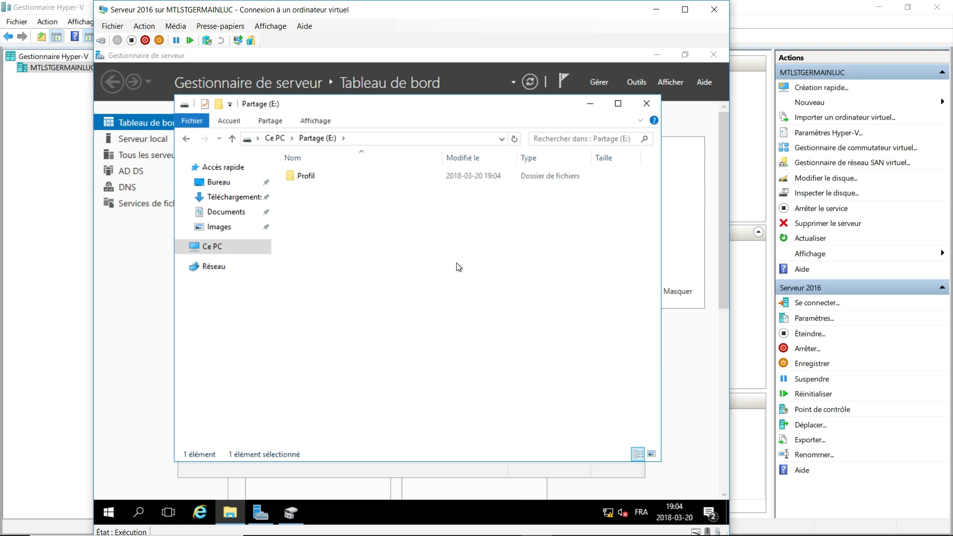
{"action": "left_click", "coordinate": [307, 180]}
{"action": "right_click", "coordinate": [309, 181]}
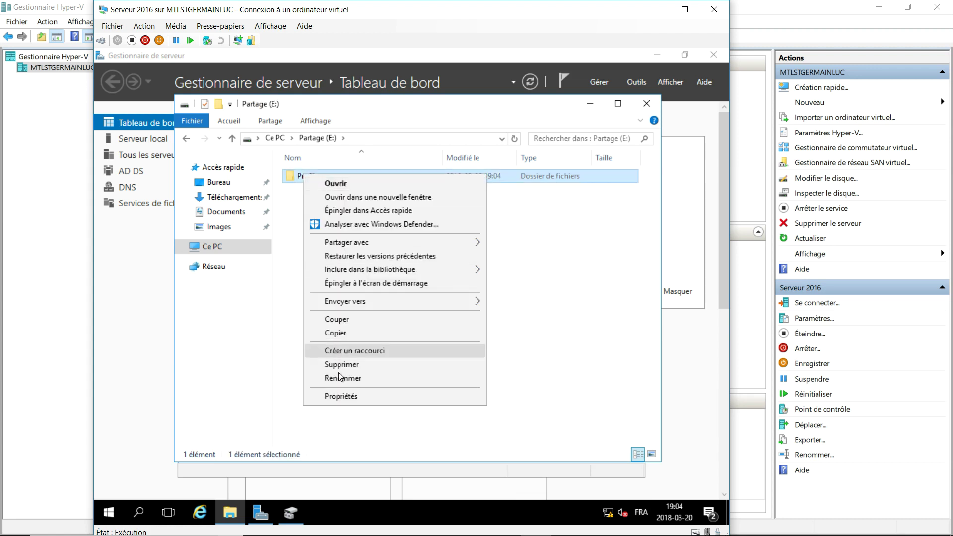
In Profil's advanced sharing, enable sharing under the share name Profil$.
{"action": "left_click", "coordinate": [339, 395]}
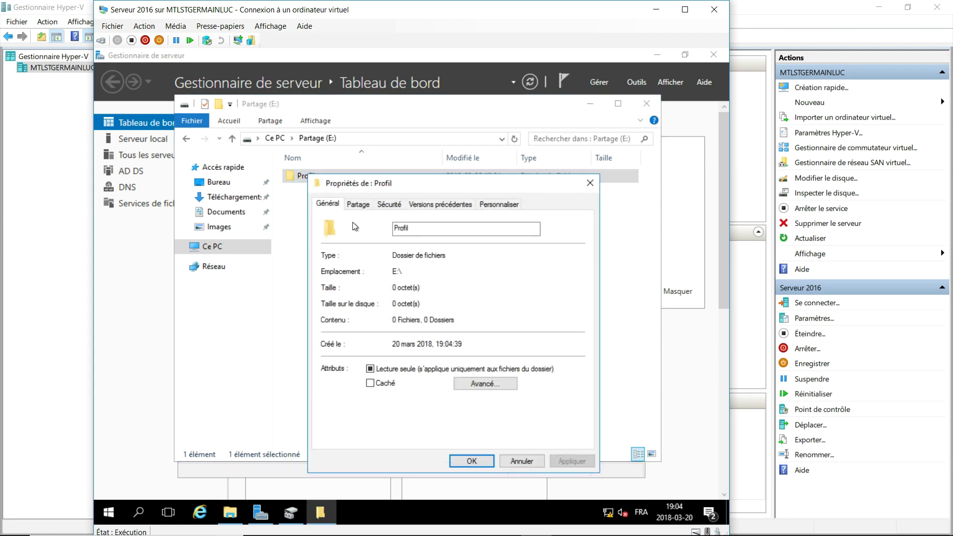
{"action": "left_click", "coordinate": [358, 204]}
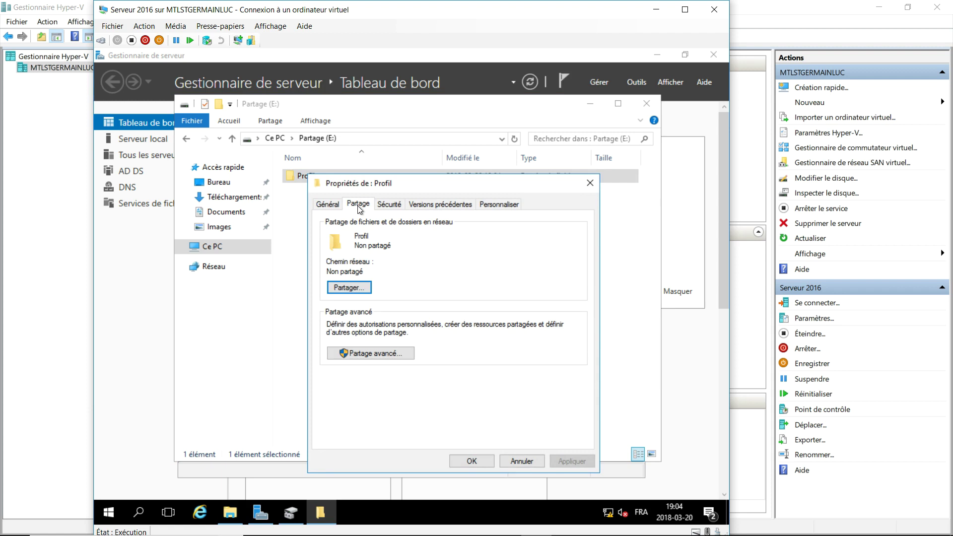
{"action": "left_click", "coordinate": [374, 350]}
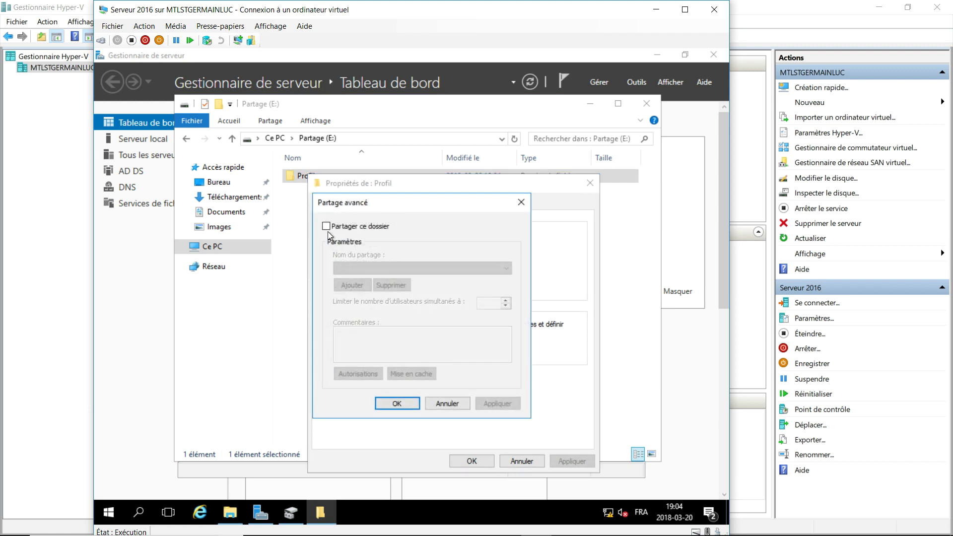
{"action": "left_click", "coordinate": [326, 226]}
{"action": "left_click", "coordinate": [373, 268]}
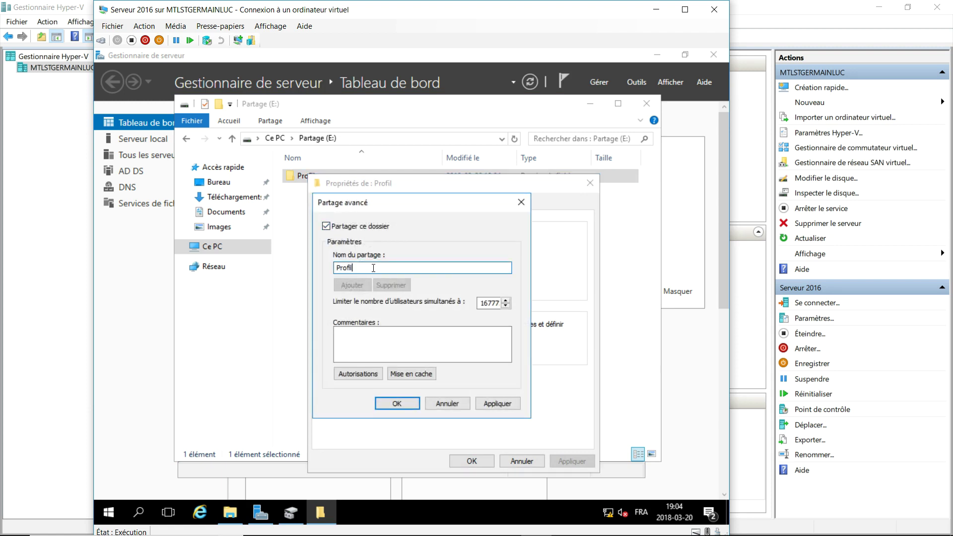
{"action": "type", "text": "$"}
{"action": "left_click_drag", "start_coordinate": [358, 268], "coordinate": [317, 266]}
Replace Tout le monde in the share permissions with Administrateurs, granted Contrôle total.
{"action": "left_click", "coordinate": [367, 372]}
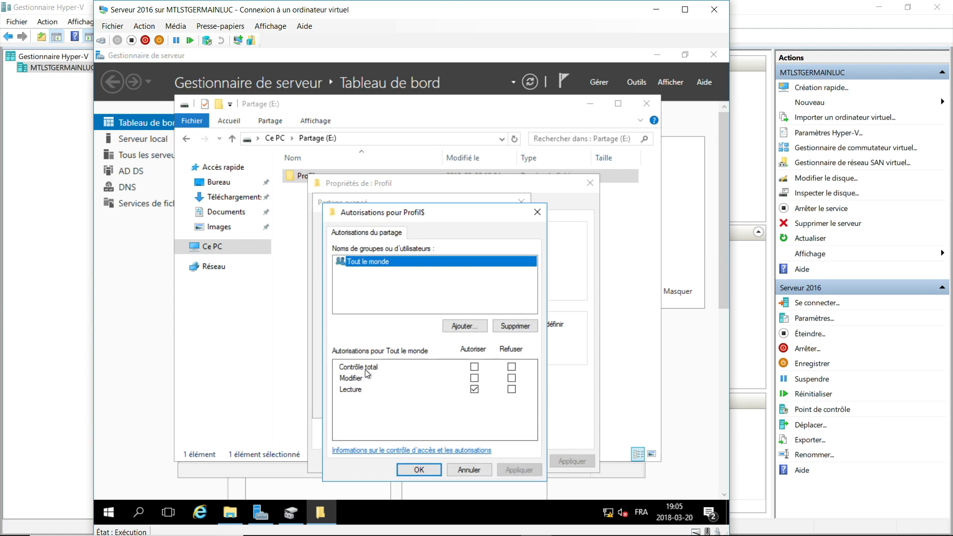
{"action": "left_click", "coordinate": [511, 324]}
{"action": "left_click", "coordinate": [471, 325]}
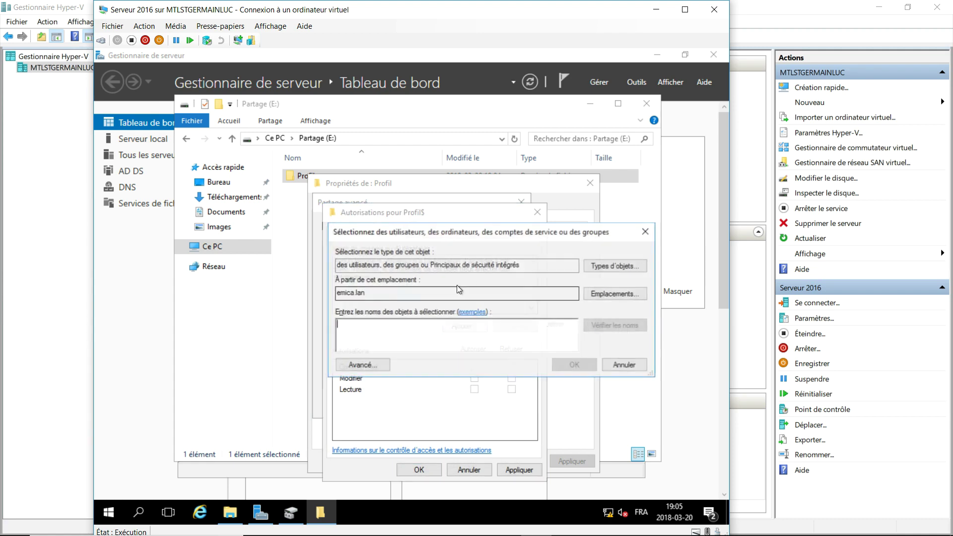
{"action": "type", "text": "admi"}
{"action": "key", "text": "Return"}
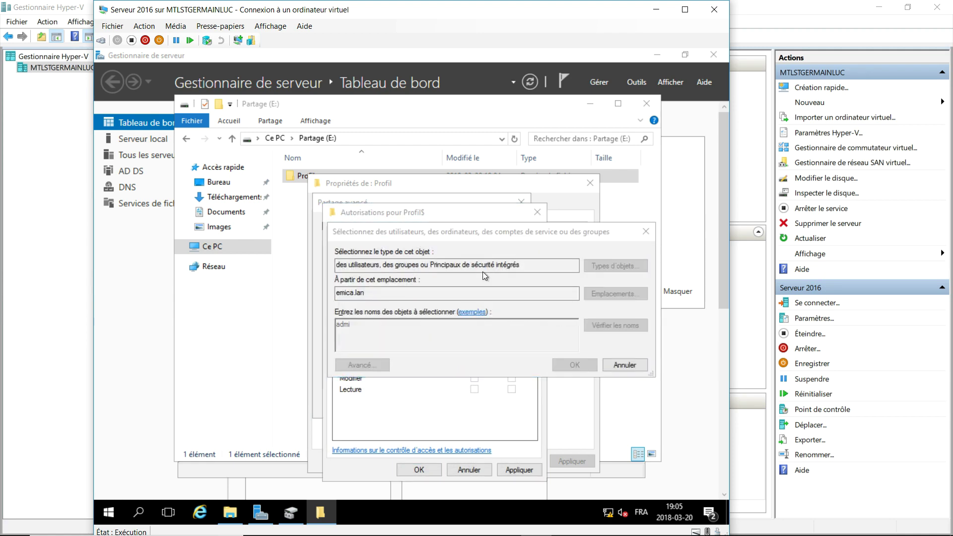
{"action": "left_click", "coordinate": [440, 341]}
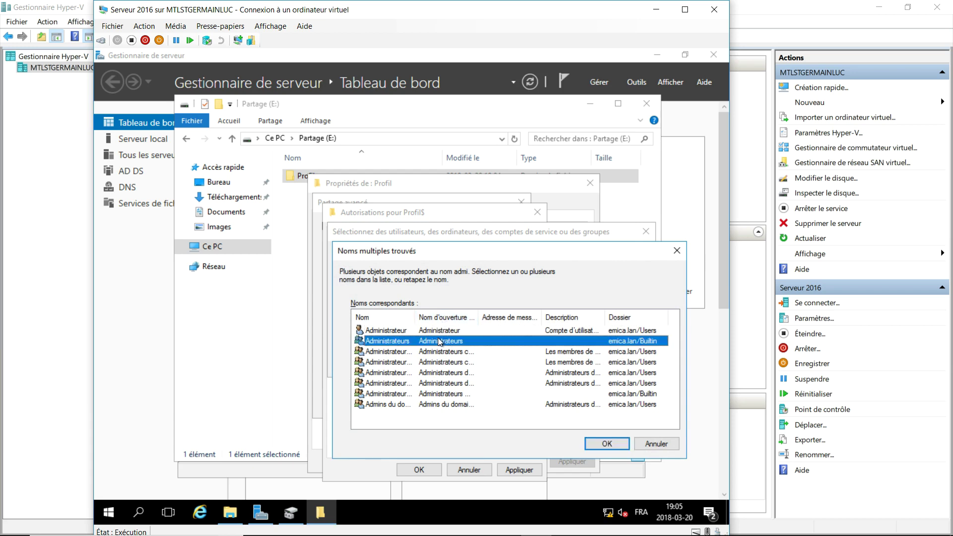
{"action": "key", "text": "Return"}
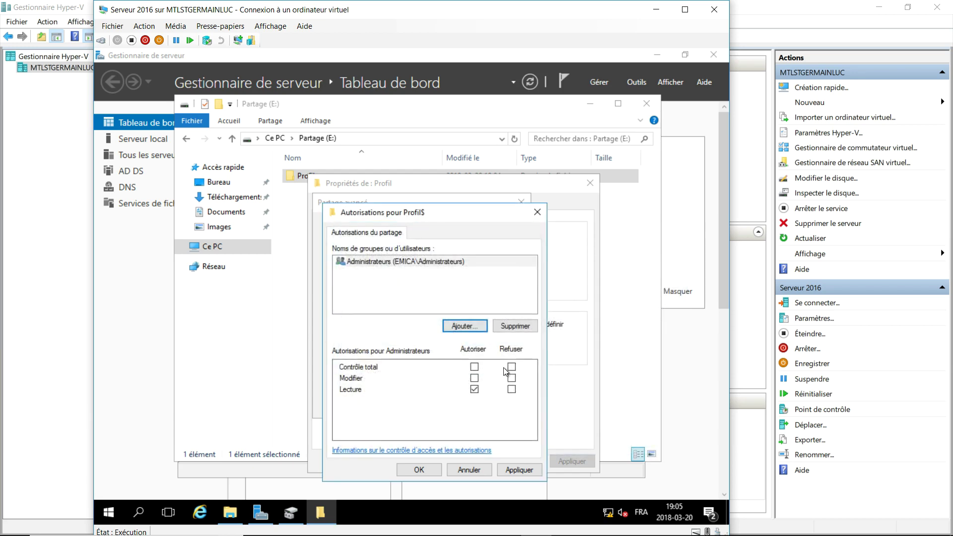
{"action": "left_click", "coordinate": [474, 366]}
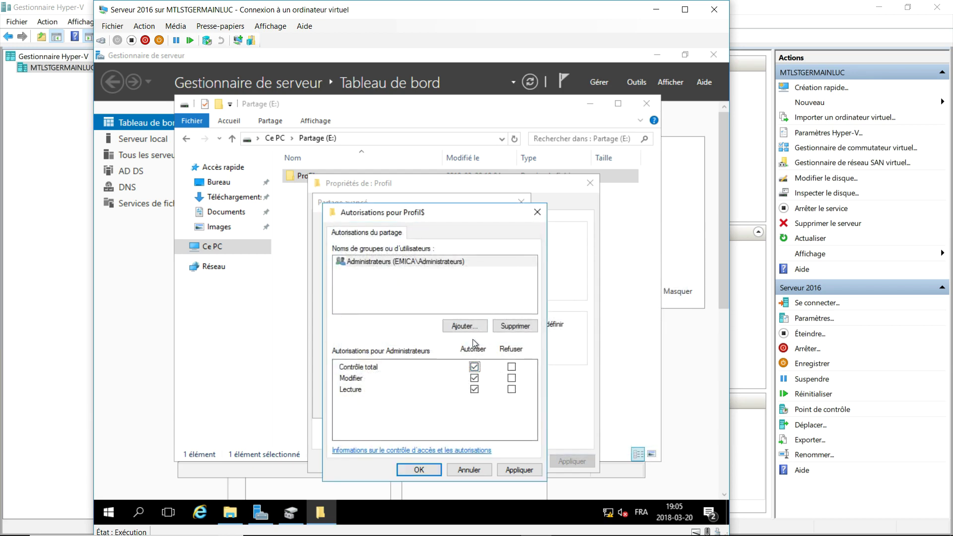
Add DL_emica with Modifier share permission and confirm the Profil$ sharing settings.
{"action": "left_click", "coordinate": [463, 325]}
{"action": "type", "text": "dl"}
{"action": "key", "text": "Return"}
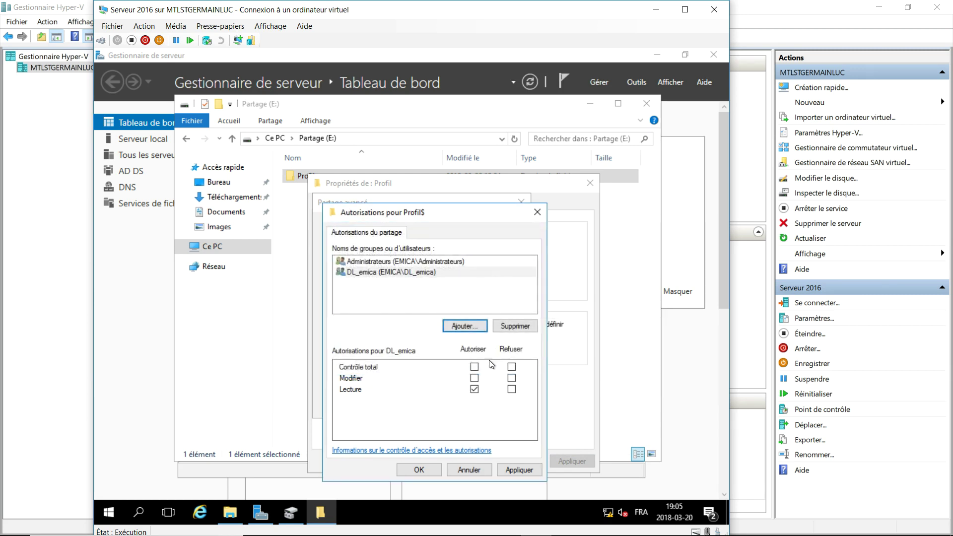
{"action": "left_click", "coordinate": [474, 378]}
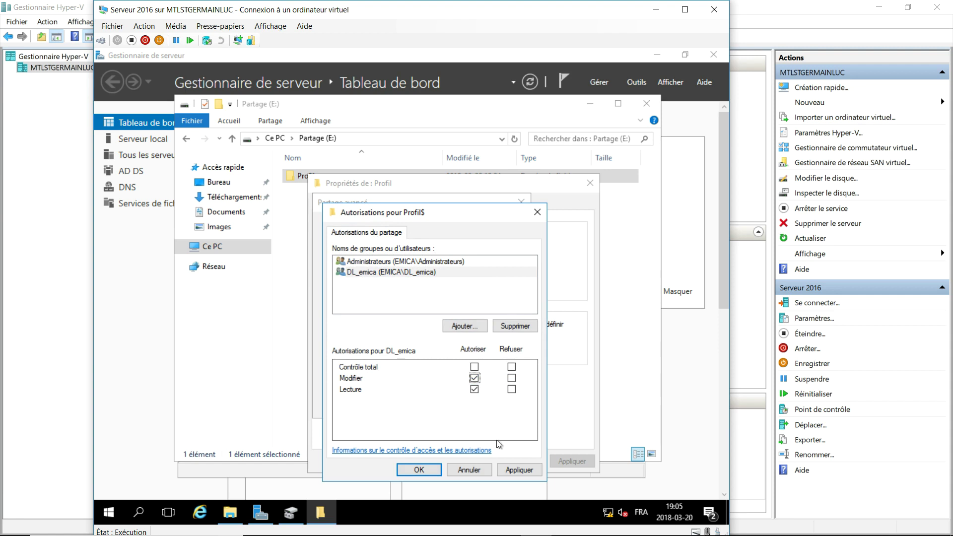
{"action": "left_click", "coordinate": [507, 470]}
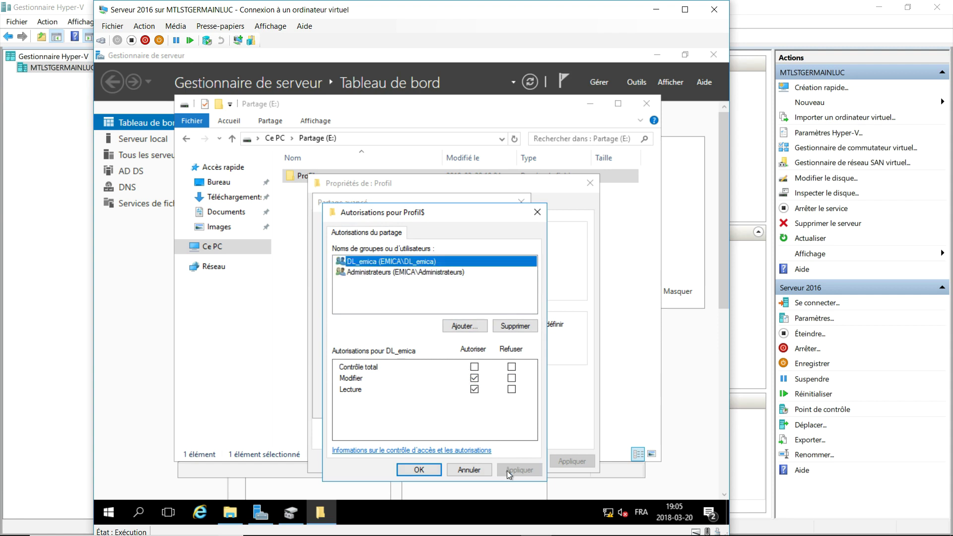
{"action": "left_click", "coordinate": [418, 469]}
{"action": "left_click", "coordinate": [403, 404]}
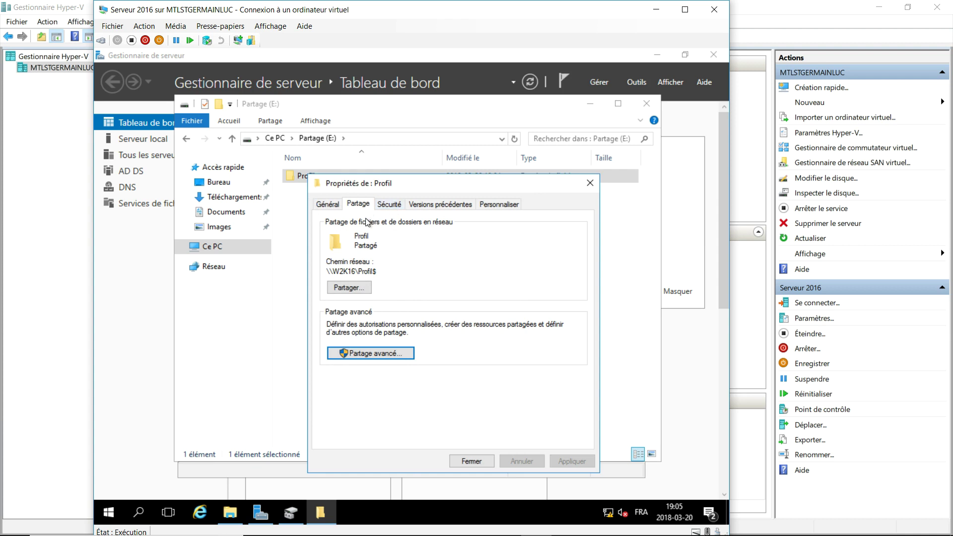
{"action": "left_click", "coordinate": [392, 204]}
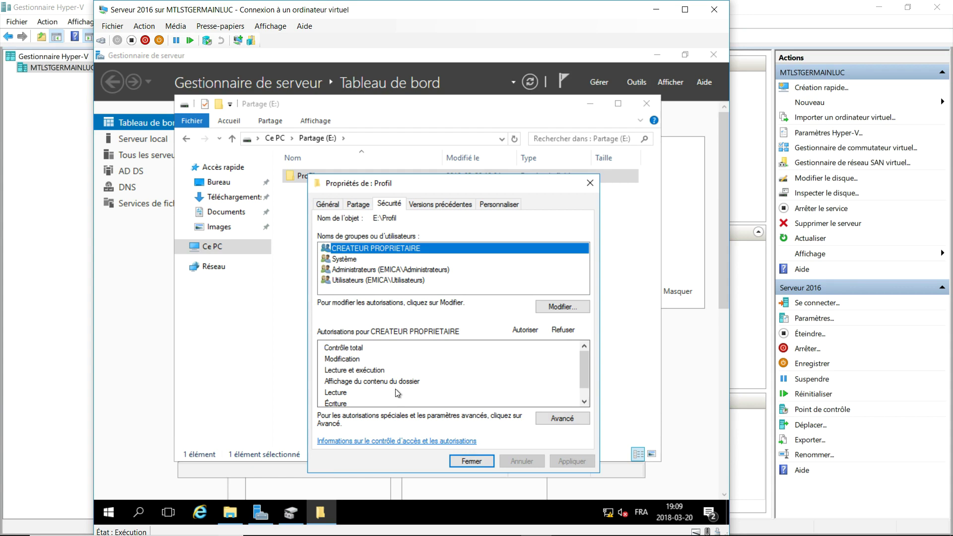
Disable inheritance on Profil, converting inherited permissions into explicit entries.
{"action": "left_click", "coordinate": [561, 419]}
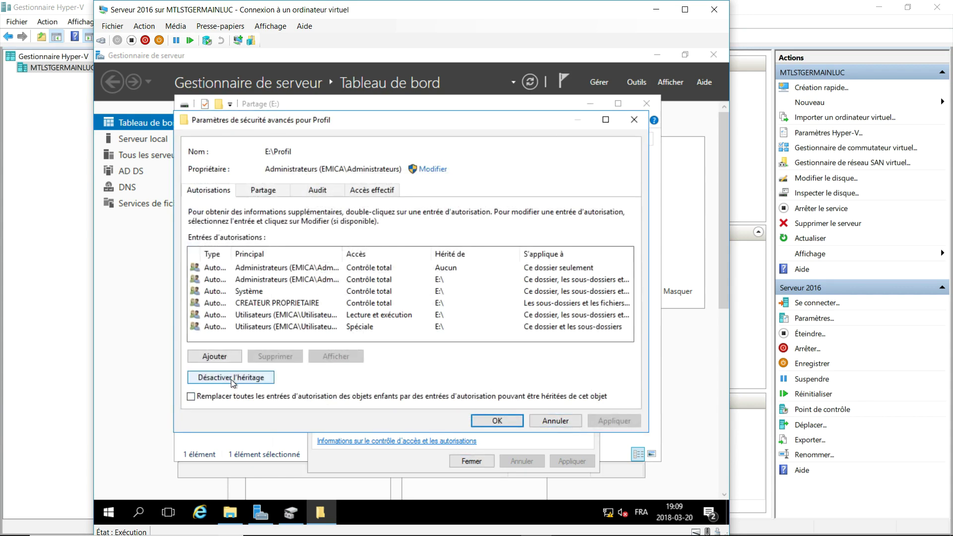
{"action": "left_click", "coordinate": [231, 379]}
{"action": "left_click", "coordinate": [340, 259]}
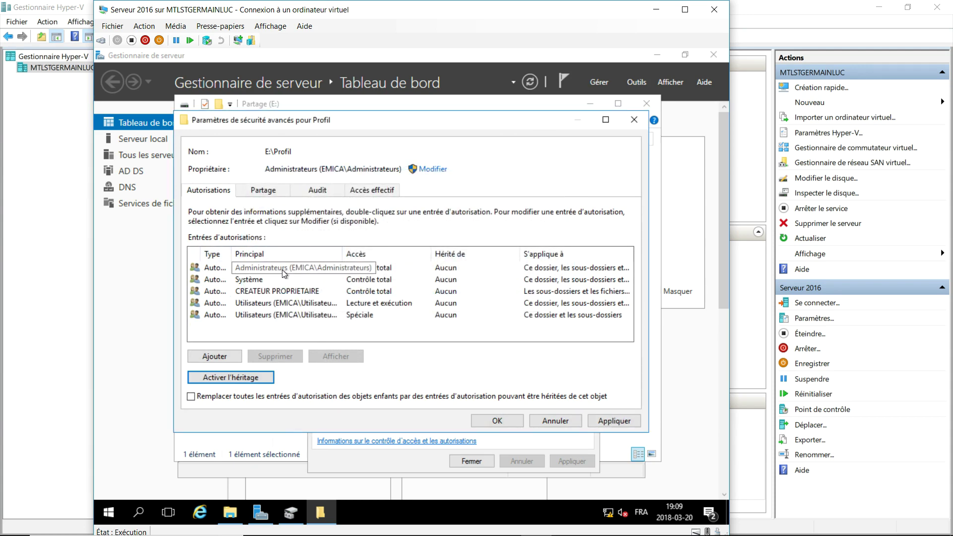
Remove the Système entry and both Utilisateurs permission entries from Profil.
{"action": "left_click", "coordinate": [263, 280]}
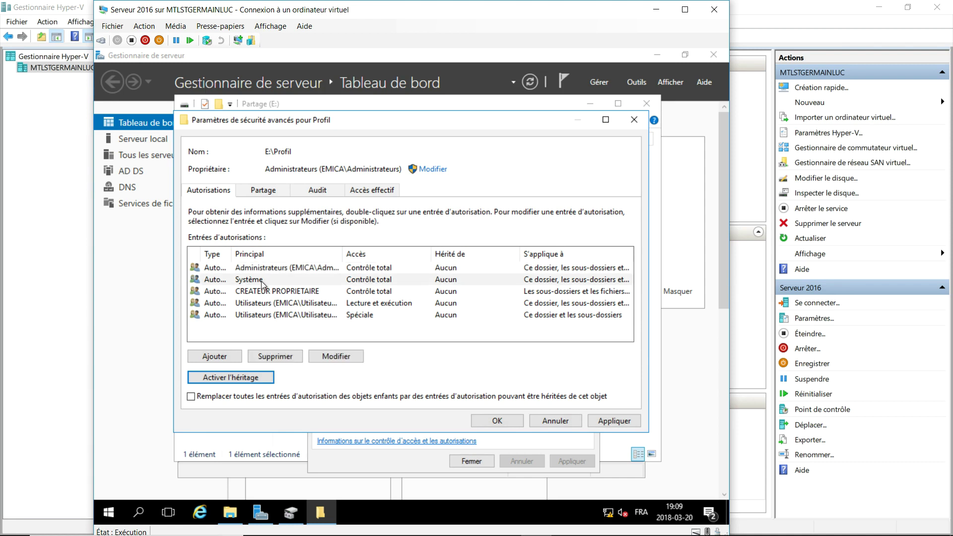
{"action": "left_click", "coordinate": [291, 353]}
{"action": "left_click", "coordinate": [288, 292]}
{"action": "left_click", "coordinate": [281, 354]}
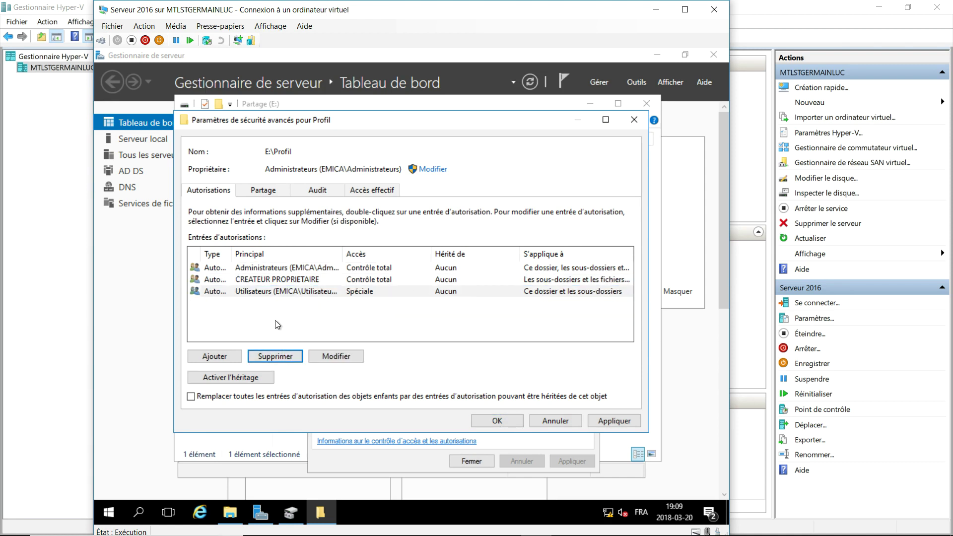
{"action": "left_click", "coordinate": [276, 293]}
{"action": "left_click", "coordinate": [277, 356]}
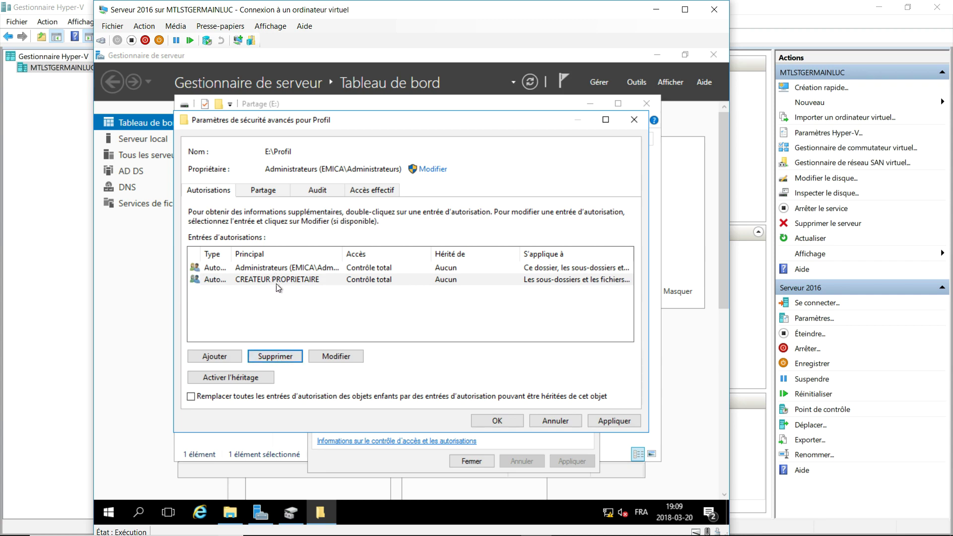
Add a permission entry for DL_emica that applies to this folder only.
{"action": "left_click", "coordinate": [225, 357]}
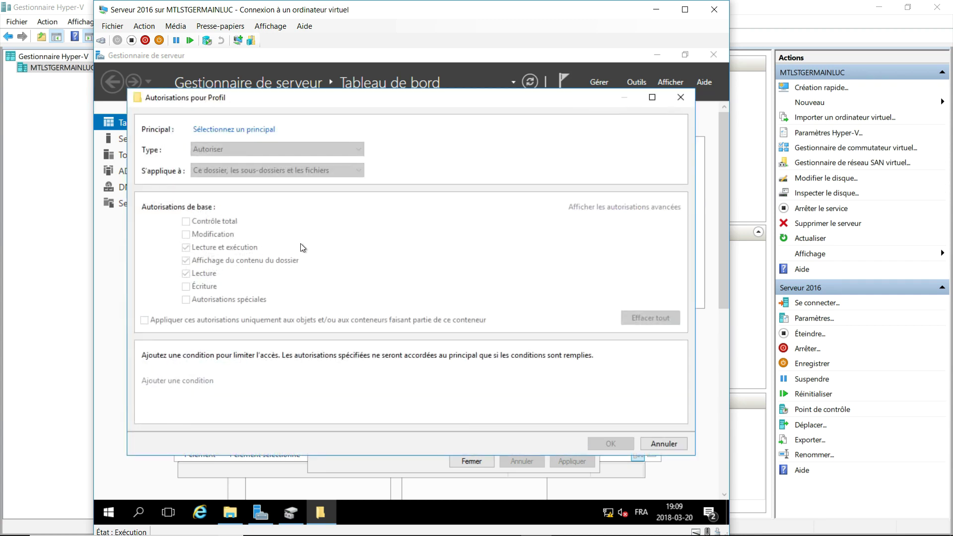
{"action": "left_click", "coordinate": [251, 130]}
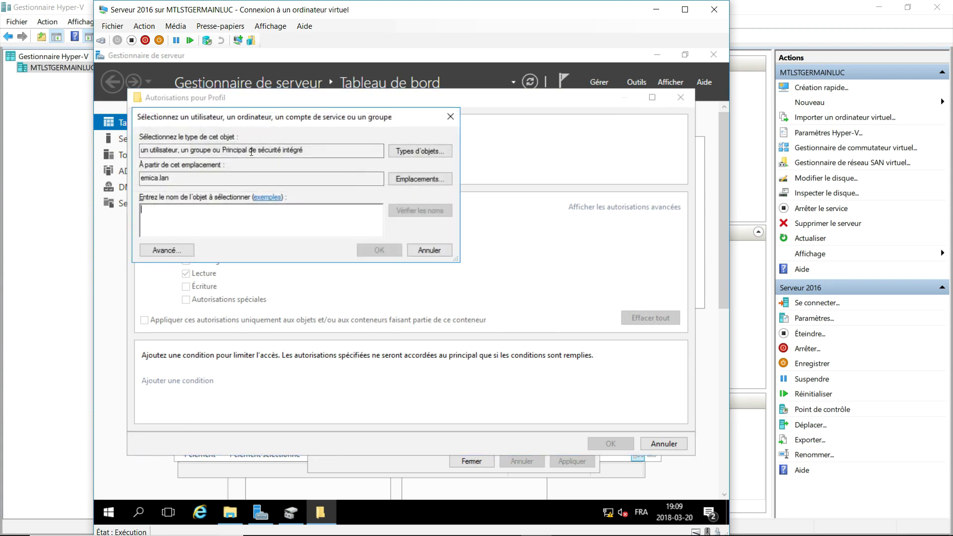
{"action": "type", "text": "DL_emica"}
{"action": "key", "text": "Return"}
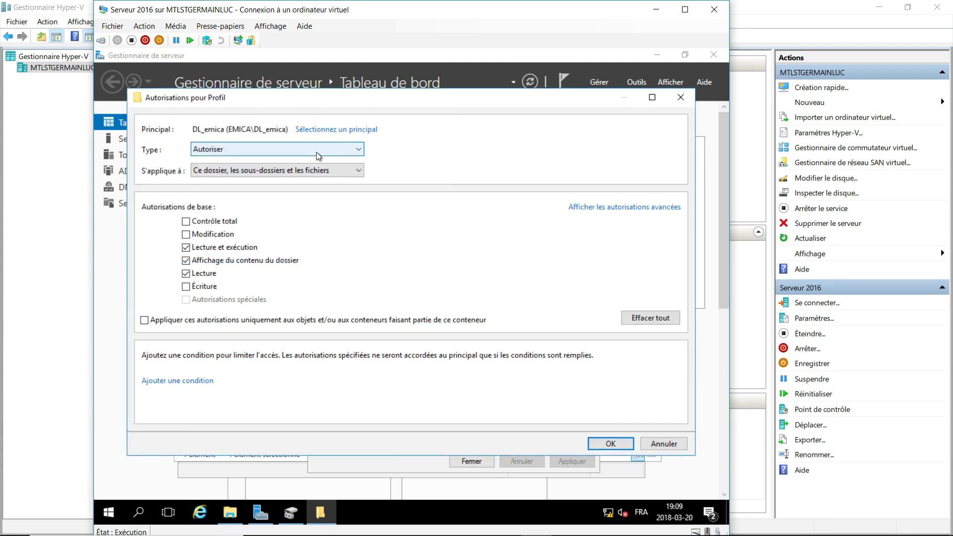
{"action": "left_click", "coordinate": [317, 170]}
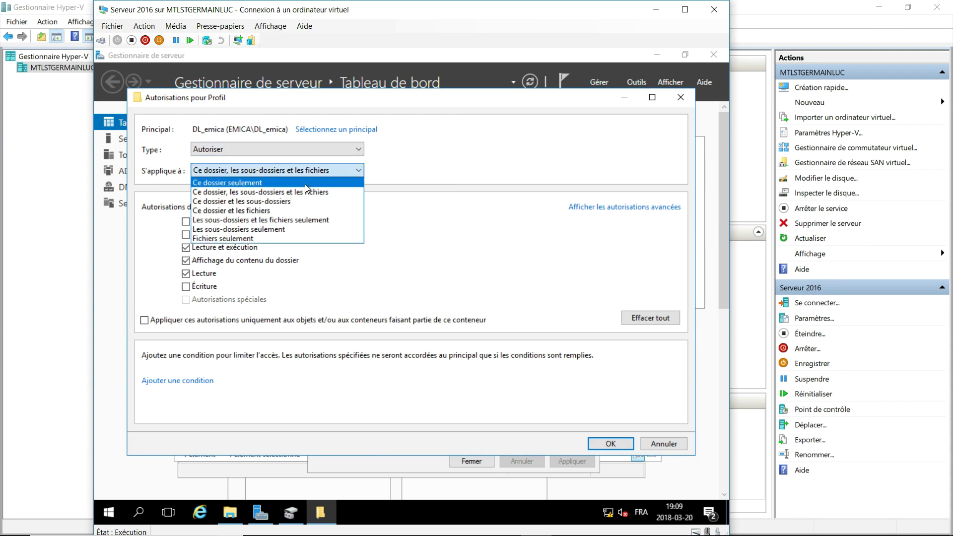
{"action": "left_click", "coordinate": [306, 186]}
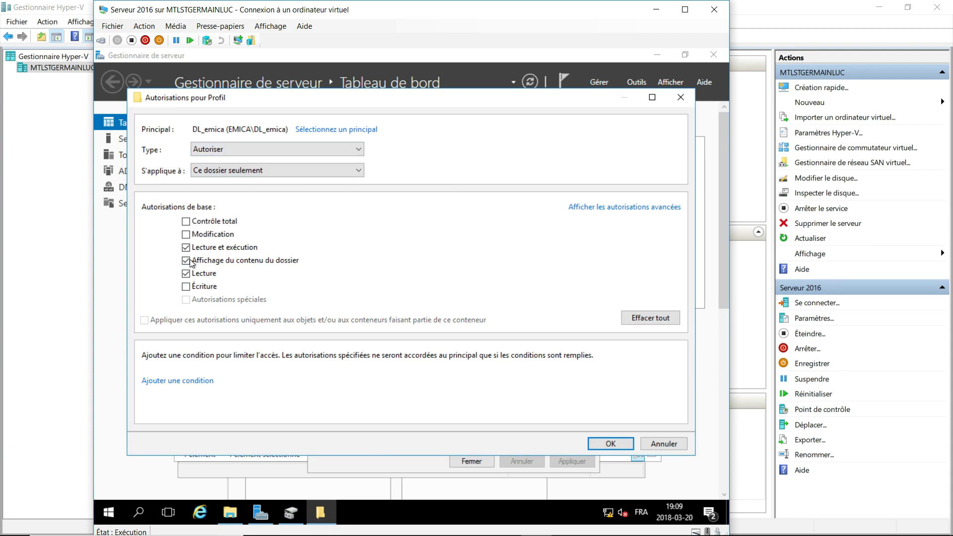
Clear DL_emica's permissions, allow creating folders, changing permissions and writing attributes, then save.
{"action": "left_click", "coordinate": [643, 213]}
{"action": "left_click", "coordinate": [642, 319]}
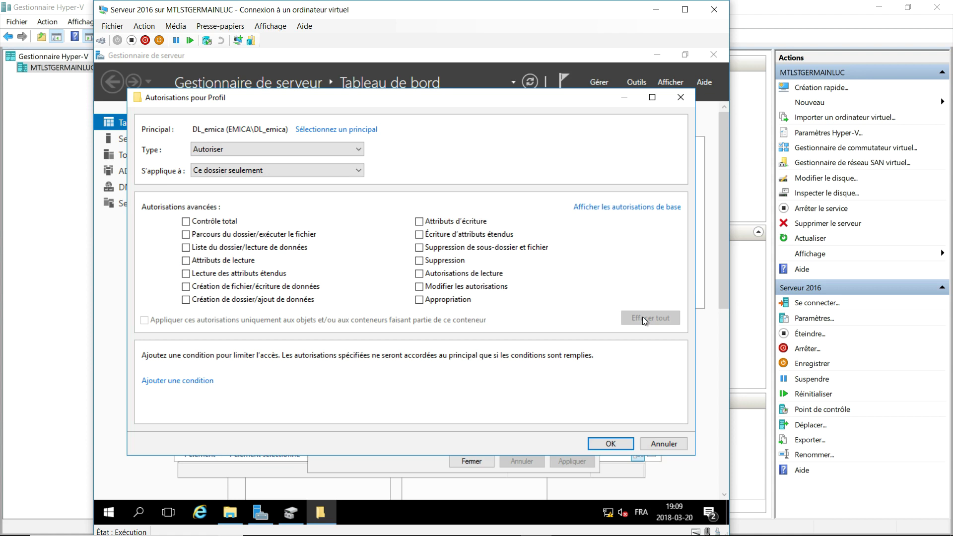
{"action": "left_click", "coordinate": [195, 304]}
{"action": "left_click", "coordinate": [418, 287]}
{"action": "left_click", "coordinate": [419, 222]}
{"action": "left_click", "coordinate": [617, 443]}
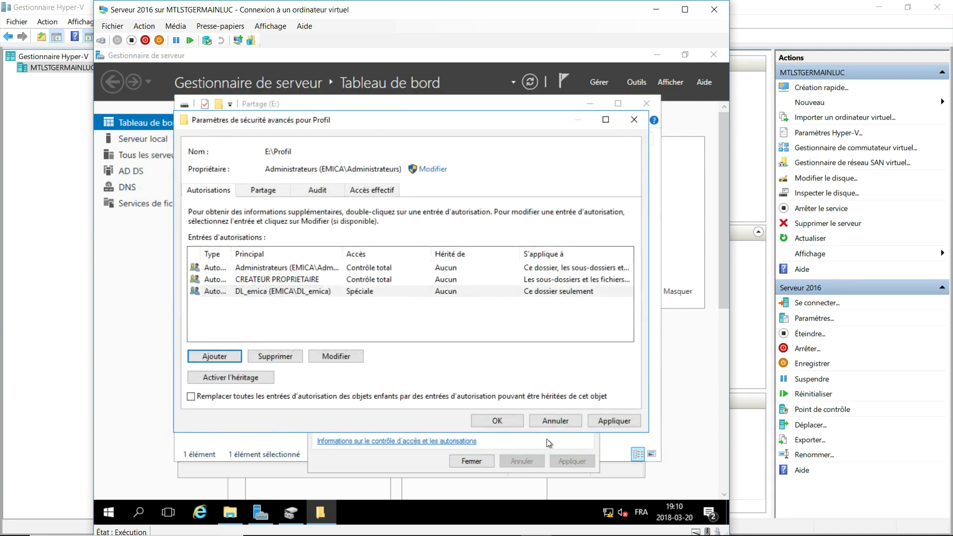
{"action": "left_click", "coordinate": [495, 422]}
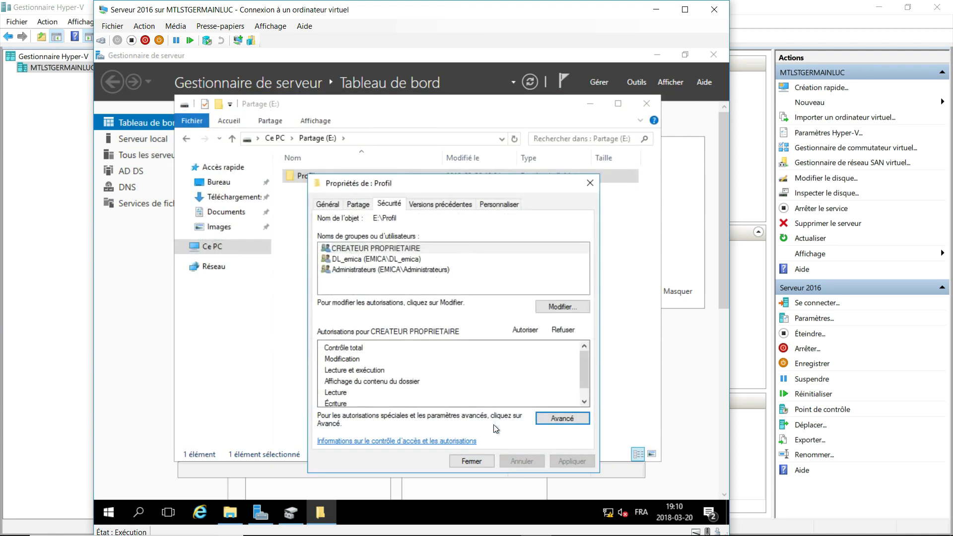
Close the Profil properties, the Partage (E:) window and disk management.
{"action": "left_click", "coordinate": [484, 460]}
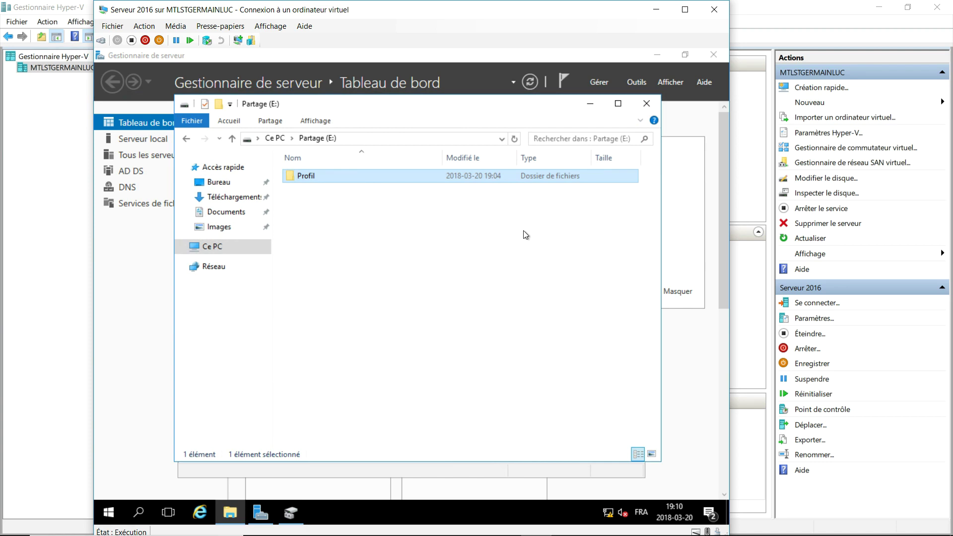
{"action": "left_click", "coordinate": [647, 104]}
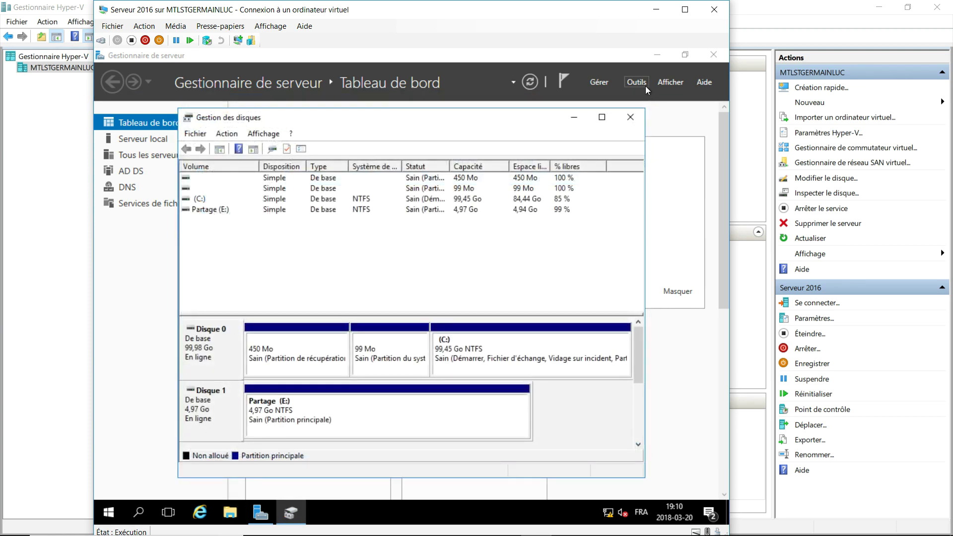
{"action": "left_click", "coordinate": [631, 117]}
Launch Group Policy Management from Server Manager's Outils menu.
{"action": "left_click", "coordinate": [635, 82]}
{"action": "scroll", "coordinate": [626, 129], "scroll_direction": "up", "scroll_amount": 1}
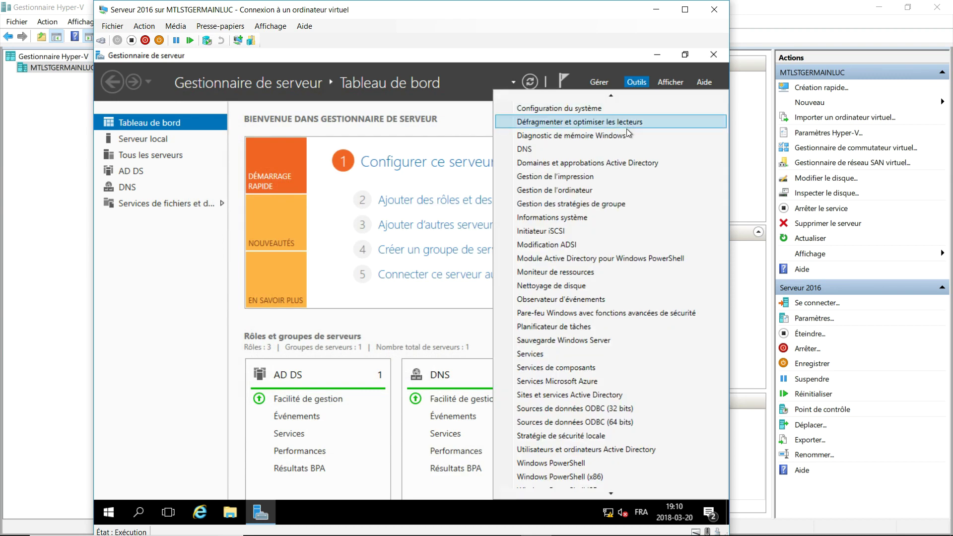
{"action": "left_click", "coordinate": [616, 204]}
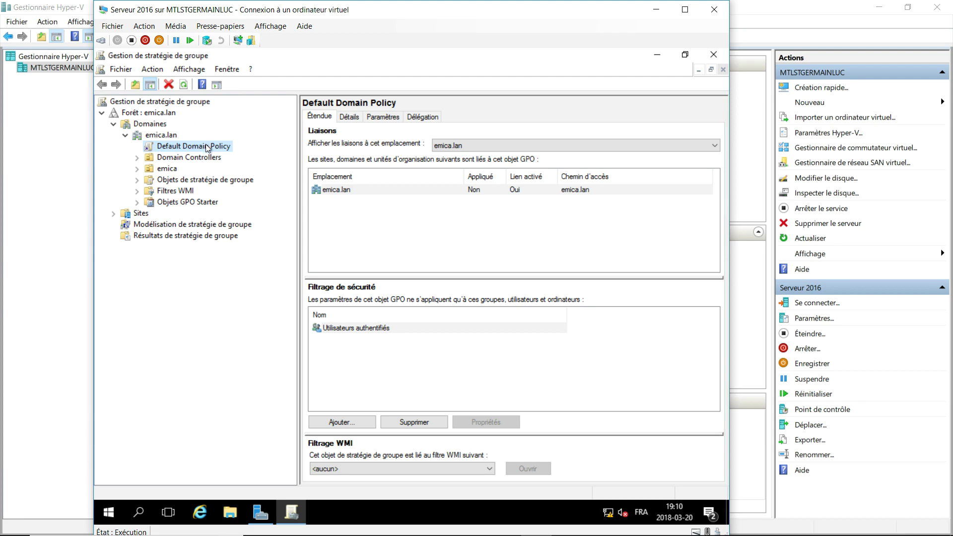
Edit the Default Domain Policy and expand Configuration ordinateur > Stratégies > Modèles d'administration.
{"action": "right_click", "coordinate": [207, 146]}
{"action": "left_click", "coordinate": [248, 153]}
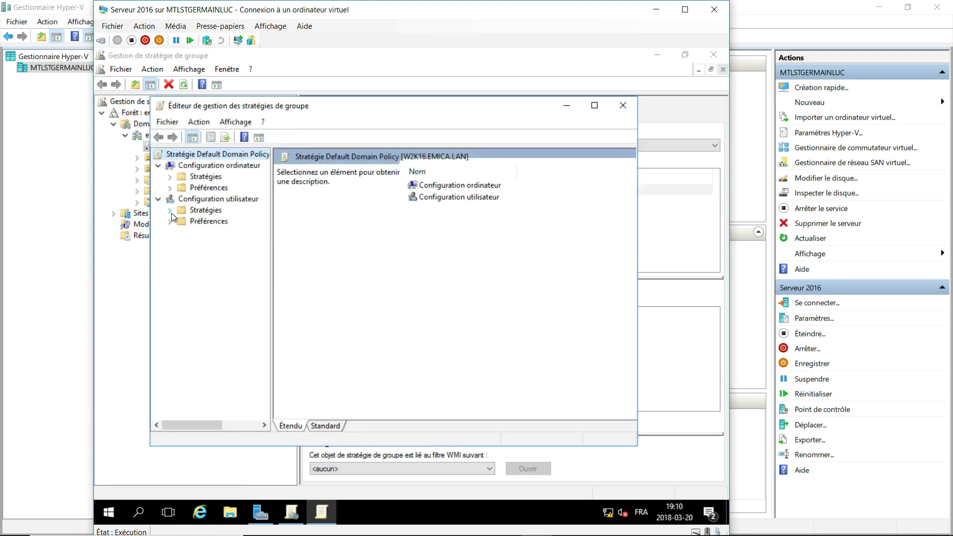
{"action": "left_click", "coordinate": [170, 188]}
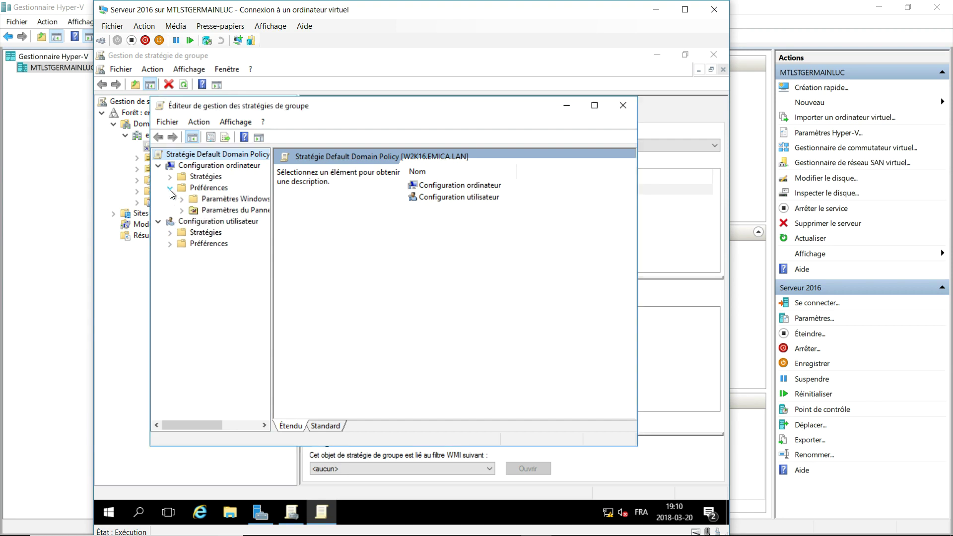
{"action": "left_click", "coordinate": [181, 198]}
{"action": "left_click", "coordinate": [180, 197]}
{"action": "left_click", "coordinate": [170, 187]}
{"action": "left_click", "coordinate": [170, 177]}
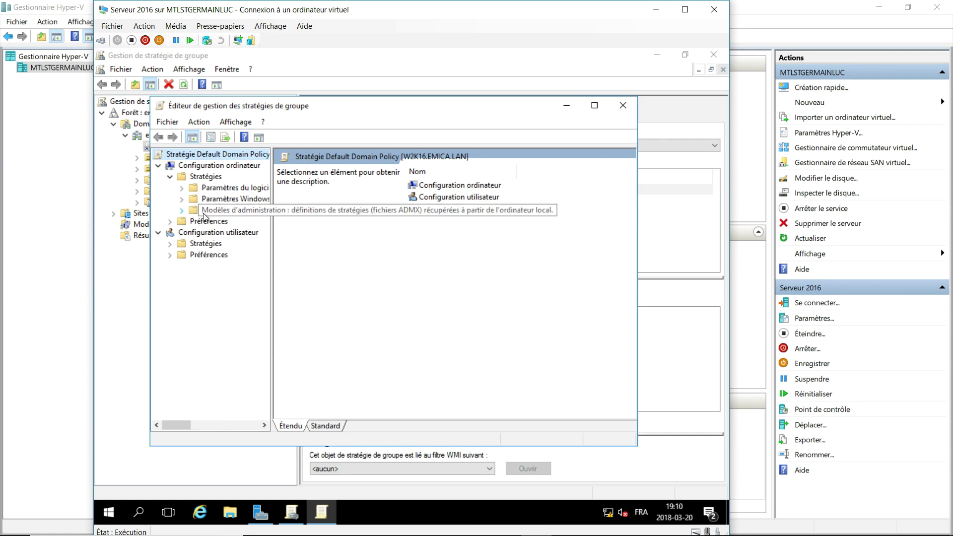
{"action": "left_click", "coordinate": [182, 211]}
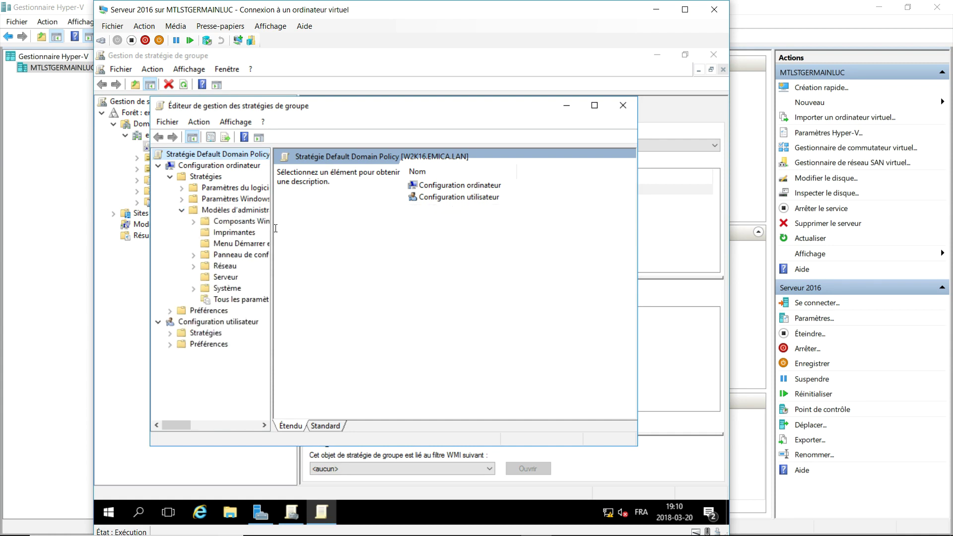
Show the Système > Profils utilisateur settings in a maximized editor using the Standard view.
{"action": "left_click_drag", "start_coordinate": [272, 226], "coordinate": [319, 296]}
{"action": "left_click", "coordinate": [193, 288]}
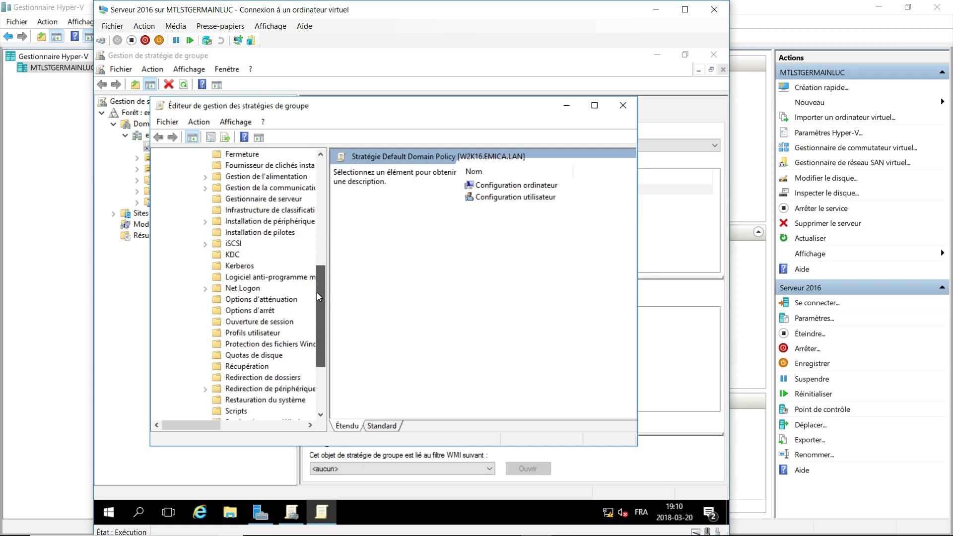
{"action": "left_click", "coordinate": [235, 334]}
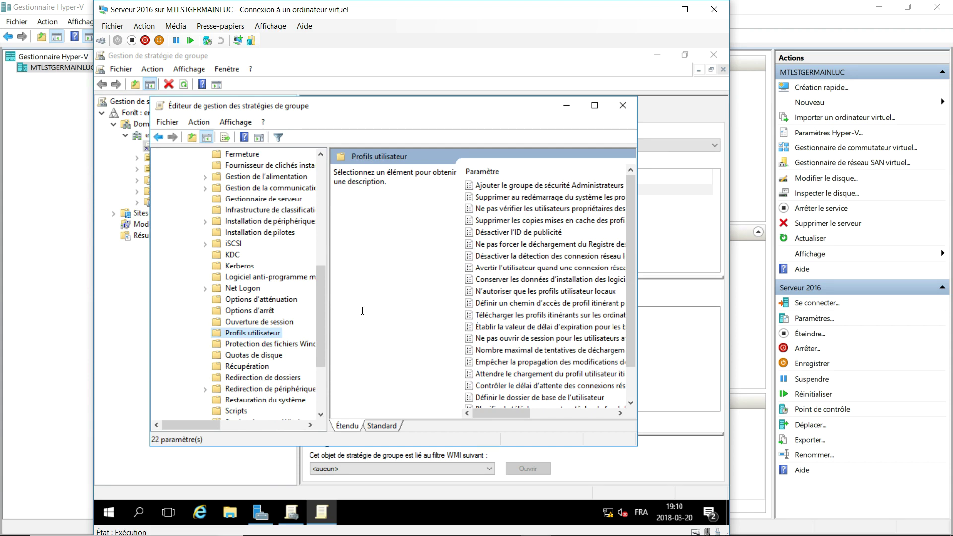
{"action": "left_click", "coordinate": [595, 105]}
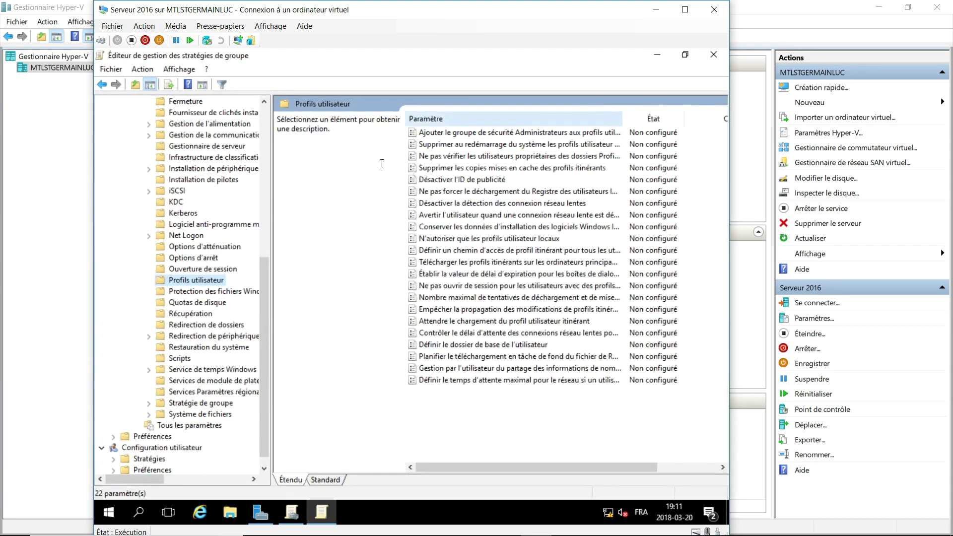
{"action": "left_click", "coordinate": [324, 480]}
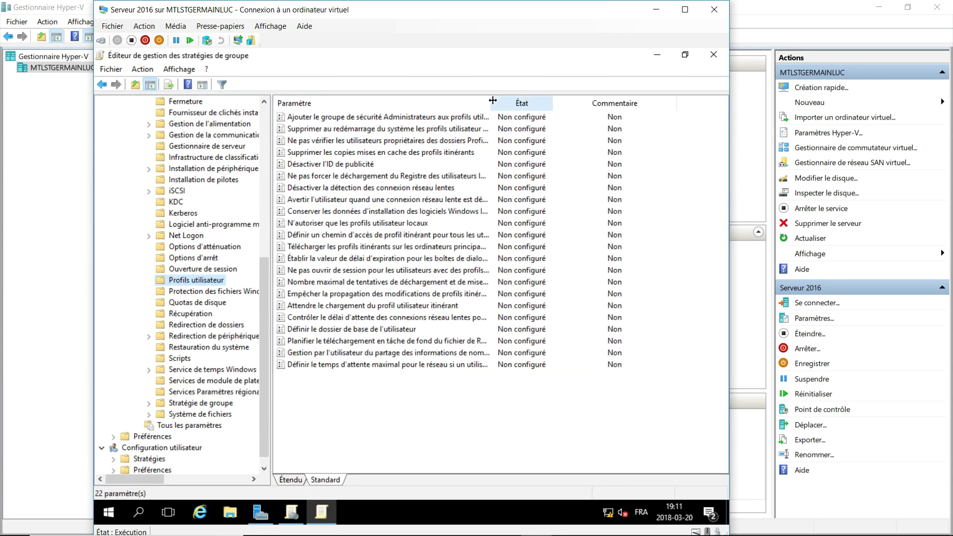
{"action": "left_click_drag", "start_coordinate": [491, 103], "coordinate": [591, 102]}
{"action": "left_click", "coordinate": [405, 118]}
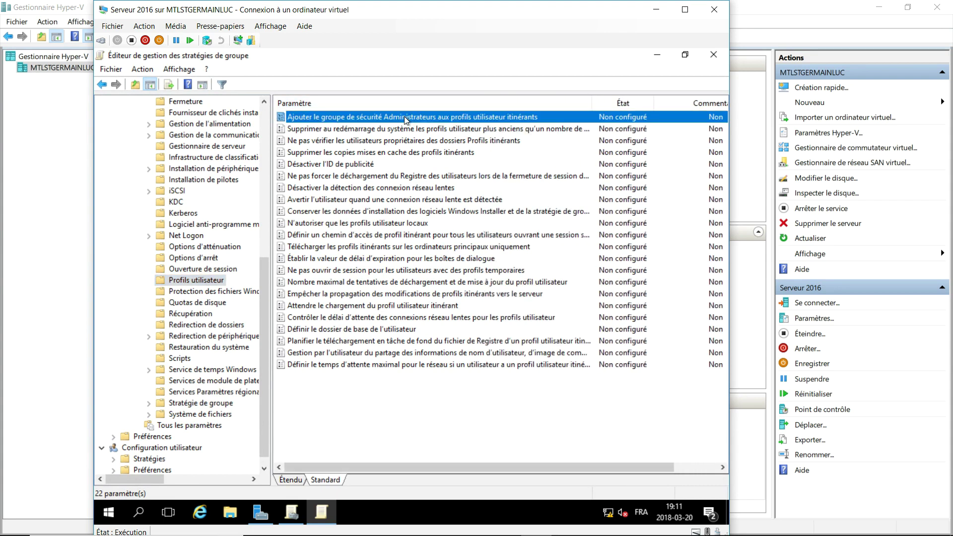
Enable the setting adding the Administrateurs group to roaming profiles.
{"action": "double_click", "coordinate": [404, 116]}
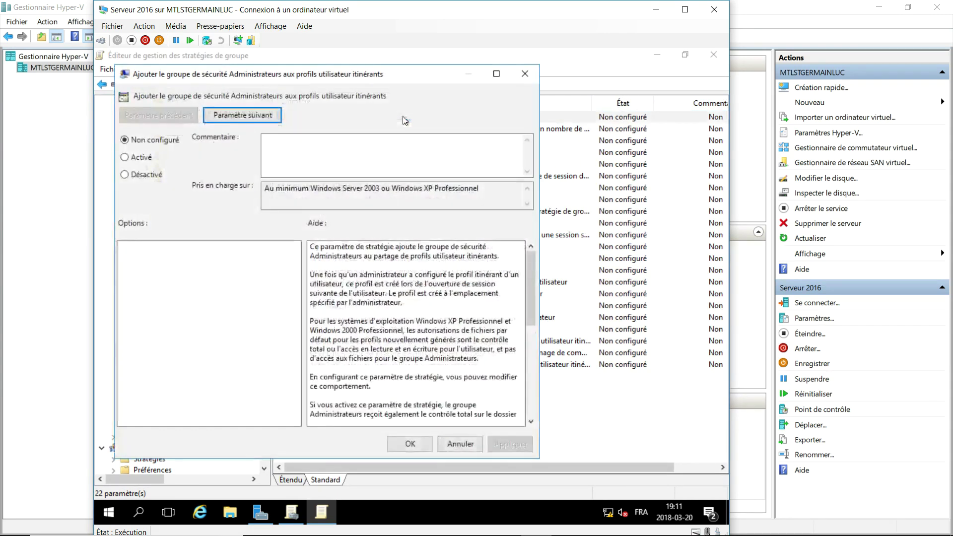
{"action": "left_click", "coordinate": [141, 159]}
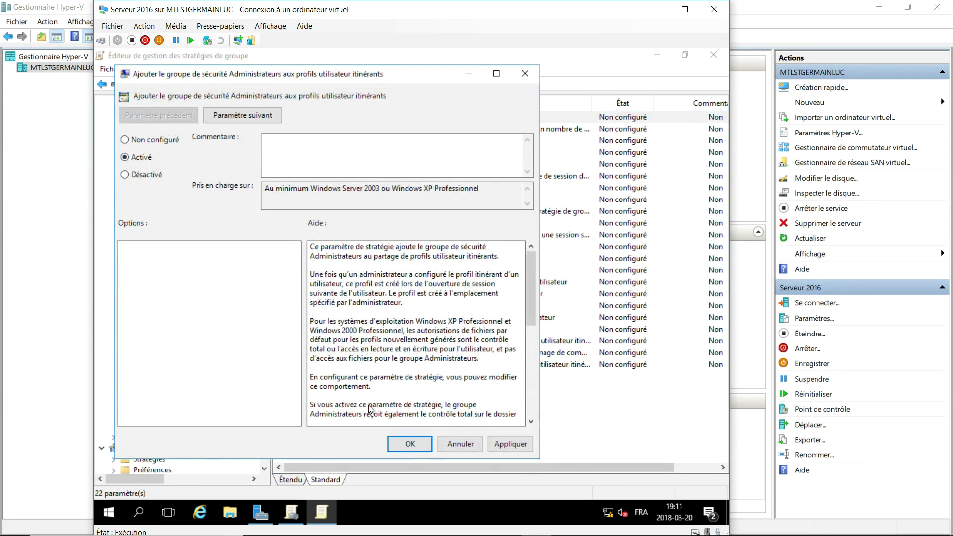
{"action": "left_click", "coordinate": [408, 443]}
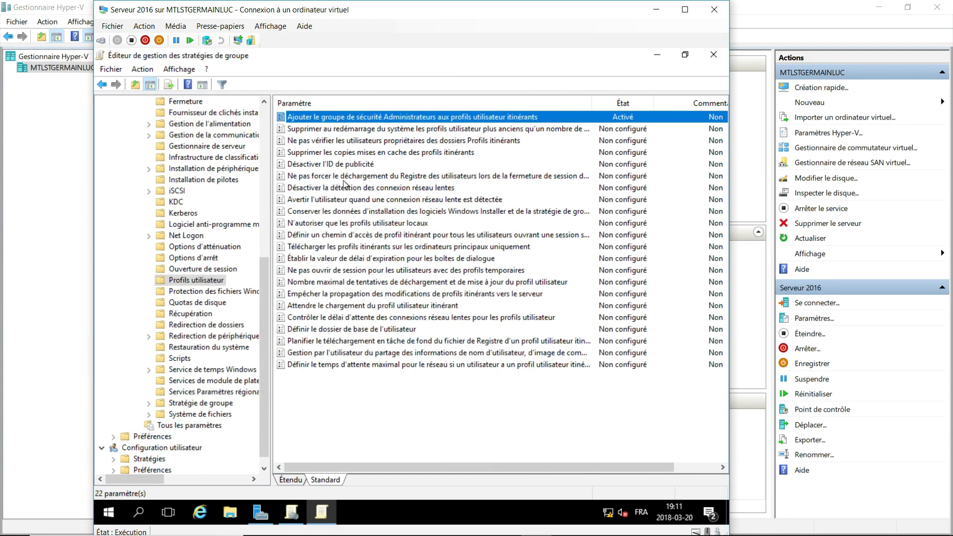
Enable the roaming profile path policy with path \\192.168.126.1\Profil$\%username%.
{"action": "left_click", "coordinate": [349, 236]}
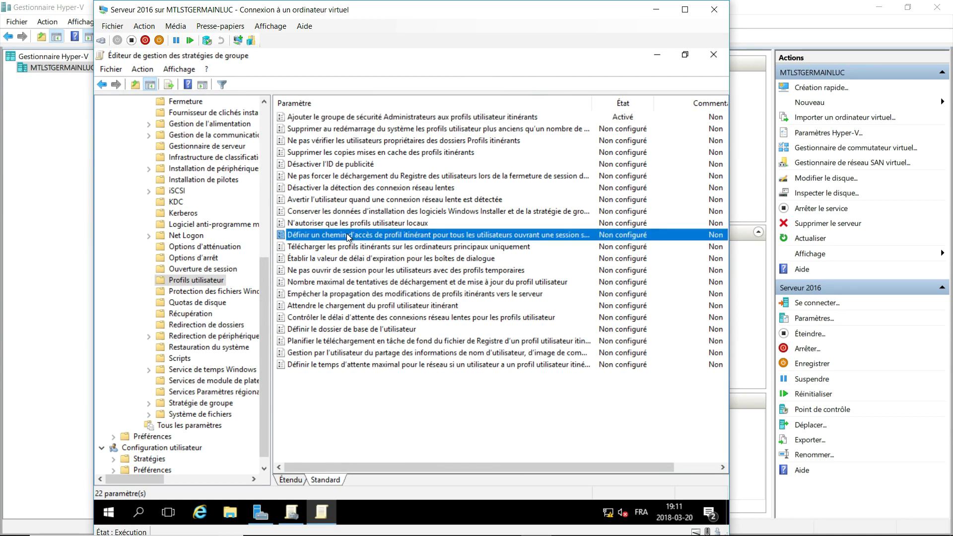
{"action": "double_click", "coordinate": [349, 237]}
{"action": "left_click", "coordinate": [158, 175]}
{"action": "left_click", "coordinate": [173, 300]}
{"action": "type", "text": "\\192.168"}
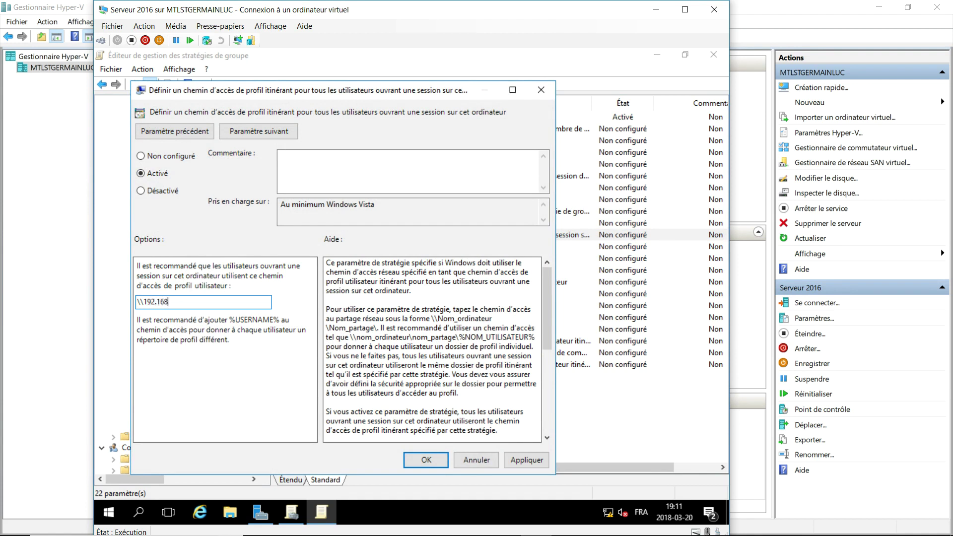
{"action": "type", "text": ".126.1\\Profil$\\%%username"}
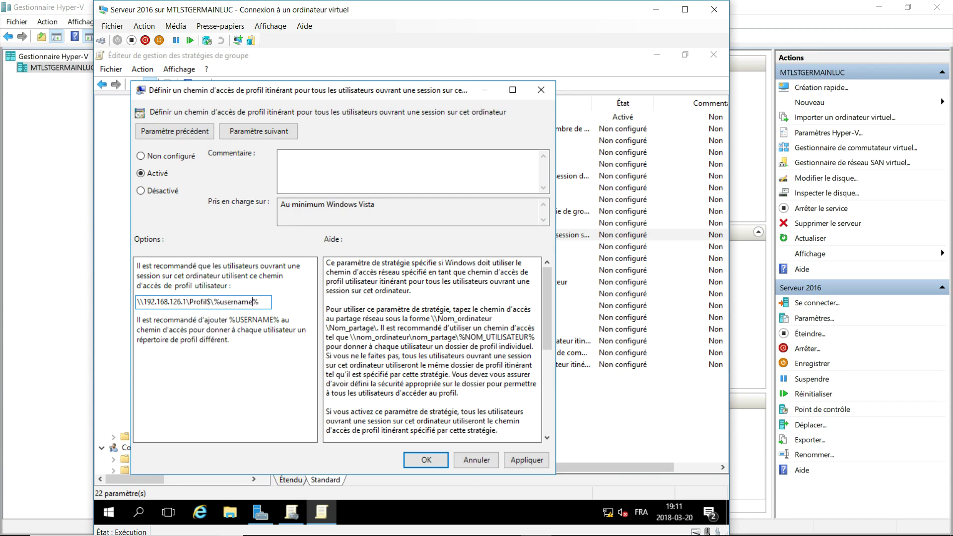
{"action": "left_click", "coordinate": [422, 459]}
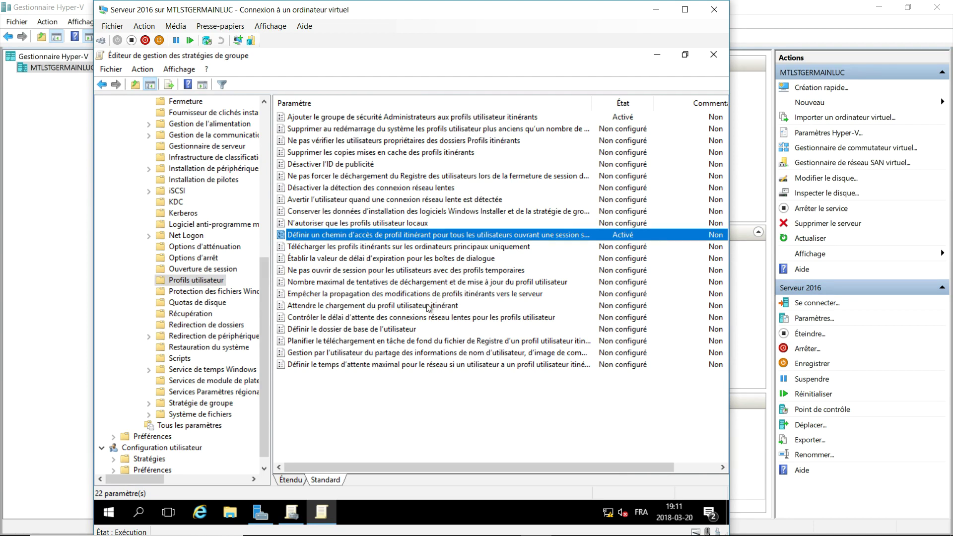
Enable the 'Attendre le chargement du profil utilisateur itinérant' policy.
{"action": "left_click", "coordinate": [425, 306]}
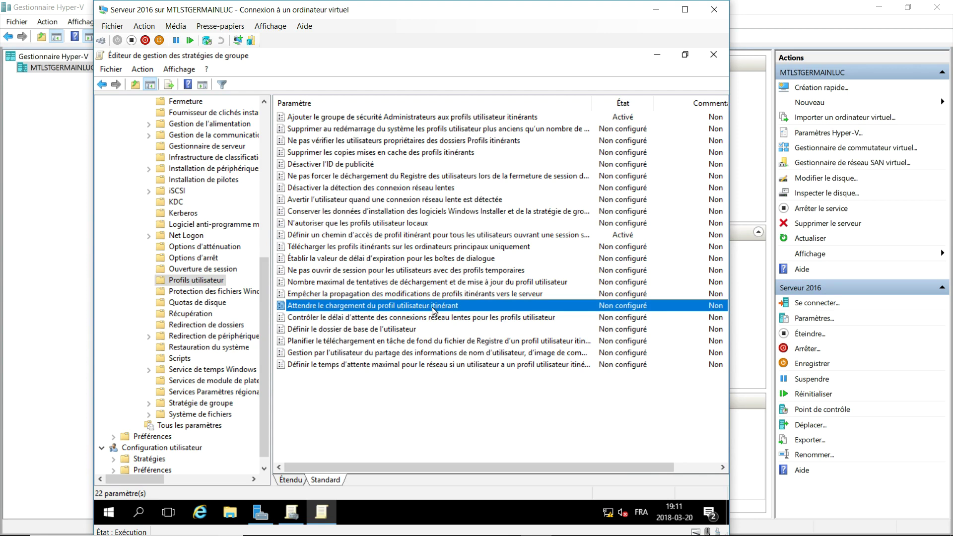
{"action": "double_click", "coordinate": [431, 307]}
{"action": "left_click", "coordinate": [169, 175]}
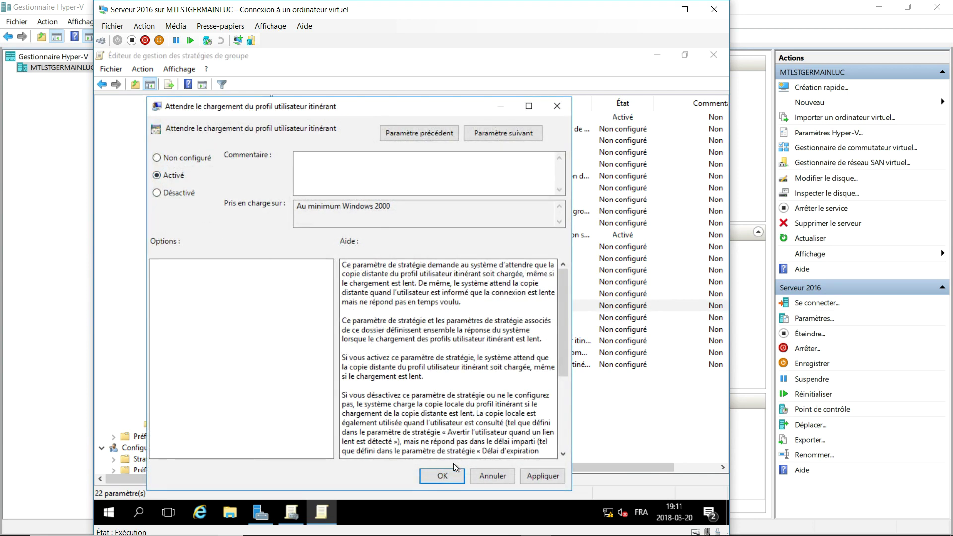
{"action": "left_click", "coordinate": [447, 476]}
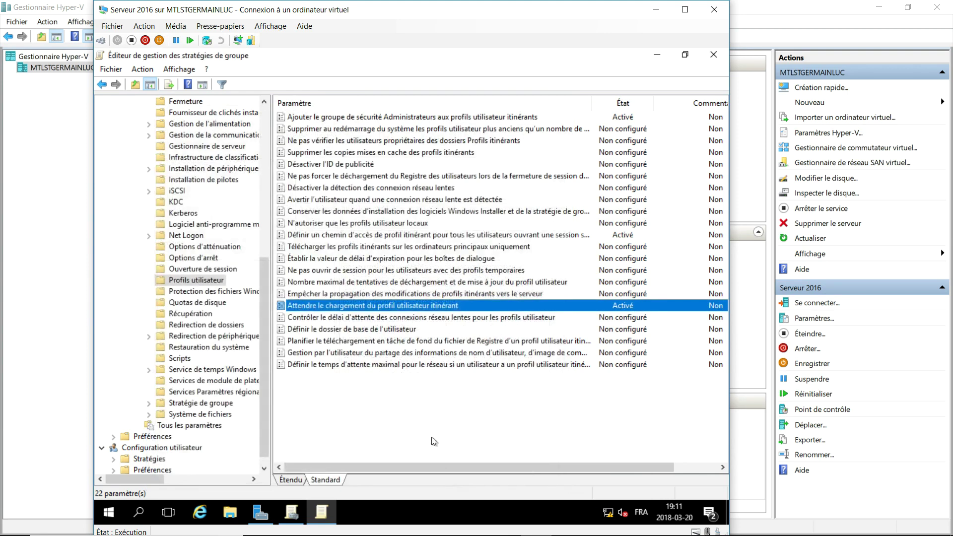
Enable the policy blocking sign-in with temporary profiles, then close the policy editor.
{"action": "double_click", "coordinate": [394, 271]}
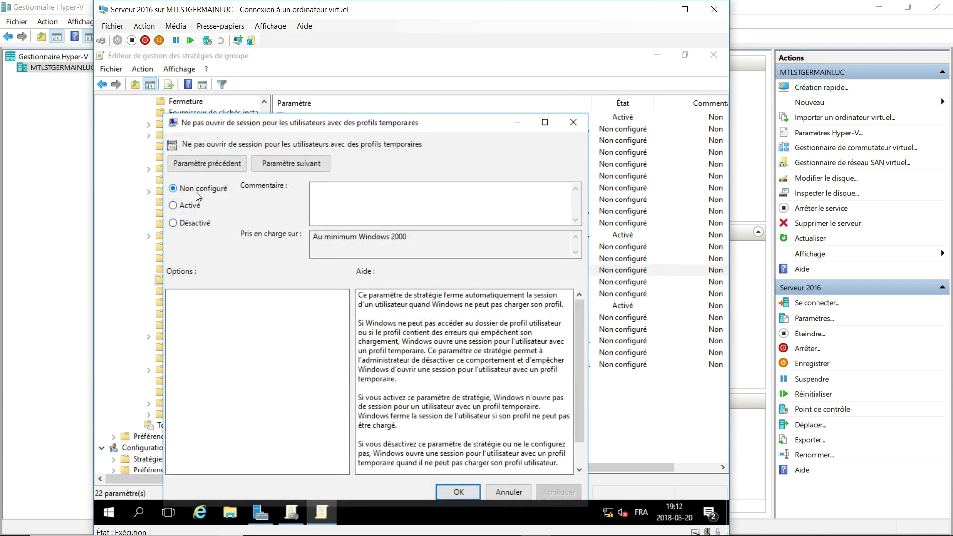
{"action": "left_click", "coordinate": [173, 205]}
{"action": "left_click_drag", "start_coordinate": [313, 117], "coordinate": [328, 60]}
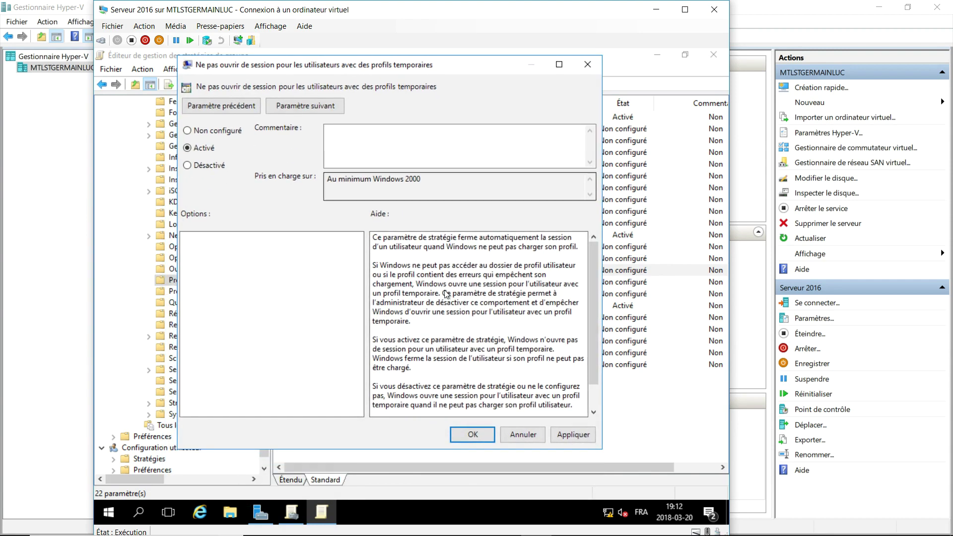
{"action": "left_click", "coordinate": [476, 434]}
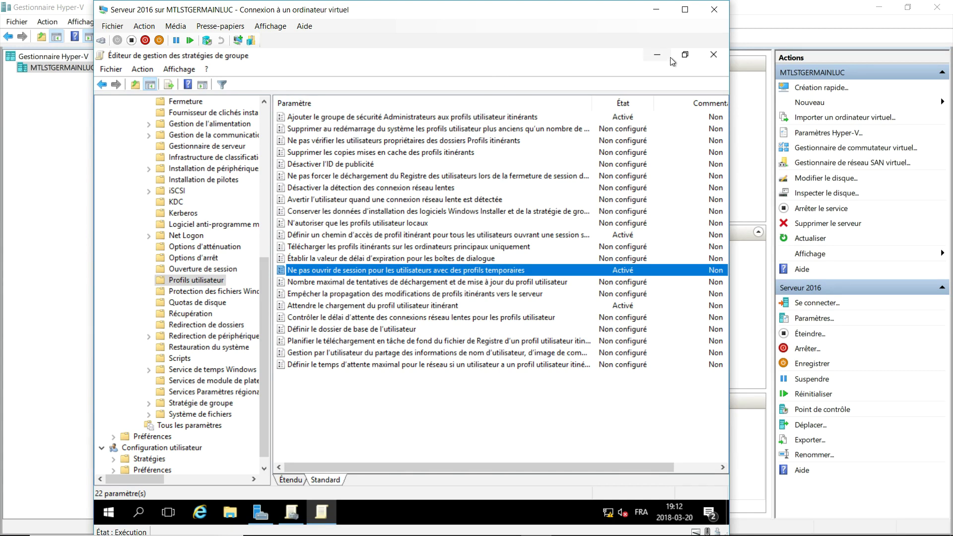
{"action": "left_click", "coordinate": [707, 55]}
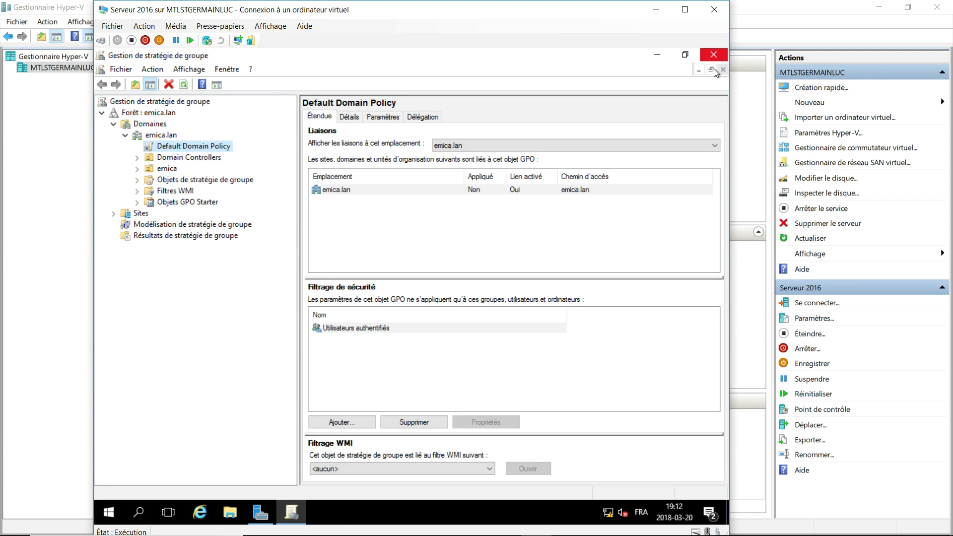
Close Group Policy Management, minimize Server 2016, then connect to and start Win2012.
{"action": "left_click", "coordinate": [719, 55]}
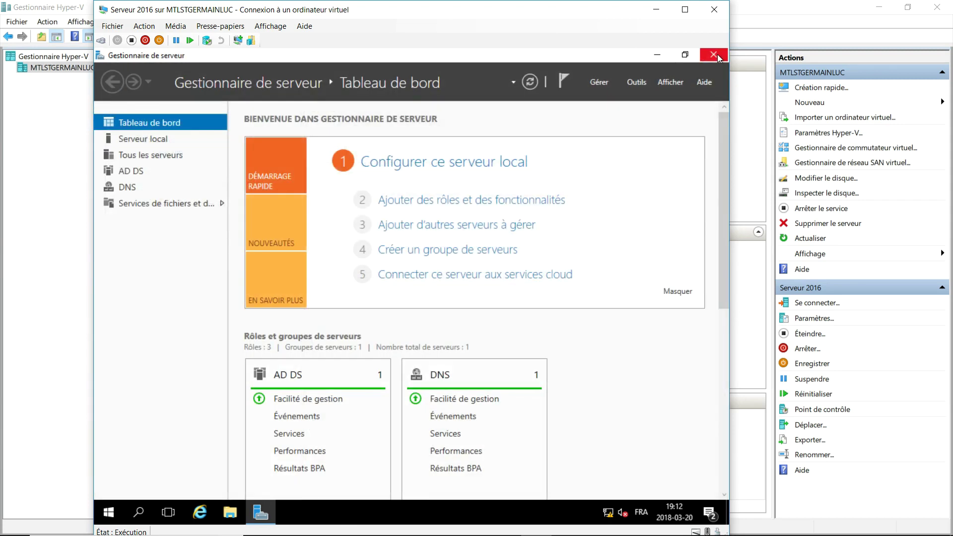
{"action": "left_click", "coordinate": [657, 54]}
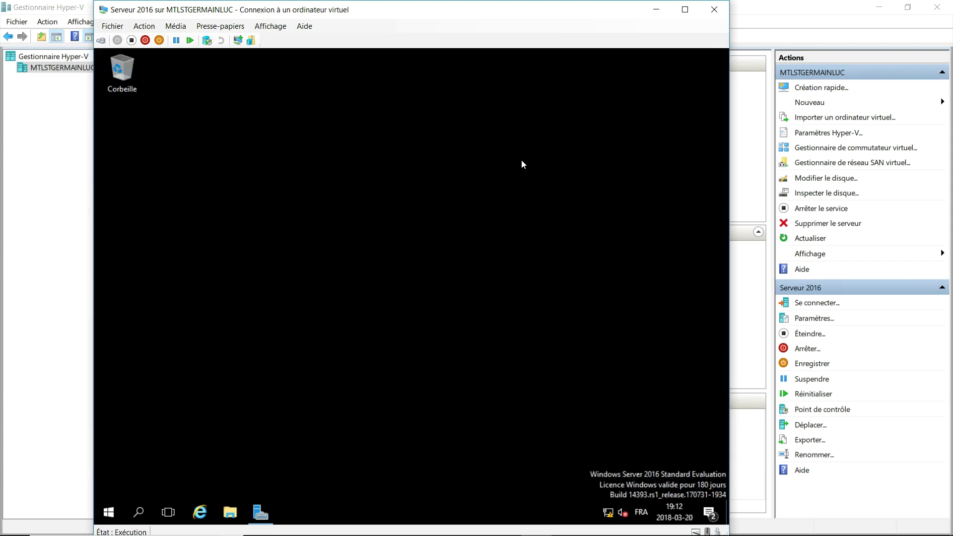
{"action": "left_click", "coordinate": [655, 9]}
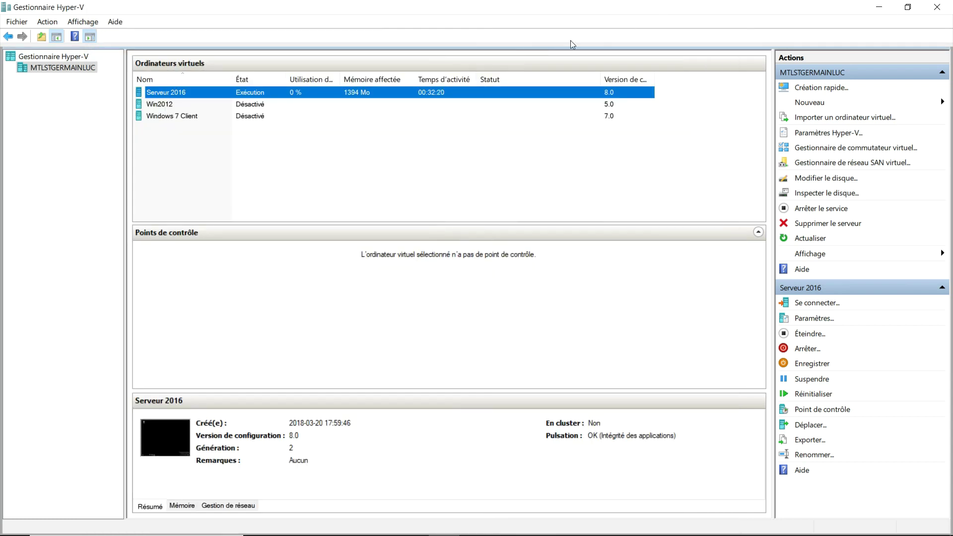
{"action": "left_click", "coordinate": [198, 104]}
{"action": "right_click", "coordinate": [197, 105]}
{"action": "left_click", "coordinate": [226, 112]}
{"action": "left_click", "coordinate": [243, 155]}
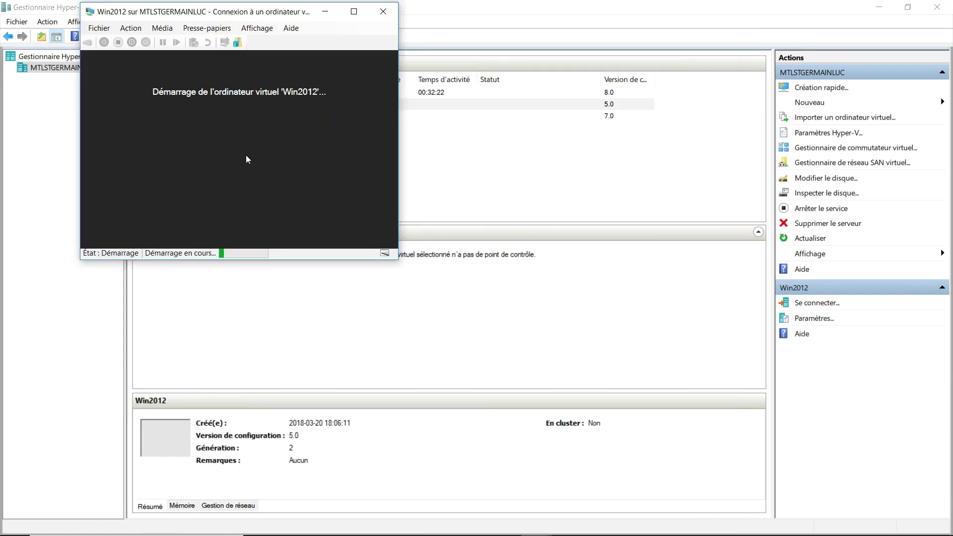
Sign in to Win2012 as another user with the domain administrator account and its password.
{"action": "left_click", "coordinate": [212, 174]}
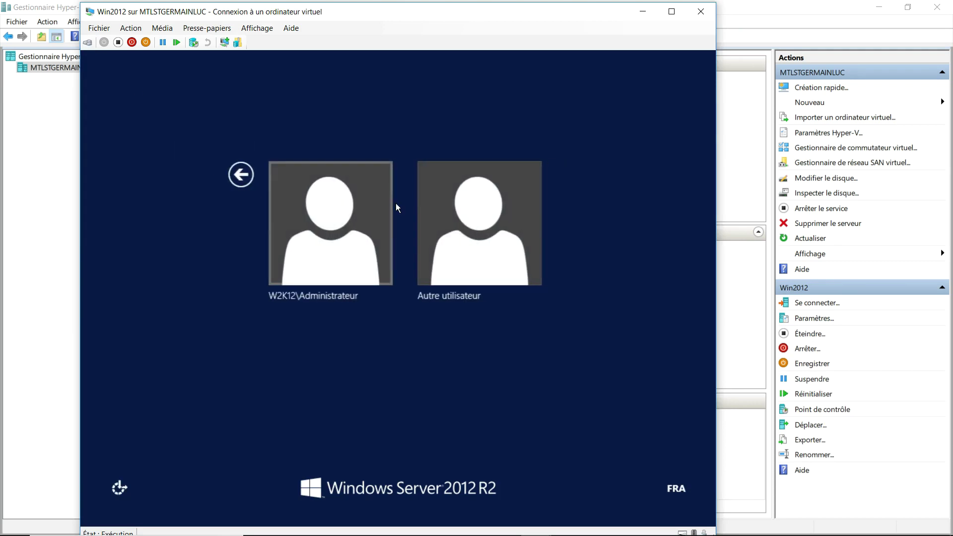
{"action": "left_click", "coordinate": [443, 208]}
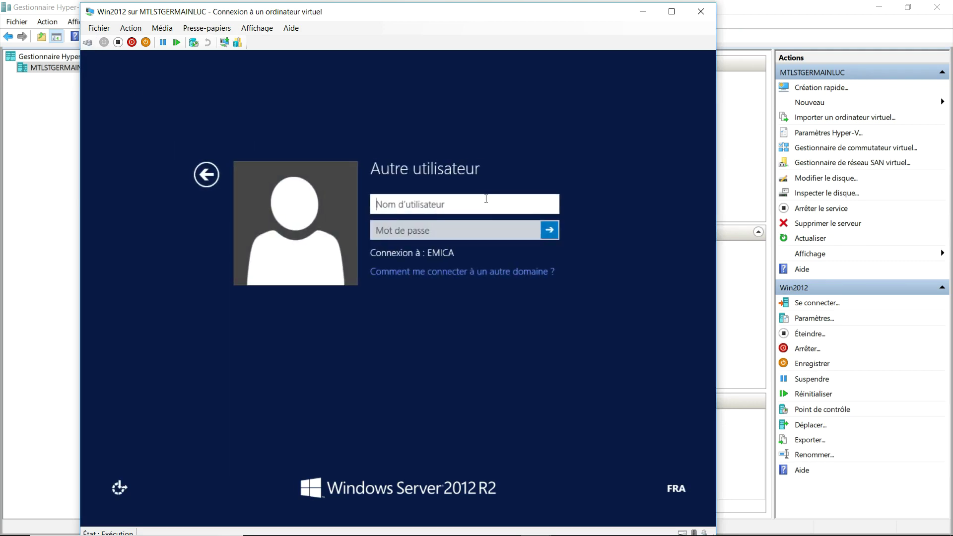
{"action": "type", "text": "administrateur@"}
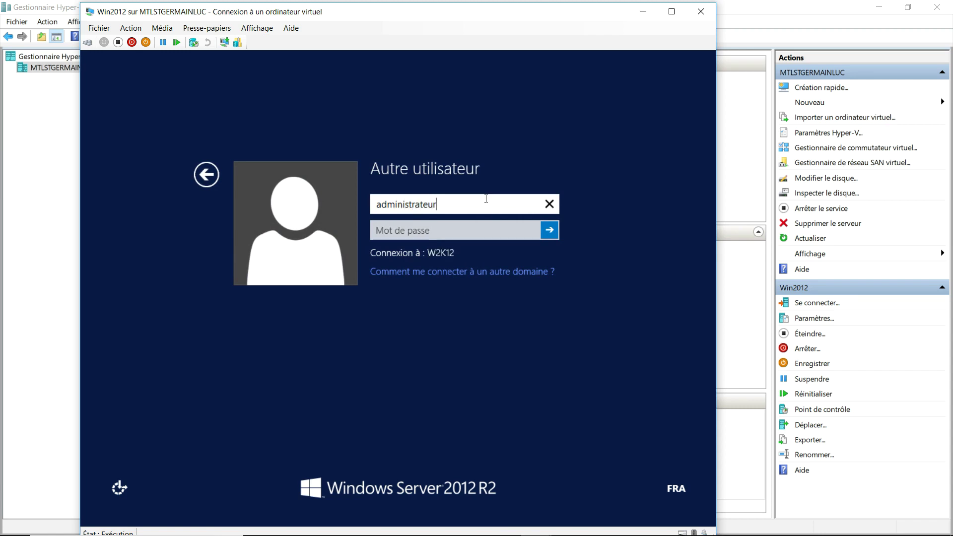
{"action": "type", "text": "emica.lan"}
{"action": "key", "text": "Tab"}
{"action": "type", "text": "••••••••••"}
{"action": "key", "text": "Return"}
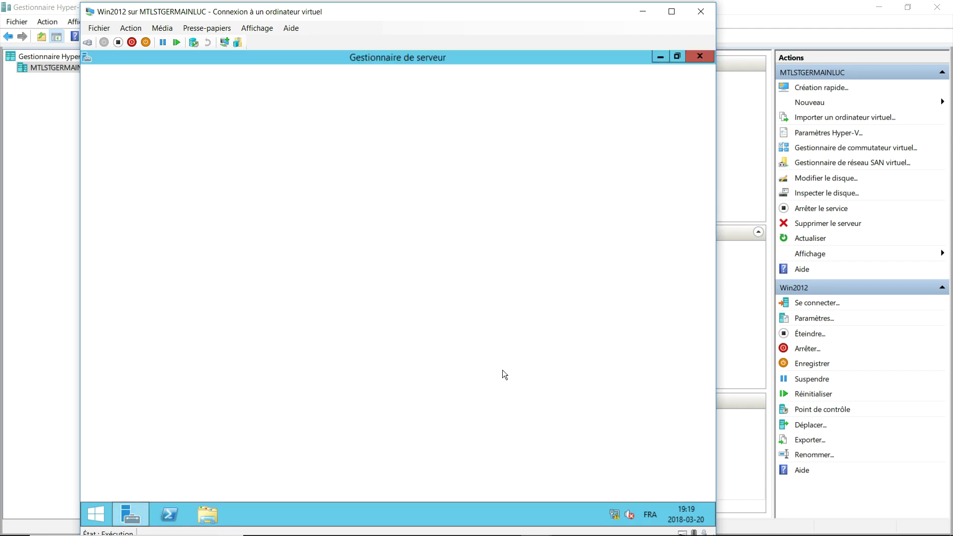
In Win2012's settings, add a hard drive to the SCSI controller and start a new virtual disk.
{"action": "left_click", "coordinate": [214, 512]}
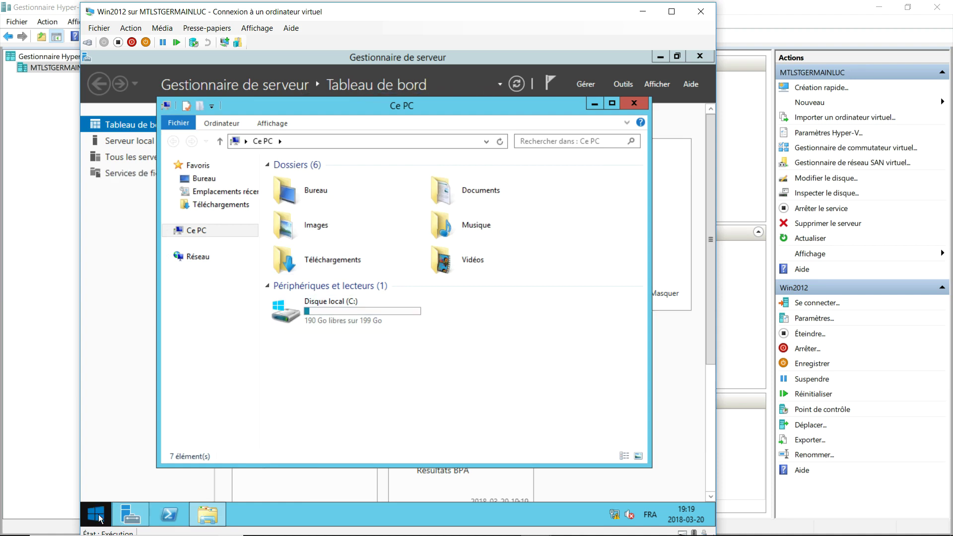
{"action": "left_click", "coordinate": [99, 28]}
{"action": "left_click", "coordinate": [114, 37]}
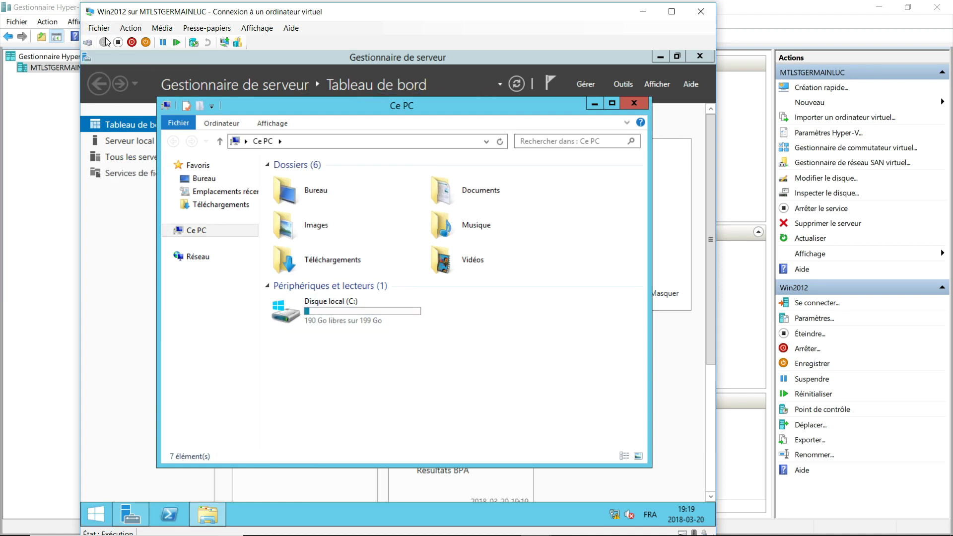
{"action": "left_click", "coordinate": [310, 193]}
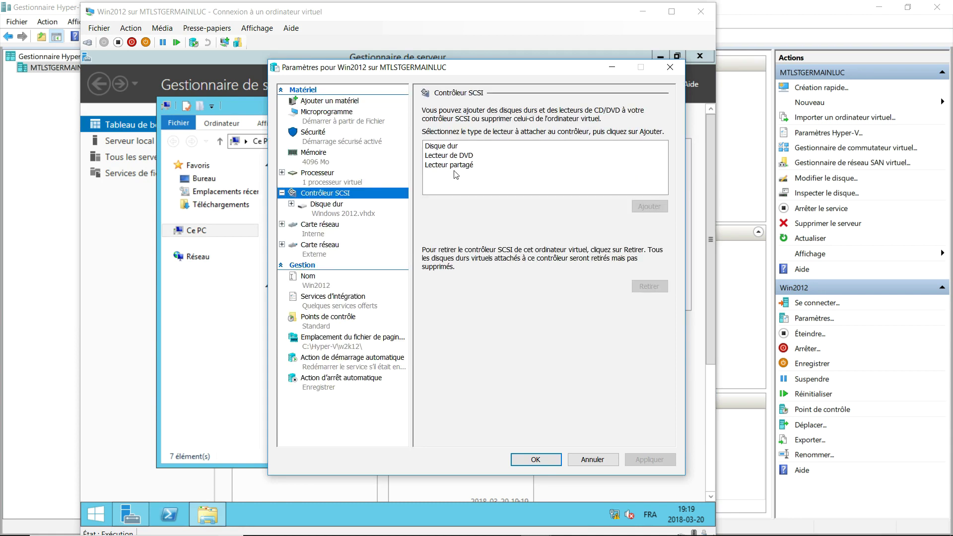
{"action": "left_click", "coordinate": [450, 146]}
{"action": "left_click", "coordinate": [645, 206]}
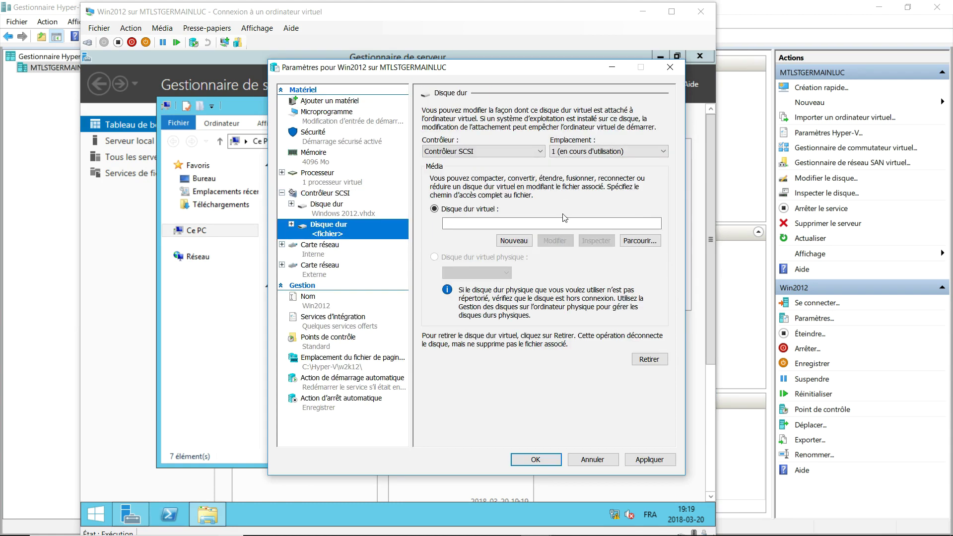
{"action": "left_click", "coordinate": [509, 302]}
Create a 10 GB virtual disk named HDD2 and save the VM settings.
{"action": "left_click", "coordinate": [549, 411]}
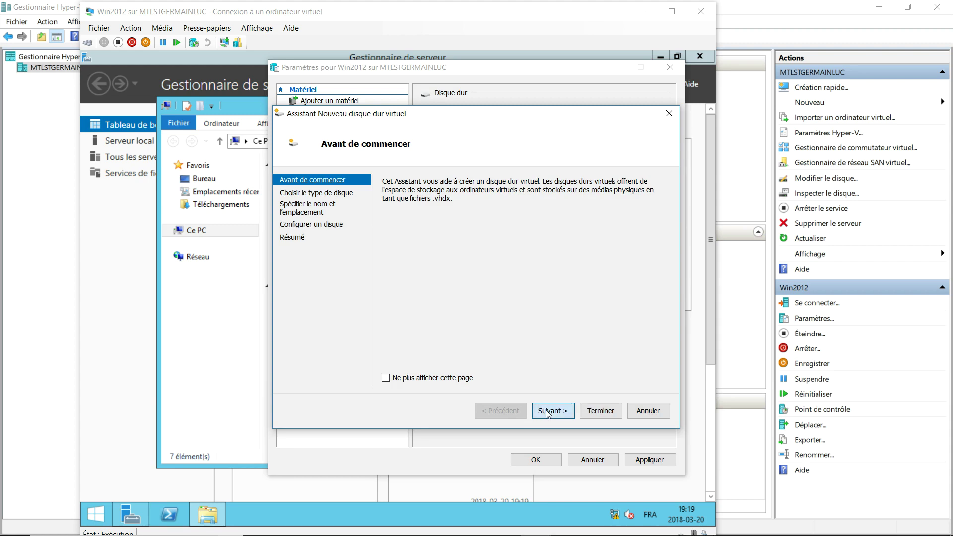
{"action": "left_click", "coordinate": [548, 411]}
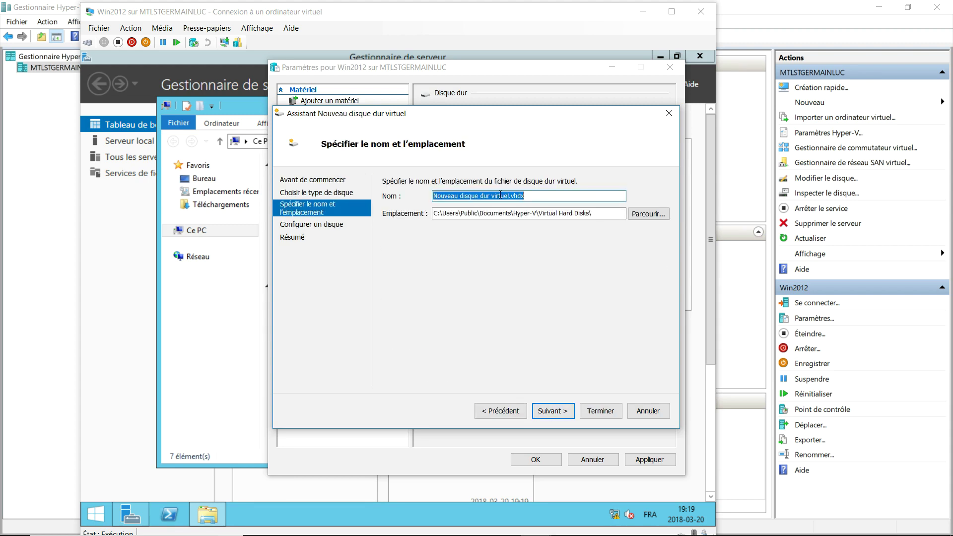
{"action": "left_click", "coordinate": [559, 413]}
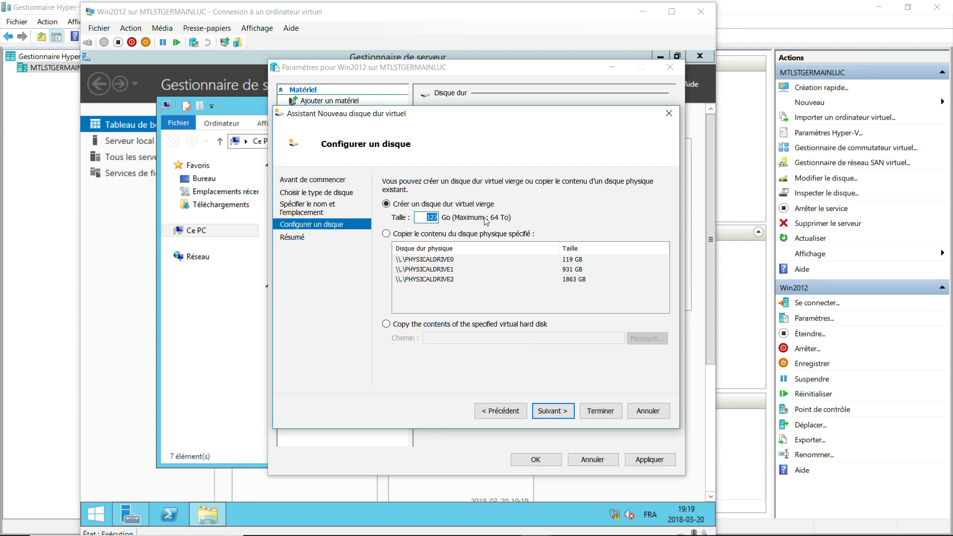
{"action": "type", "text": "10"}
{"action": "left_click", "coordinate": [570, 413]}
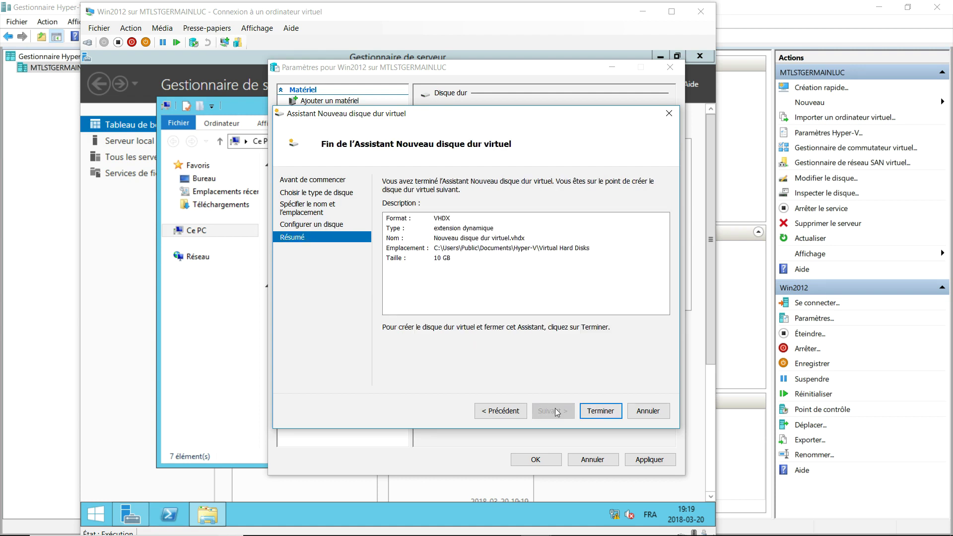
{"action": "left_click", "coordinate": [513, 410]}
{"action": "left_click", "coordinate": [515, 411]}
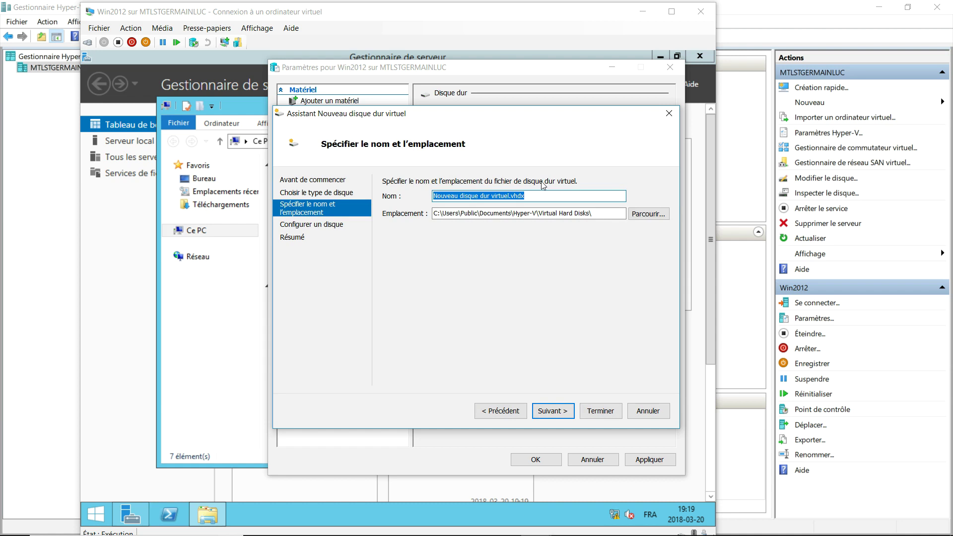
{"action": "type", "text": "HDD2"}
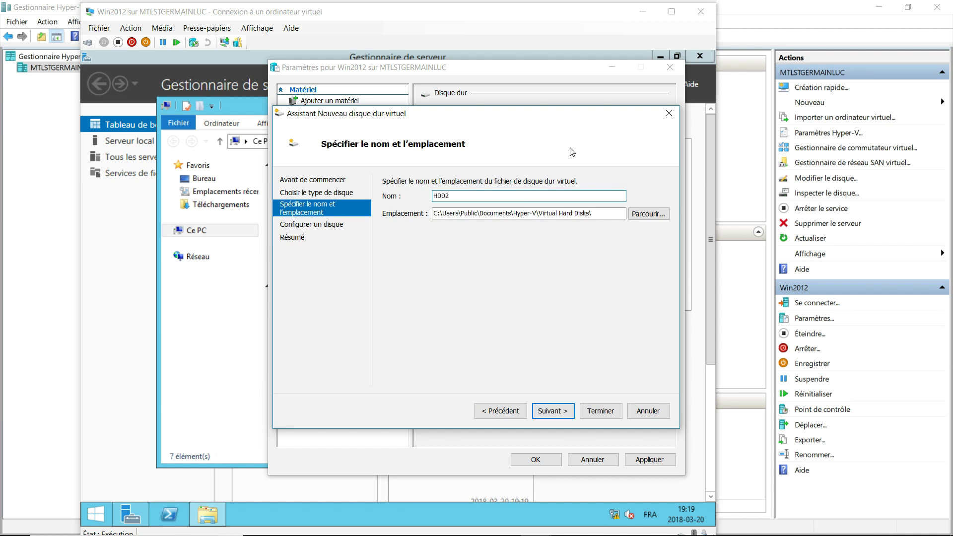
{"action": "left_click", "coordinate": [570, 413]}
{"action": "left_click", "coordinate": [570, 413]}
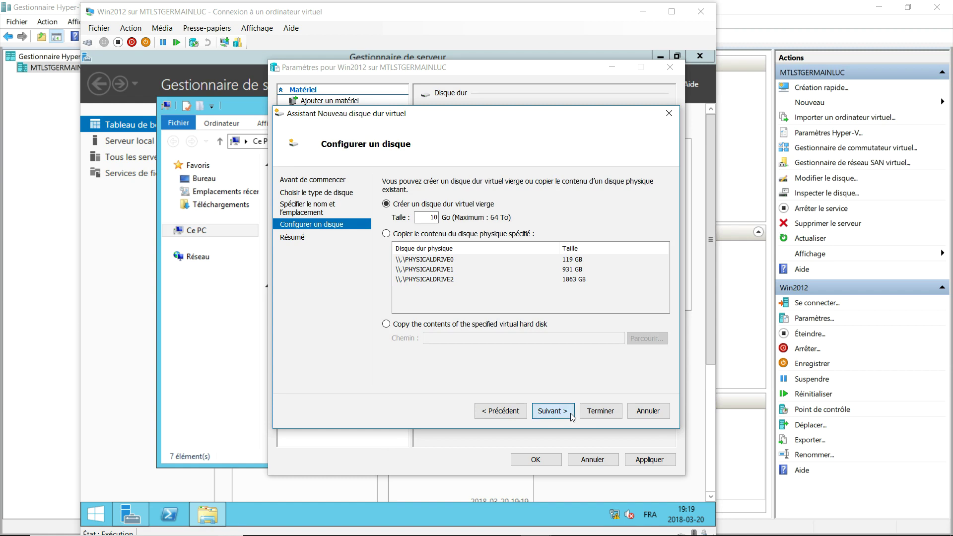
{"action": "left_click", "coordinate": [597, 413]}
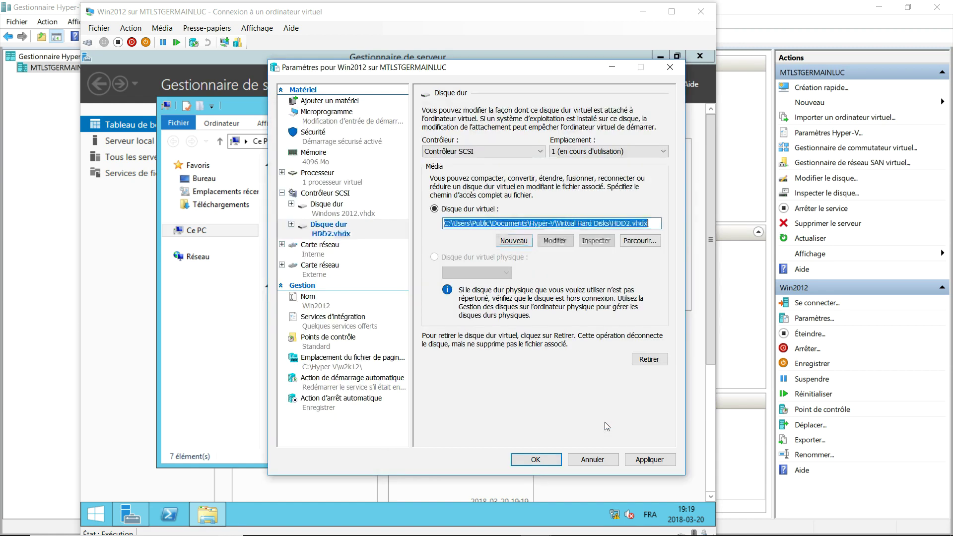
{"action": "left_click", "coordinate": [535, 459]}
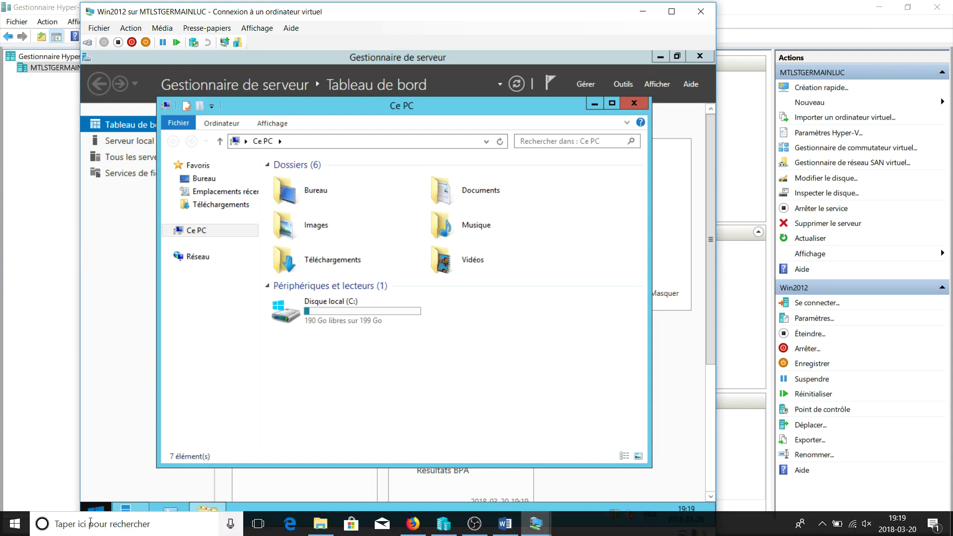
In Gestion des disques, bring Disk 1 online and initialize it.
{"action": "right_click", "coordinate": [101, 508]}
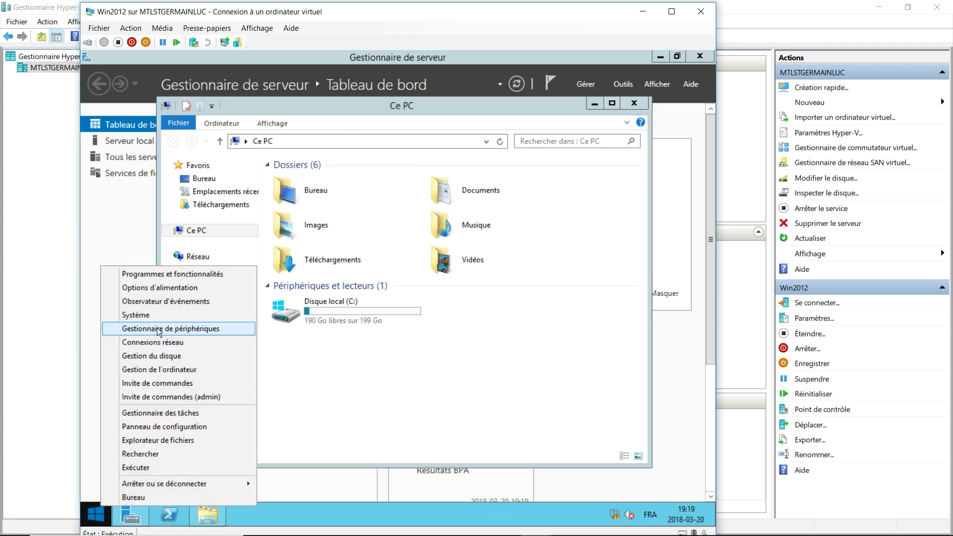
{"action": "left_click", "coordinate": [160, 357]}
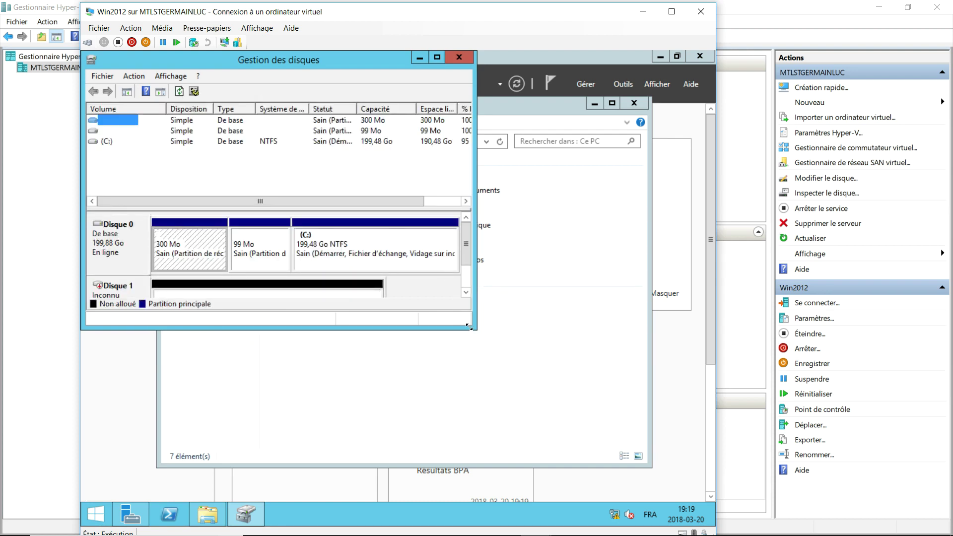
{"action": "right_click", "coordinate": [112, 293]}
{"action": "left_click", "coordinate": [137, 298]}
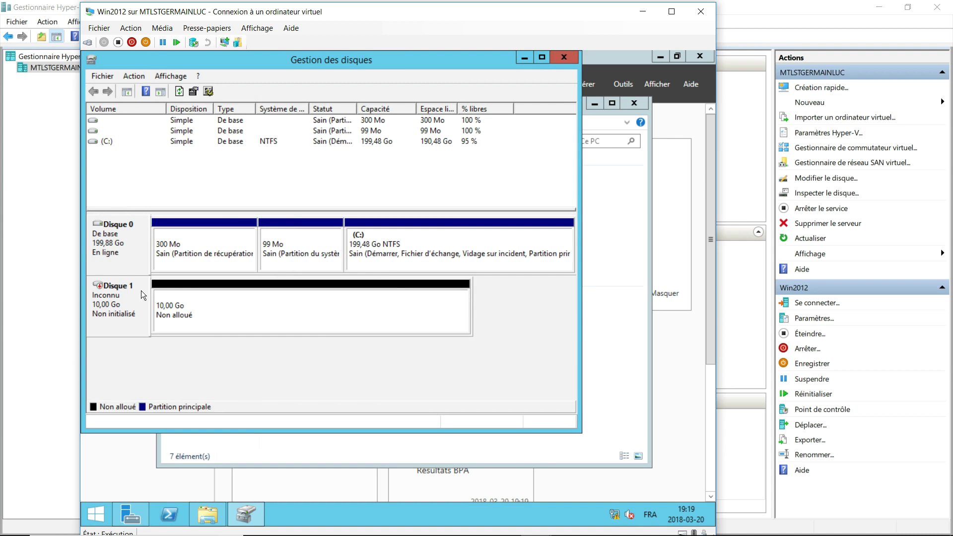
{"action": "right_click", "coordinate": [141, 291]}
{"action": "left_click", "coordinate": [157, 296]}
{"action": "left_click", "coordinate": [374, 320]}
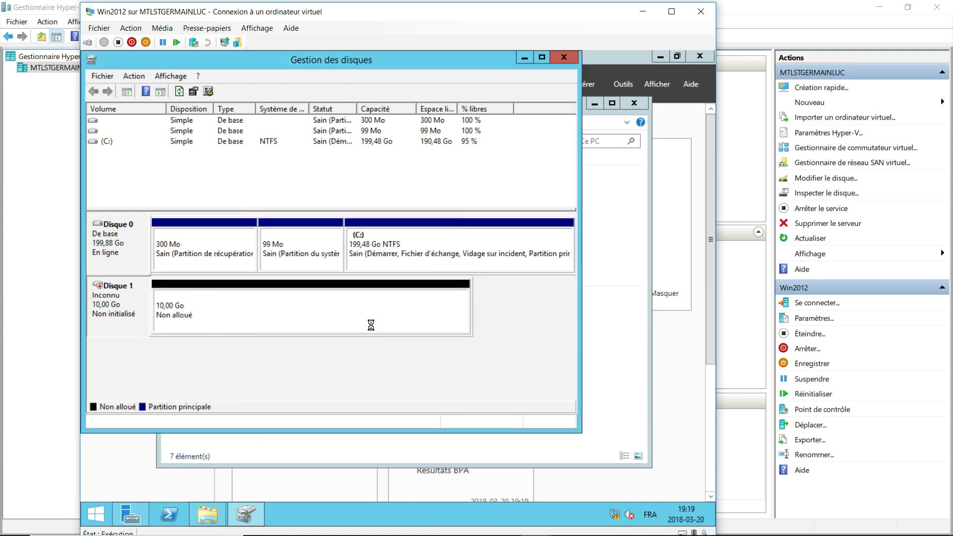
Start a new simple volume on Disk 1 using its full size and drive letter D.
{"action": "right_click", "coordinate": [260, 308]}
{"action": "left_click", "coordinate": [311, 315]}
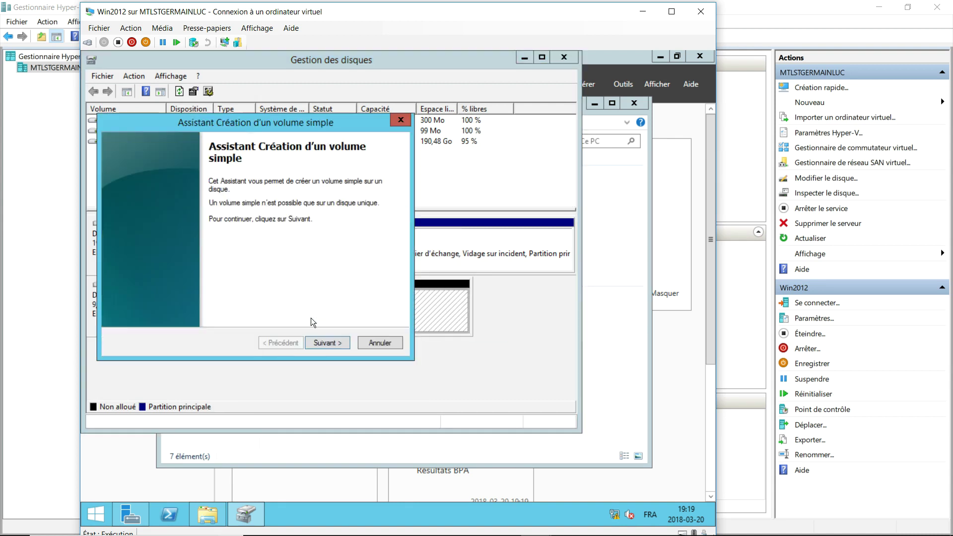
{"action": "left_click", "coordinate": [341, 342]}
{"action": "left_click", "coordinate": [339, 346]}
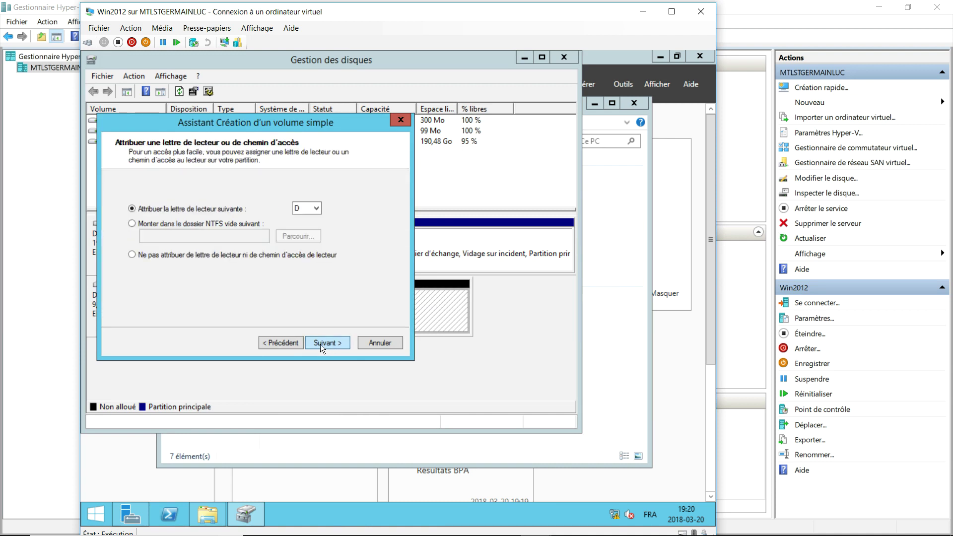
{"action": "left_click", "coordinate": [320, 344]}
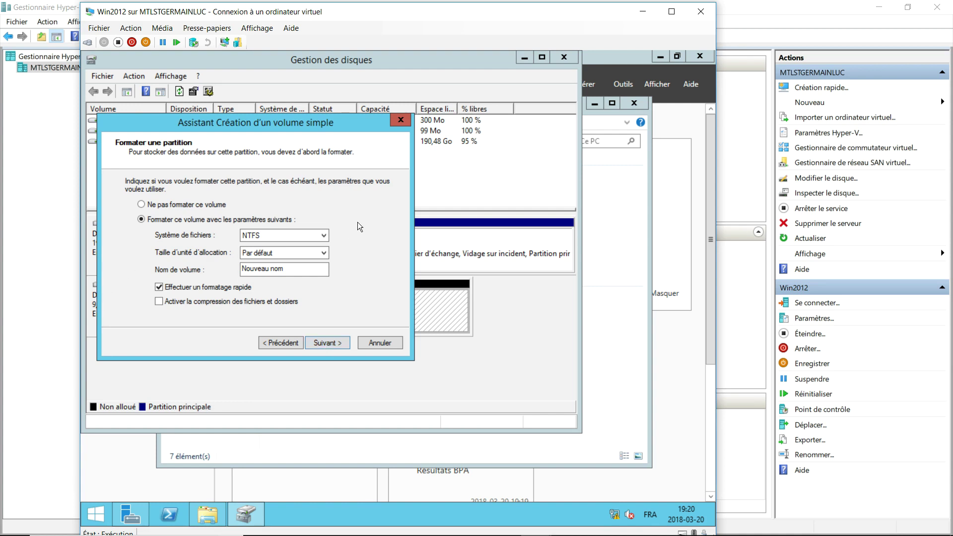
Name the NTFS volume Share, finish the wizard, and close disk management.
{"action": "key", "text": "Tab"}
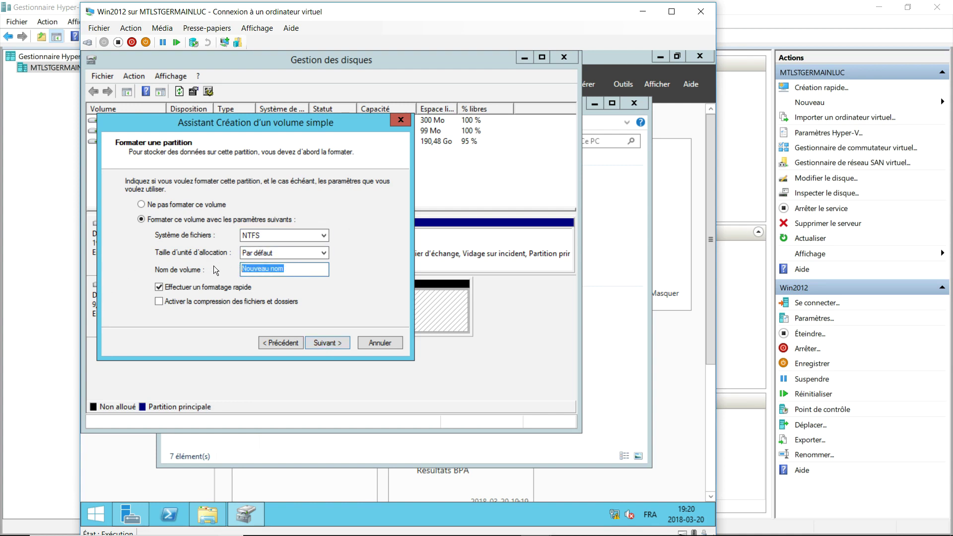
{"action": "type", "text": "Parat"}
{"action": "key", "text": "BackSpace"}
{"action": "key", "text": "BackSpace"}
{"action": "type", "text": "tage"}
{"action": "left_click_drag", "start_coordinate": [240, 267], "coordinate": [321, 280]}
{"action": "key", "text": "BackSpace"}
{"action": "type", "text": "Sahr"}
{"action": "key", "text": "BackSpace"}
{"action": "type", "text": "hare"}
{"action": "left_click", "coordinate": [319, 340]}
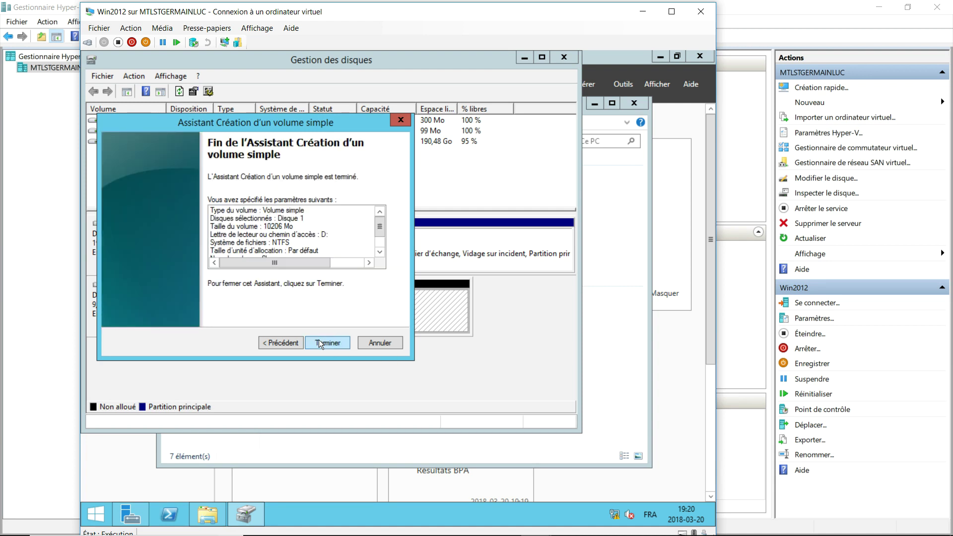
{"action": "left_click", "coordinate": [324, 341]}
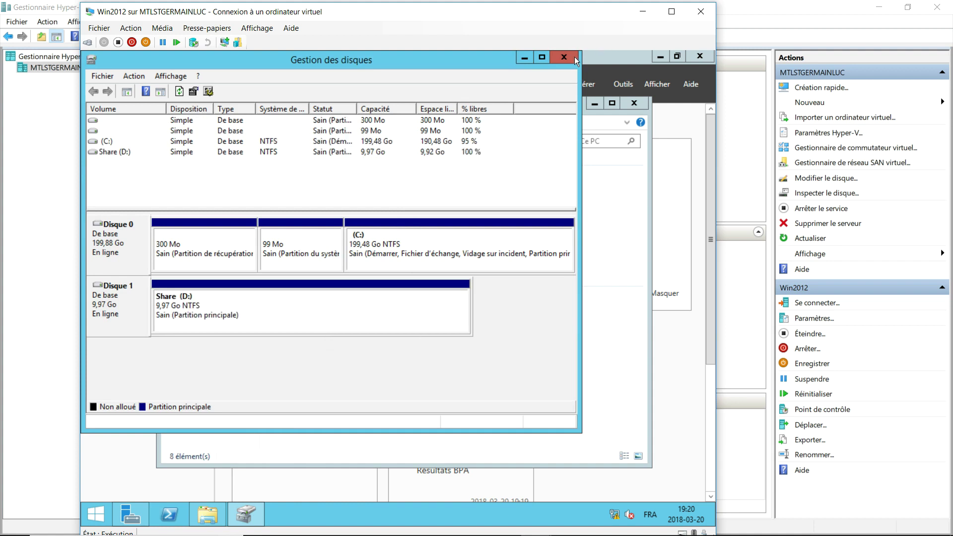
{"action": "left_click", "coordinate": [573, 58]}
{"action": "left_click", "coordinate": [497, 320]}
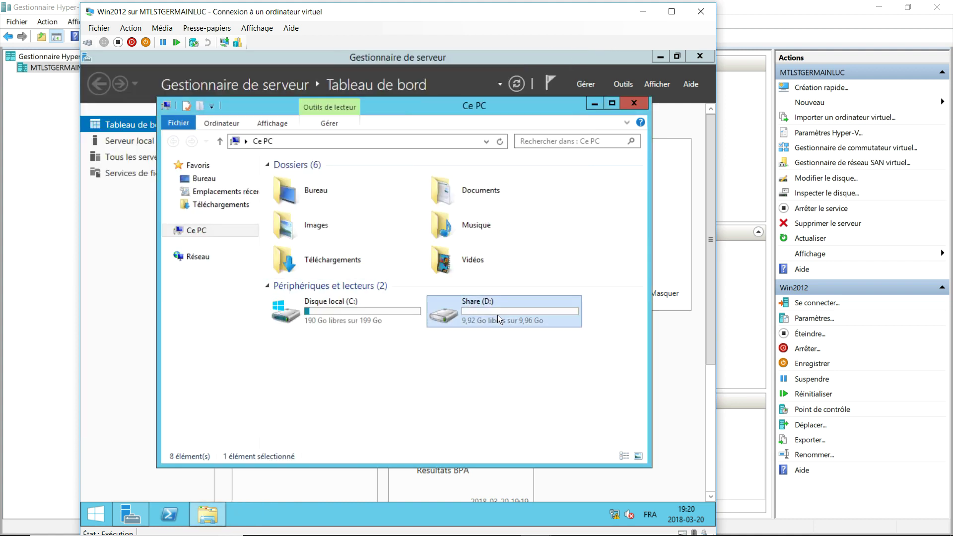
Create a new folder named Base on the Share (D:) drive.
{"action": "double_click", "coordinate": [497, 315]}
{"action": "right_click", "coordinate": [354, 257]}
{"action": "mouse_move", "coordinate": [400, 383]}
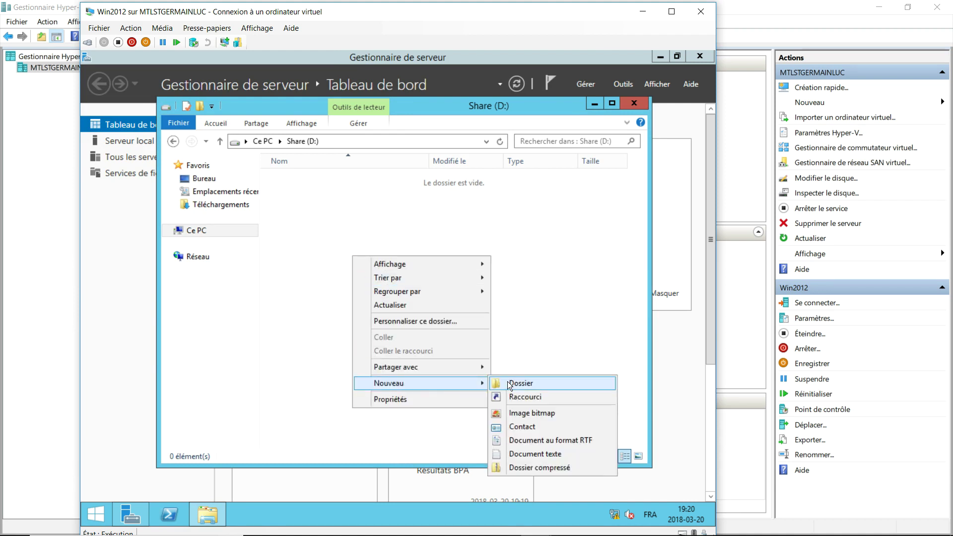
{"action": "left_click", "coordinate": [508, 384]}
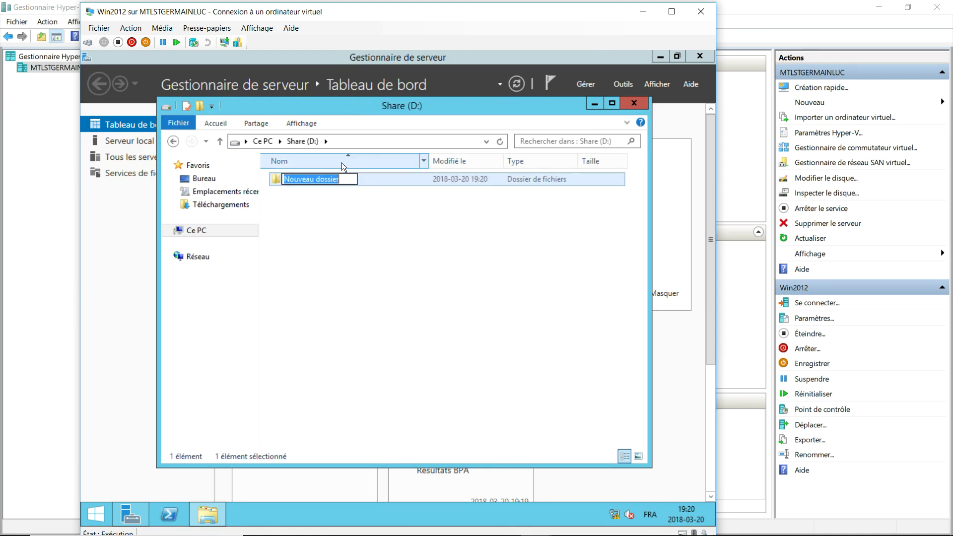
{"action": "type", "text": "Base"}
{"action": "left_click", "coordinate": [349, 225]}
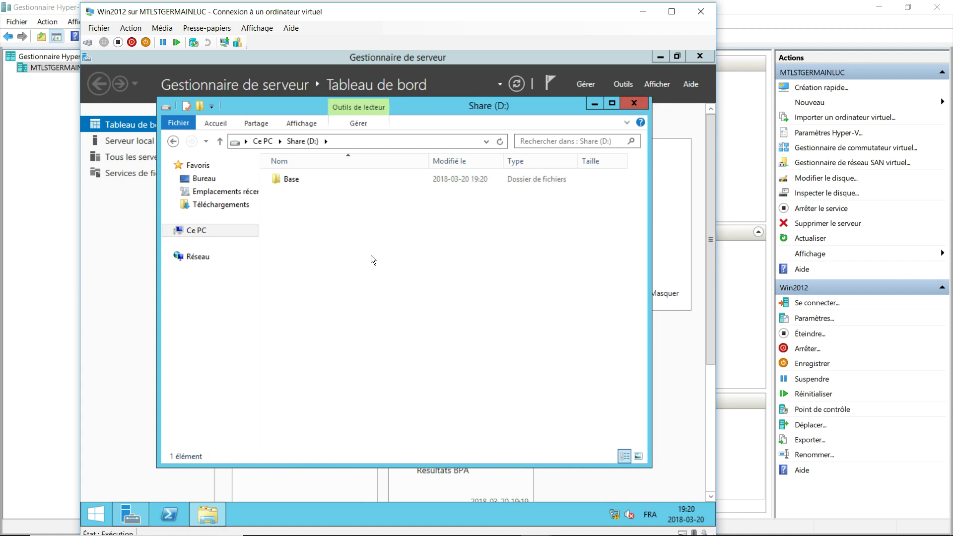
Share Base via Partage avancé and remove Tout le monde from its share permissions.
{"action": "left_click", "coordinate": [303, 181]}
{"action": "right_click", "coordinate": [302, 182]}
{"action": "left_click", "coordinate": [364, 365]}
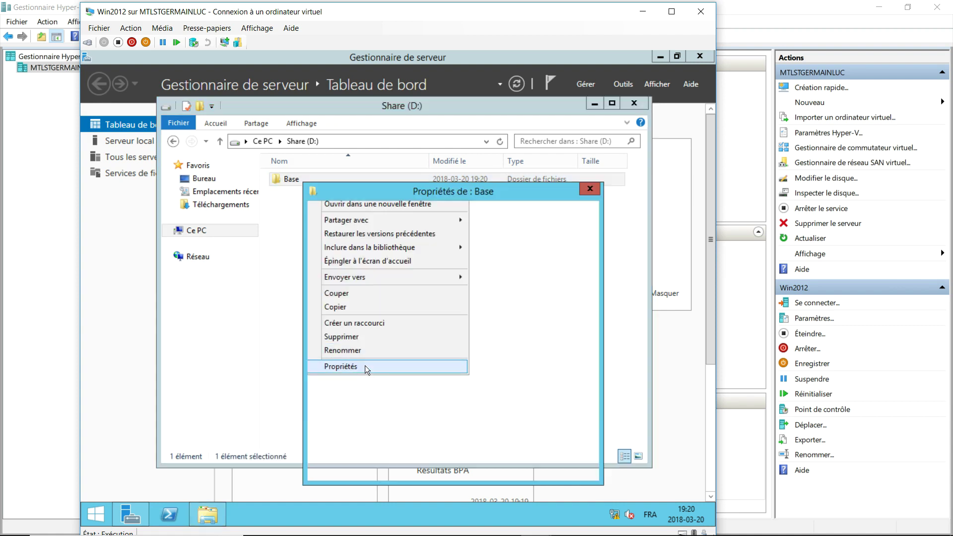
{"action": "left_click", "coordinate": [358, 212]}
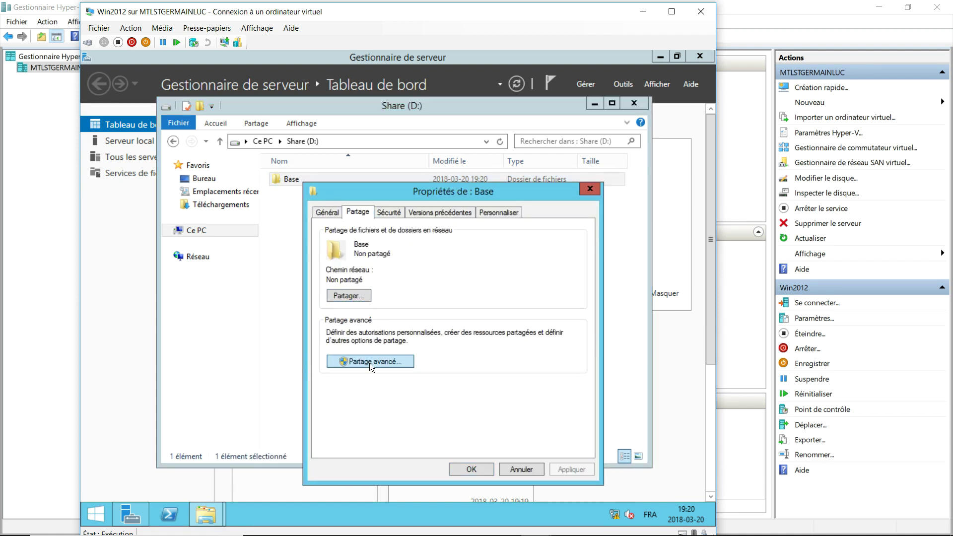
{"action": "left_click", "coordinate": [370, 362]}
{"action": "left_click", "coordinate": [326, 235]}
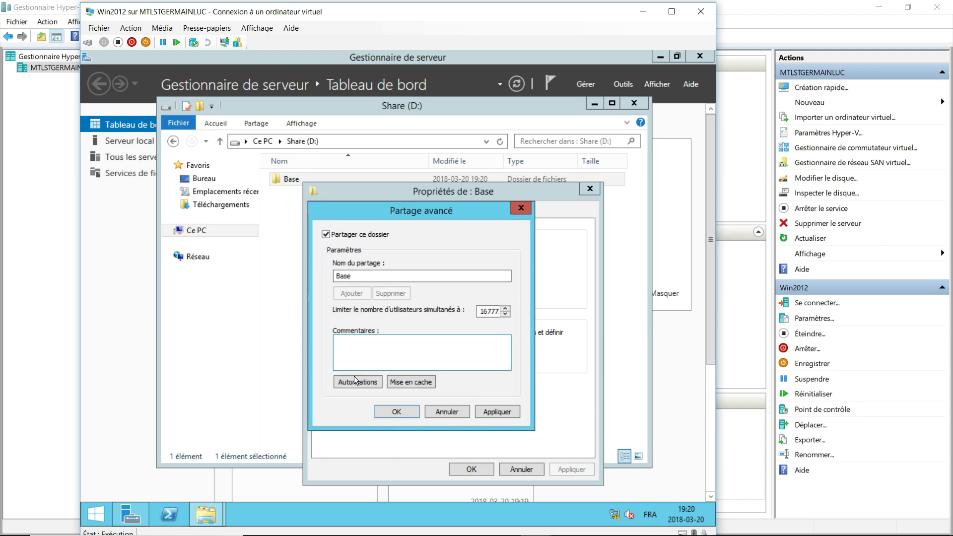
{"action": "left_click", "coordinate": [356, 380]}
{"action": "left_click_drag", "start_coordinate": [440, 220], "coordinate": [452, 166]}
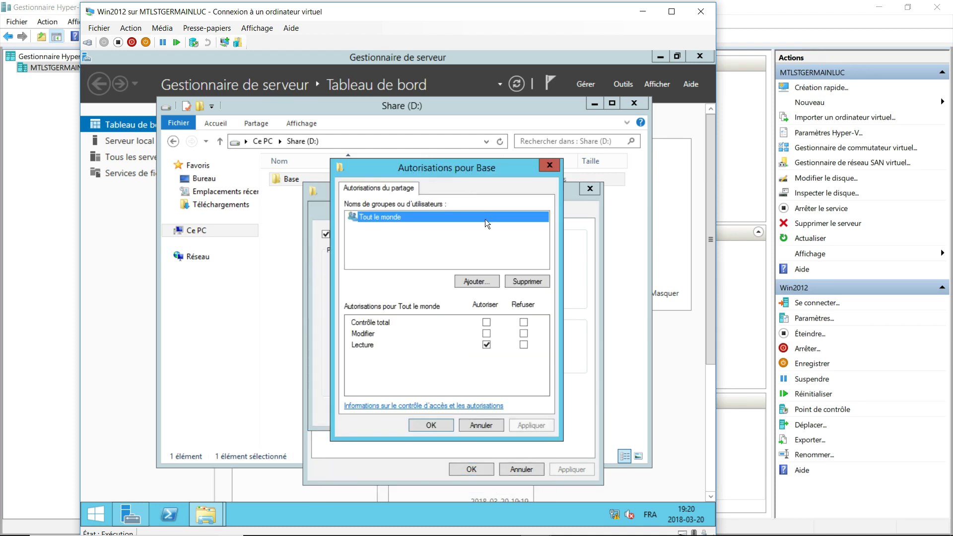
{"action": "left_click", "coordinate": [508, 278]}
Search for 'admin', then remove the Administrateurs clés group that was added by mistake.
{"action": "left_click", "coordinate": [494, 282]}
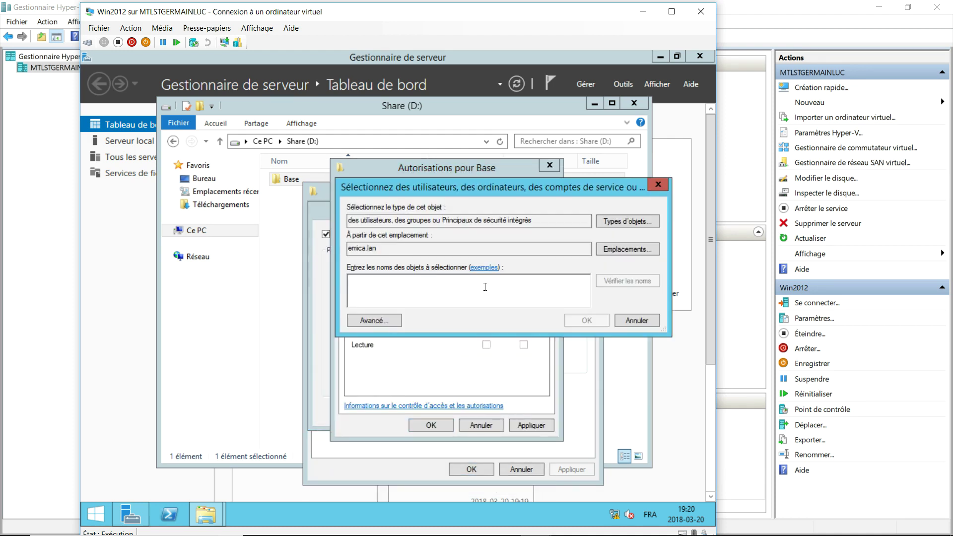
{"action": "type", "text": "admin"}
{"action": "key", "text": "Return"}
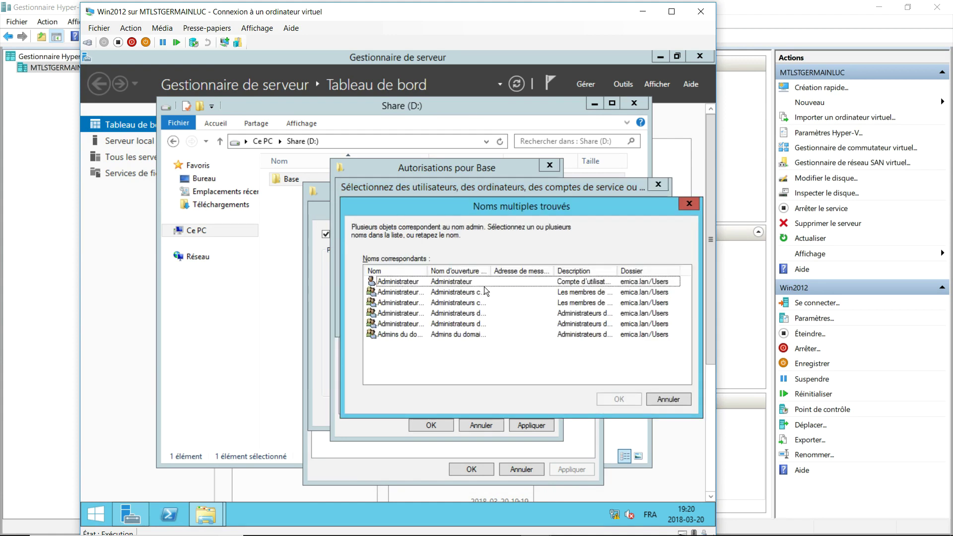
{"action": "double_click", "coordinate": [467, 296]}
{"action": "key", "text": "Return"}
{"action": "left_click", "coordinate": [487, 322]}
{"action": "left_click", "coordinate": [414, 217]}
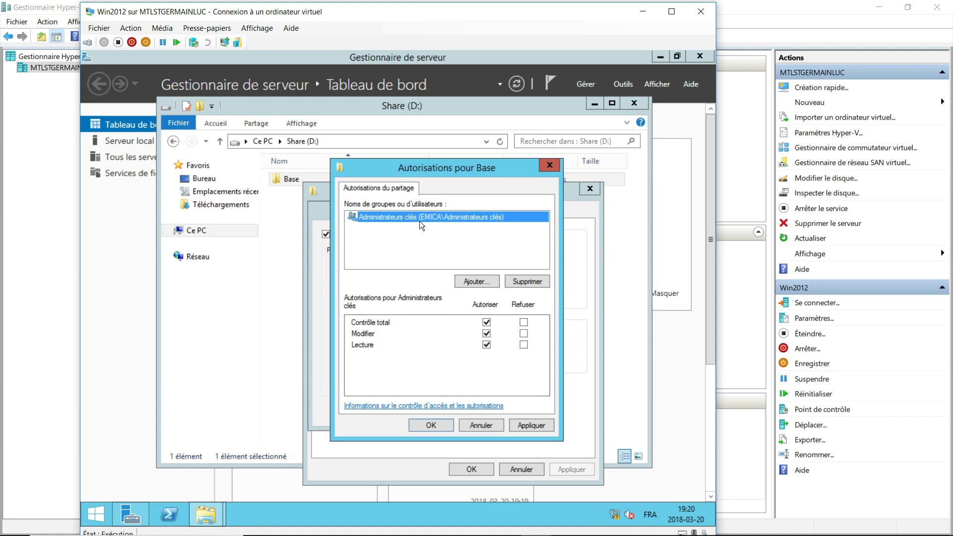
{"action": "left_click", "coordinate": [519, 282]}
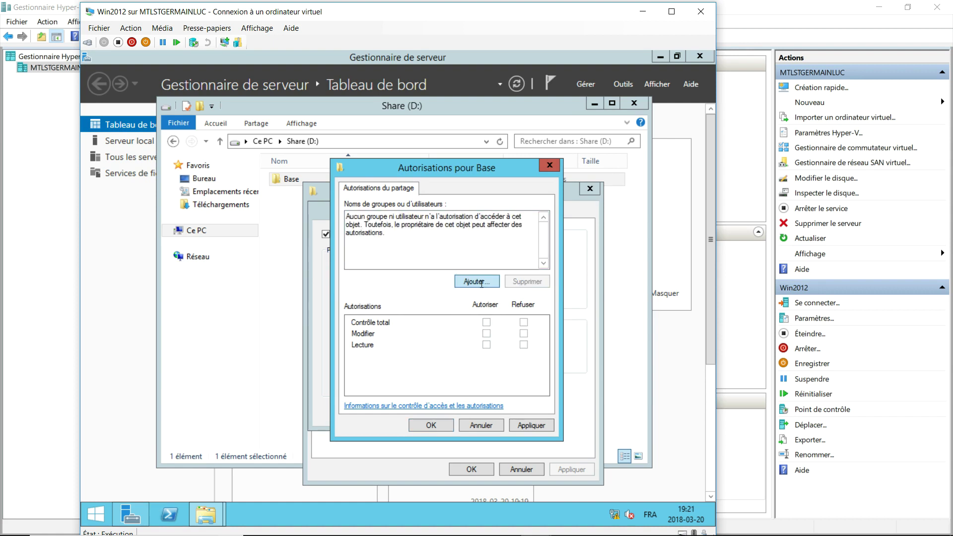
Add Admins du domaine to Base's share permissions.
{"action": "left_click", "coordinate": [477, 282]}
{"action": "type", "text": "admin"}
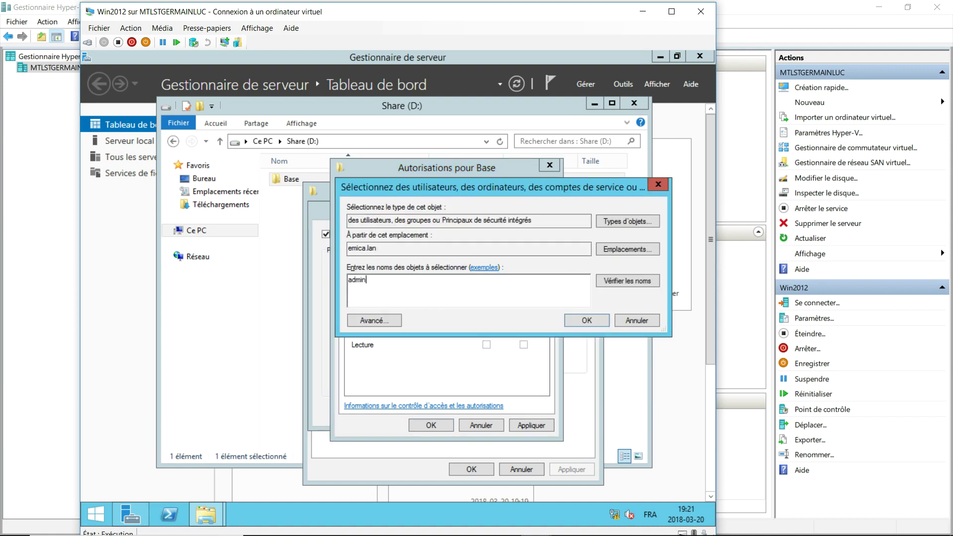
{"action": "key", "text": "Return"}
{"action": "double_click", "coordinate": [405, 334]}
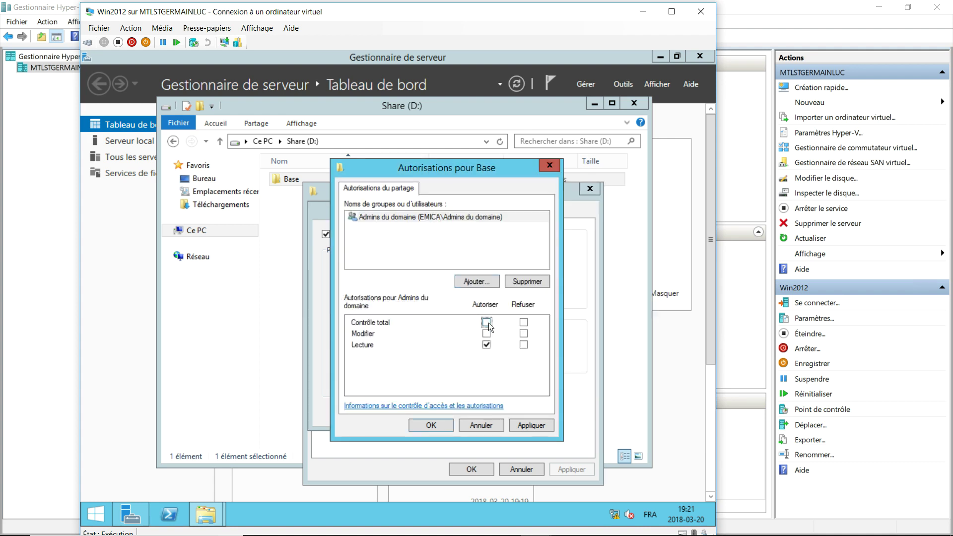
Add DL_emica with Modifier allowed, then apply and close the share permissions.
{"action": "left_click", "coordinate": [477, 282]}
{"action": "type", "text": "dl"}
{"action": "key", "text": "Return"}
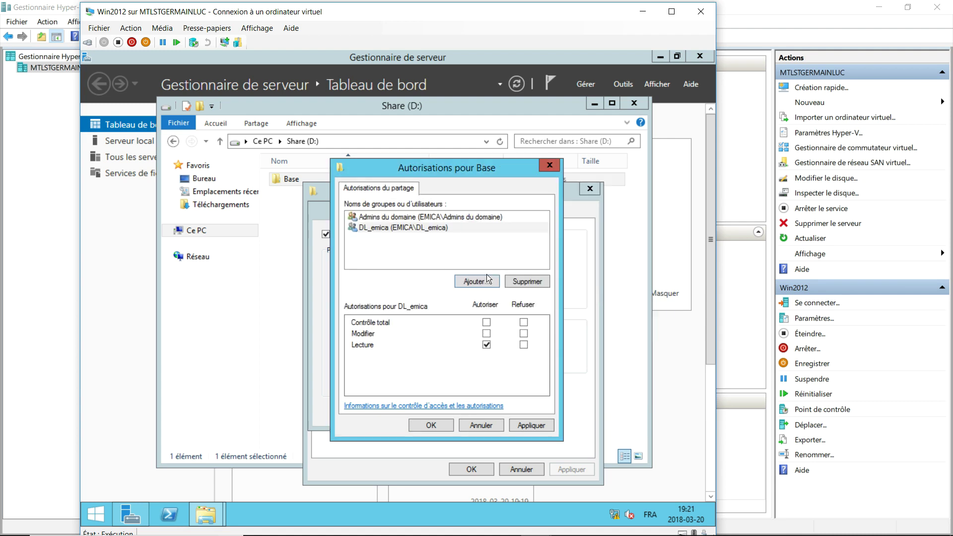
{"action": "left_click", "coordinate": [487, 334]}
{"action": "left_click", "coordinate": [532, 428]}
{"action": "left_click", "coordinate": [431, 425]}
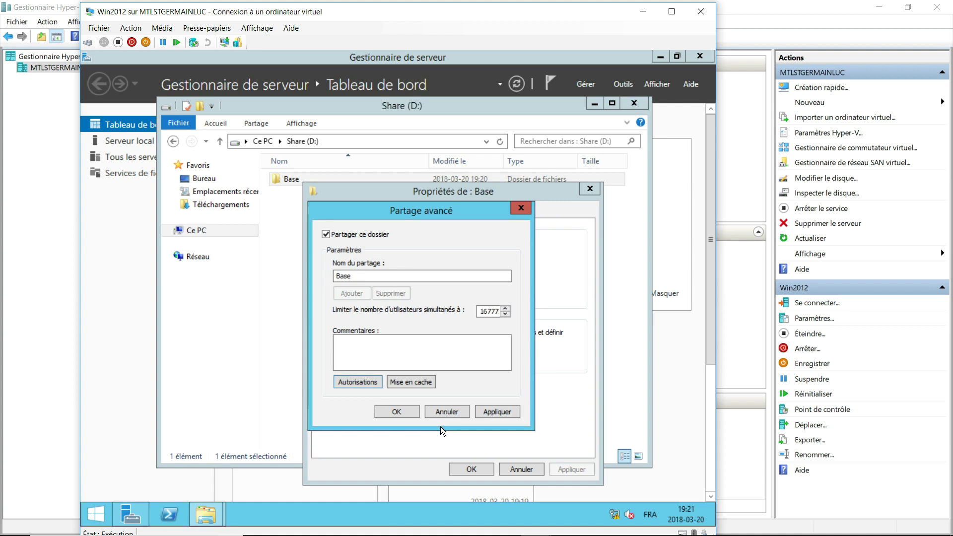
Confirm Partage avancé and show the Sécurité tab of Base's properties.
{"action": "left_click", "coordinate": [402, 415]}
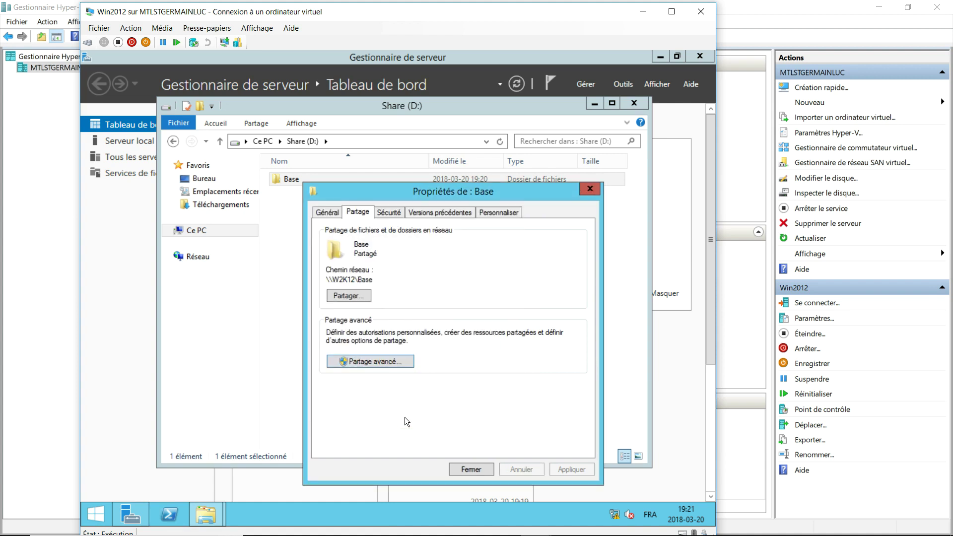
{"action": "left_click", "coordinate": [397, 212]}
{"action": "left_click_drag", "start_coordinate": [445, 199], "coordinate": [450, 162]}
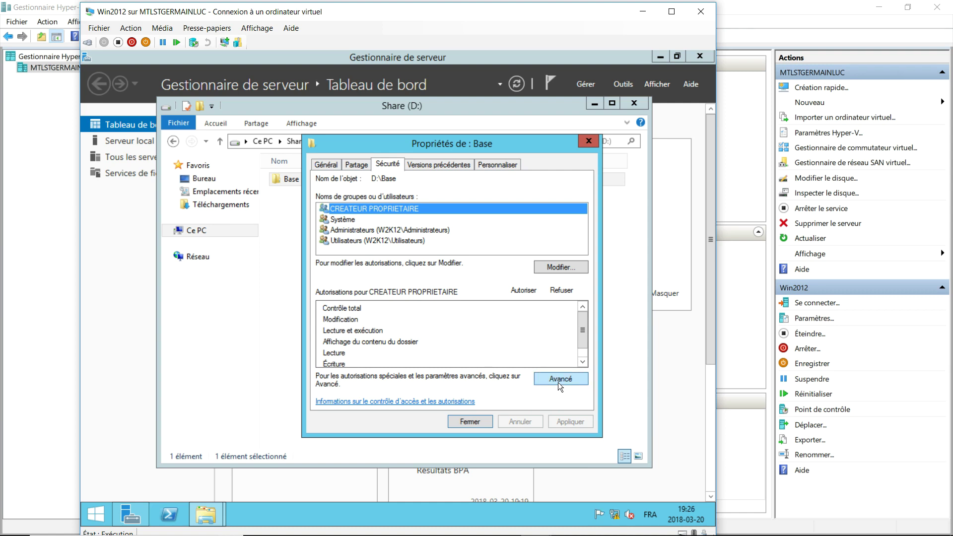
Disable inheritance on Base, converting inherited permissions into explicit ones.
{"action": "left_click", "coordinate": [558, 382]}
{"action": "left_click", "coordinate": [231, 379]}
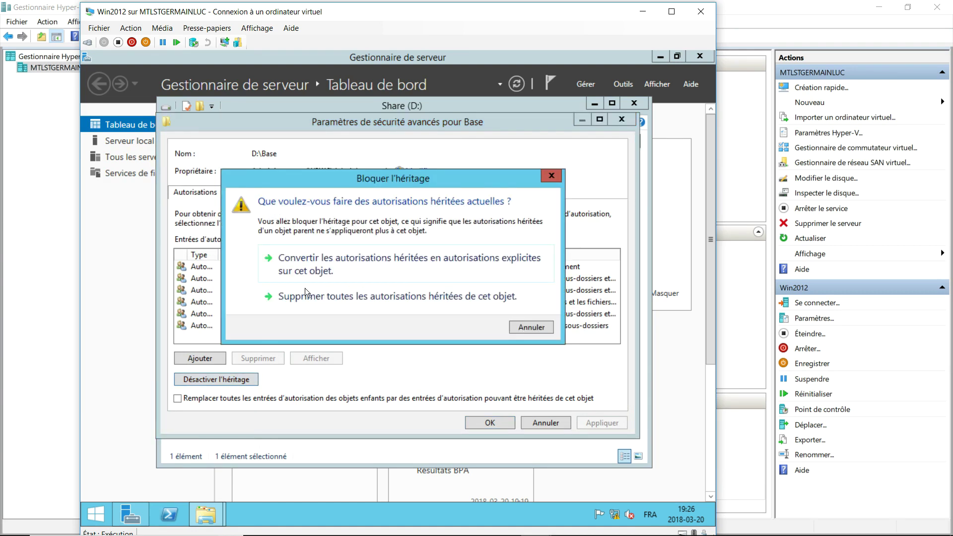
{"action": "left_click", "coordinate": [316, 257]}
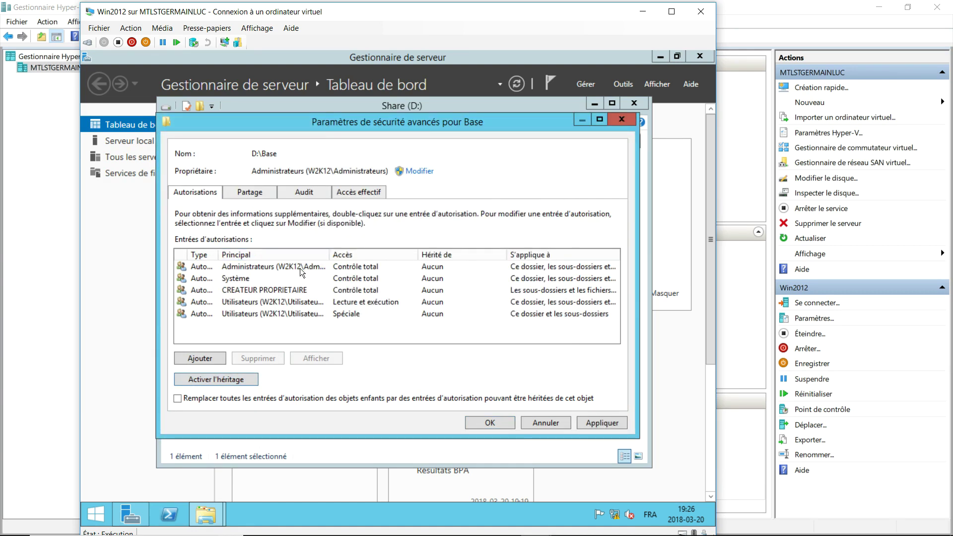
{"action": "left_click_drag", "start_coordinate": [329, 254], "coordinate": [395, 254]}
Remove both Utilisateurs entries, CREATEUR PROPRIETAIRE and Système, leaving only Administrateurs.
{"action": "left_click", "coordinate": [248, 315]}
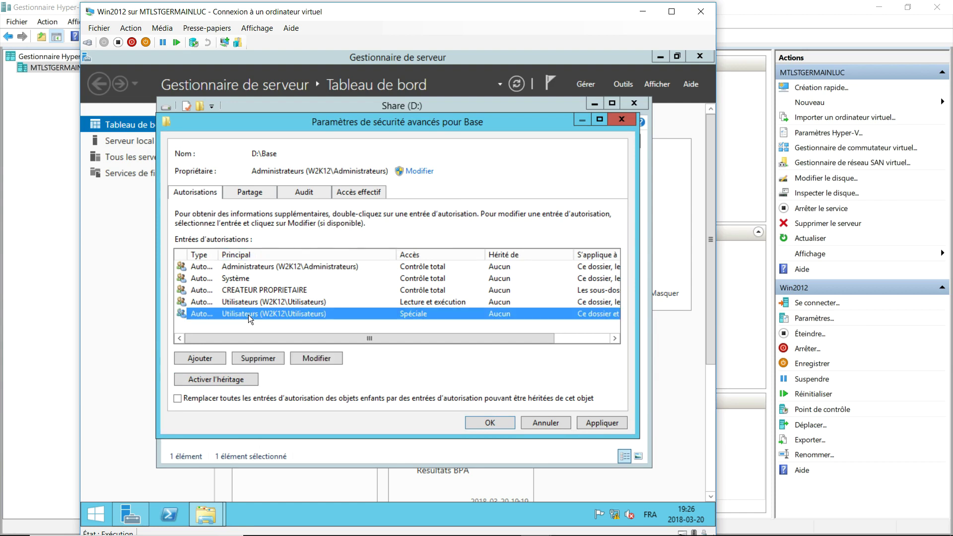
{"action": "left_click", "coordinate": [264, 362]}
{"action": "left_click", "coordinate": [264, 358]}
{"action": "left_click", "coordinate": [264, 358]}
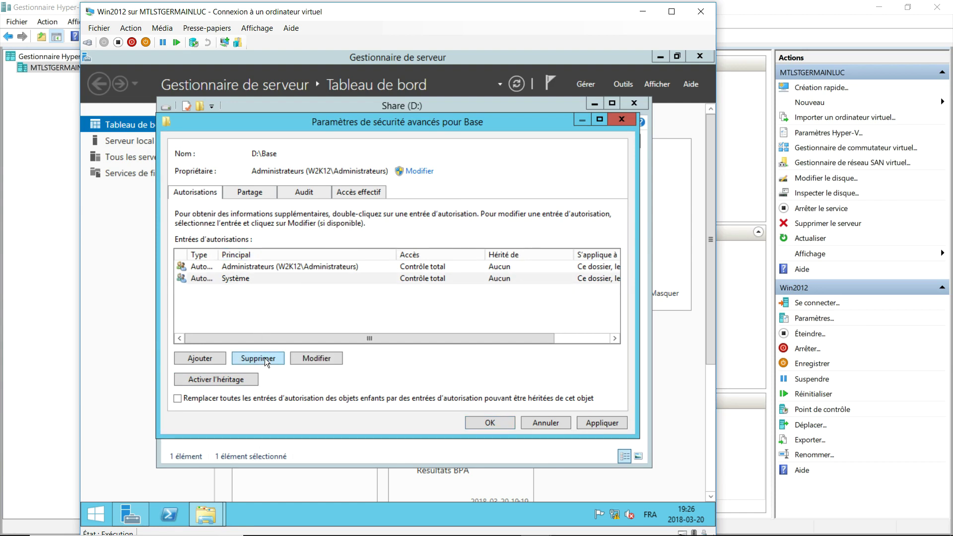
{"action": "left_click", "coordinate": [264, 358]}
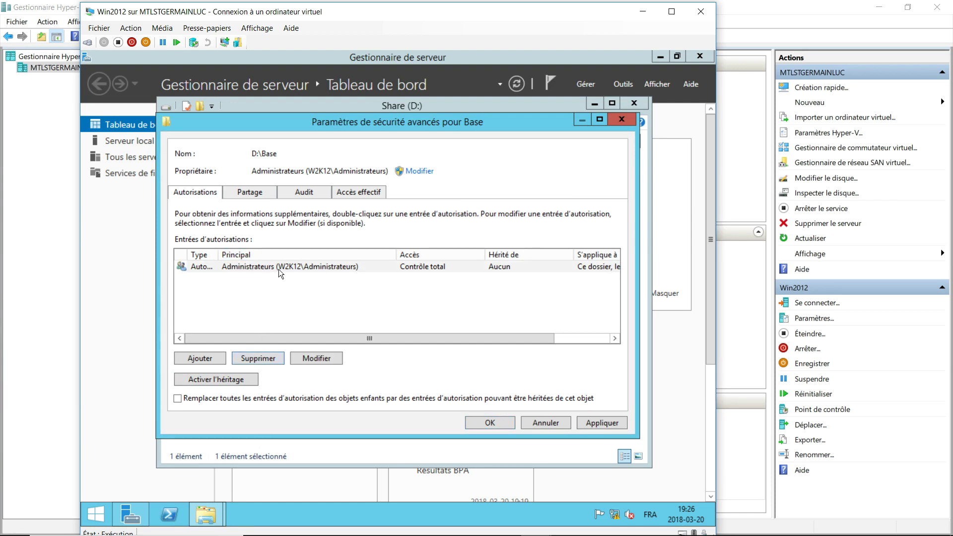
{"action": "left_click", "coordinate": [212, 355]}
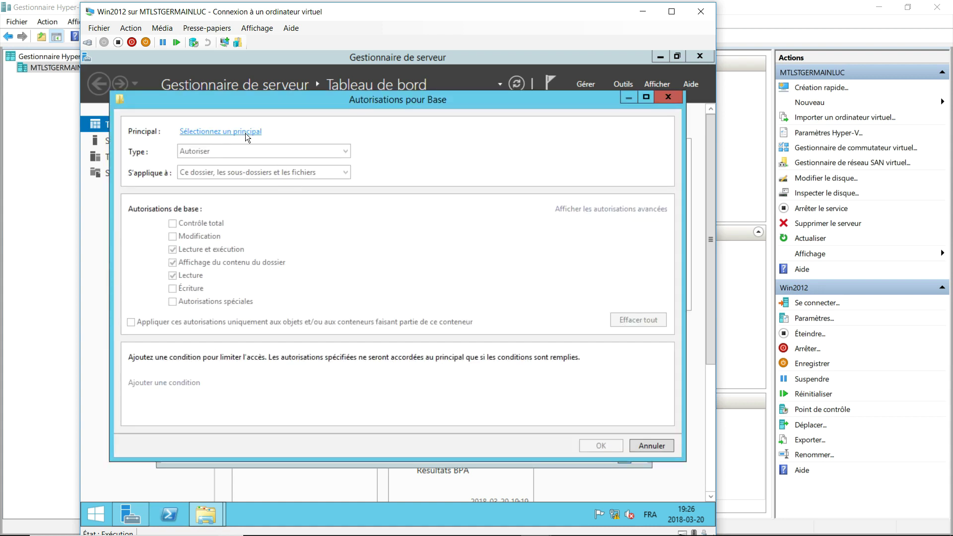
Choose DL_emica as the principal, applying to Ce dossier seulement.
{"action": "left_click", "coordinate": [245, 132]}
{"action": "type", "text": "dl"}
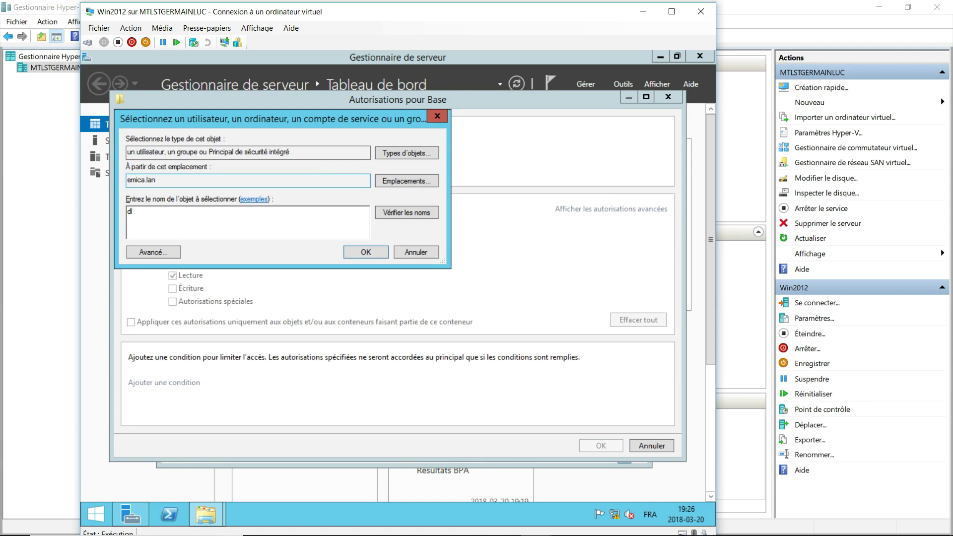
{"action": "key", "text": "Return"}
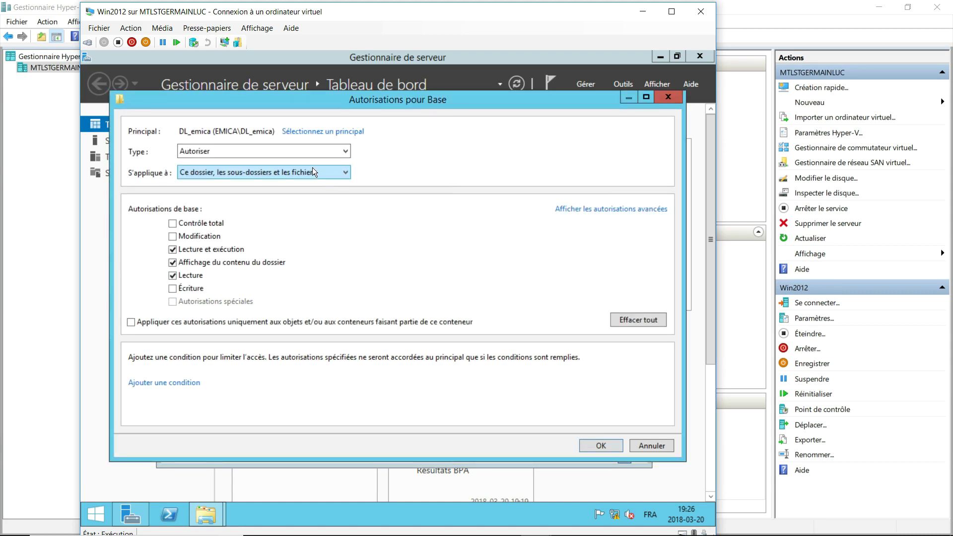
{"action": "left_click", "coordinate": [298, 172]}
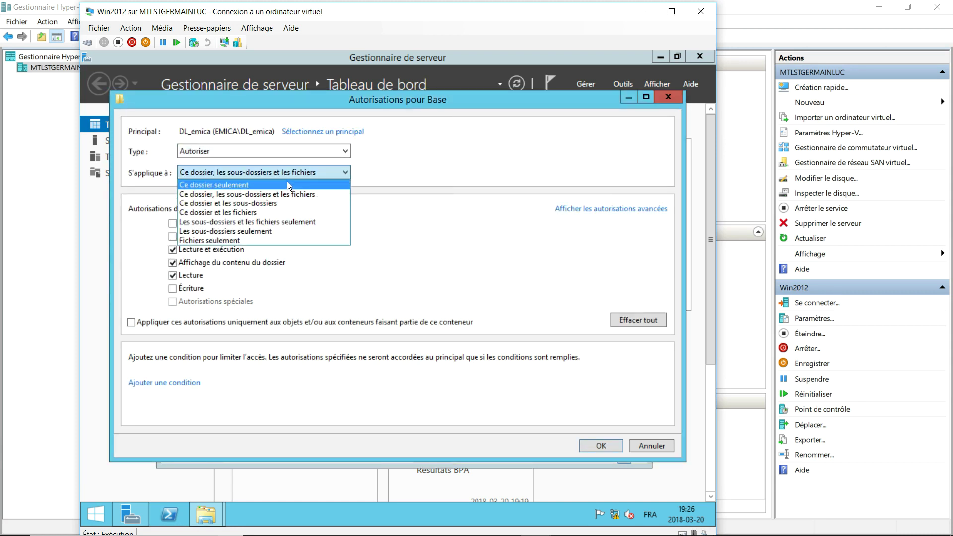
{"action": "left_click", "coordinate": [285, 184]}
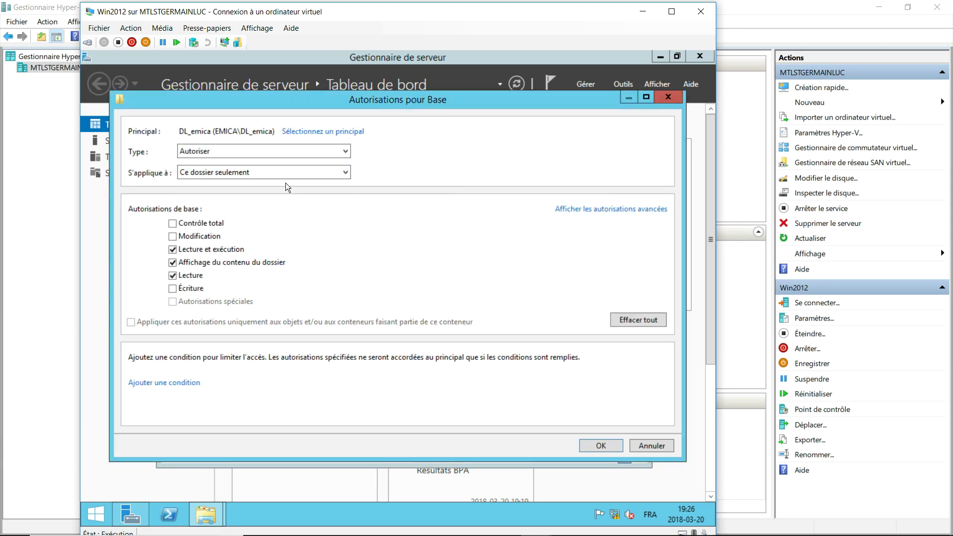
Allow only Create folders/append data and Write attributes in advanced permissions, then save.
{"action": "left_click", "coordinate": [636, 207]}
{"action": "left_click", "coordinate": [639, 320]}
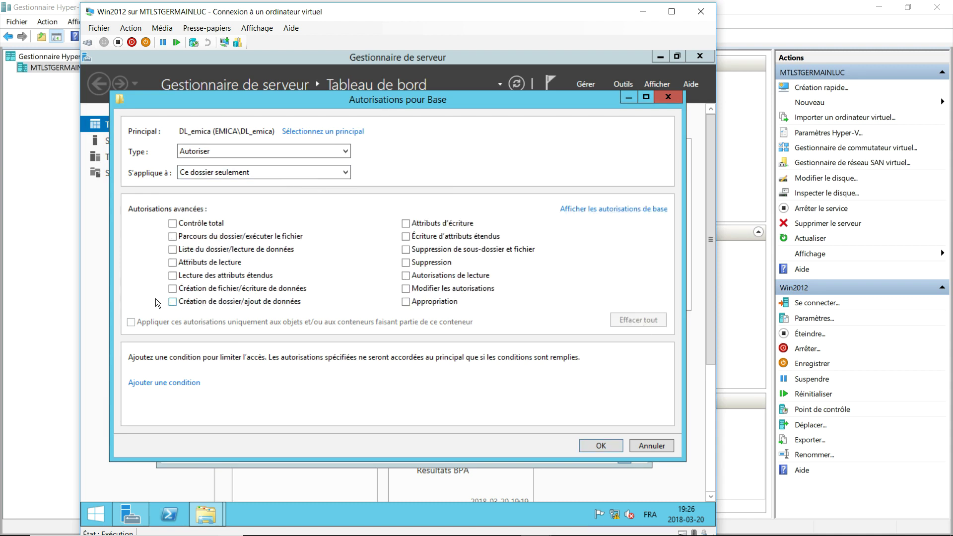
{"action": "left_click", "coordinate": [172, 302]}
{"action": "left_click", "coordinate": [405, 224]}
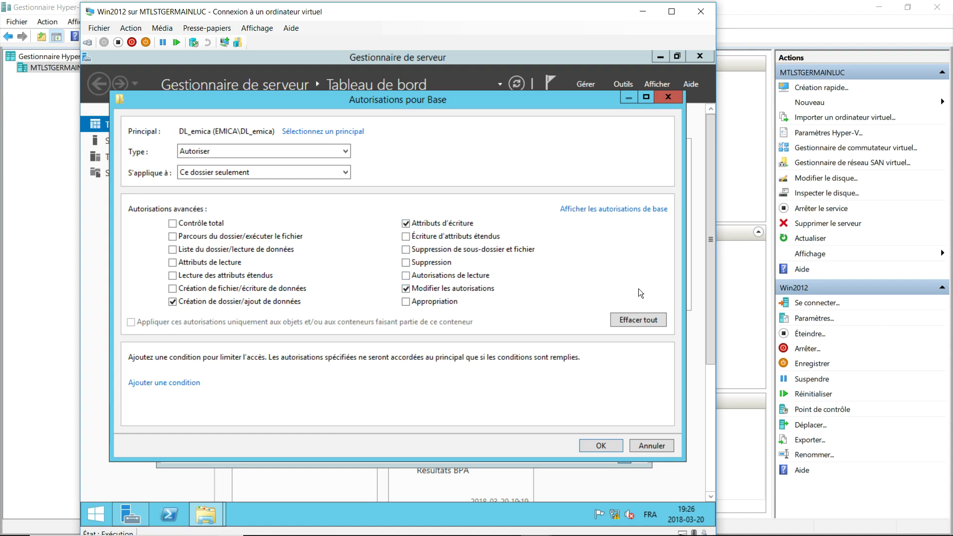
{"action": "left_click", "coordinate": [605, 445]}
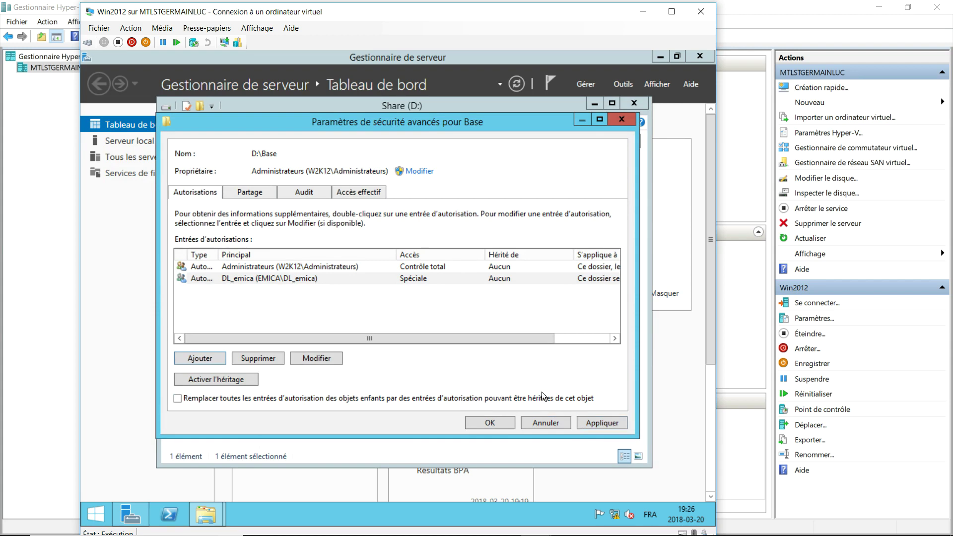
Add CREATEUR PROPRIETAIRE (searched as 'crea') to Base's permissions and save.
{"action": "left_click", "coordinate": [490, 422]}
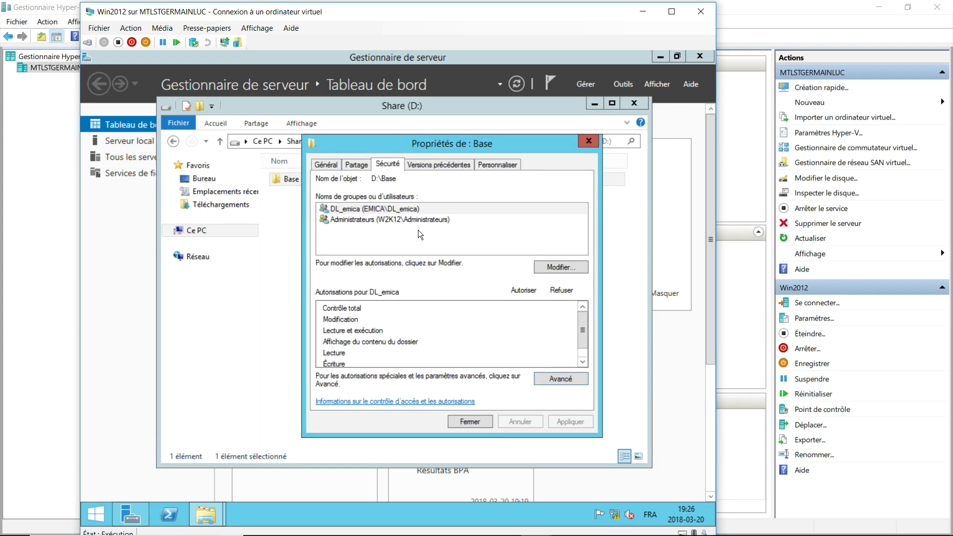
{"action": "left_click", "coordinate": [557, 268]}
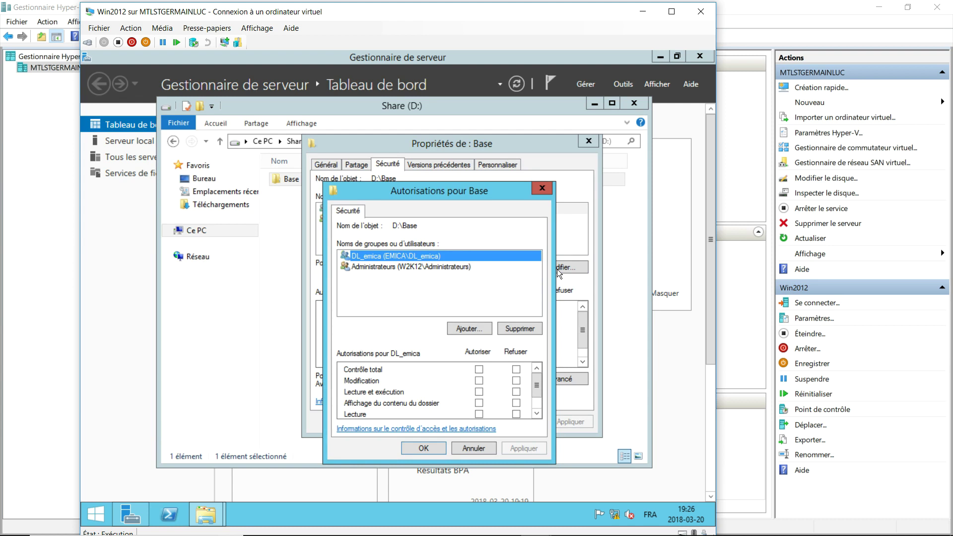
{"action": "left_click", "coordinate": [473, 329]}
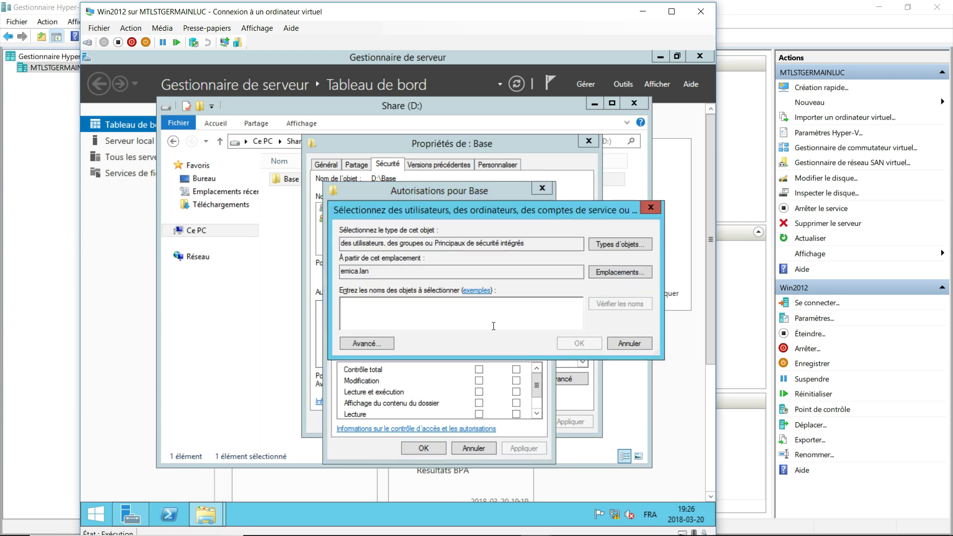
{"action": "type", "text": "crea"}
{"action": "key", "text": "Return"}
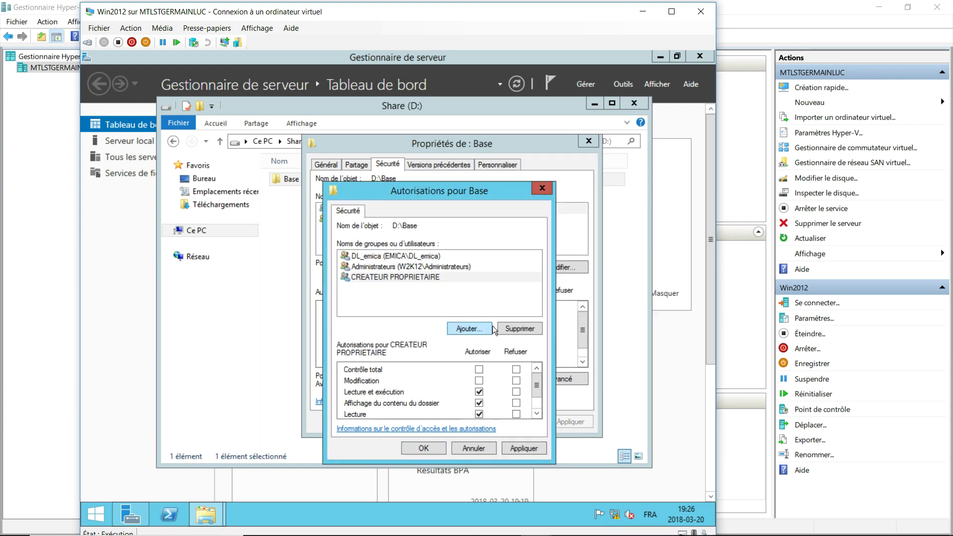
{"action": "left_click", "coordinate": [430, 452]}
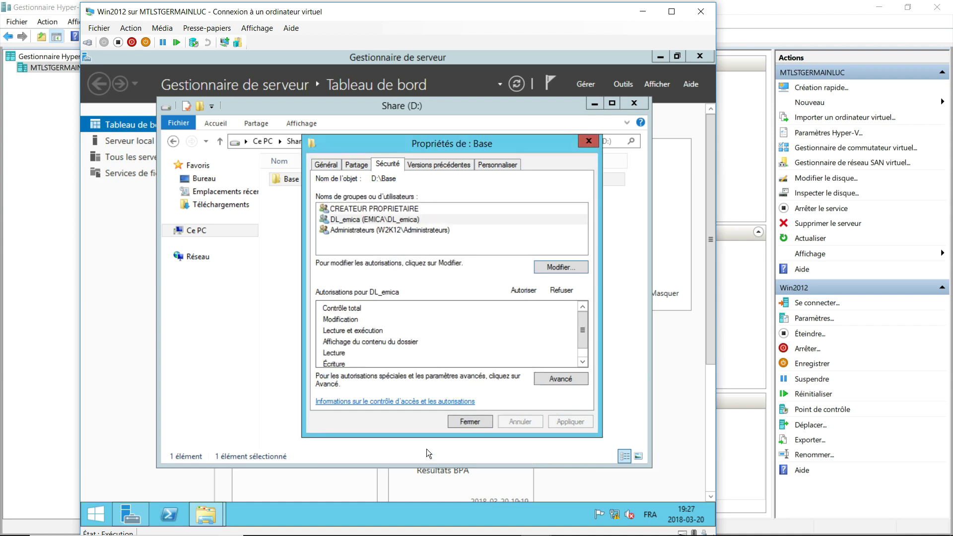
Review CREATEUR PROPRIETAIRE's permissions and close Base's properties.
{"action": "left_click", "coordinate": [394, 207]}
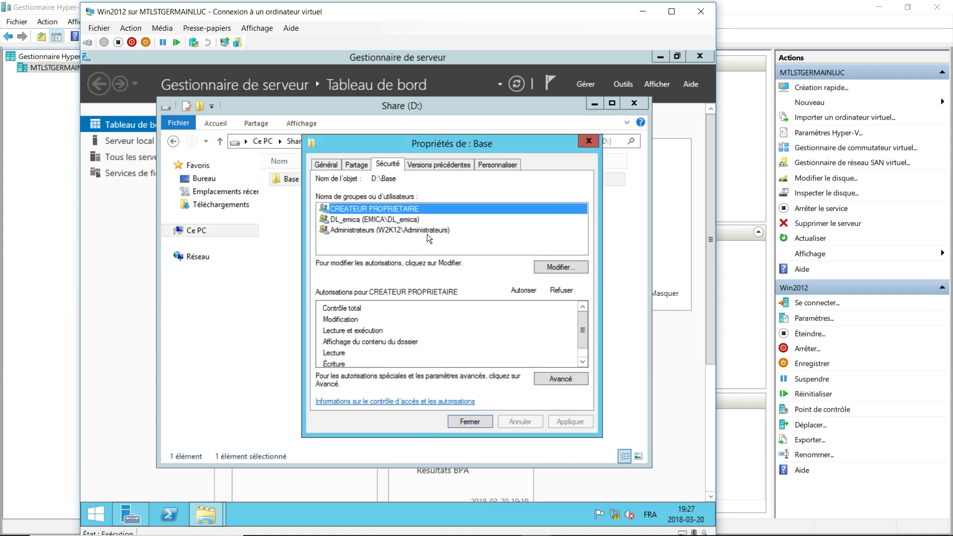
{"action": "left_click_drag", "start_coordinate": [577, 324], "coordinate": [584, 342]}
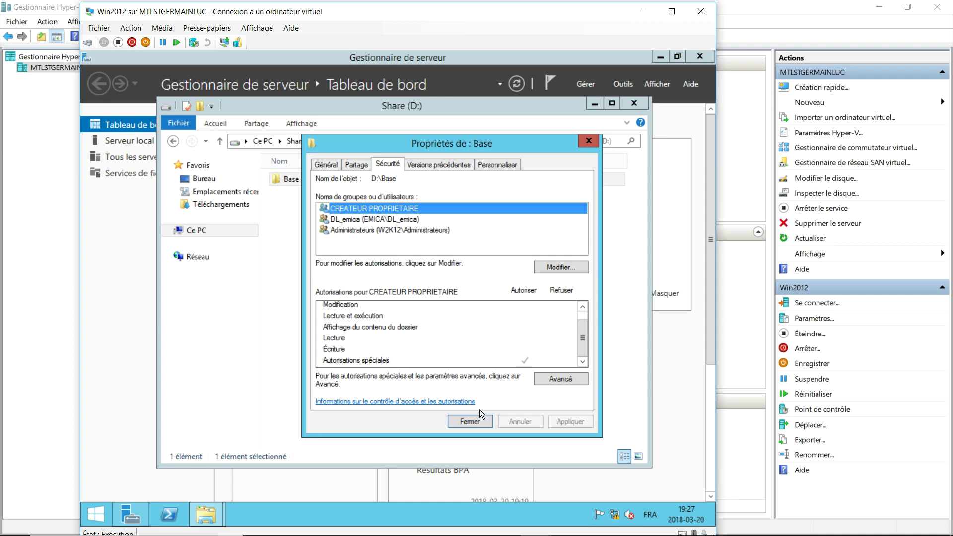
{"action": "left_click", "coordinate": [469, 421]}
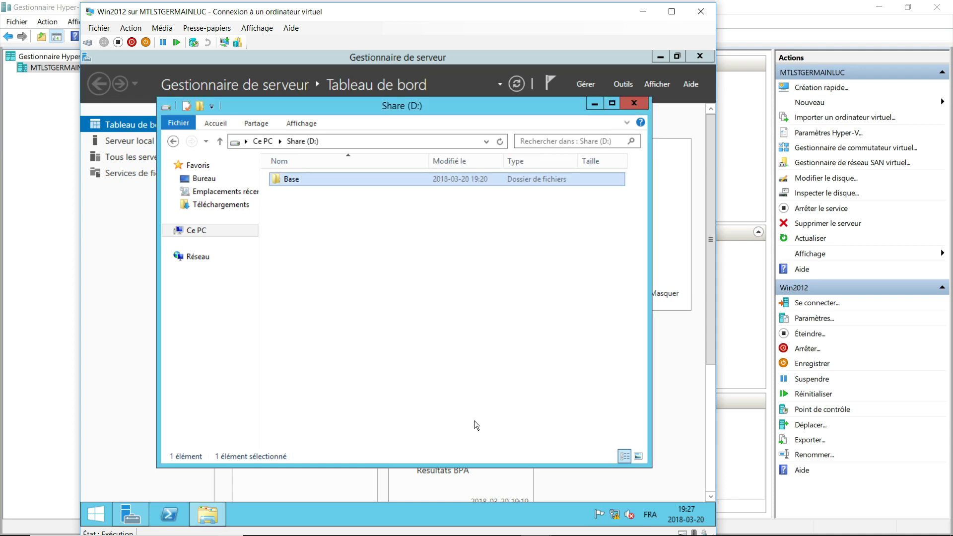
Close the Share (D:) window, then minimize Server Manager and the VM Connection window.
{"action": "left_click_drag", "start_coordinate": [421, 107], "coordinate": [452, 140]}
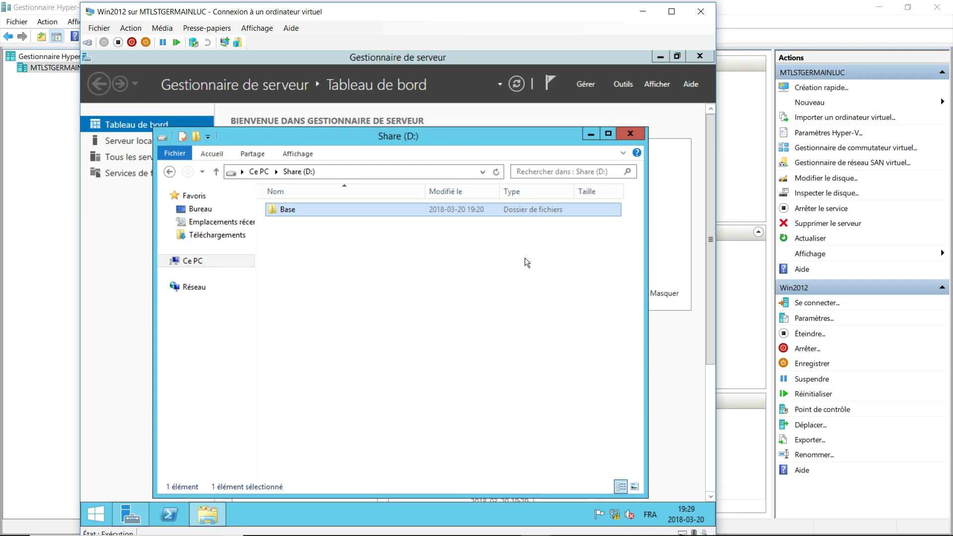
{"action": "left_click", "coordinate": [632, 135]}
{"action": "left_click", "coordinate": [656, 60]}
{"action": "left_click", "coordinate": [646, 13]}
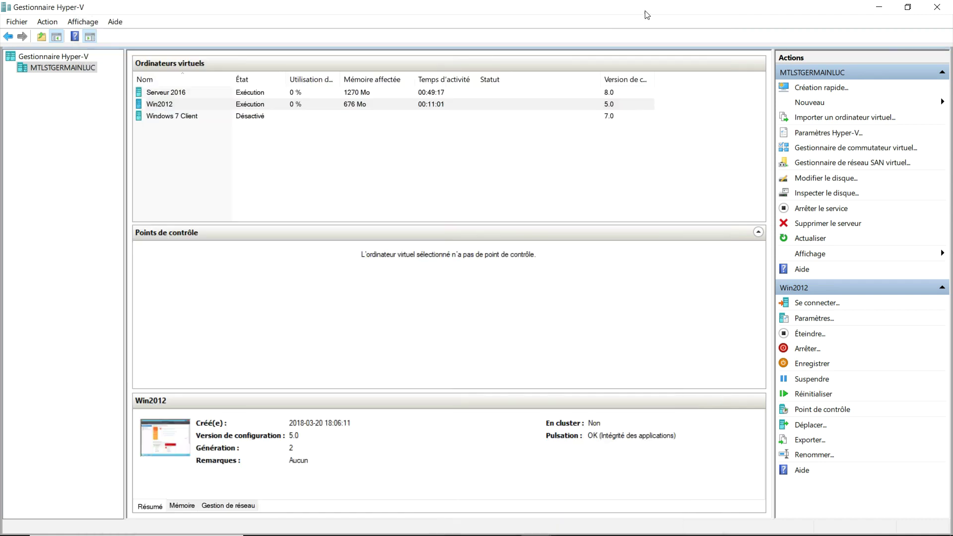
Connect to Serveur 2016 and sign in with the administrator password.
{"action": "right_click", "coordinate": [252, 92]}
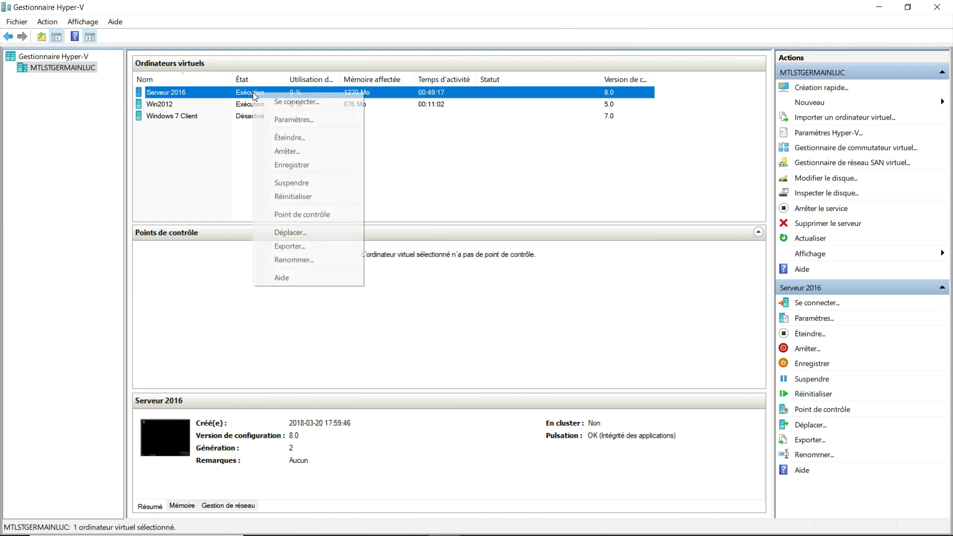
{"action": "left_click", "coordinate": [286, 102]}
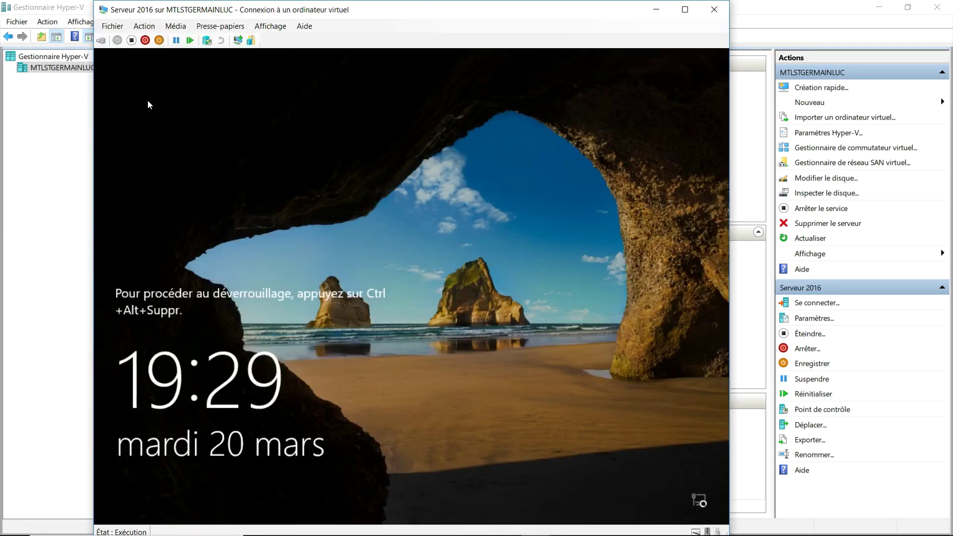
{"action": "left_click", "coordinate": [101, 41]}
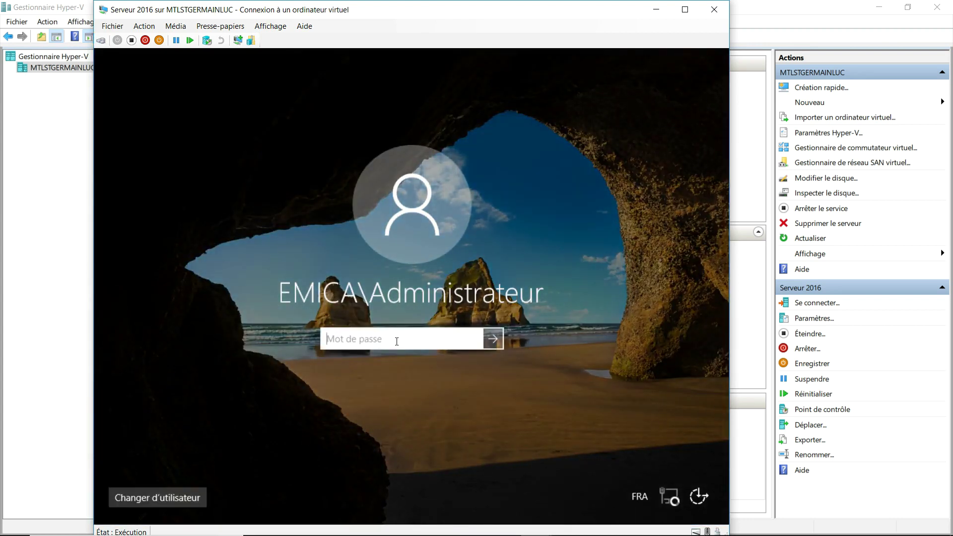
{"action": "type", "text": "••••••••••"}
{"action": "key", "text": "Return"}
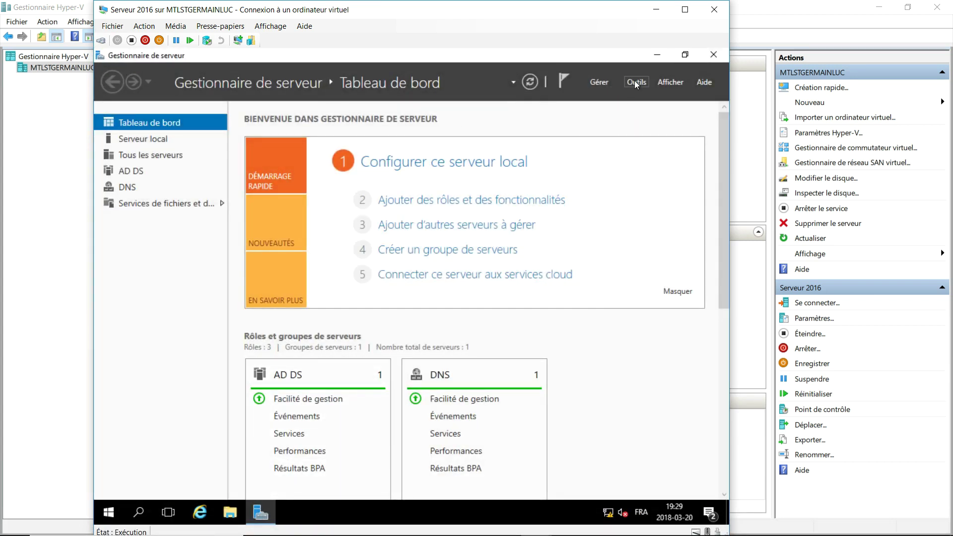
{"action": "left_click", "coordinate": [635, 83]}
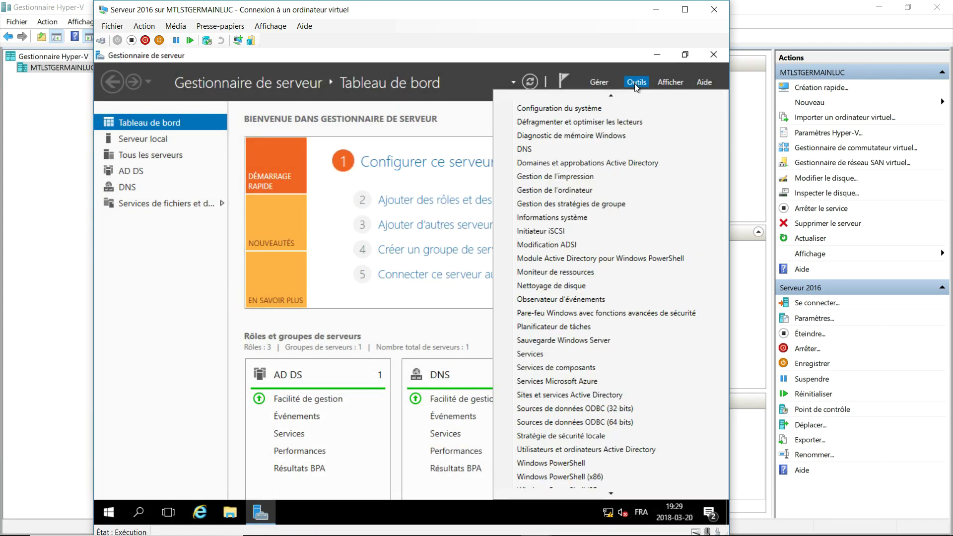
In Group Policy Management, create a GPO named 'general' linked to emica.
{"action": "left_click", "coordinate": [606, 217]}
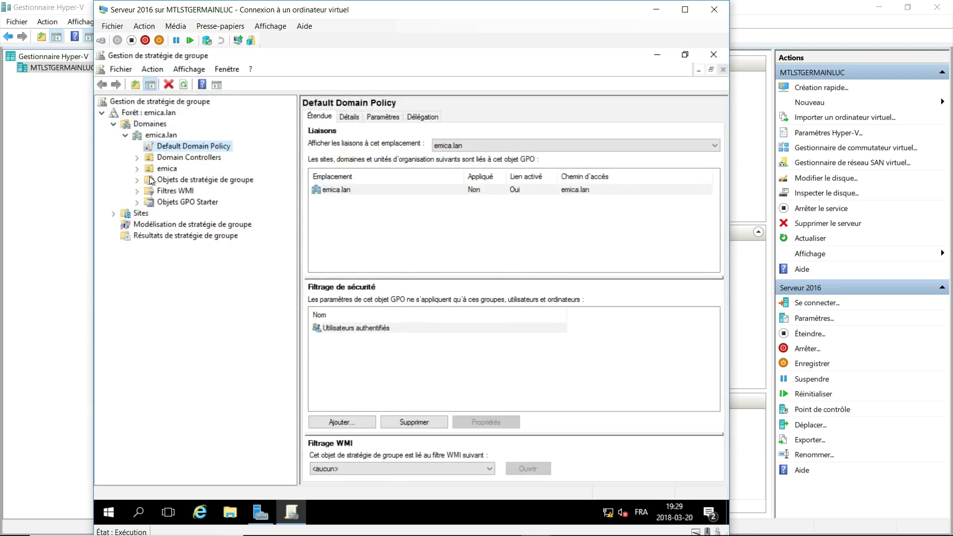
{"action": "left_click", "coordinate": [163, 169]}
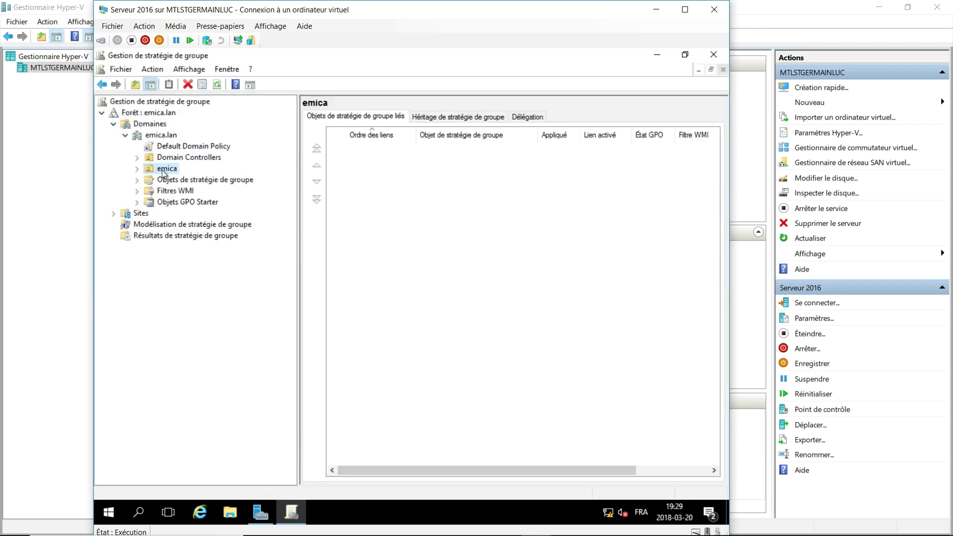
{"action": "right_click", "coordinate": [162, 170]}
{"action": "left_click", "coordinate": [188, 178]}
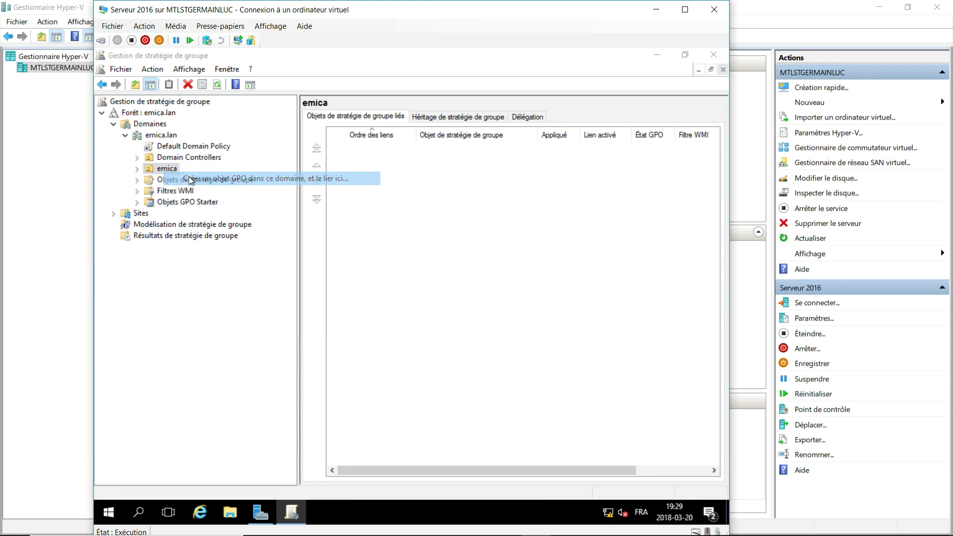
{"action": "type", "text": "general"}
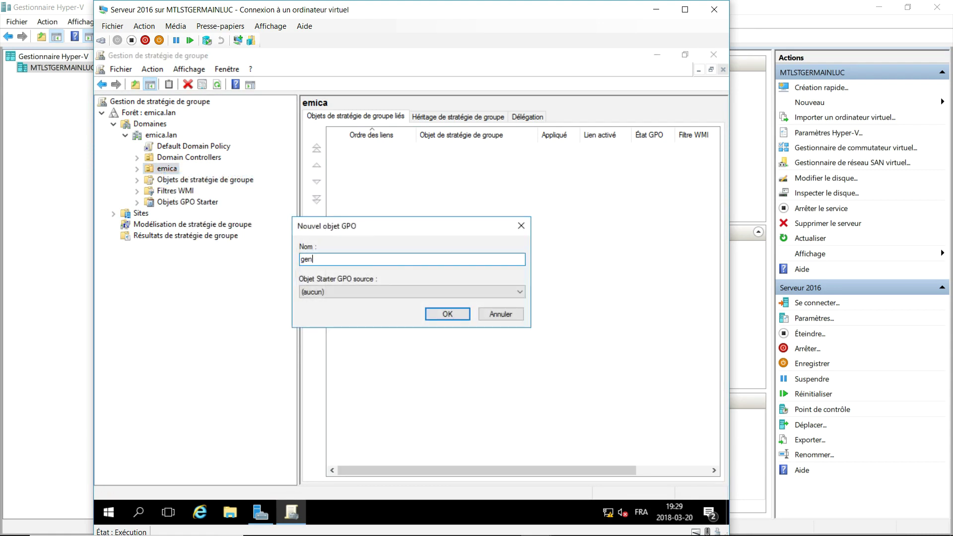
{"action": "left_click", "coordinate": [436, 311]}
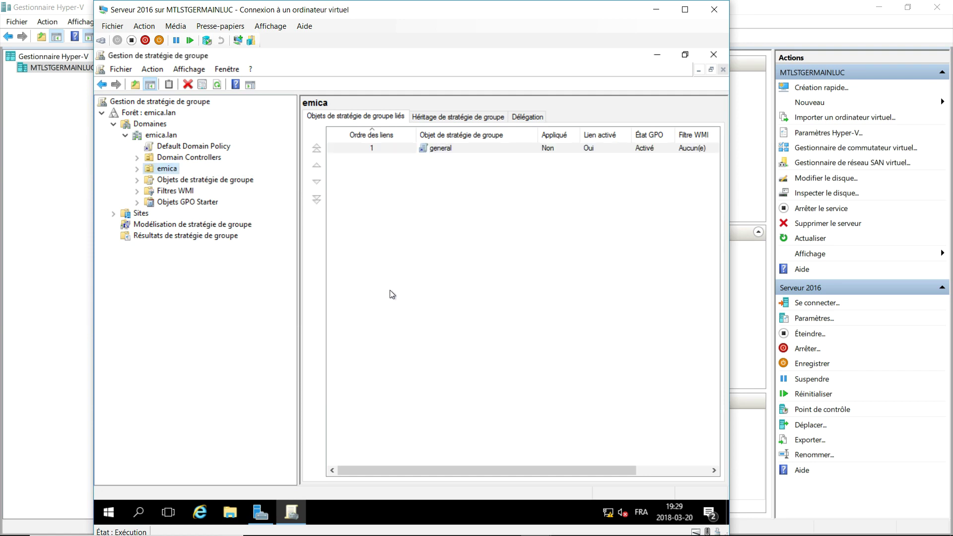
Open the general policy link in the Group Policy Management Editor.
{"action": "left_click", "coordinate": [137, 168]}
{"action": "left_click", "coordinate": [179, 181]}
{"action": "right_click", "coordinate": [178, 180]}
{"action": "left_click", "coordinate": [208, 189]}
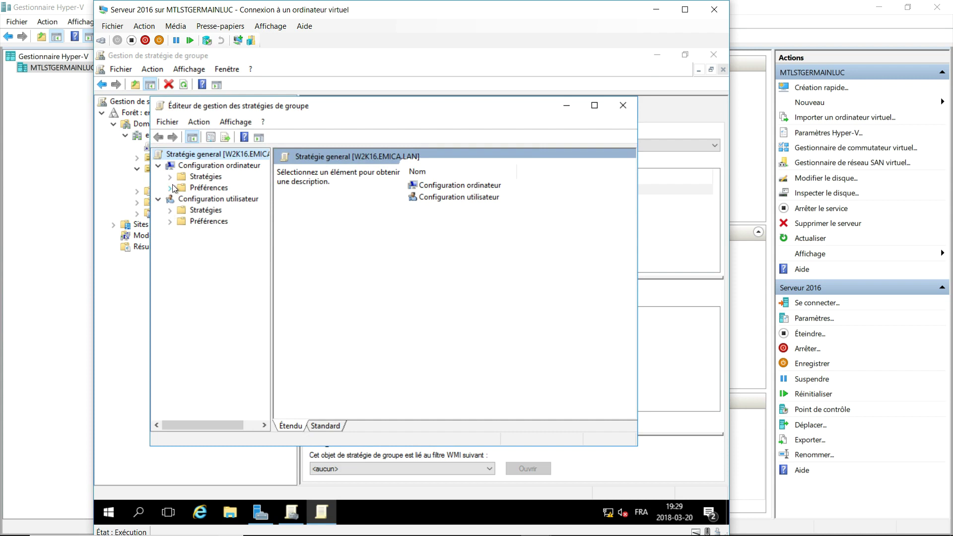
Go to User Configuration > Preferences > Windows Settings > Drive Maps and add a mapped drive.
{"action": "left_click", "coordinate": [159, 166]}
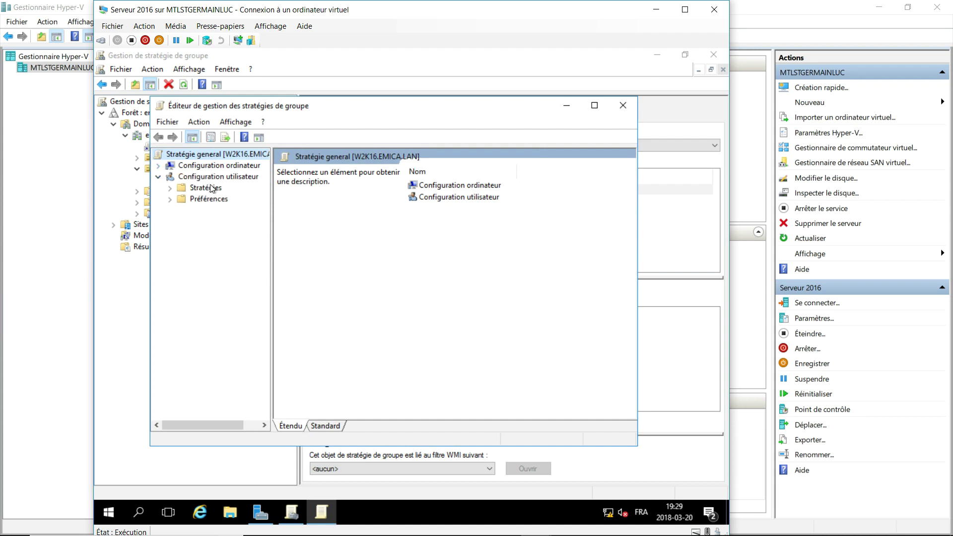
{"action": "left_click", "coordinate": [169, 188]}
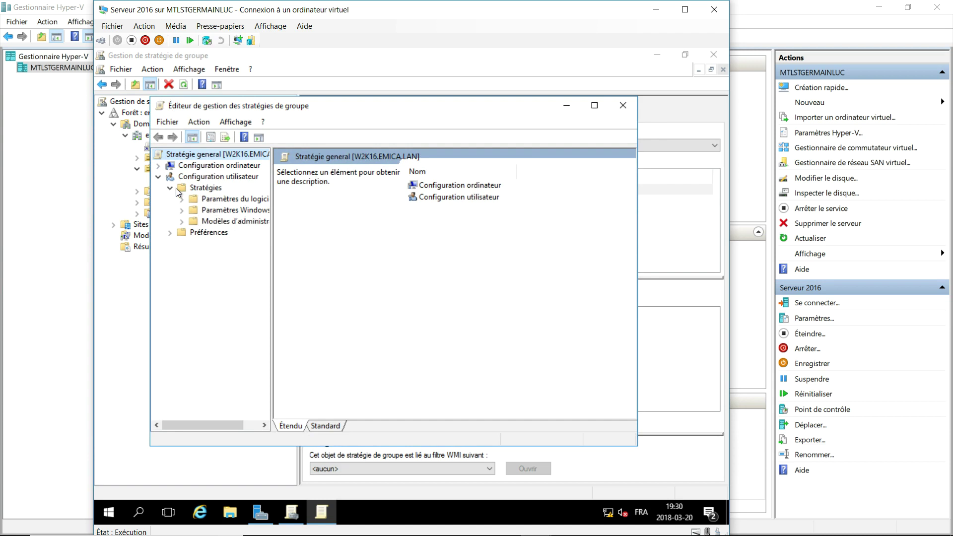
{"action": "left_click", "coordinate": [170, 187]}
{"action": "left_click", "coordinate": [169, 199]}
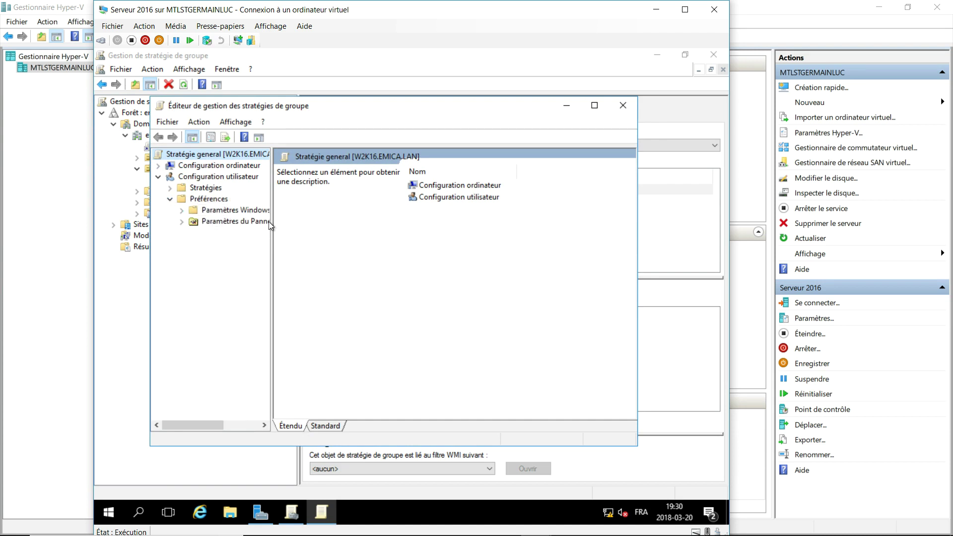
{"action": "left_click_drag", "start_coordinate": [271, 221], "coordinate": [378, 233]}
{"action": "left_click", "coordinate": [182, 210]}
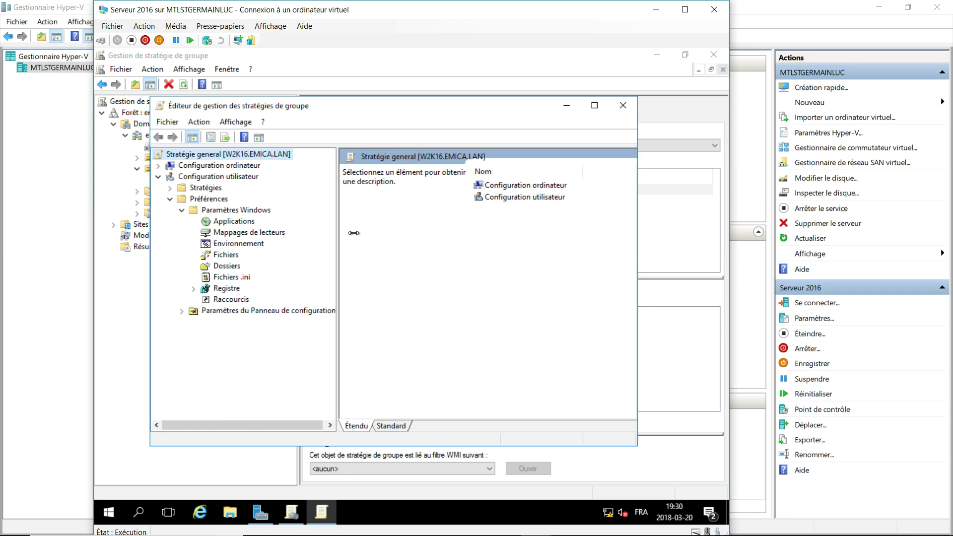
{"action": "left_click", "coordinate": [223, 232]}
{"action": "right_click", "coordinate": [248, 235]}
{"action": "mouse_move", "coordinate": [248, 237]}
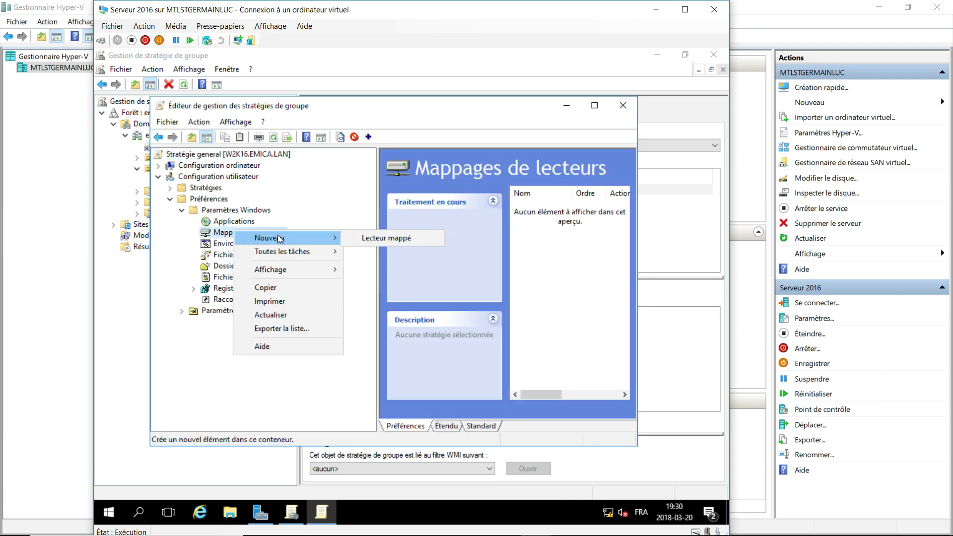
{"action": "left_click", "coordinate": [364, 239]}
Set the mapping action to Créer with location \\192.168.126.2\Base\%username%.
{"action": "left_click", "coordinate": [395, 182]}
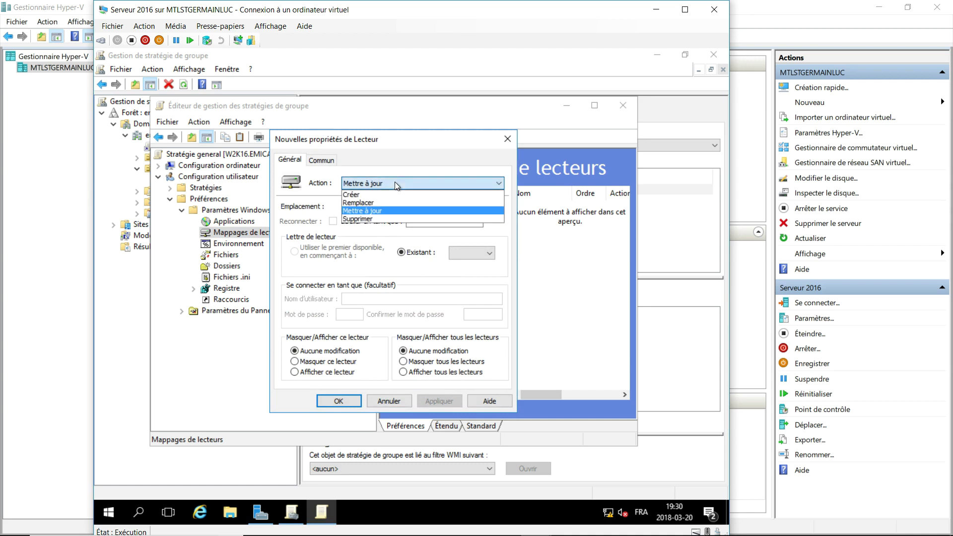
{"action": "left_click", "coordinate": [385, 198]}
{"action": "left_click", "coordinate": [380, 204]}
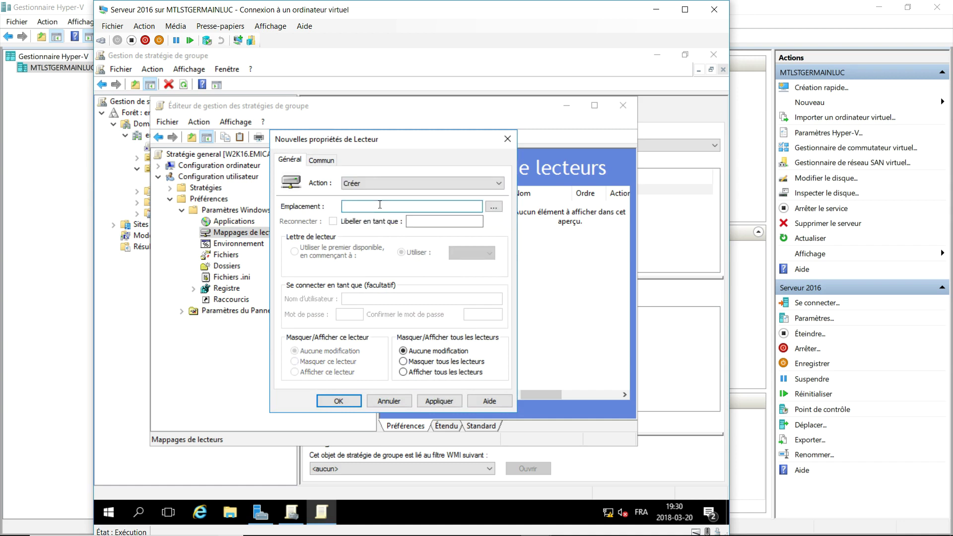
{"action": "type", "text": "\\\\"}
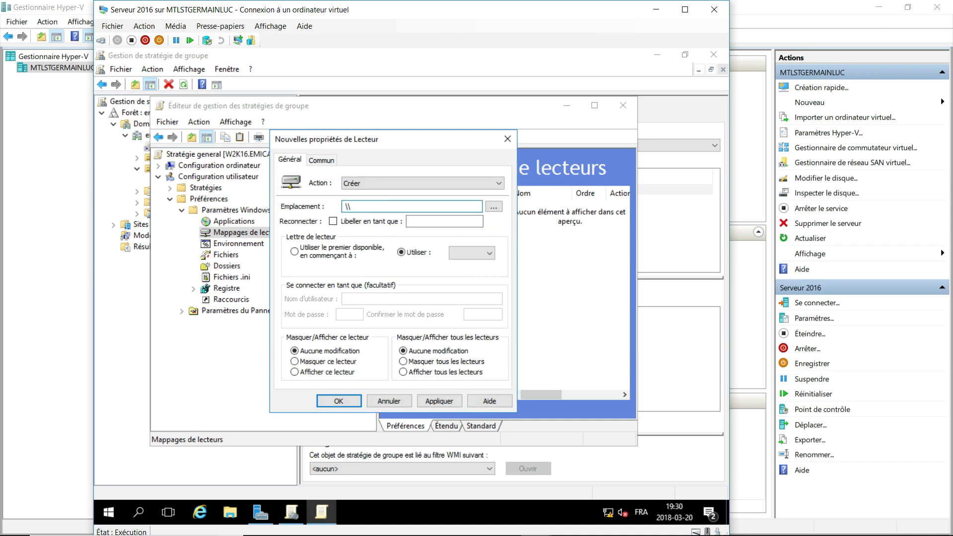
{"action": "type", "text": "192.168.126.2\\Base\\%username"}
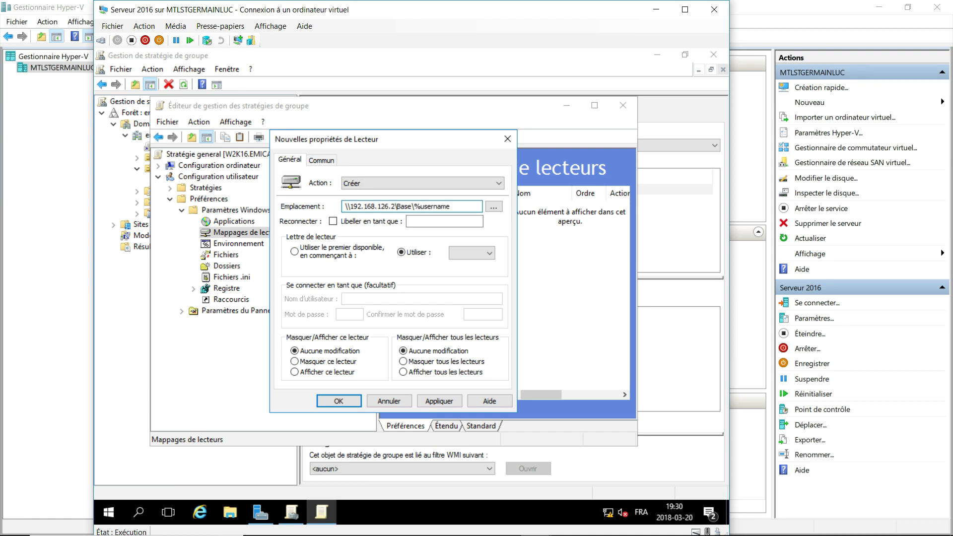
{"action": "type", "text": "%"}
Label the drive 'Base', assign letter K, and save the mapping.
{"action": "left_click", "coordinate": [478, 221]}
{"action": "type", "text": "Base"}
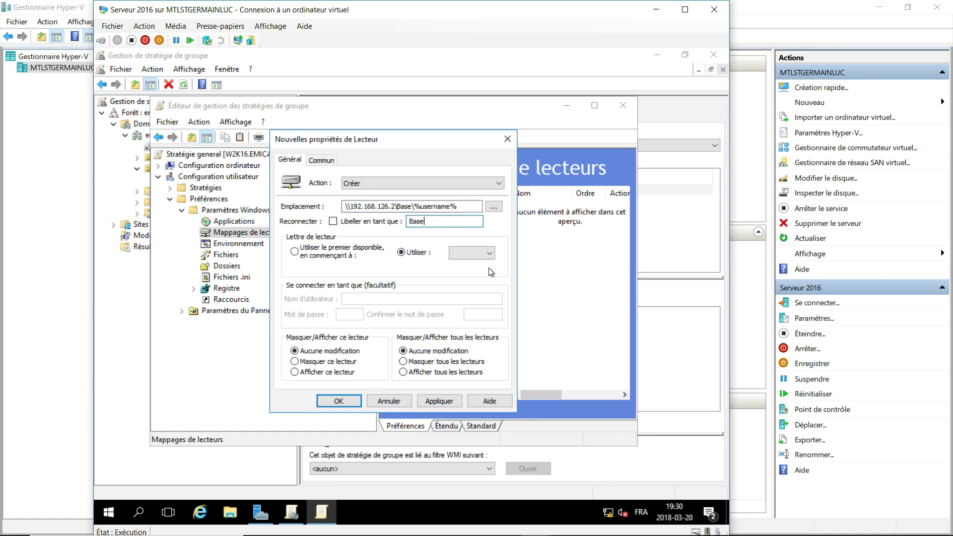
{"action": "left_click", "coordinate": [487, 254]}
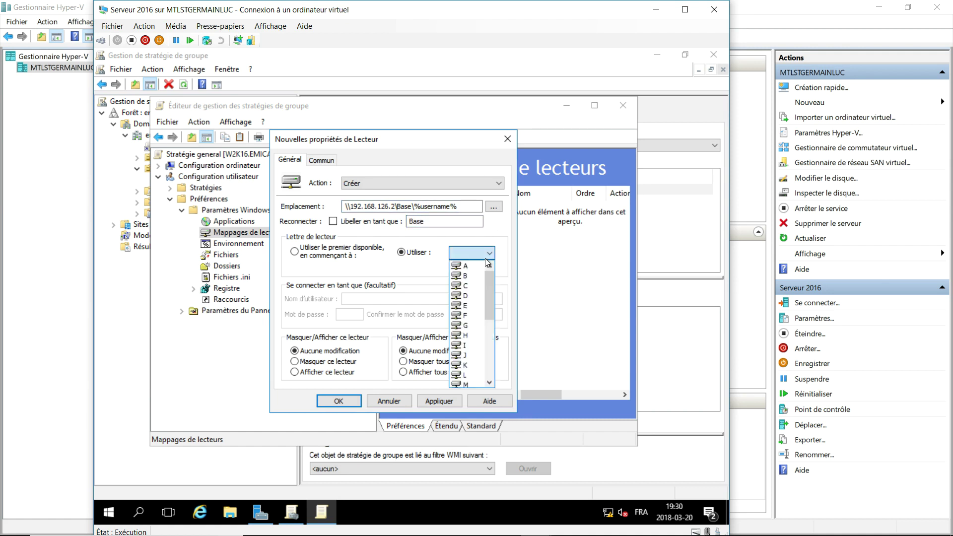
{"action": "left_click", "coordinate": [471, 365]}
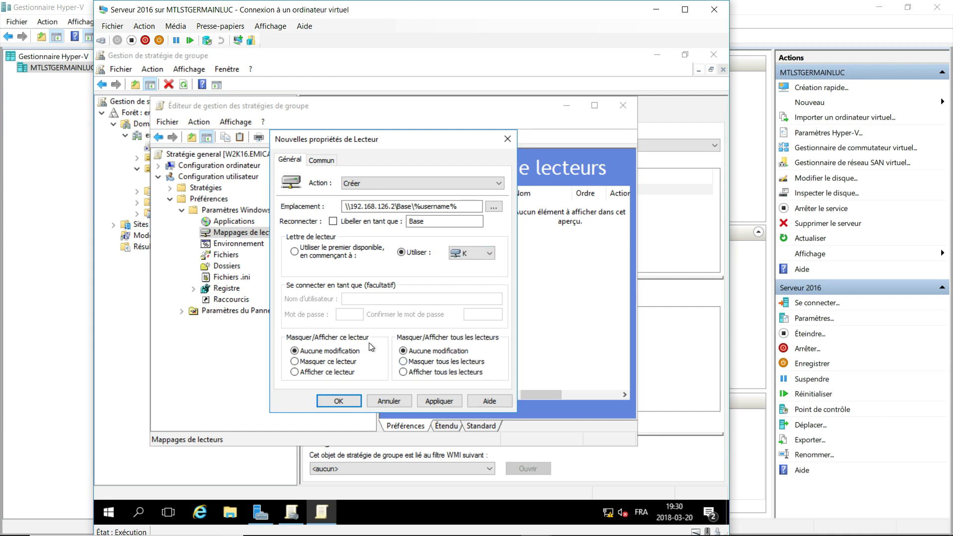
{"action": "left_click", "coordinate": [339, 401]}
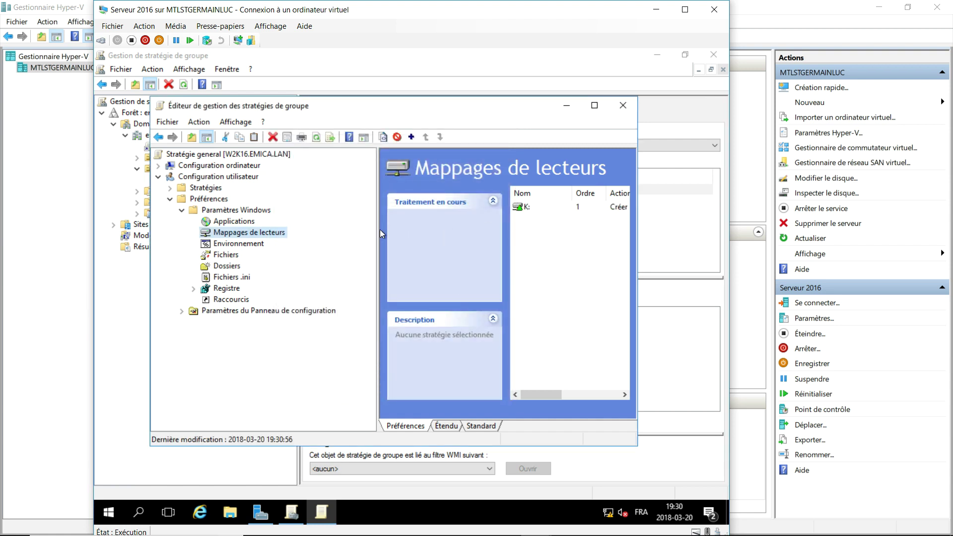
{"action": "left_click_drag", "start_coordinate": [379, 233], "coordinate": [325, 233]}
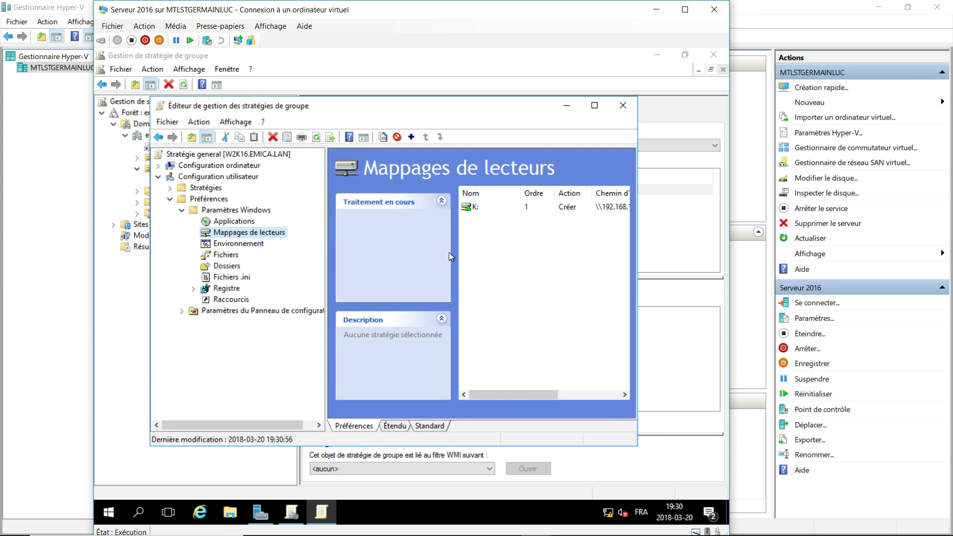
{"action": "left_click_drag", "start_coordinate": [520, 396], "coordinate": [492, 396]}
Add a Créer folder preference for \\192.168.126.2\base\%username% with Archive unticked.
{"action": "right_click", "coordinate": [229, 269]}
{"action": "mouse_move", "coordinate": [261, 272]}
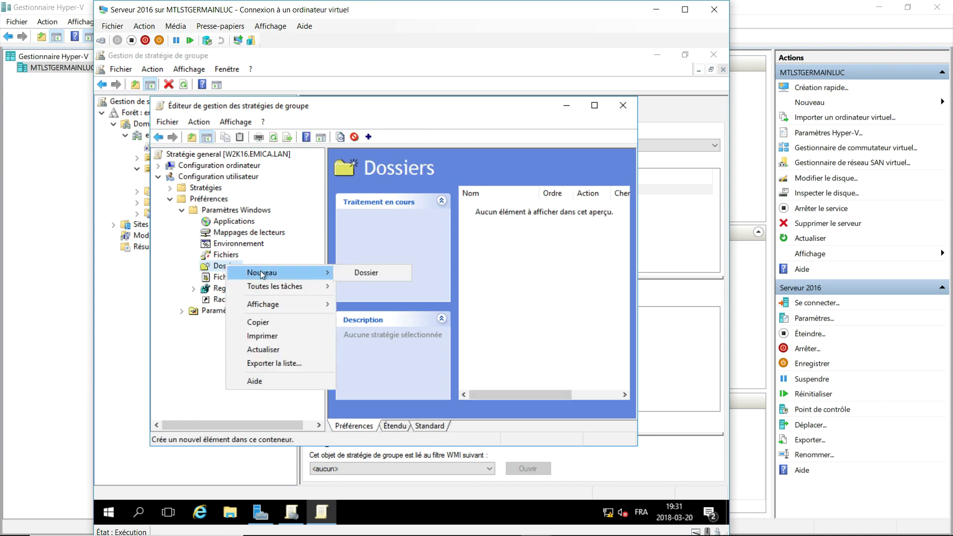
{"action": "left_click", "coordinate": [365, 272]}
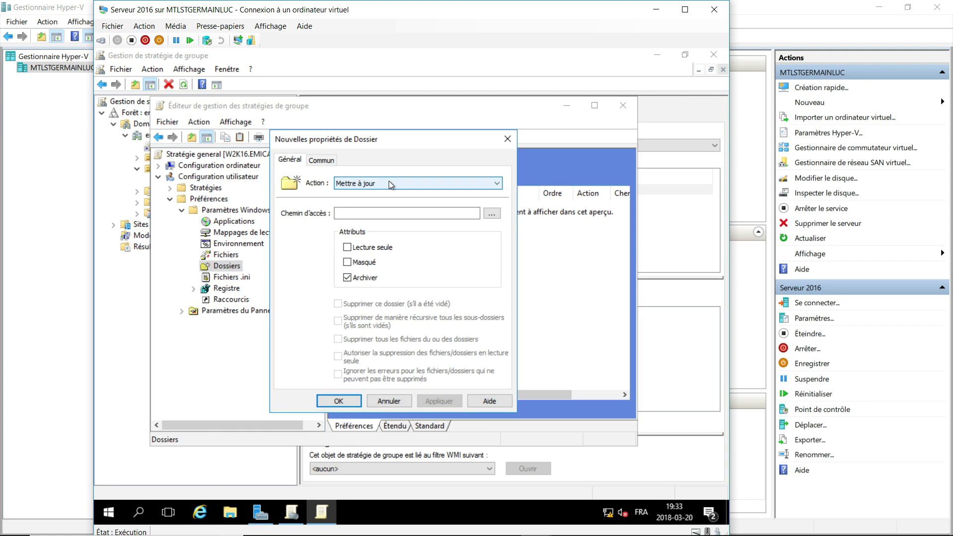
{"action": "left_click", "coordinate": [388, 180]}
{"action": "left_click", "coordinate": [376, 194]}
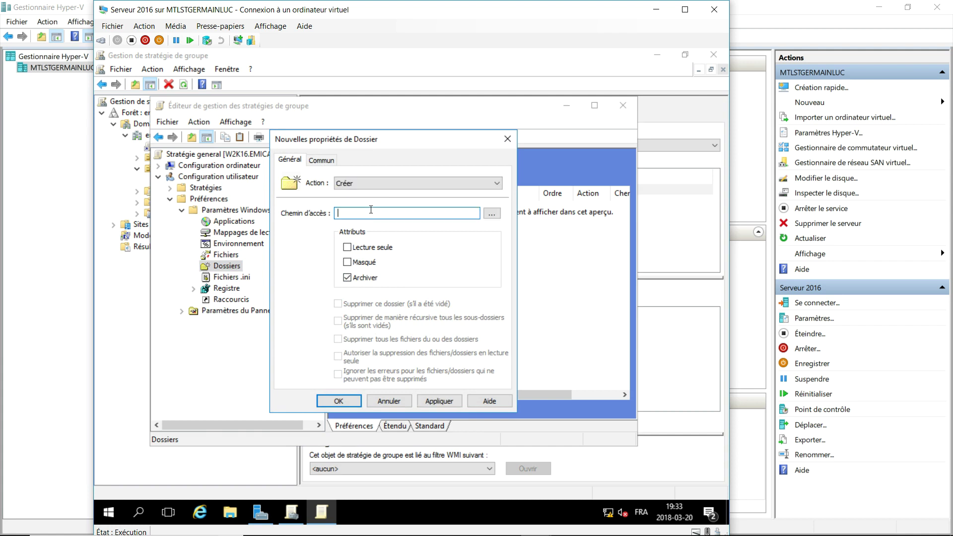
{"action": "type", "text": "\\\\192.168.126.2\\base\\%%usernam"}
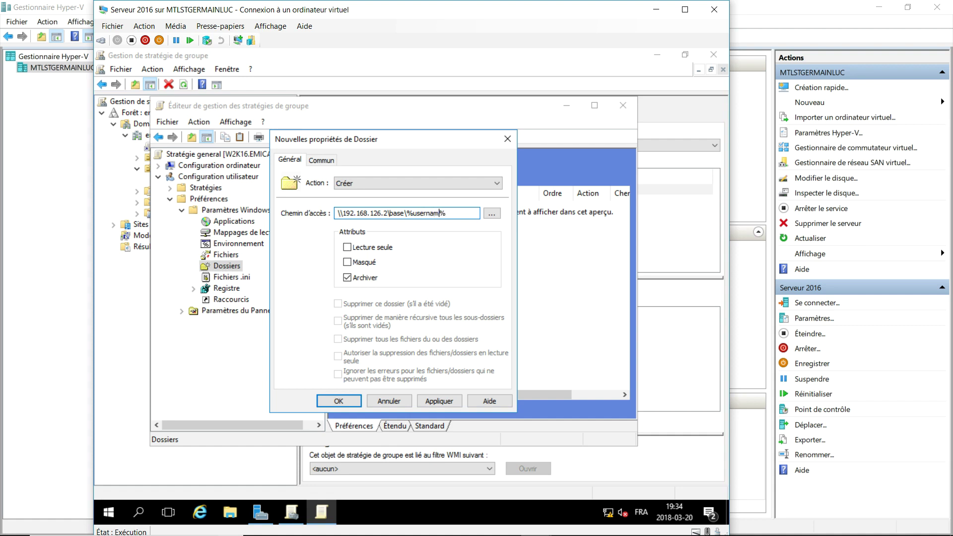
{"action": "type", "text": "e"}
{"action": "left_click", "coordinate": [347, 278]}
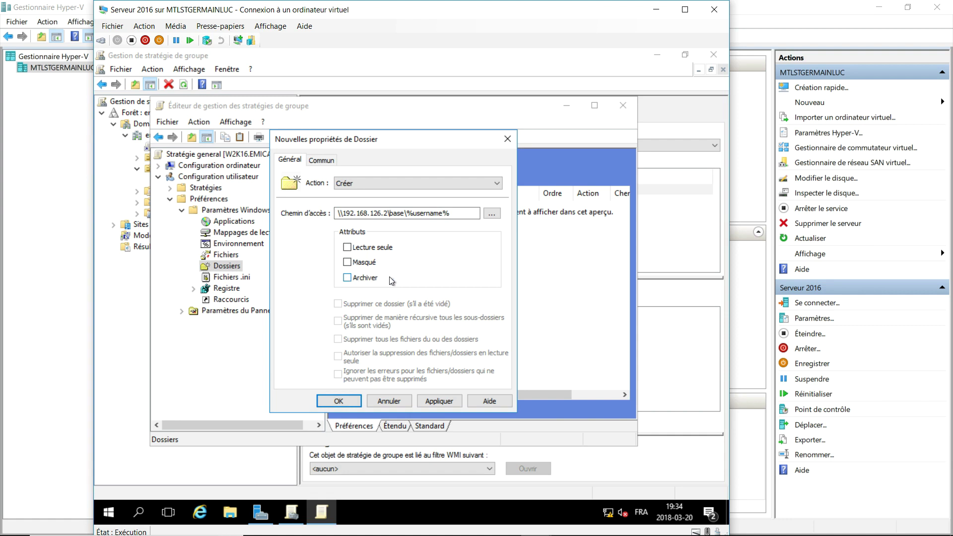
Run the folder item in the logged-on user's security context and save it.
{"action": "left_click", "coordinate": [331, 161]}
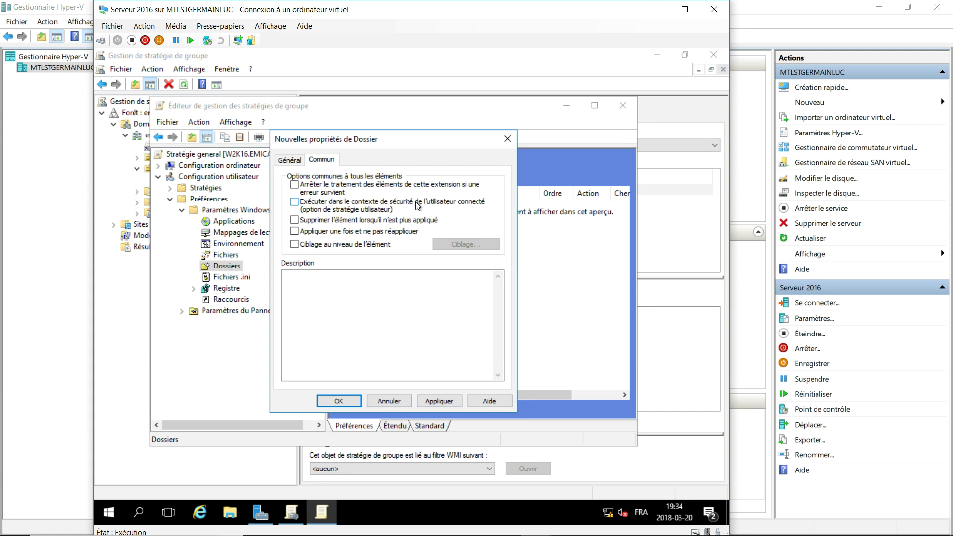
{"action": "left_click", "coordinate": [294, 202]}
{"action": "left_click", "coordinate": [351, 401]}
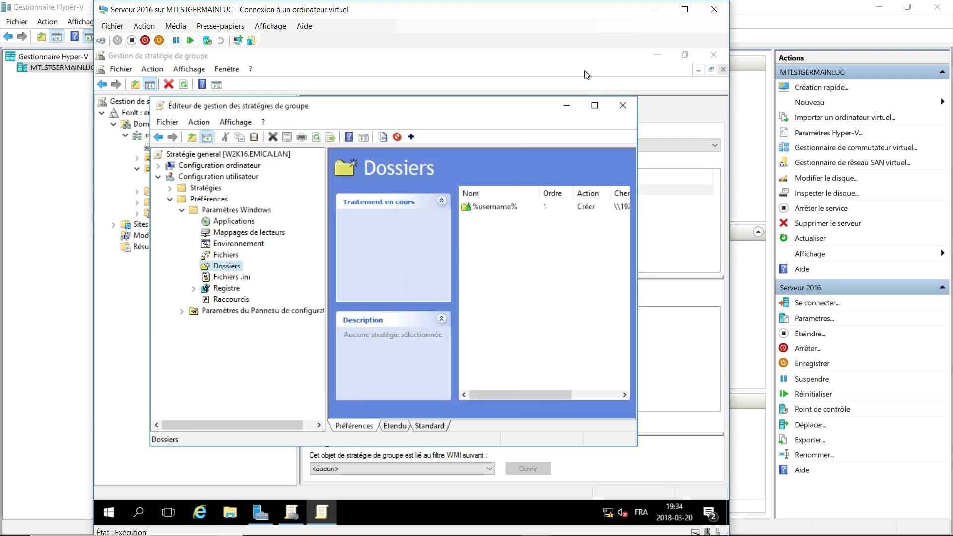
{"action": "left_click", "coordinate": [597, 105]}
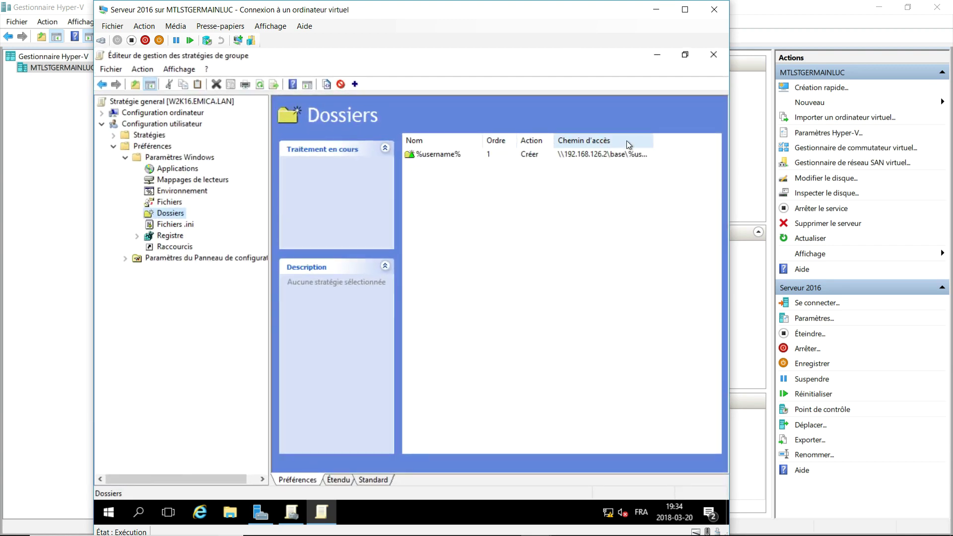
Autofit the Chemin d'accès column so the full path is visible.
{"action": "double_click", "coordinate": [654, 140]}
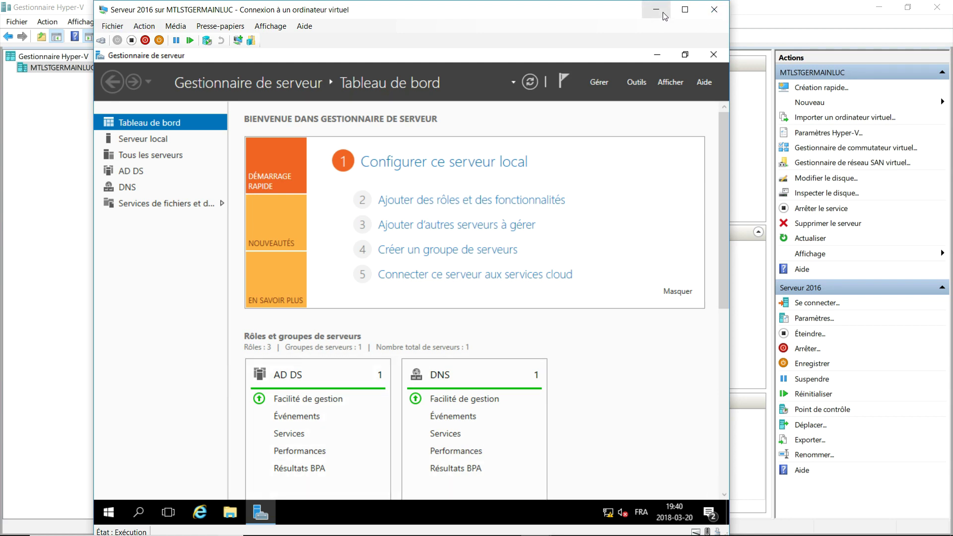
Close the Serveur 2016 connection, connect to Win2012, and sign in with the administrator password.
{"action": "left_click", "coordinate": [714, 9]}
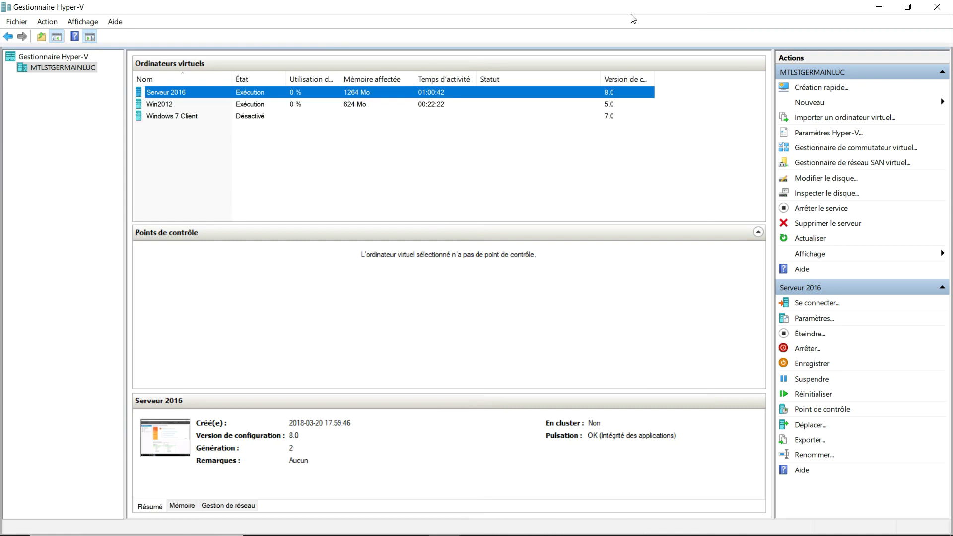
{"action": "left_click", "coordinate": [178, 104]}
{"action": "right_click", "coordinate": [175, 100]}
{"action": "left_click", "coordinate": [192, 108]}
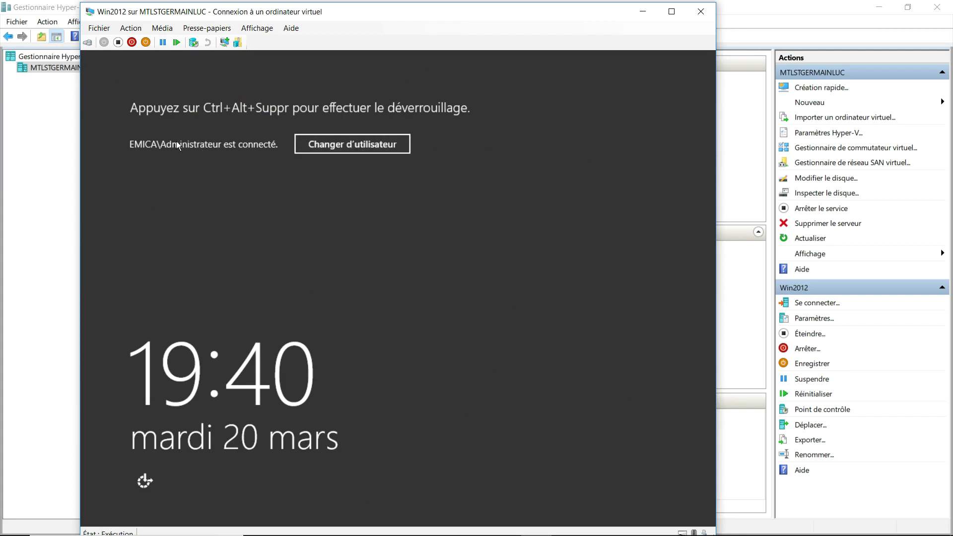
{"action": "left_click", "coordinate": [88, 42]}
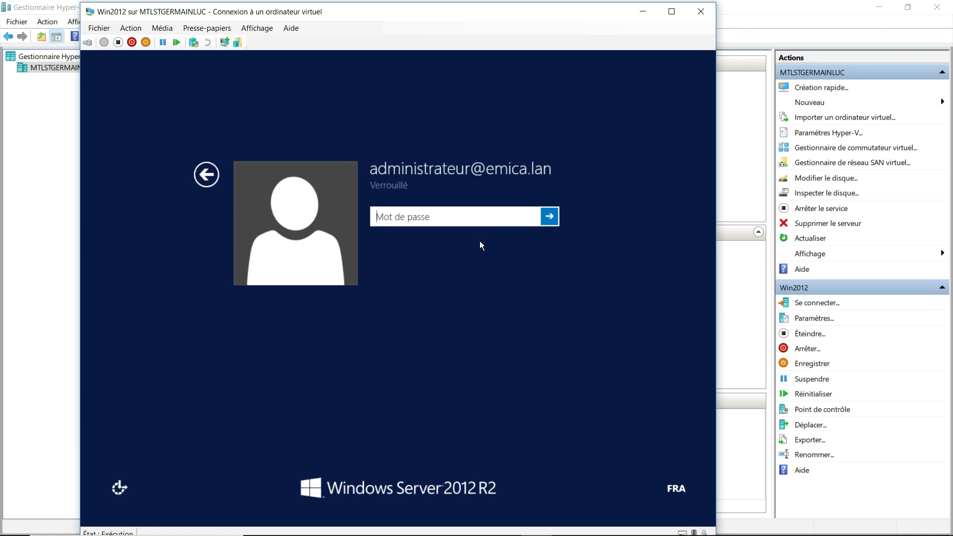
{"action": "type", "text": "•••••••••"}
{"action": "key", "text": "Return"}
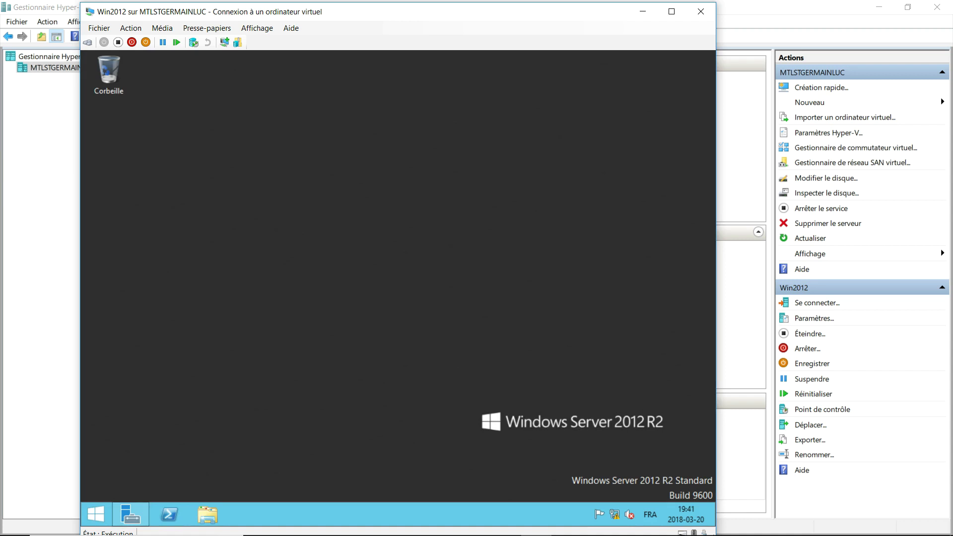
Create a new folder named 'Share' on the Share (D:) drive.
{"action": "left_click", "coordinate": [214, 513]}
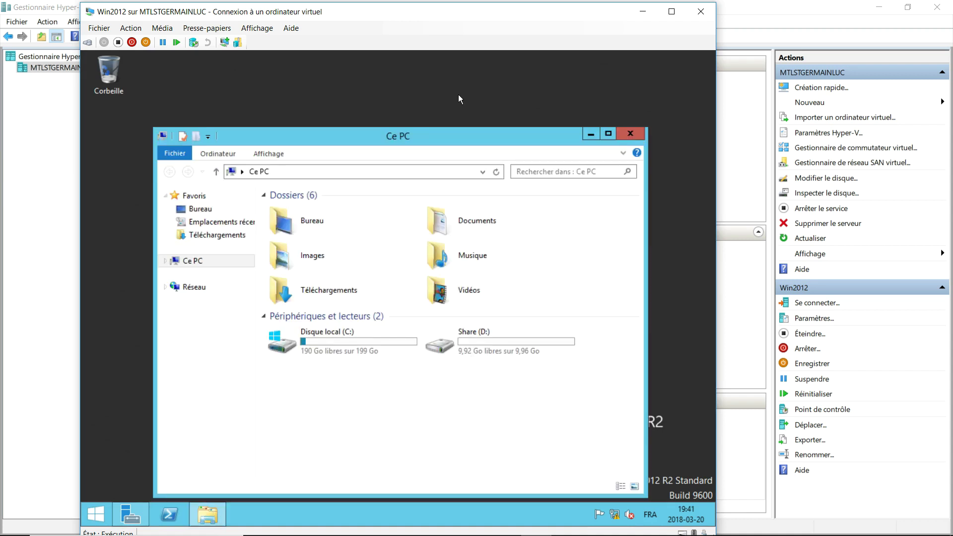
{"action": "left_click", "coordinate": [536, 348]}
{"action": "double_click", "coordinate": [536, 348]}
{"action": "right_click", "coordinate": [403, 317]}
{"action": "left_click", "coordinate": [309, 271]}
{"action": "right_click", "coordinate": [305, 271]}
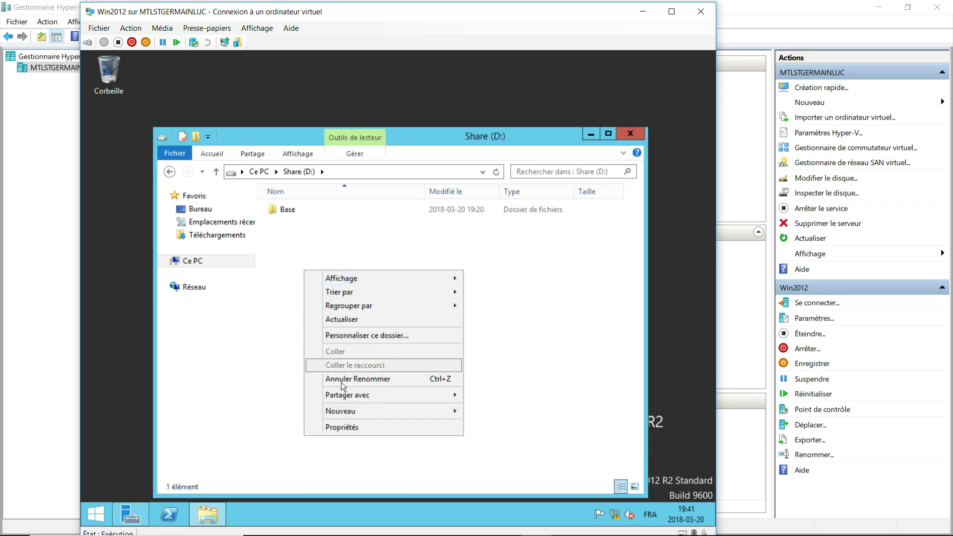
{"action": "left_click", "coordinate": [500, 408]}
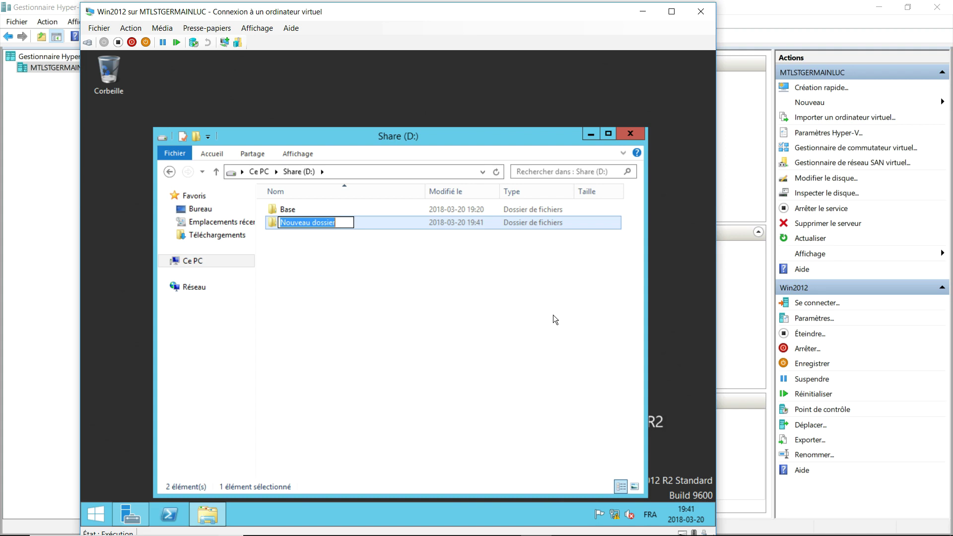
{"action": "type", "text": "Ha"}
{"action": "key", "text": "BackSpace"}
{"action": "key", "text": "BackSpace"}
{"action": "type", "text": "Share"}
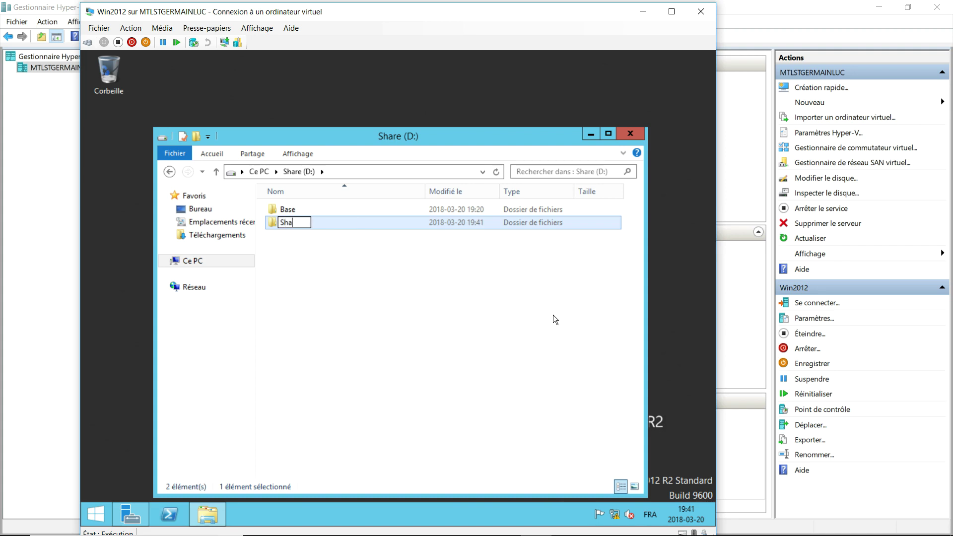
{"action": "left_click", "coordinate": [379, 367]}
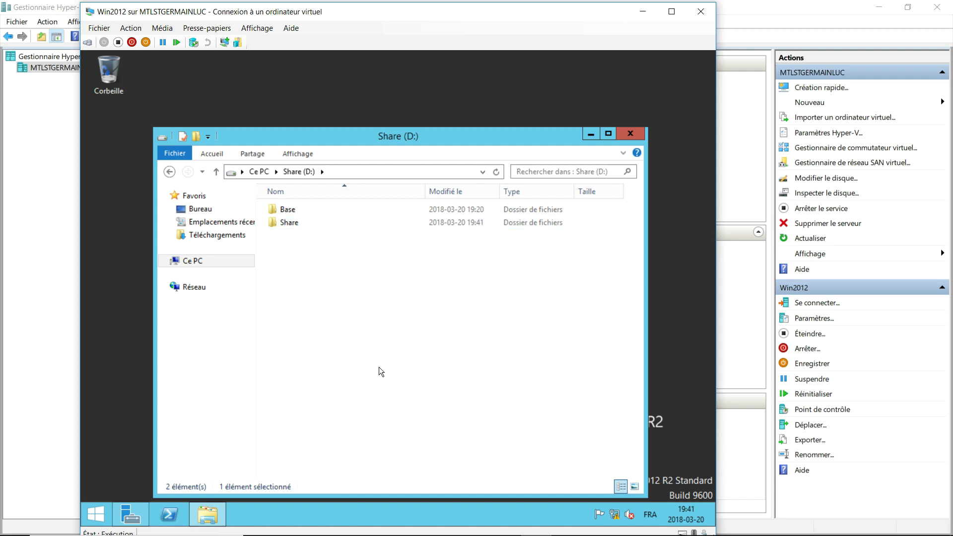
Turn on advanced sharing for the Share folder.
{"action": "right_click", "coordinate": [289, 221]}
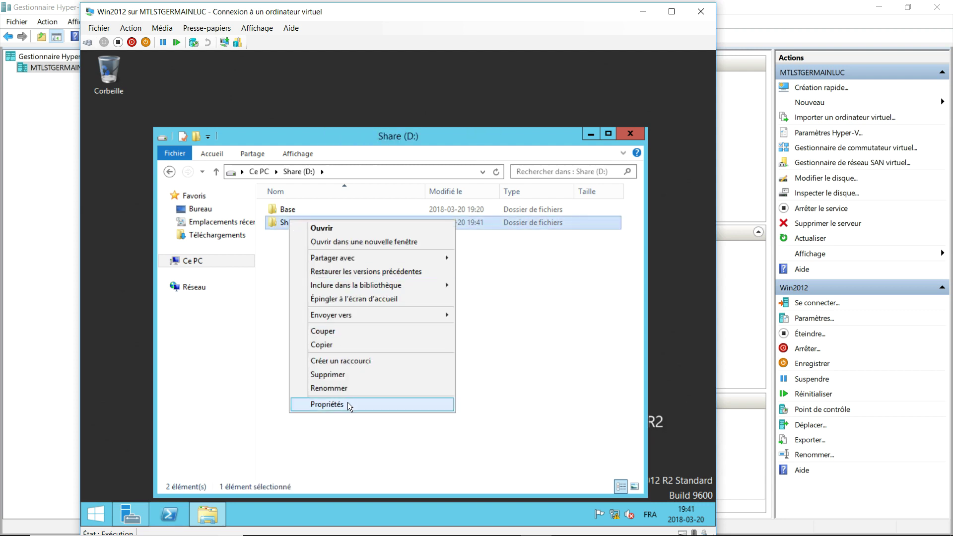
{"action": "left_click", "coordinate": [347, 401]}
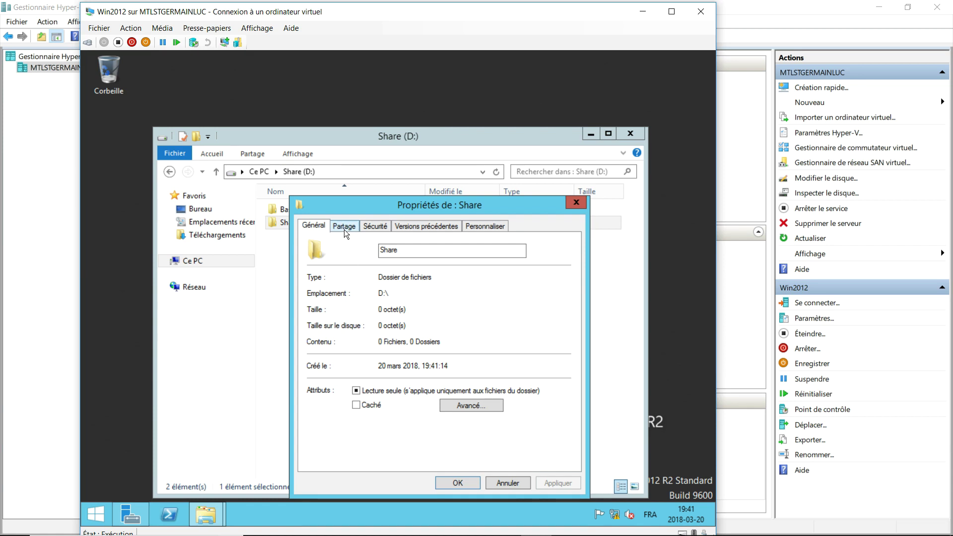
{"action": "left_click", "coordinate": [345, 231]}
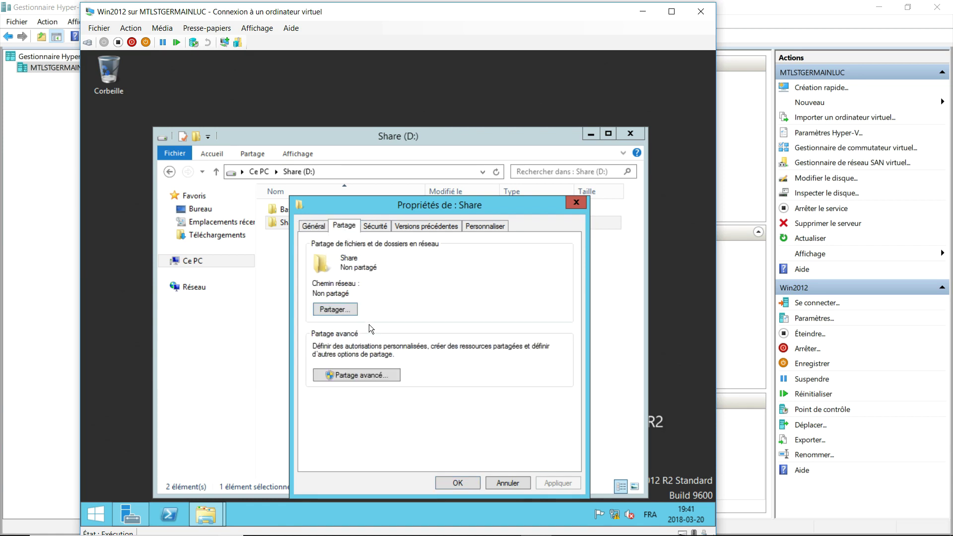
{"action": "left_click", "coordinate": [359, 375]}
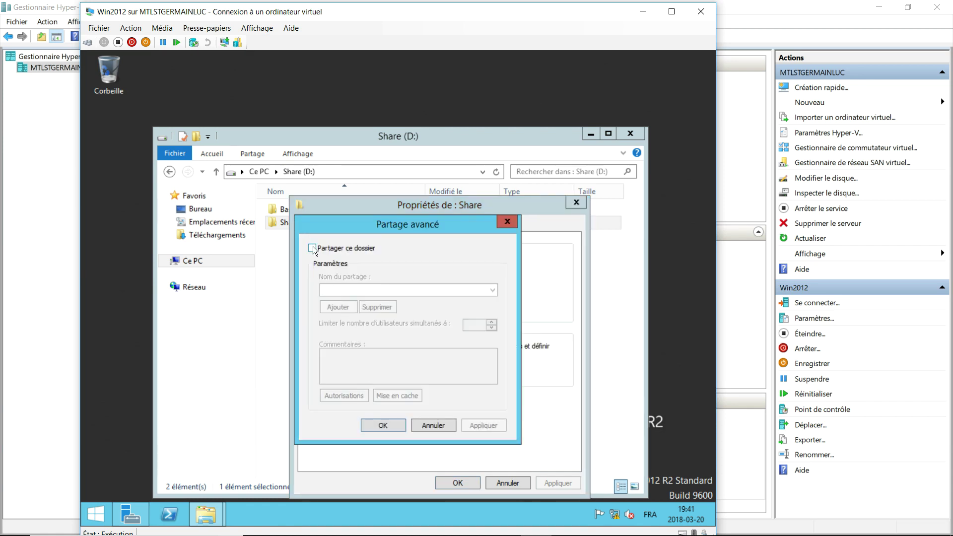
{"action": "left_click", "coordinate": [312, 247]}
Remove Tout le monde from the share permissions and add Admins du domaine.
{"action": "left_click", "coordinate": [350, 395]}
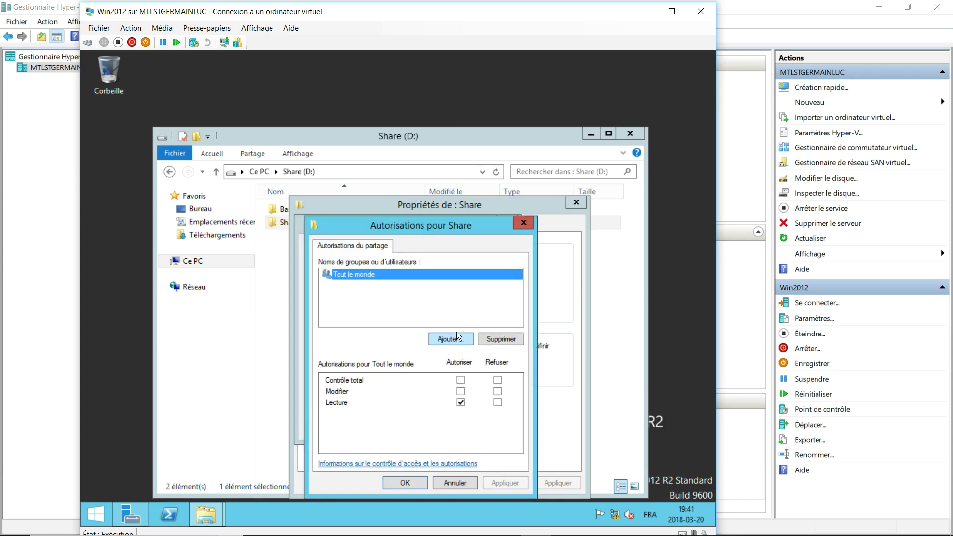
{"action": "left_click", "coordinate": [495, 339]}
{"action": "left_click", "coordinate": [460, 341]}
{"action": "type", "text": "admin"}
{"action": "key", "text": "Return"}
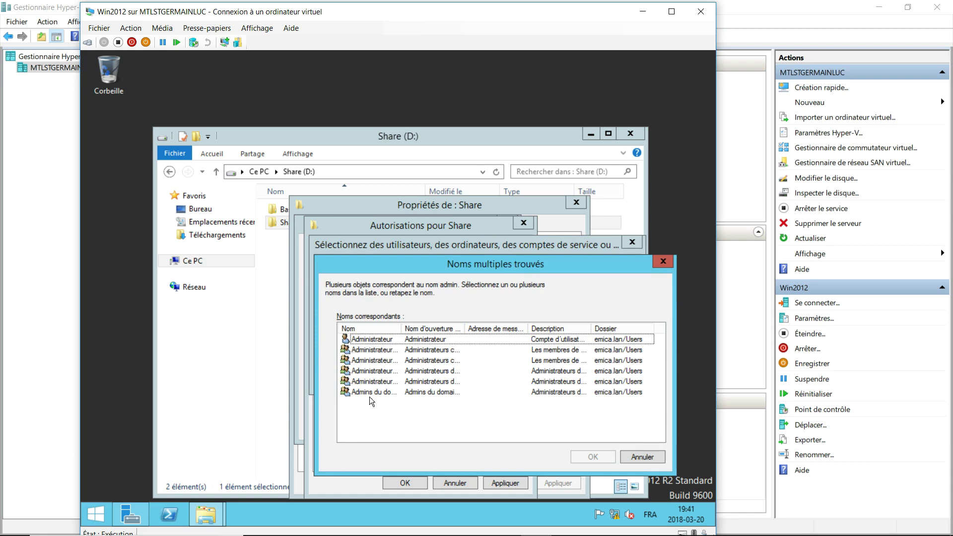
{"action": "left_click", "coordinate": [374, 392]}
{"action": "key", "text": "Return"}
{"action": "key", "text": "Return"}
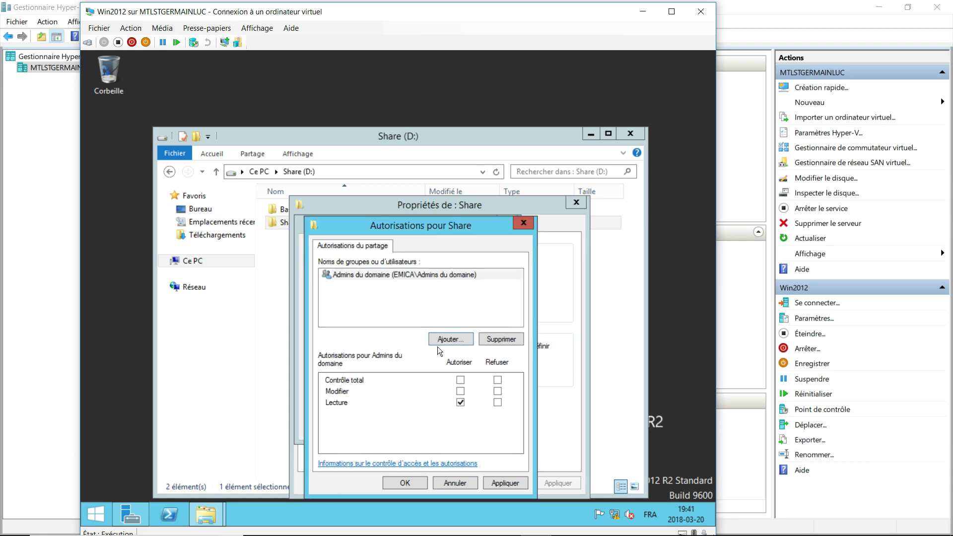
Add DL_emica to the share with Modifier allowed and confirm the sharing settings.
{"action": "left_click", "coordinate": [458, 339]}
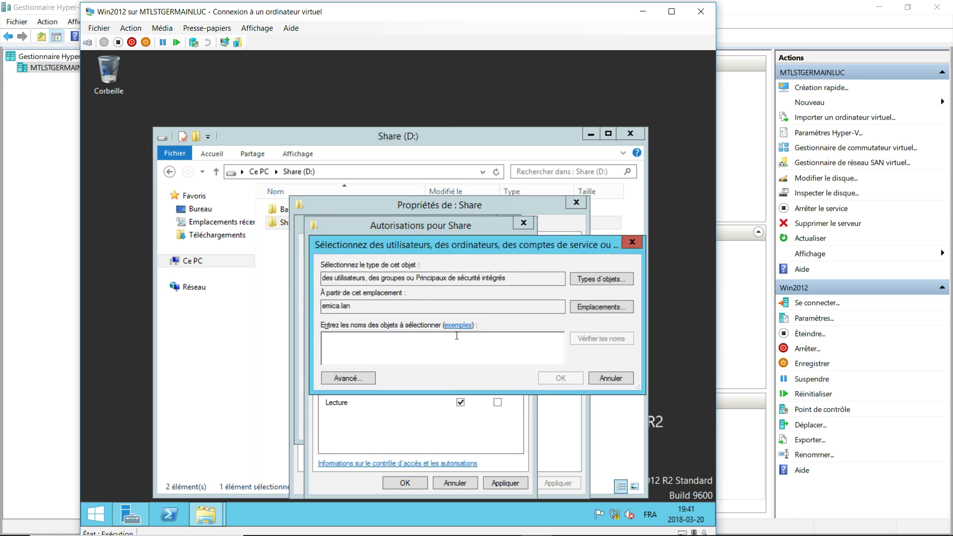
{"action": "type", "text": "DL_emica"}
{"action": "key", "text": "Return"}
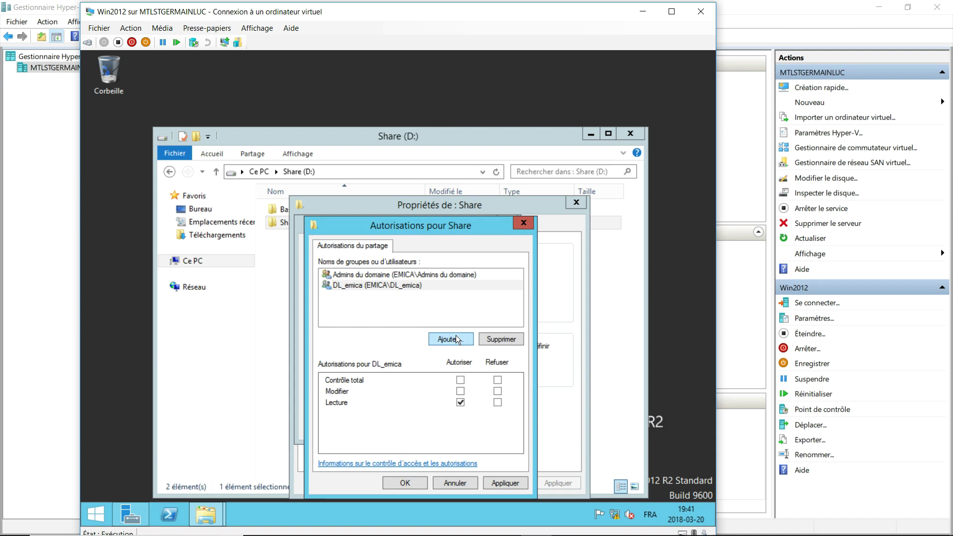
{"action": "left_click", "coordinate": [460, 391]}
{"action": "left_click", "coordinate": [506, 487]}
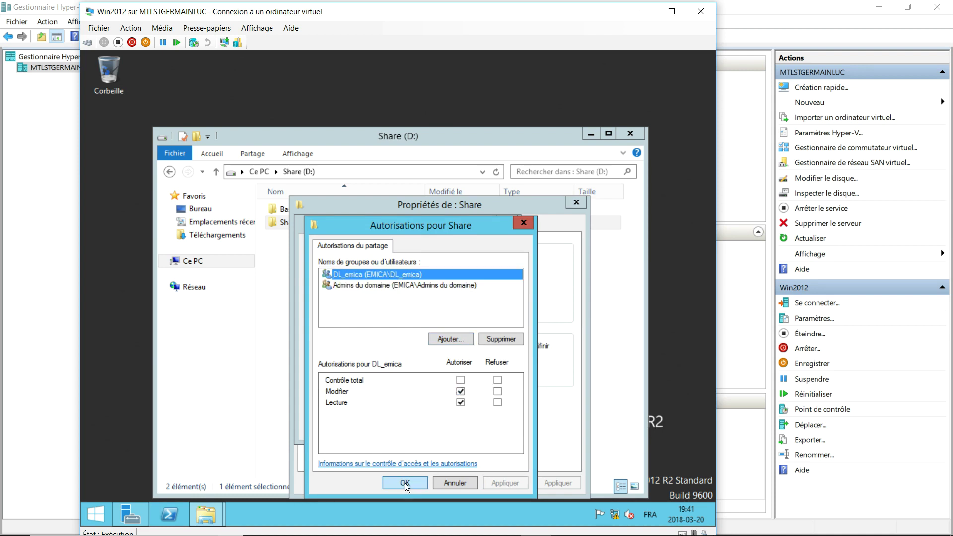
{"action": "left_click", "coordinate": [405, 483]}
{"action": "left_click", "coordinate": [383, 422]}
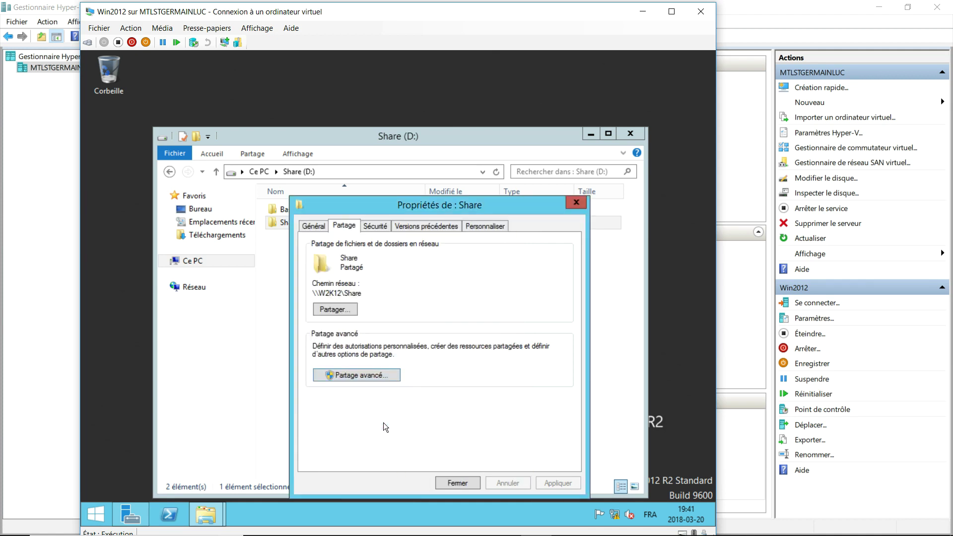
Disable inheritance on Share, converting inherited permissions into explicit ones.
{"action": "left_click", "coordinate": [379, 226]}
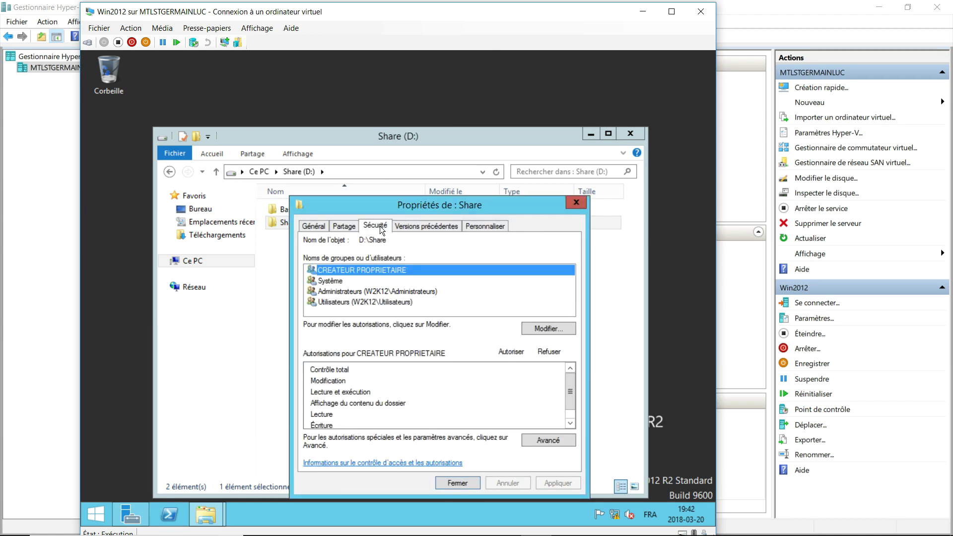
{"action": "left_click", "coordinate": [553, 441]}
{"action": "left_click", "coordinate": [235, 382]}
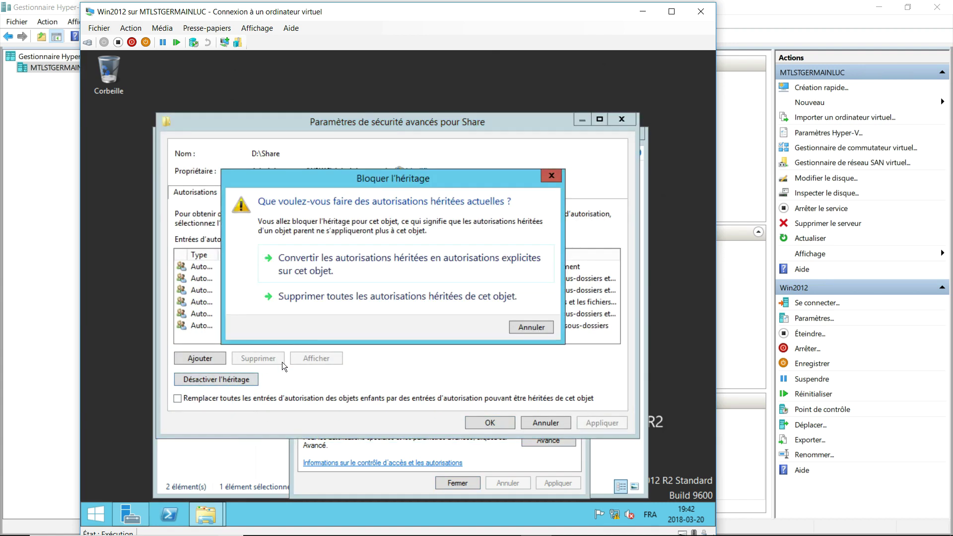
{"action": "left_click", "coordinate": [319, 267]}
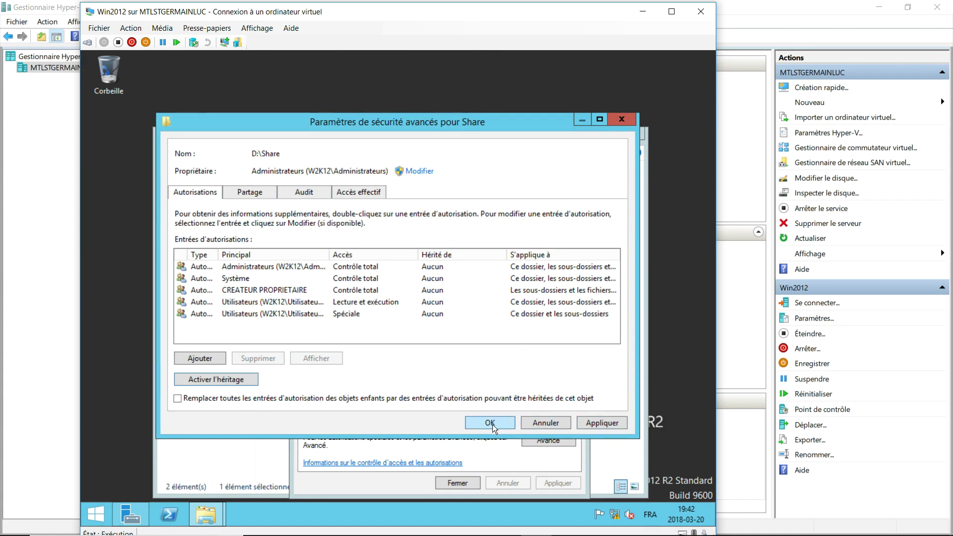
{"action": "left_click", "coordinate": [491, 424]}
Remove all existing NTFS entries from Share and add Admins du domaine.
{"action": "left_click", "coordinate": [537, 328]}
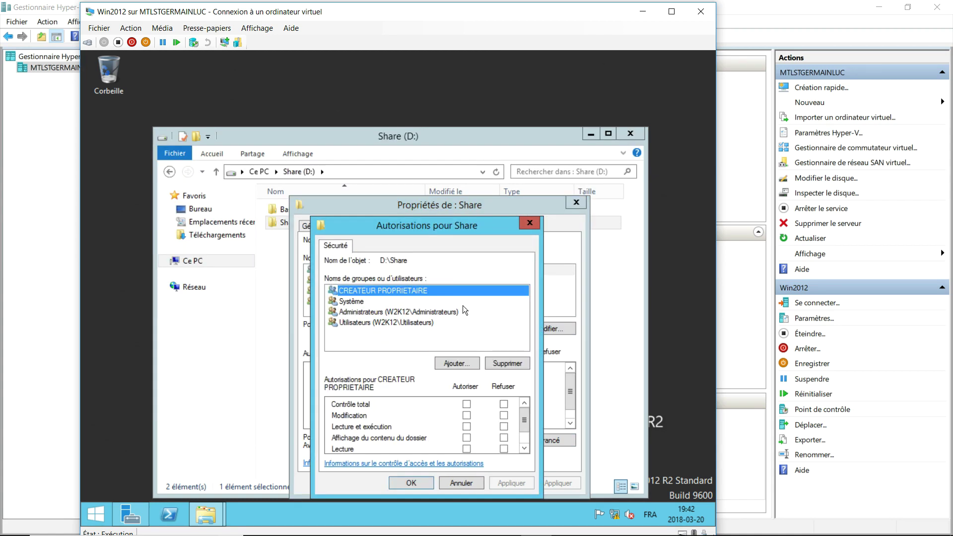
{"action": "left_click", "coordinate": [502, 365]}
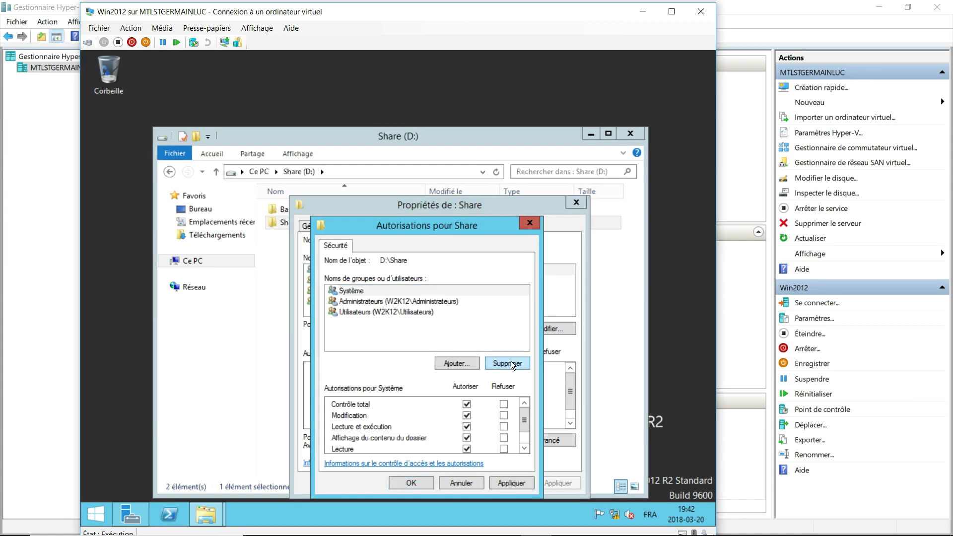
{"action": "left_click", "coordinate": [510, 365]}
{"action": "left_click", "coordinate": [510, 367]}
{"action": "left_click", "coordinate": [510, 367]}
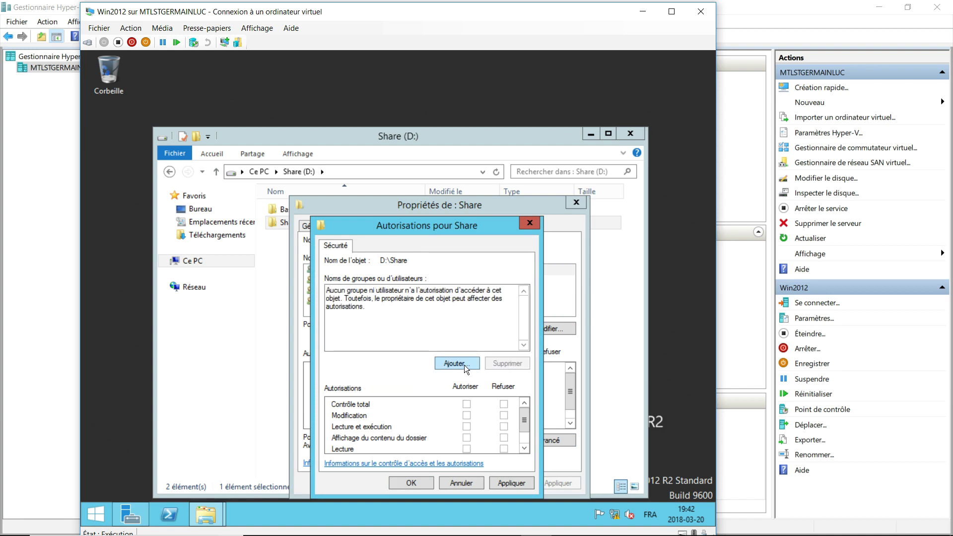
{"action": "left_click", "coordinate": [455, 363]}
{"action": "type", "text": "admin"}
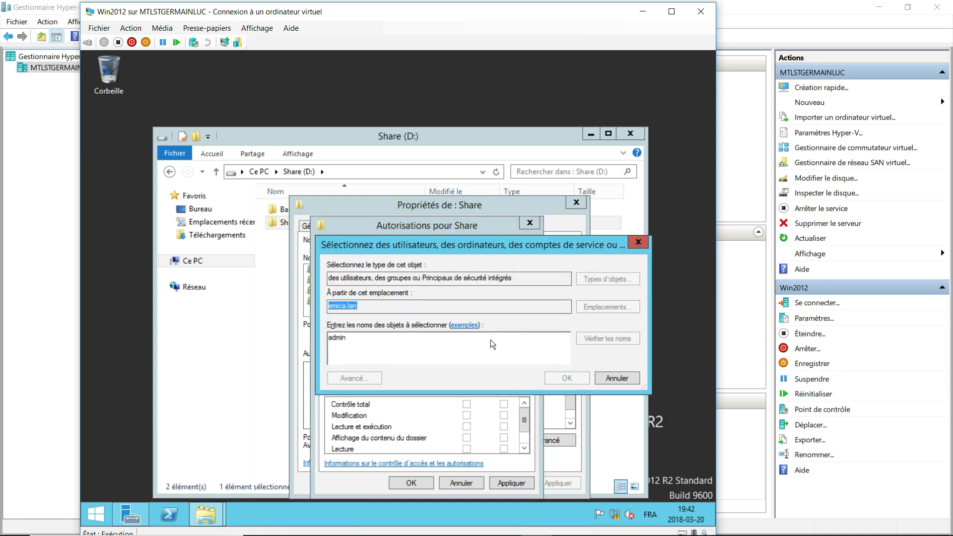
{"action": "key", "text": "Return"}
{"action": "double_click", "coordinate": [393, 389]}
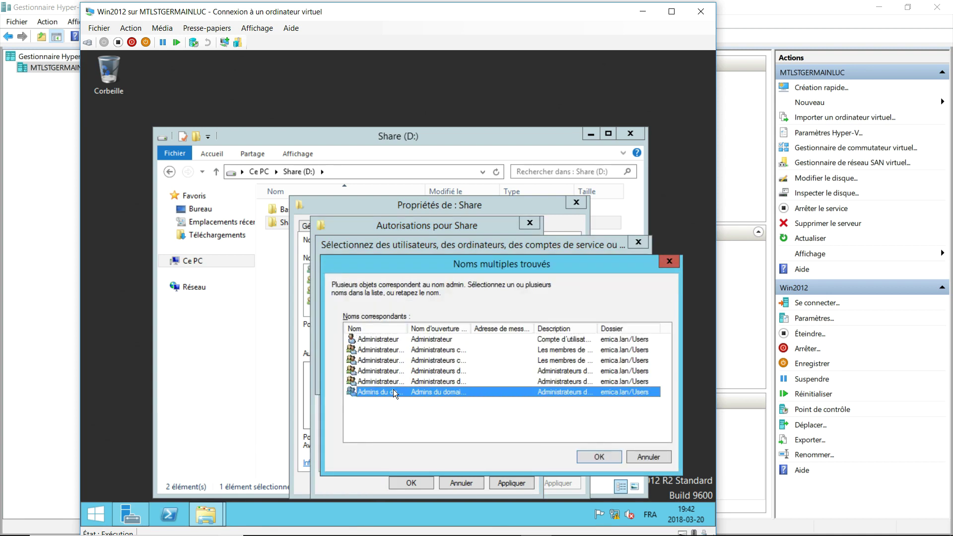
Add DL_emica with Lecture unchecked, apply, and close the Share properties.
{"action": "left_click", "coordinate": [452, 364]}
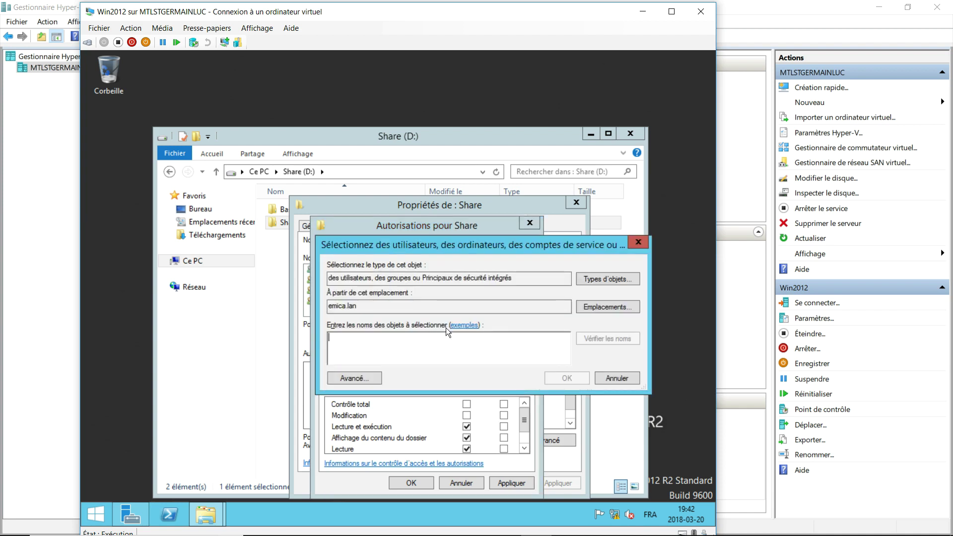
{"action": "type", "text": "dl"}
{"action": "key", "text": "Return"}
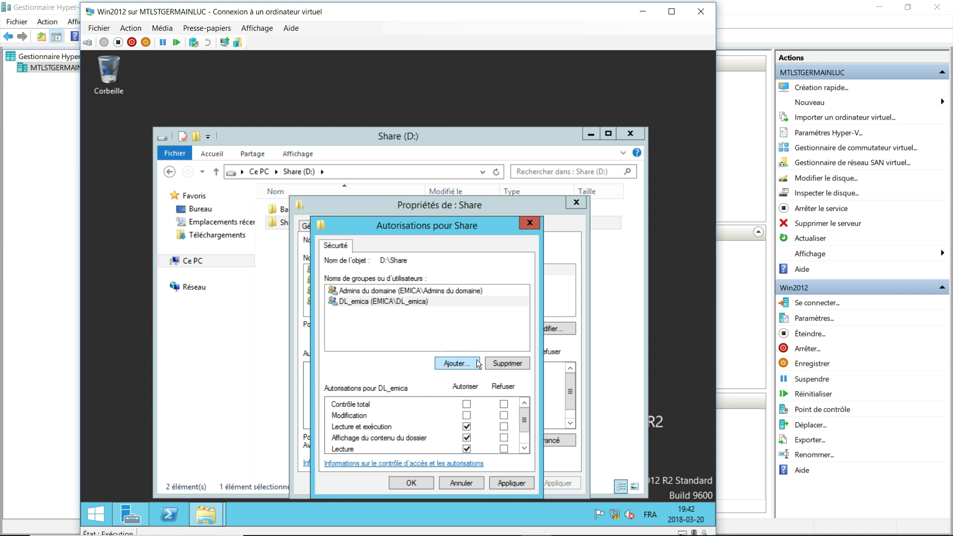
{"action": "left_click_drag", "start_coordinate": [524, 420], "coordinate": [528, 427]}
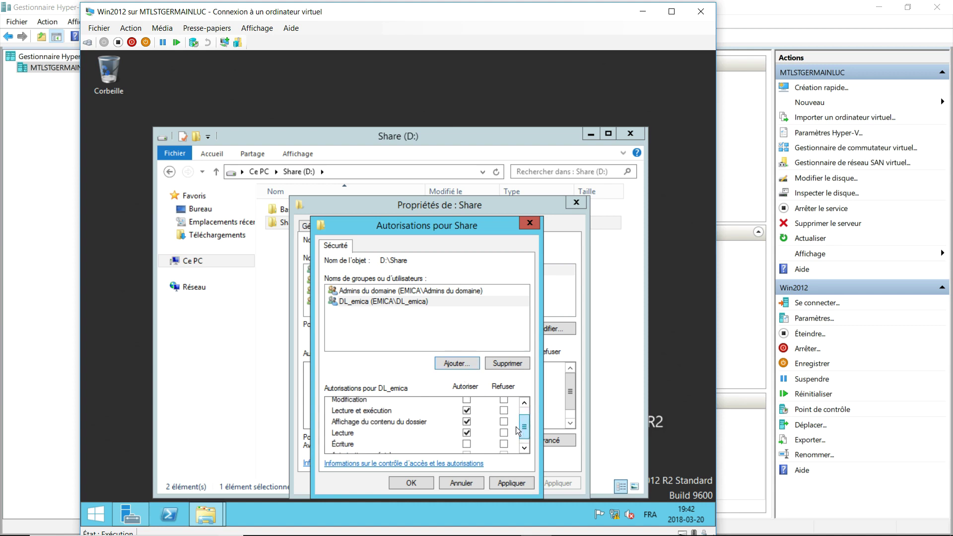
{"action": "left_click", "coordinate": [467, 432]}
{"action": "mouse_move", "coordinate": [522, 420]}
{"action": "left_mouse_down"}
{"action": "mouse_move", "coordinate": [526, 436]}
{"action": "mouse_move", "coordinate": [526, 406]}
{"action": "mouse_move", "coordinate": [526, 433]}
{"action": "left_mouse_up"}
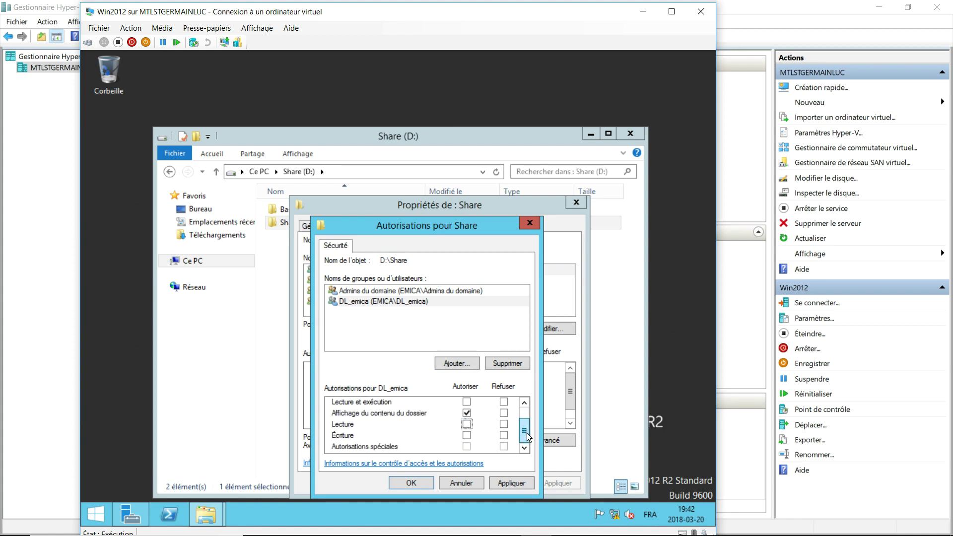
{"action": "left_click", "coordinate": [523, 484]}
{"action": "left_click", "coordinate": [428, 483]}
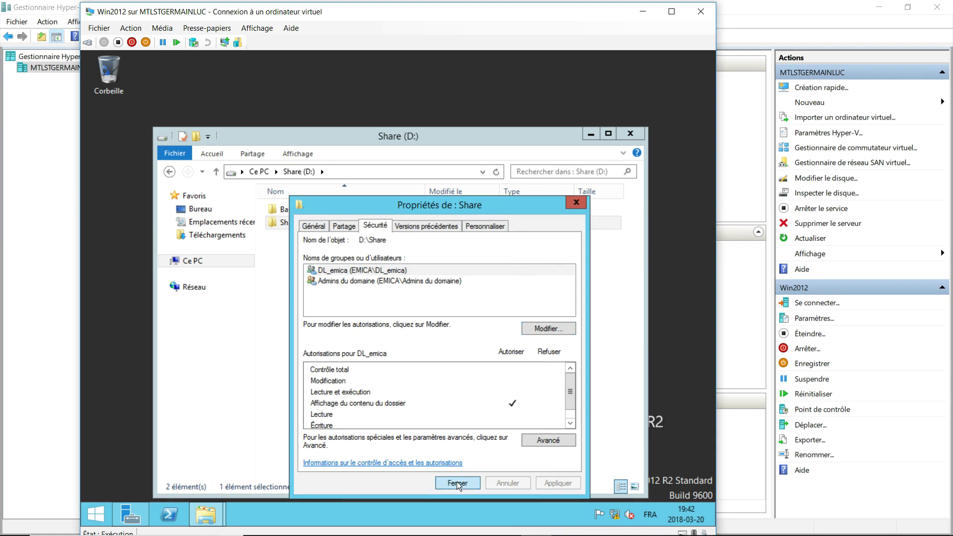
{"action": "left_click", "coordinate": [456, 482]}
Open the Share folder and create a subfolder named toto.
{"action": "double_click", "coordinate": [289, 223]}
{"action": "right_click", "coordinate": [309, 249]}
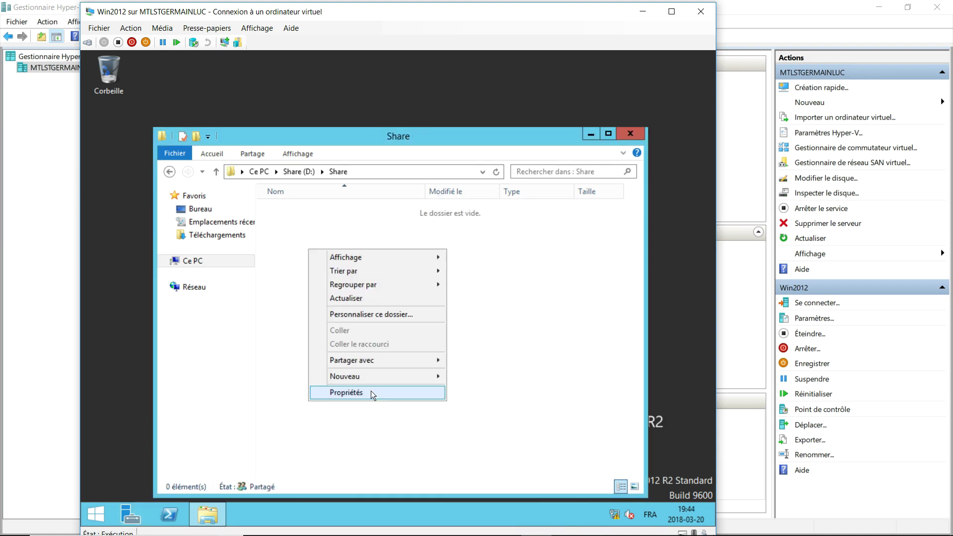
{"action": "mouse_move", "coordinate": [419, 377]}
{"action": "left_click", "coordinate": [461, 376]}
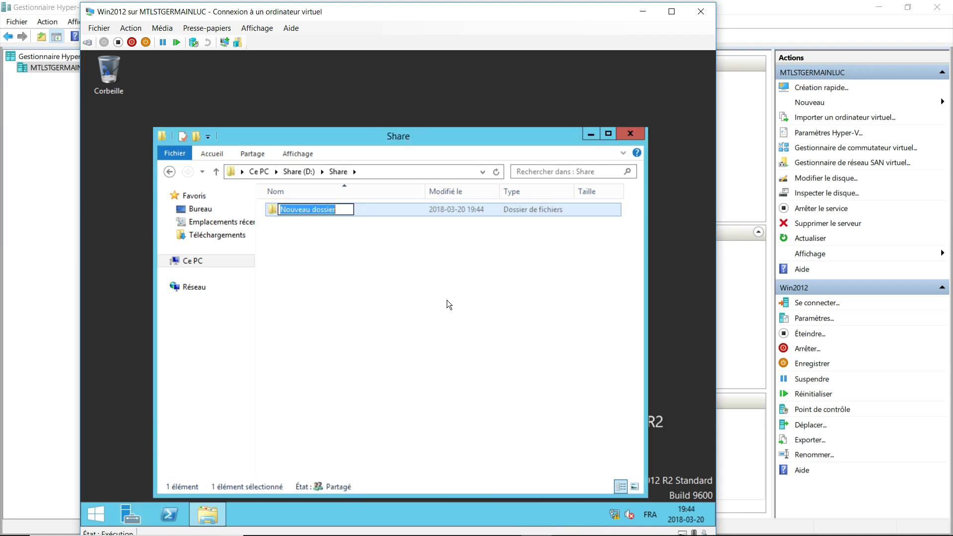
{"action": "key", "text": "BackSpace"}
{"action": "type", "text": "toto"}
{"action": "key", "text": "Return"}
Create two more subfolders in Share named alex and marie.
{"action": "right_click", "coordinate": [388, 273]}
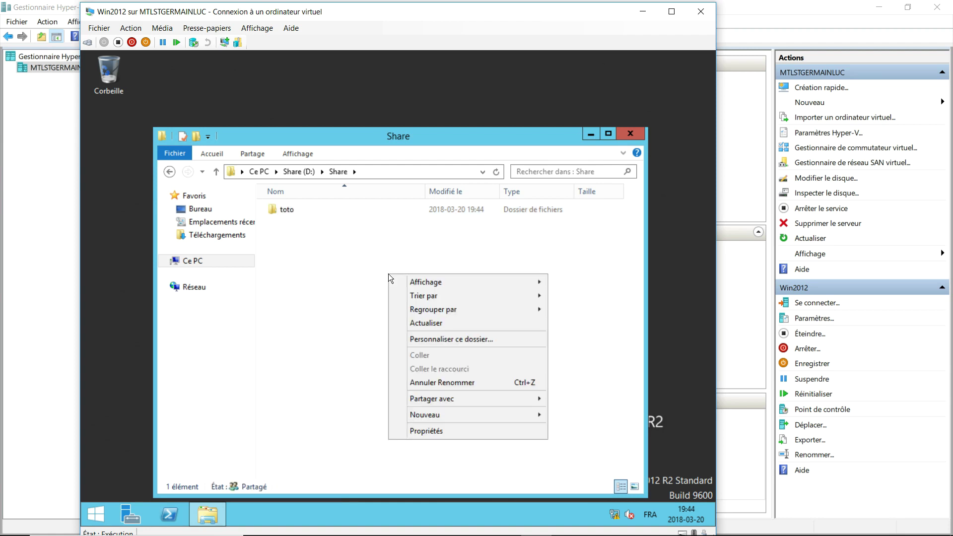
{"action": "mouse_move", "coordinate": [440, 411]}
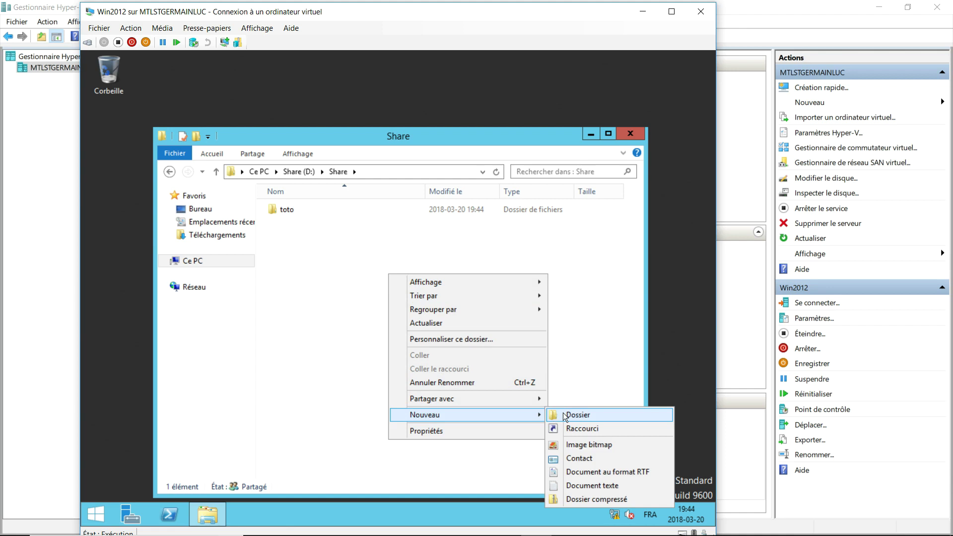
{"action": "left_click", "coordinate": [577, 414]}
{"action": "type", "text": "alex"}
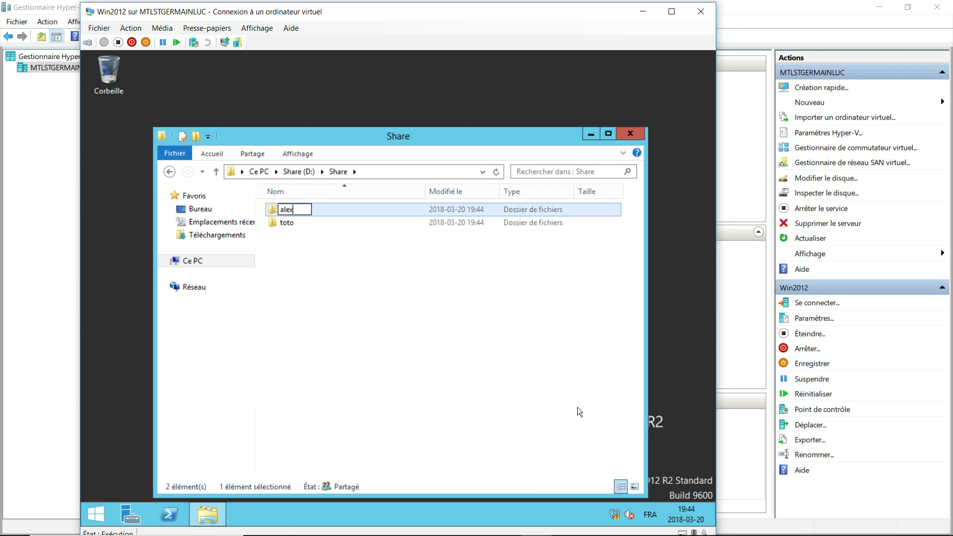
{"action": "left_click", "coordinate": [401, 380]}
{"action": "right_click", "coordinate": [345, 311]}
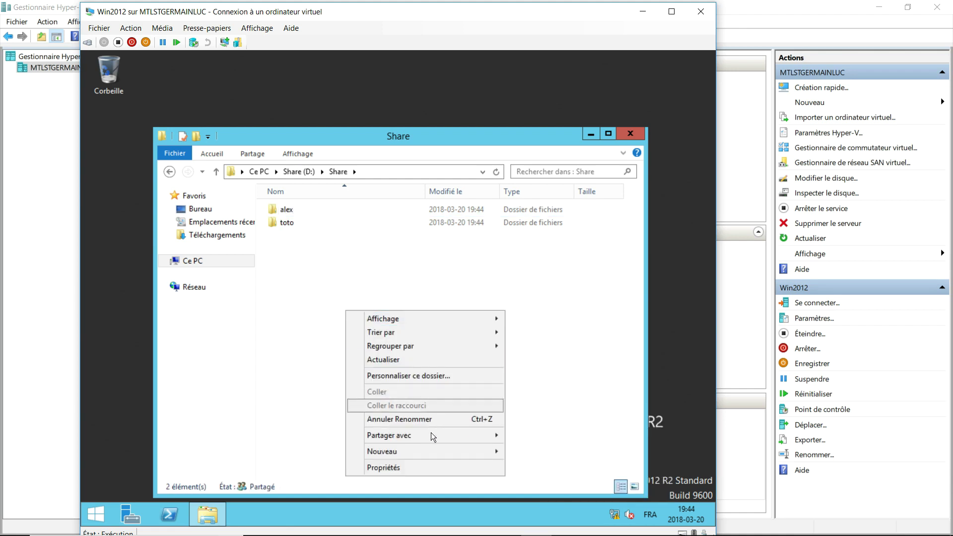
{"action": "mouse_move", "coordinate": [431, 449]}
{"action": "left_click", "coordinate": [535, 368]}
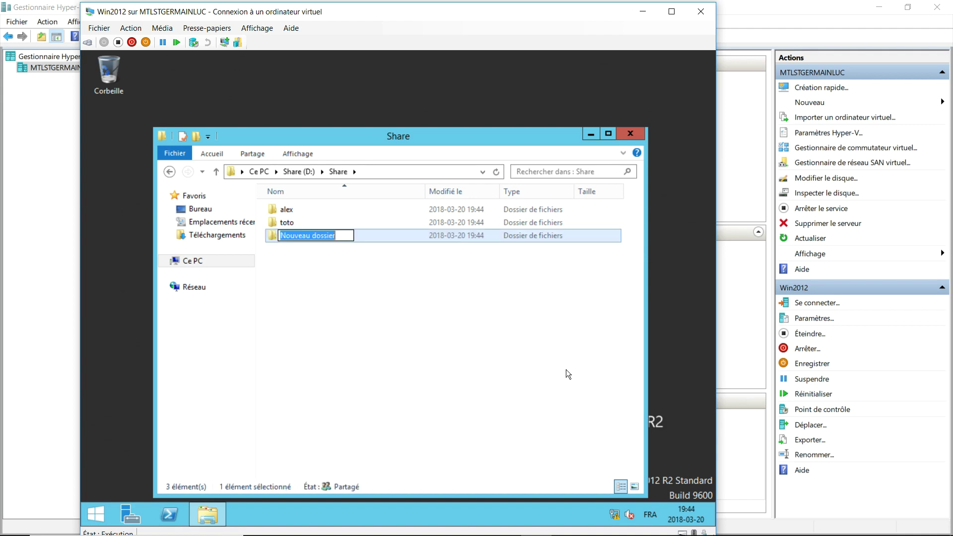
{"action": "type", "text": "marie"}
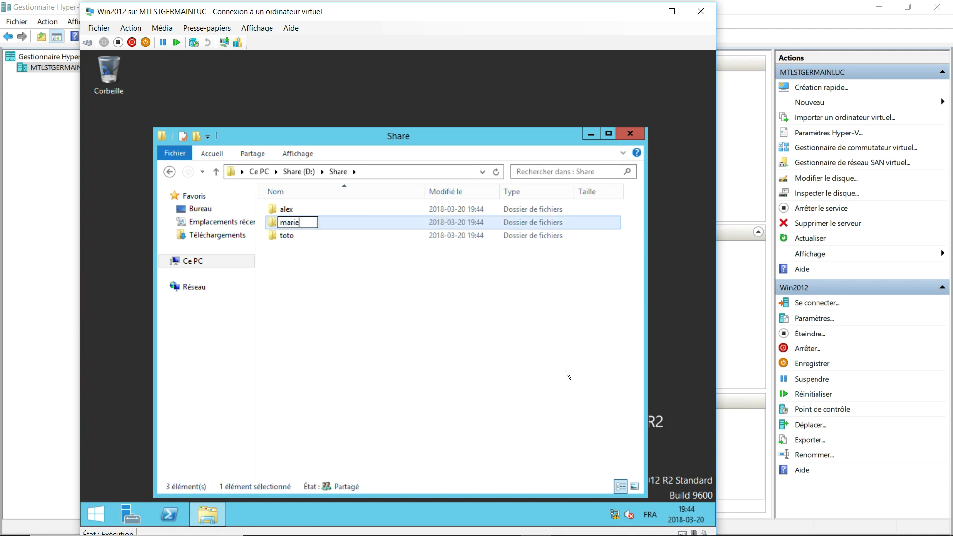
{"action": "key", "text": "Return"}
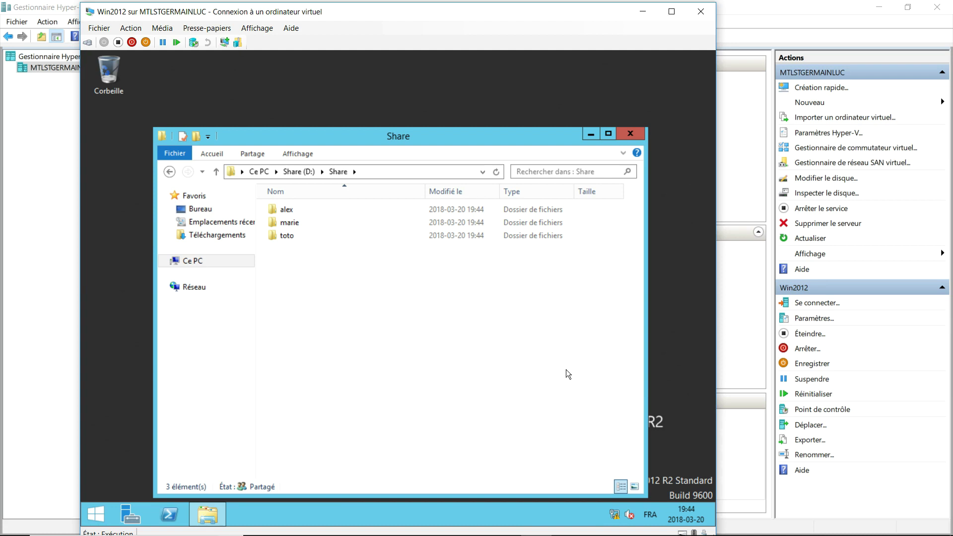
Disable inheritance on the alex folder, converting inherited permissions to explicit ones.
{"action": "left_click", "coordinate": [290, 210]}
{"action": "right_click", "coordinate": [290, 210]}
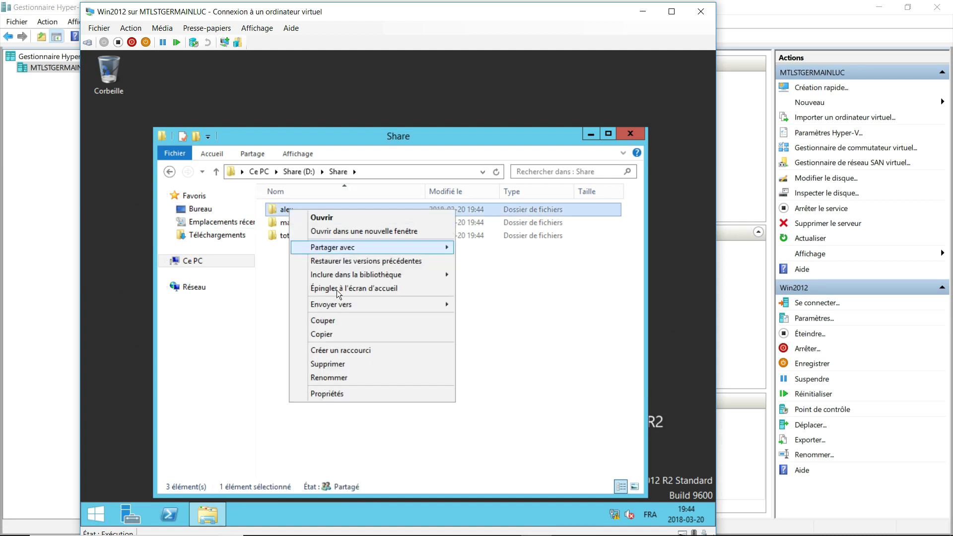
{"action": "left_click", "coordinate": [342, 393]}
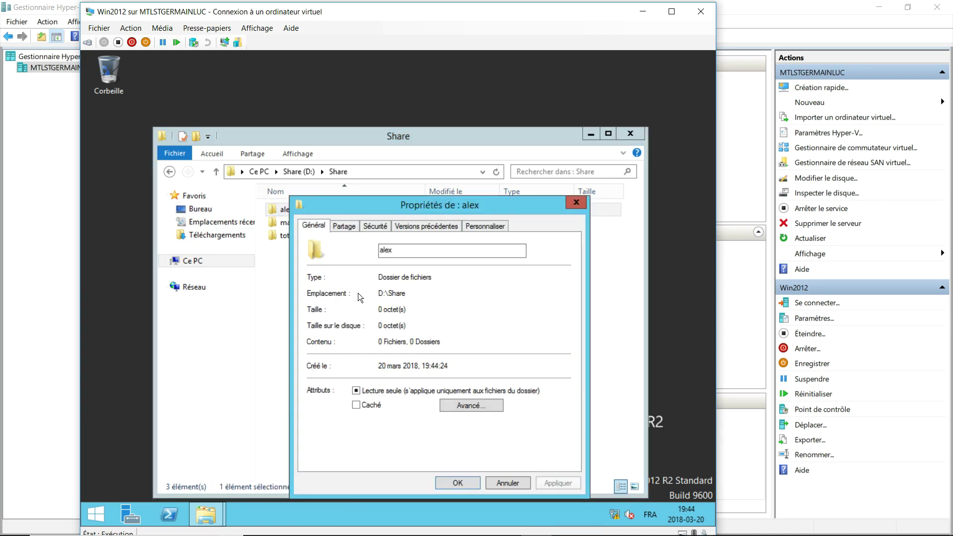
{"action": "left_click", "coordinate": [373, 226]}
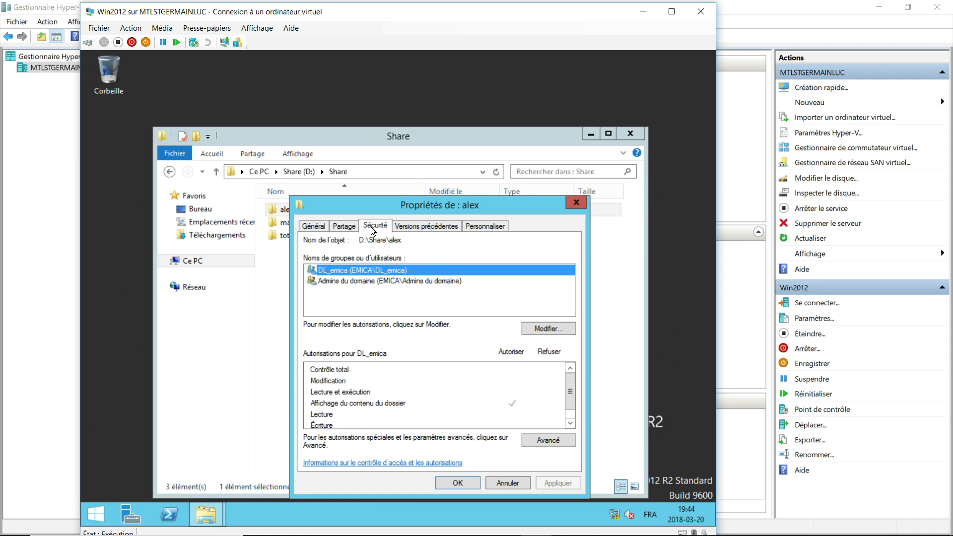
{"action": "left_click", "coordinate": [539, 328]}
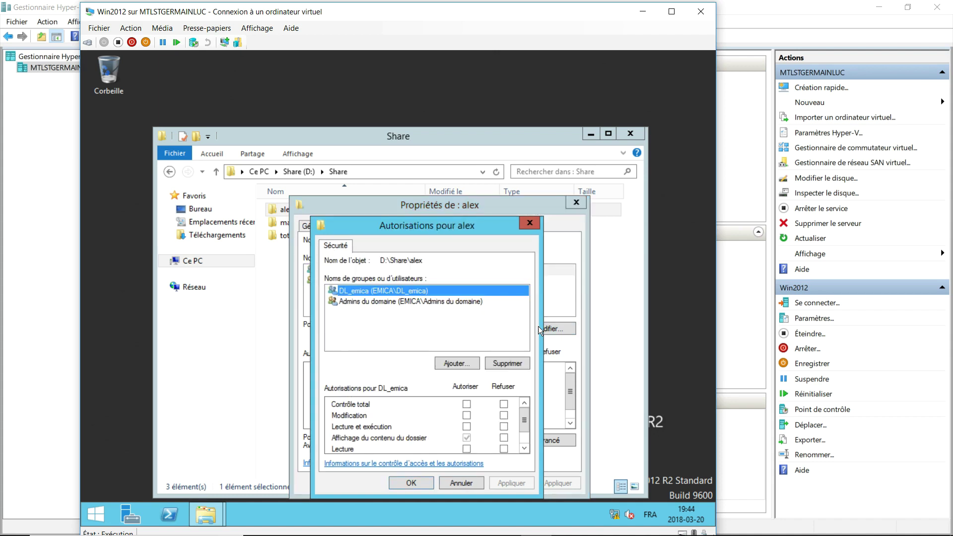
{"action": "left_click", "coordinate": [511, 364]}
{"action": "left_click", "coordinate": [514, 343]}
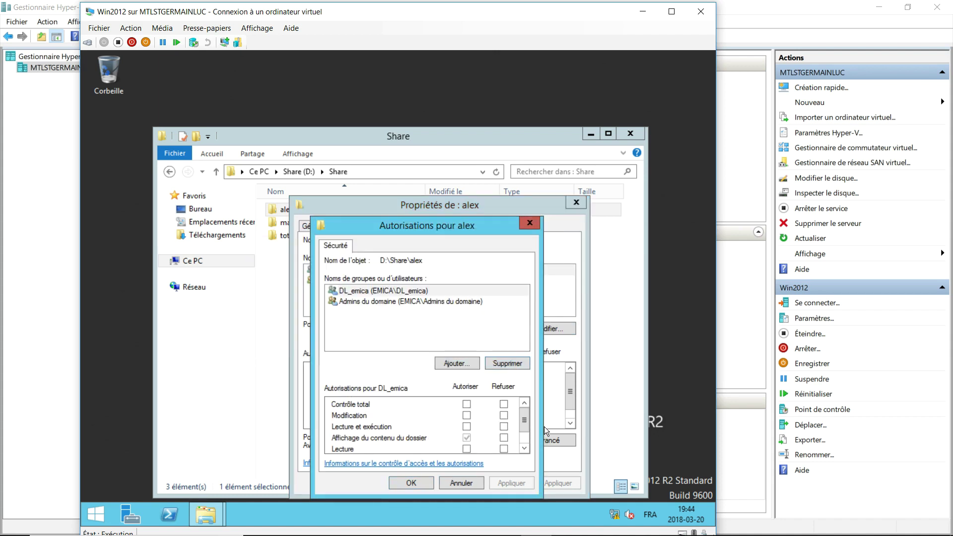
{"action": "key", "text": "Escape"}
{"action": "left_click", "coordinate": [548, 440]}
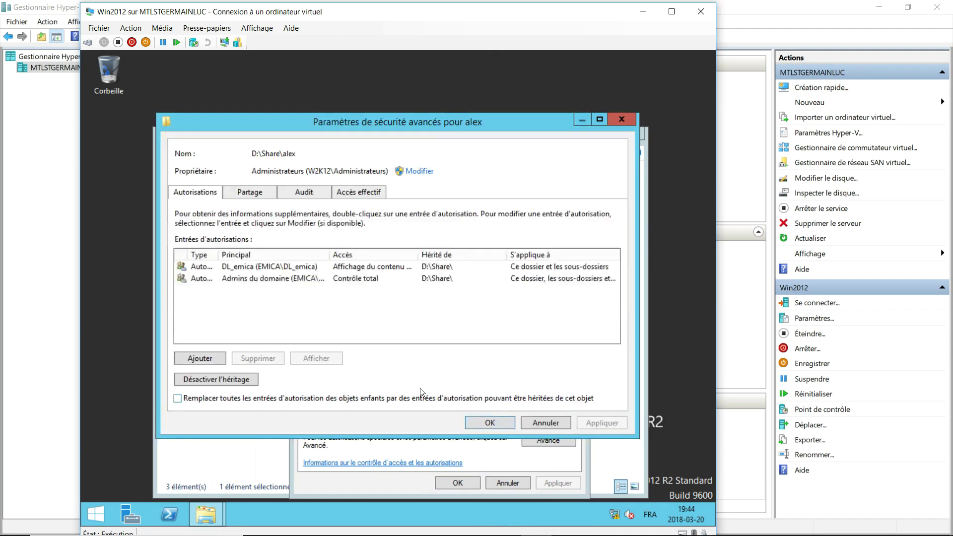
{"action": "left_click", "coordinate": [251, 379]}
{"action": "left_click", "coordinate": [313, 259]}
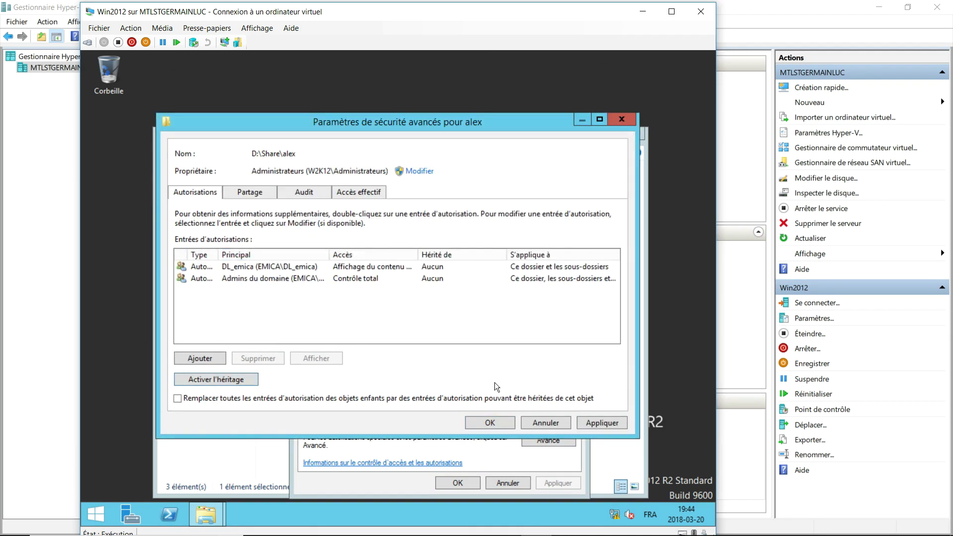
{"action": "left_click", "coordinate": [505, 422]}
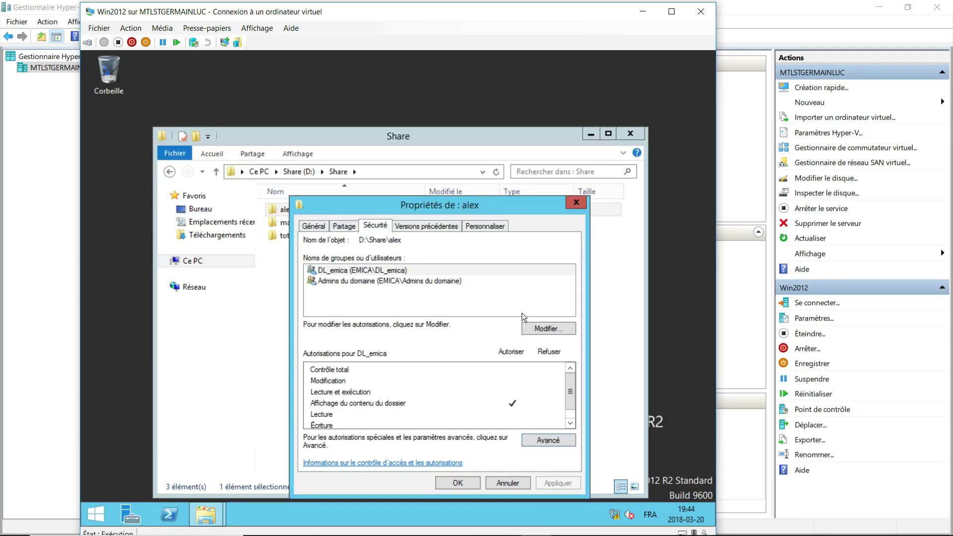
Replace DL_emica with the alex user granted Modification, then apply and close.
{"action": "left_click", "coordinate": [542, 330]}
{"action": "left_click_drag", "start_coordinate": [442, 230], "coordinate": [457, 171]}
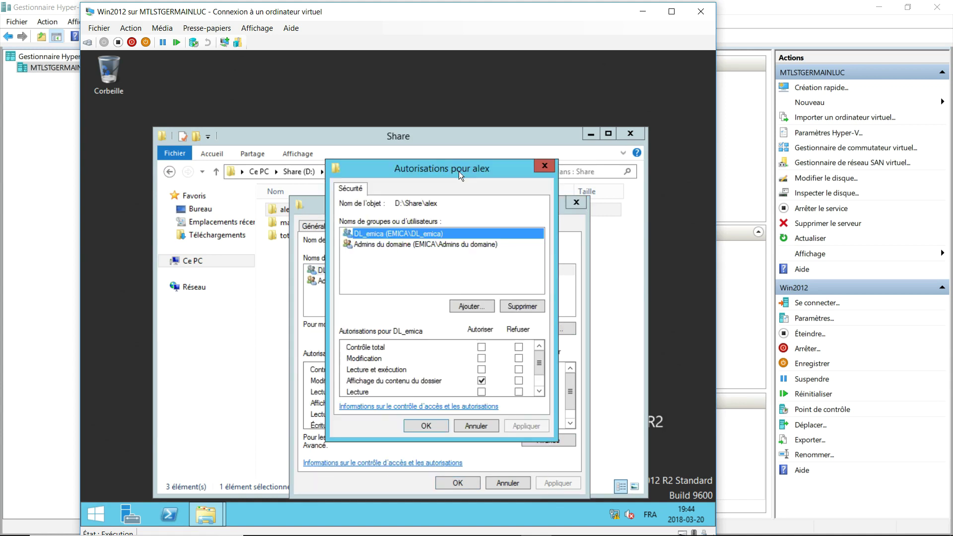
{"action": "left_click", "coordinate": [530, 305]}
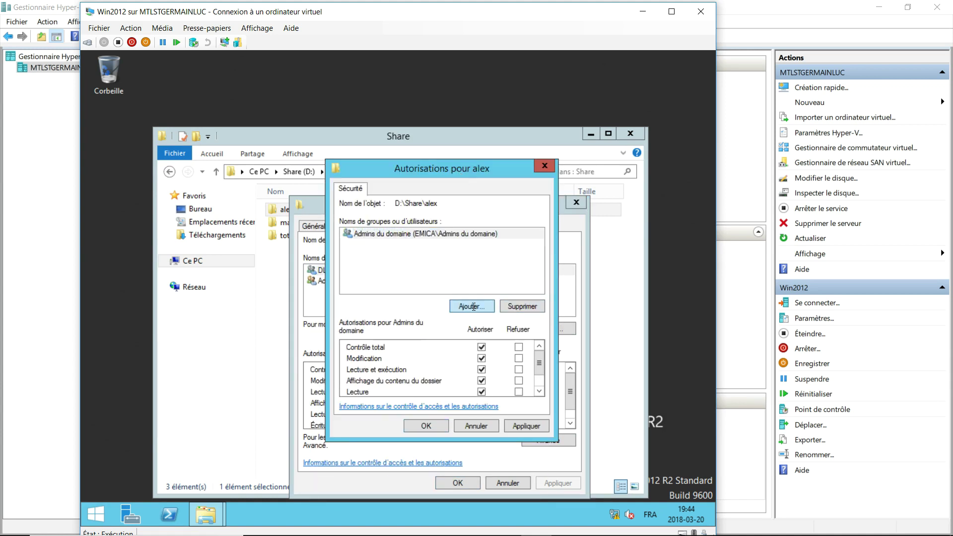
{"action": "left_click", "coordinate": [472, 306]}
{"action": "type", "text": "alex"}
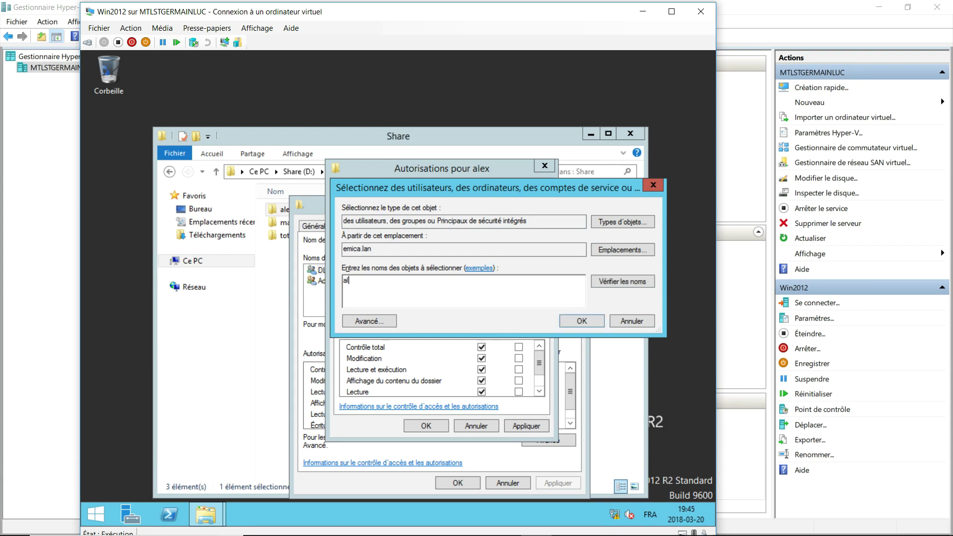
{"action": "key", "text": "Return"}
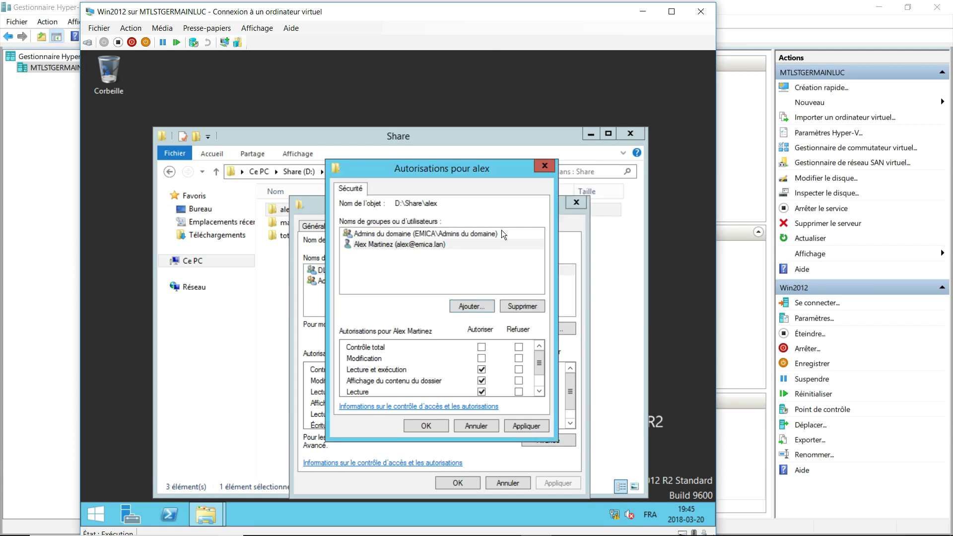
{"action": "left_click", "coordinate": [481, 358]}
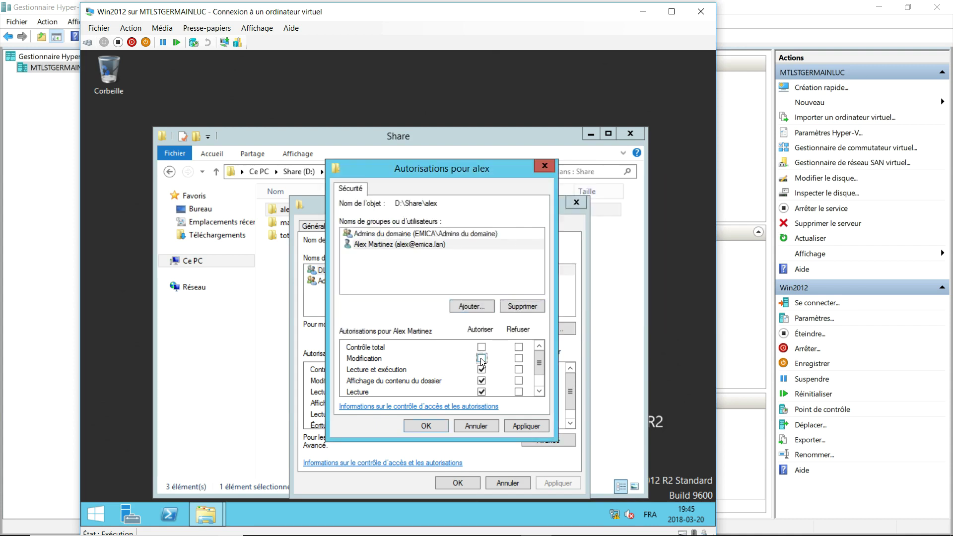
{"action": "left_click", "coordinate": [522, 424]}
{"action": "left_click", "coordinate": [456, 425]}
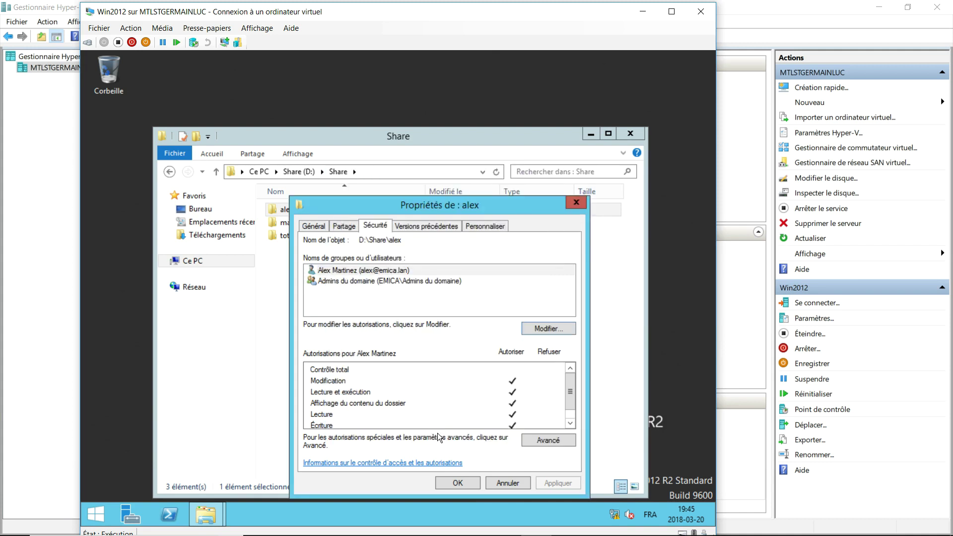
{"action": "left_click", "coordinate": [457, 483]}
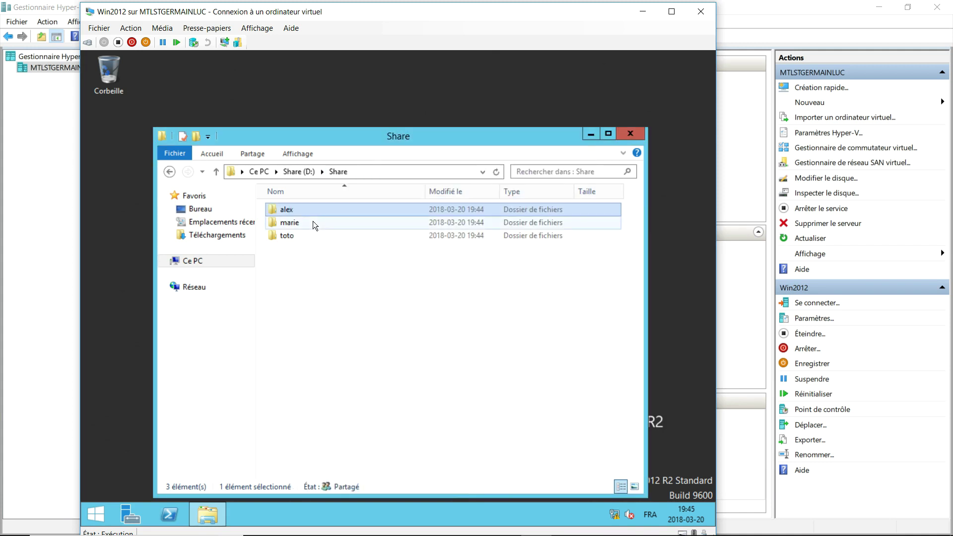
Disable inheritance on the marie folder, converting inherited permissions to explicit ones.
{"action": "left_click", "coordinate": [298, 224]}
{"action": "right_click", "coordinate": [297, 224]}
{"action": "left_click", "coordinate": [343, 407]}
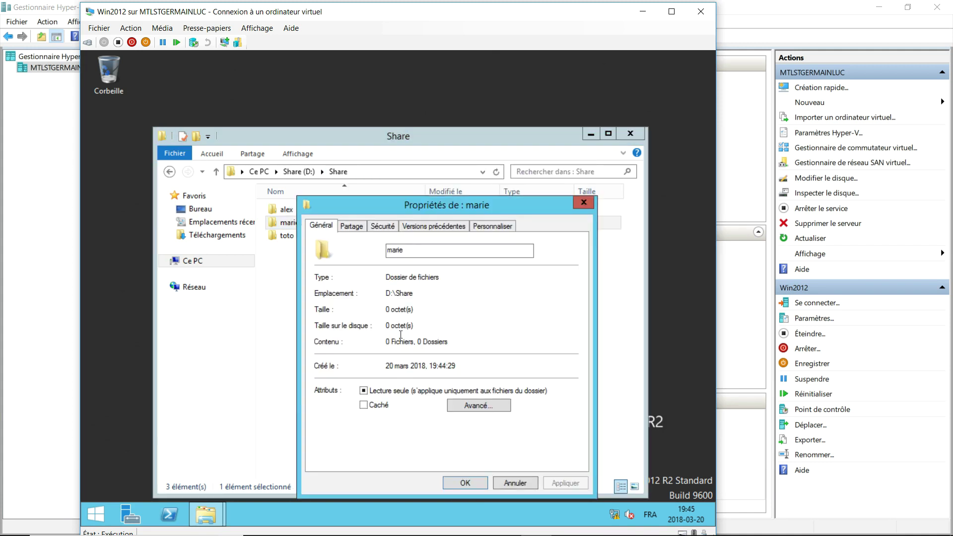
{"action": "left_click", "coordinate": [381, 226]}
{"action": "left_click", "coordinate": [551, 440]}
{"action": "left_click", "coordinate": [241, 379]}
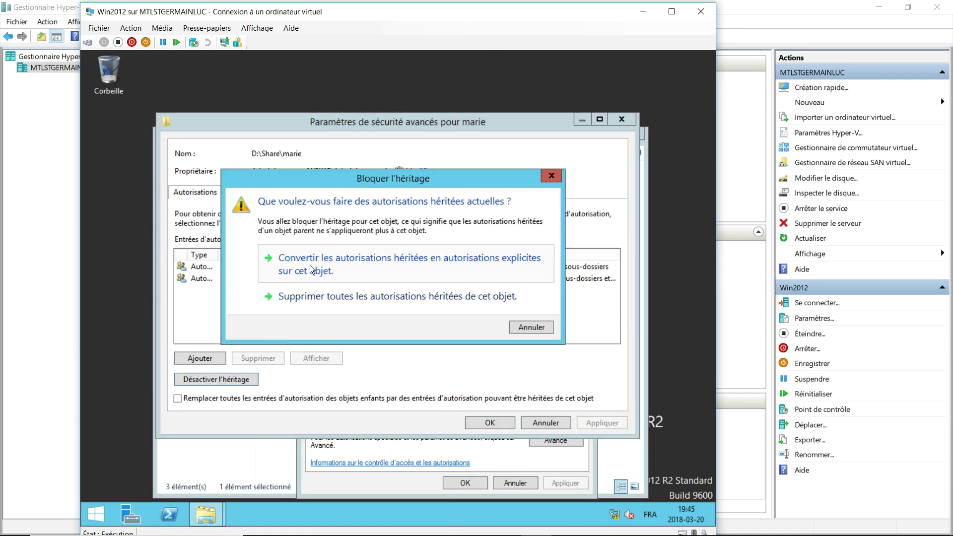
{"action": "left_click", "coordinate": [309, 269]}
{"action": "left_click", "coordinate": [497, 422]}
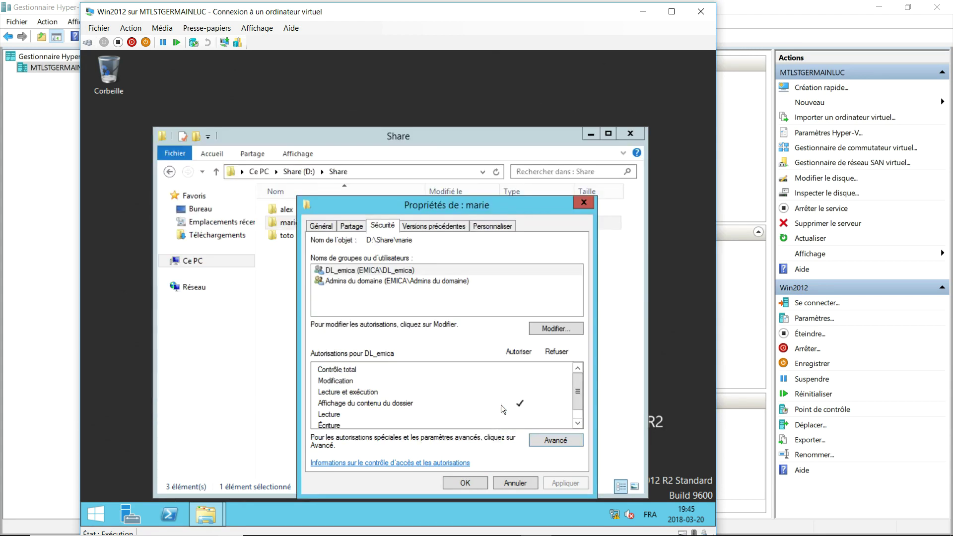
Replace DL_emica with the marie user granted Modification, then apply and close.
{"action": "left_click", "coordinate": [550, 327]}
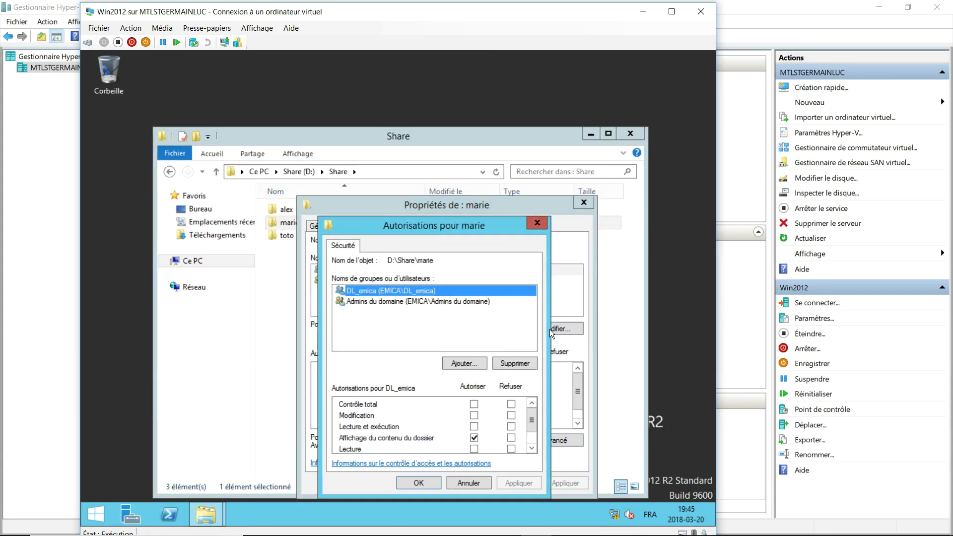
{"action": "left_click", "coordinate": [521, 364]}
{"action": "left_click", "coordinate": [456, 363]}
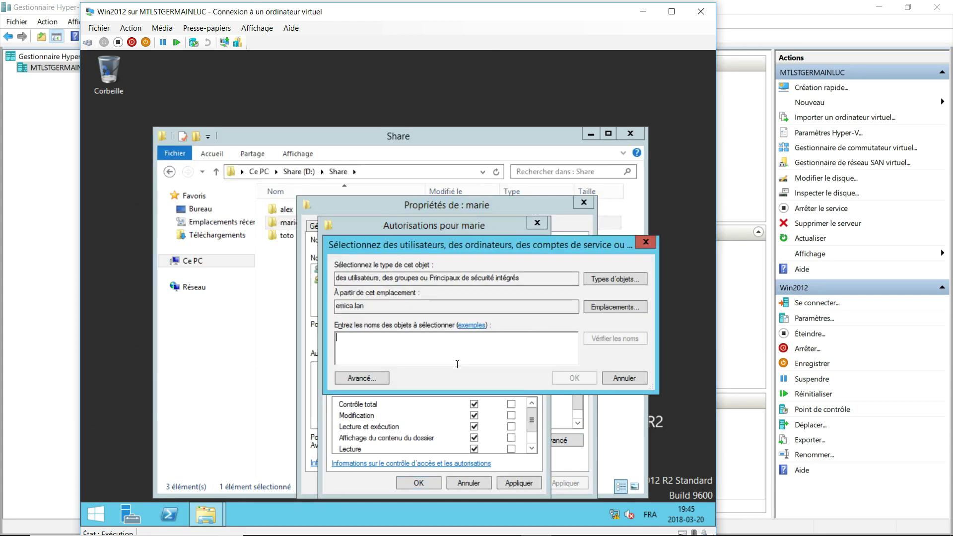
{"action": "type", "text": "marie"}
{"action": "key", "text": "Return"}
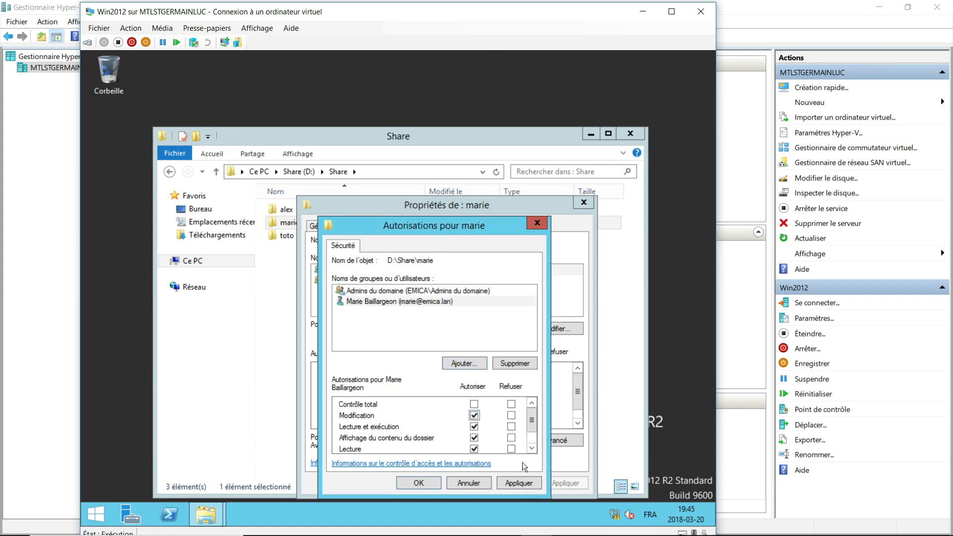
{"action": "left_click", "coordinate": [522, 480]}
{"action": "left_click", "coordinate": [418, 482]}
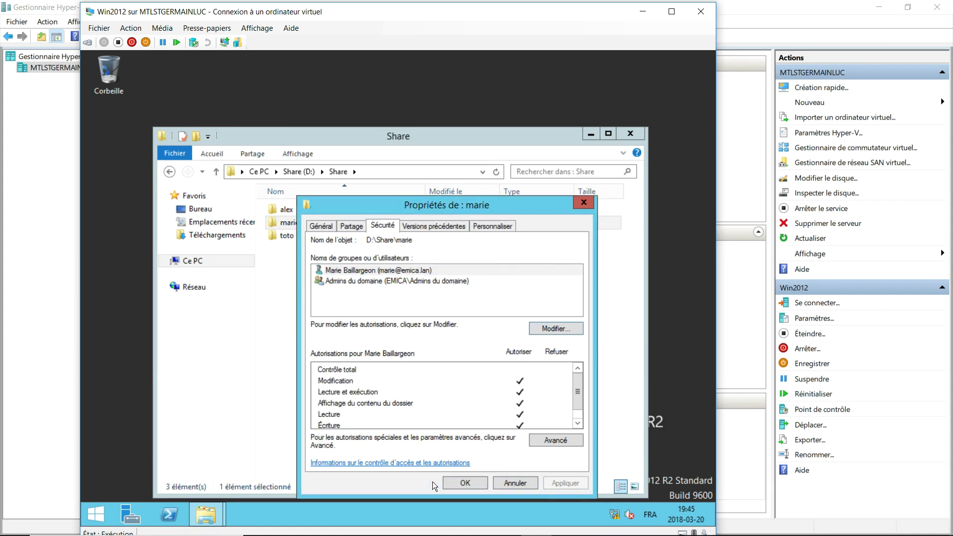
{"action": "left_click", "coordinate": [515, 482]}
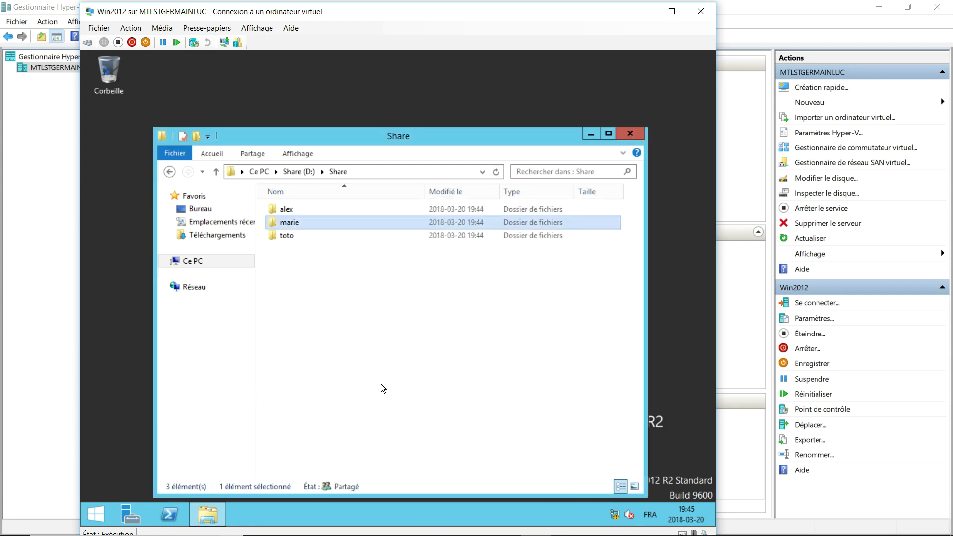
Disable inheritance on the toto folder, converting inherited permissions to explicit ones.
{"action": "right_click", "coordinate": [288, 236]}
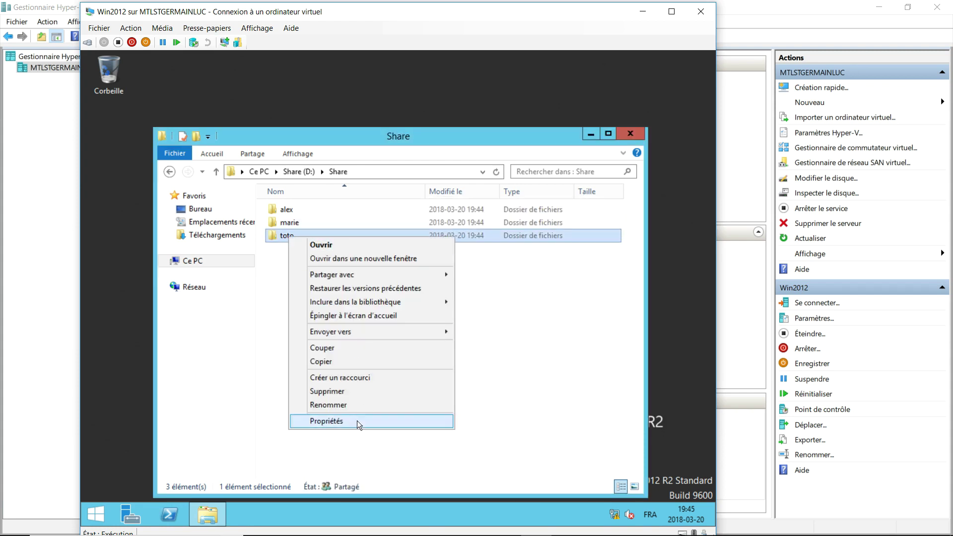
{"action": "left_click", "coordinate": [356, 421]}
{"action": "left_click", "coordinate": [367, 225]}
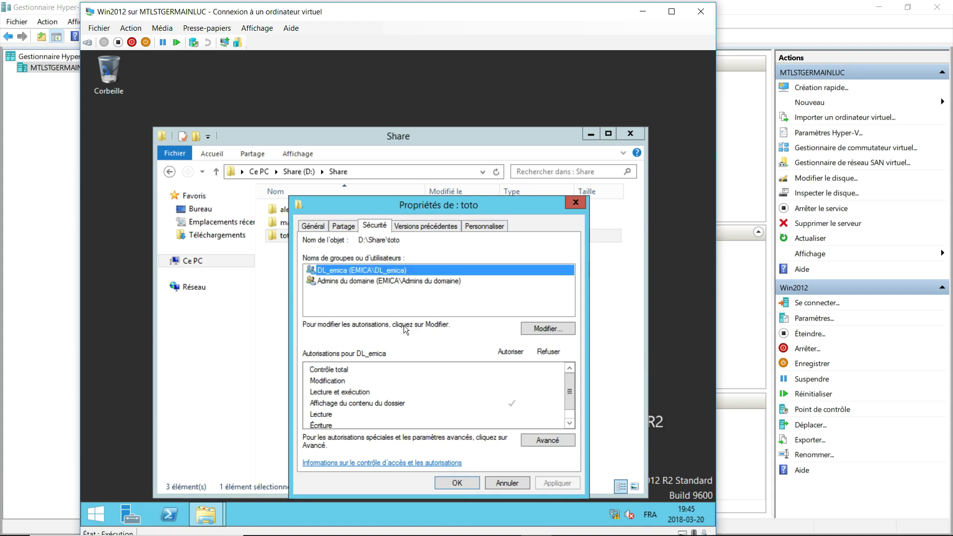
{"action": "left_click", "coordinate": [552, 327]}
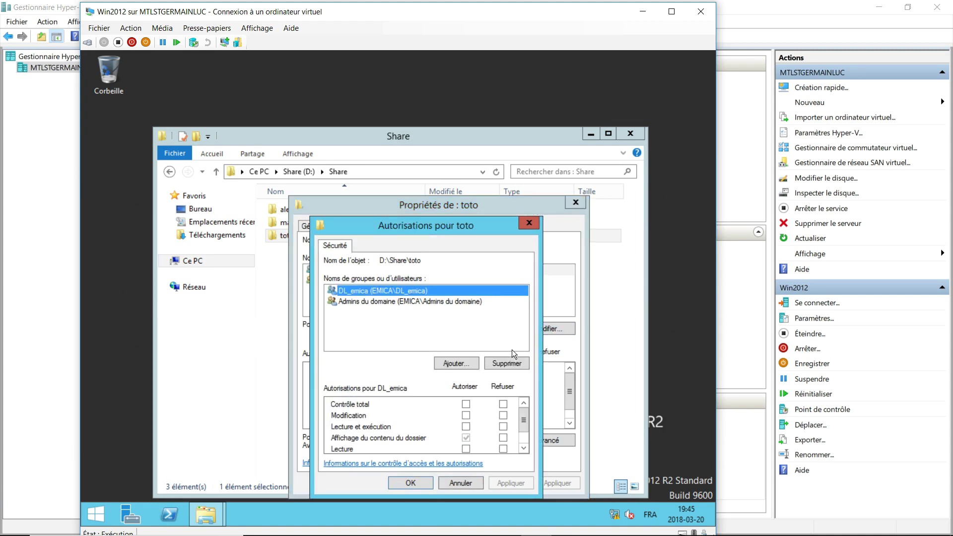
{"action": "left_click", "coordinate": [505, 364]}
{"action": "left_click", "coordinate": [567, 340]}
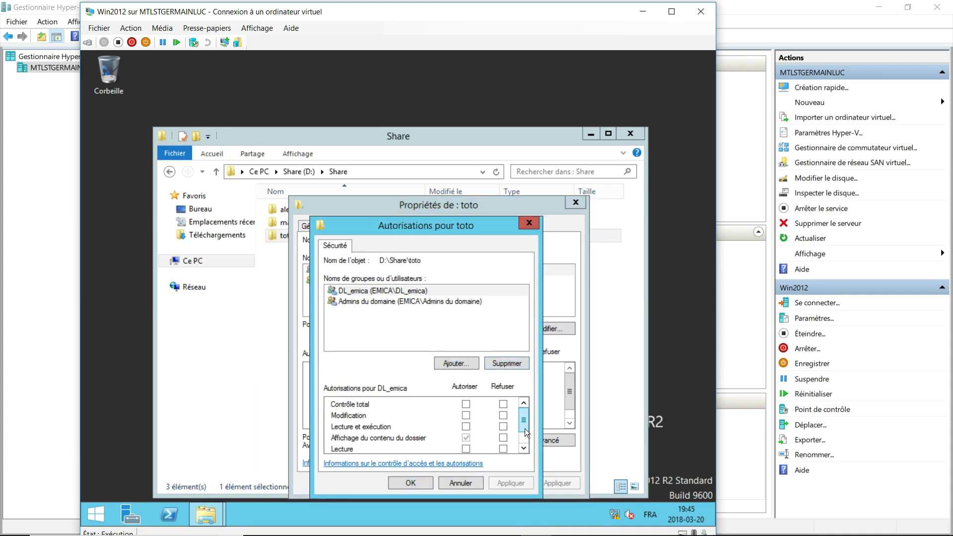
{"action": "left_click", "coordinate": [441, 488]}
{"action": "left_click", "coordinate": [556, 440]}
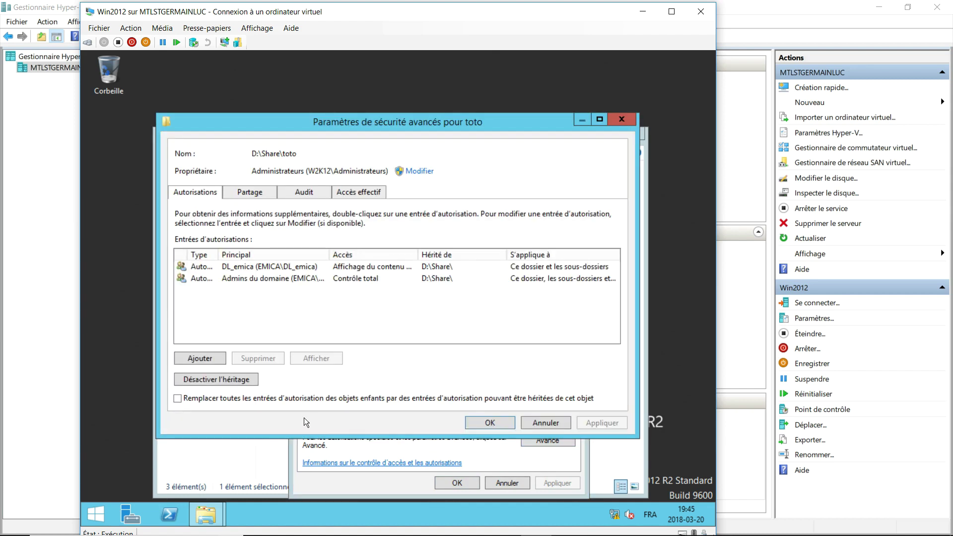
{"action": "left_click", "coordinate": [225, 379]}
{"action": "left_click", "coordinate": [315, 267]}
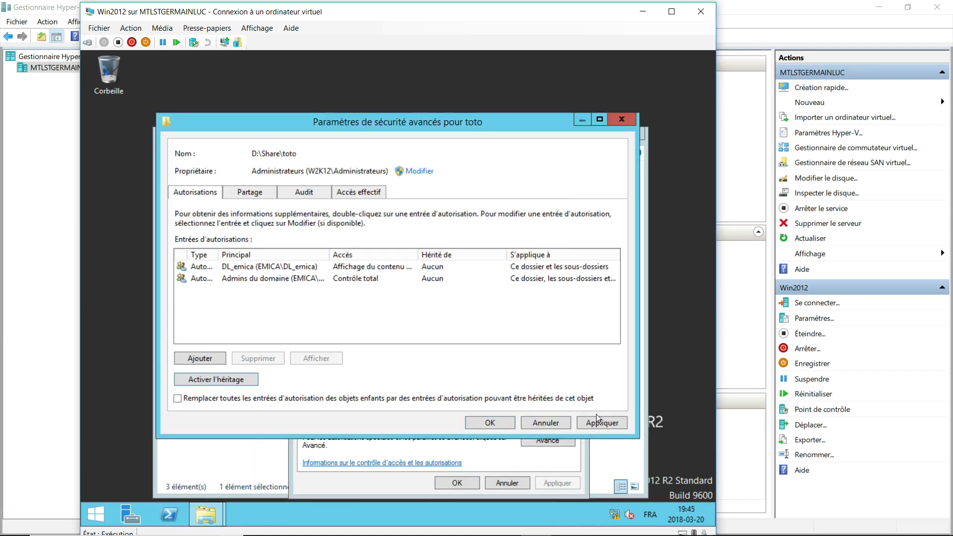
{"action": "left_click", "coordinate": [507, 420]}
Replace DL_emica with the toto user granted Modify, then apply and close.
{"action": "left_click", "coordinate": [536, 329]}
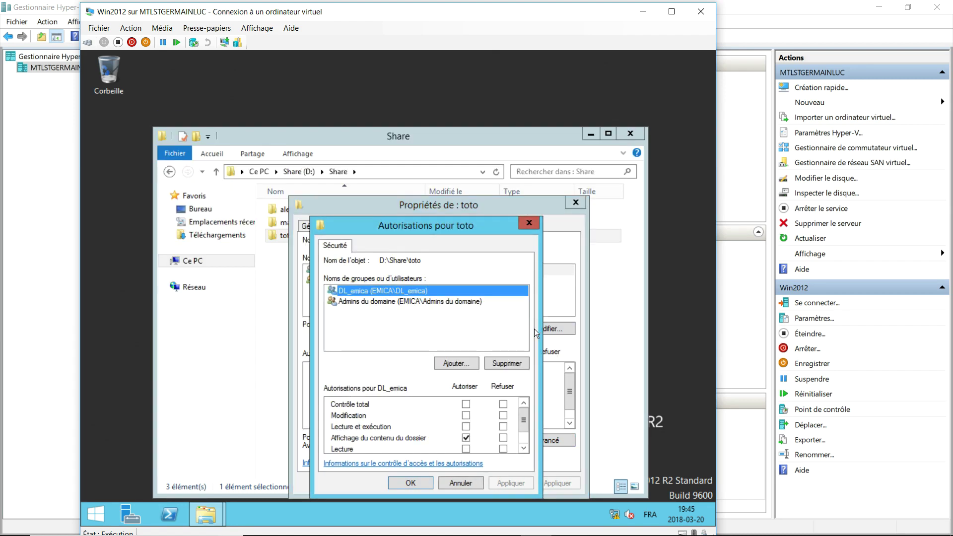
{"action": "left_click", "coordinate": [517, 365]}
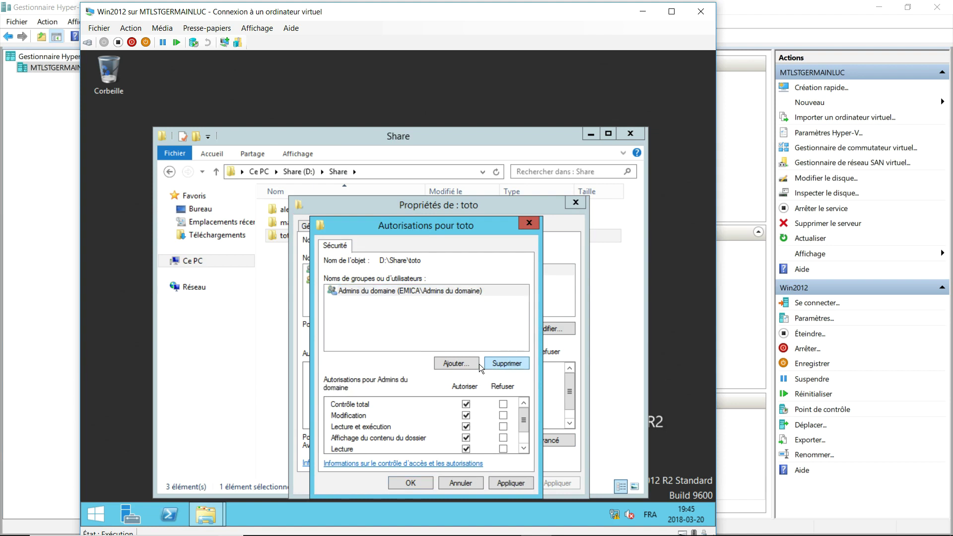
{"action": "left_click", "coordinate": [465, 363]}
{"action": "type", "text": "toto"}
{"action": "key", "text": "Return"}
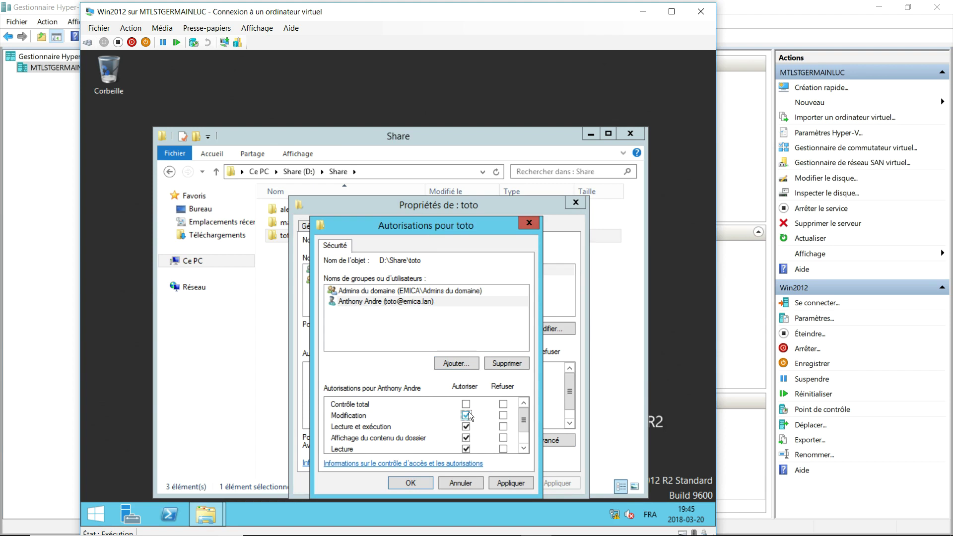
{"action": "left_click", "coordinate": [510, 483]}
{"action": "left_click", "coordinate": [411, 483]}
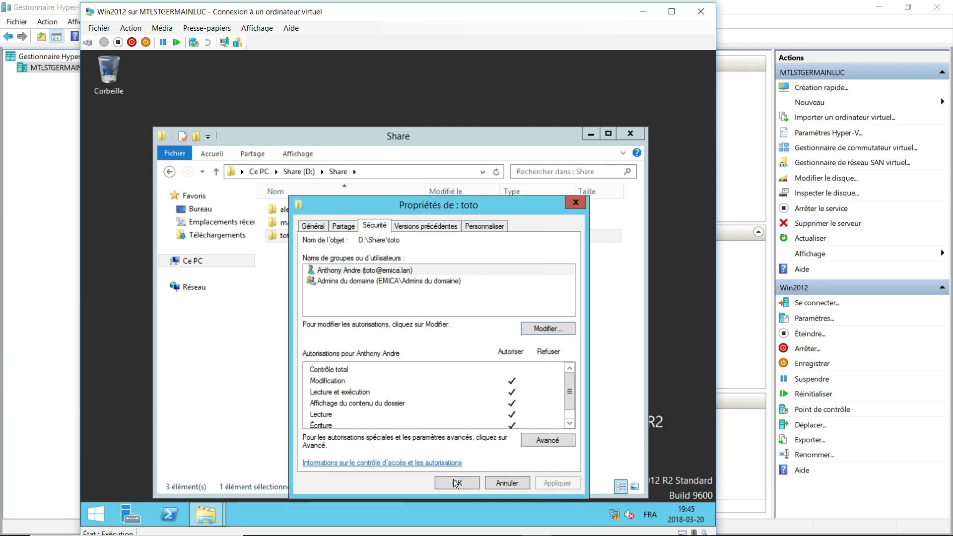
{"action": "left_click", "coordinate": [454, 481]}
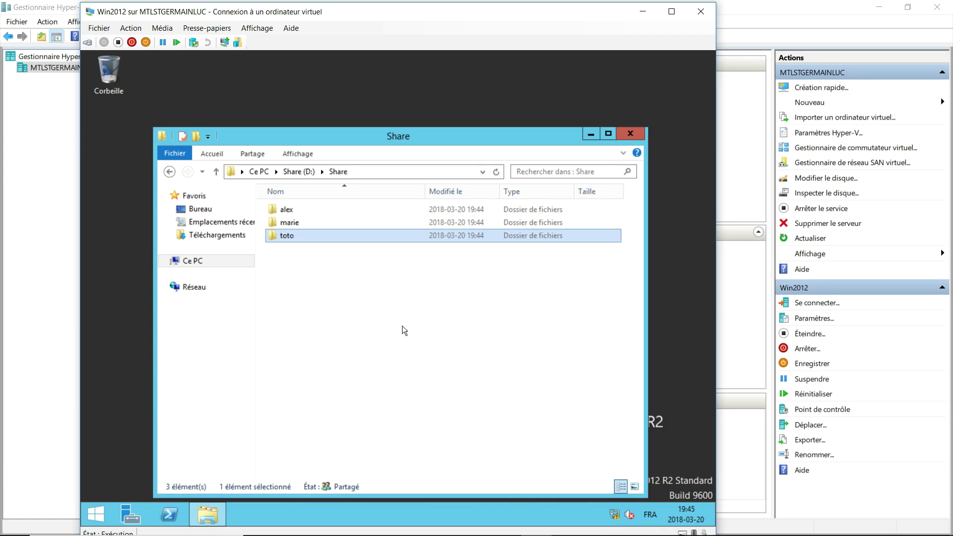
Add the DL_emica group to the alex folder's security permissions.
{"action": "right_click", "coordinate": [298, 212]}
{"action": "left_click", "coordinate": [347, 395]}
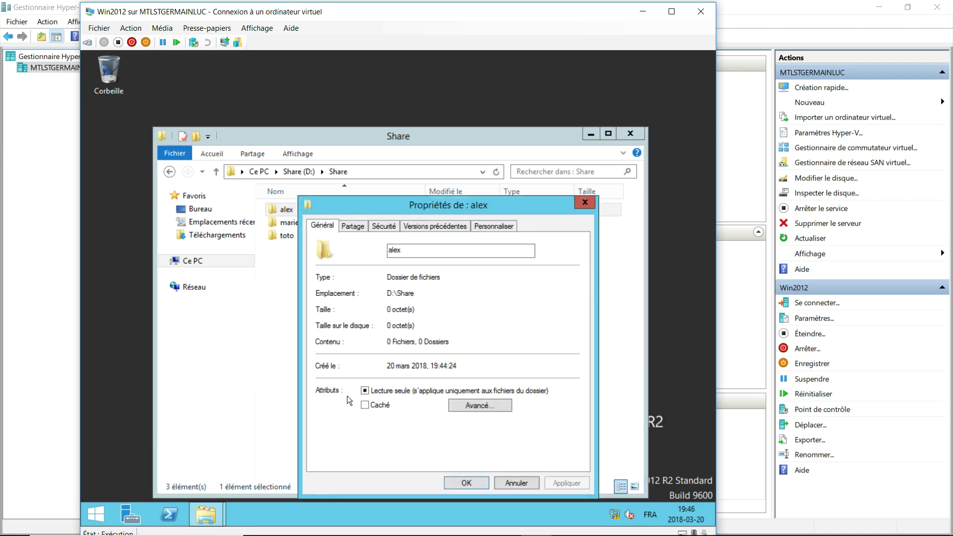
{"action": "left_click", "coordinate": [386, 225]}
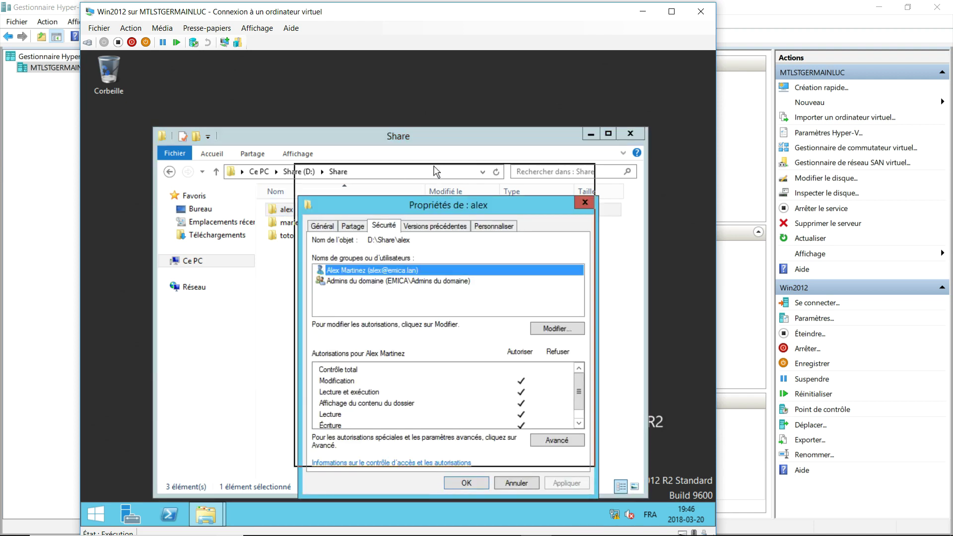
{"action": "left_click_drag", "start_coordinate": [437, 199], "coordinate": [436, 165]}
{"action": "left_click", "coordinate": [575, 287]}
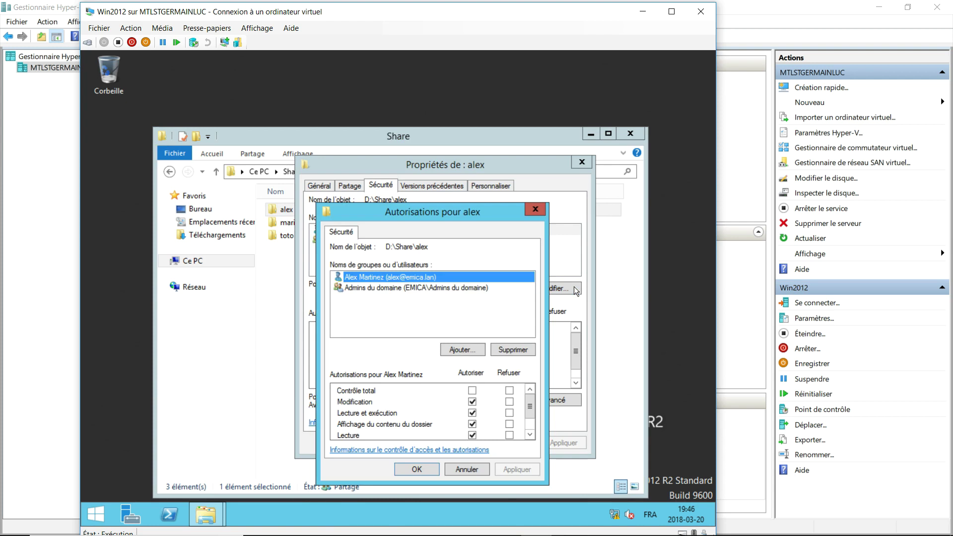
{"action": "left_click", "coordinate": [480, 349]}
{"action": "type", "text": "DL_emica"}
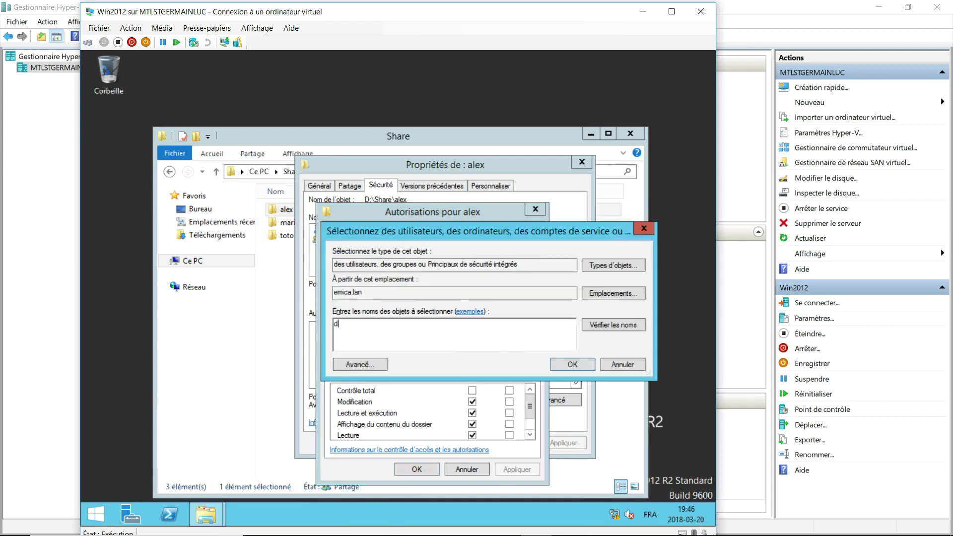
{"action": "key", "text": "Return"}
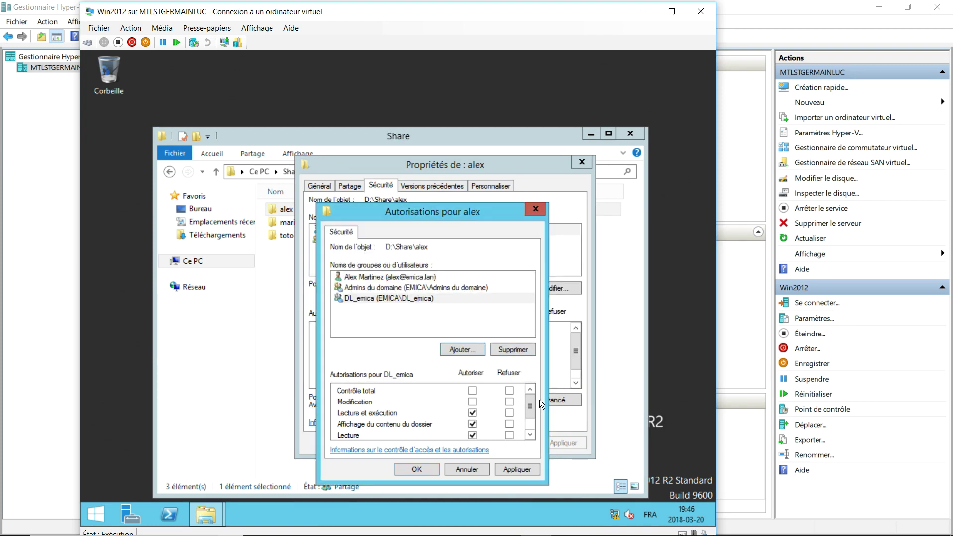
Limit DL_emica to Write only on alex, clearing Read & execute and Read, and close properties.
{"action": "scroll", "coordinate": [516, 410], "scroll_direction": "down", "scroll_amount": 1}
{"action": "left_click", "coordinate": [472, 388]}
{"action": "left_click", "coordinate": [472, 412]}
{"action": "left_click", "coordinate": [472, 423]}
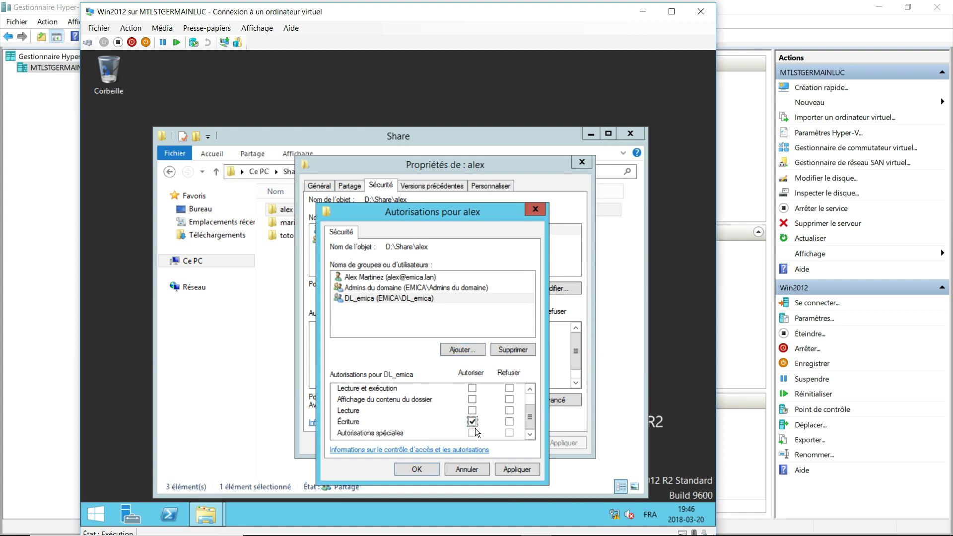
{"action": "left_click", "coordinate": [435, 466]}
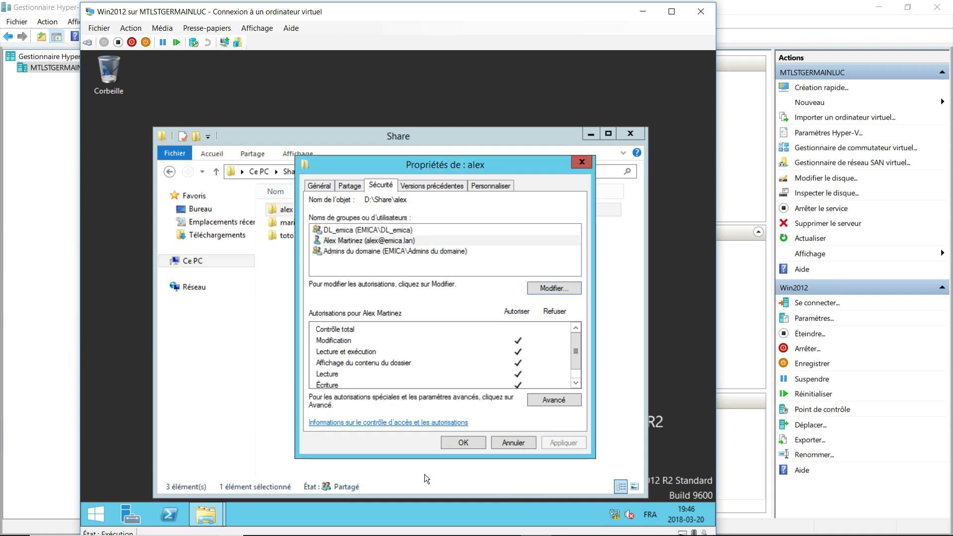
{"action": "left_click", "coordinate": [368, 230]}
{"action": "scroll", "coordinate": [577, 360], "scroll_direction": "down", "scroll_amount": 1}
{"action": "left_click", "coordinate": [465, 446]}
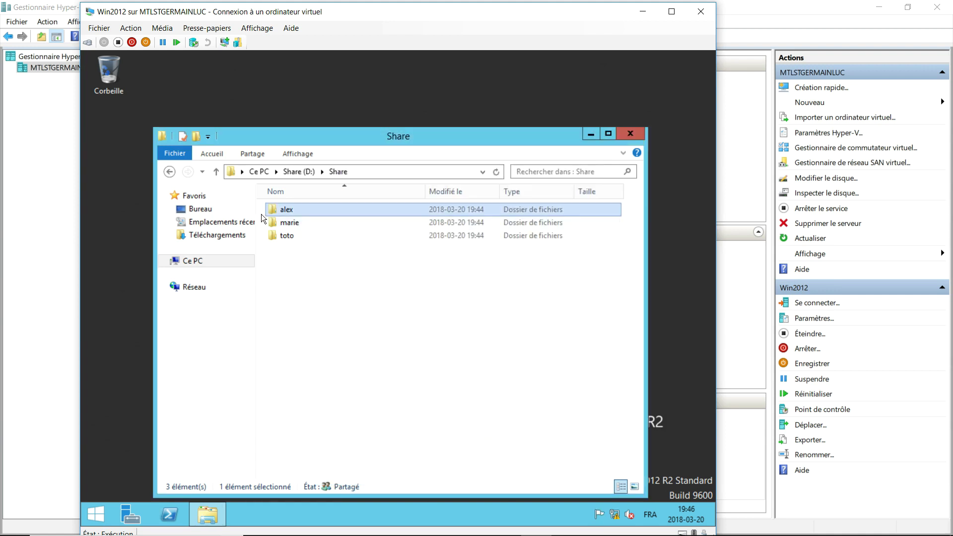
Add the DL_emica group to the marie folder's security permissions.
{"action": "right_click", "coordinate": [288, 224]}
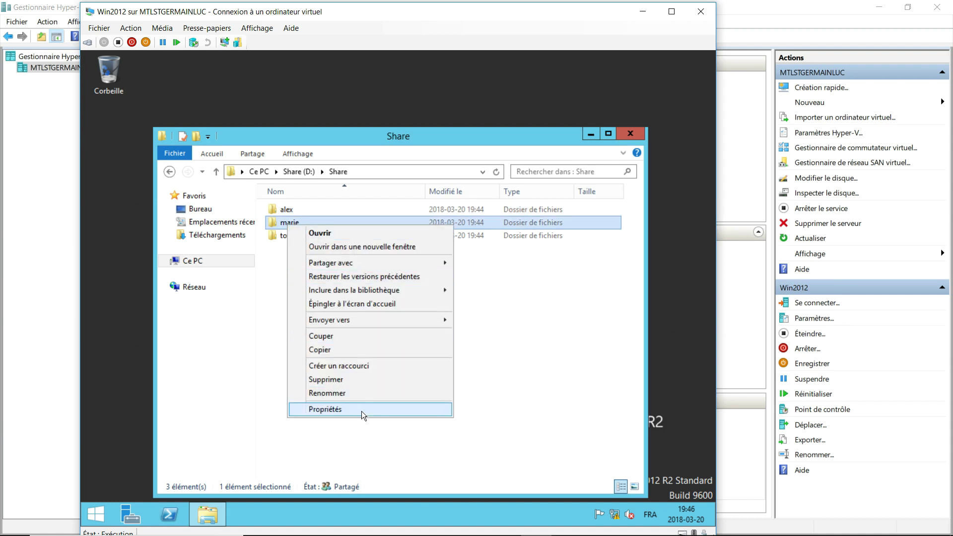
{"action": "left_click", "coordinate": [361, 410]}
{"action": "left_click", "coordinate": [371, 225]}
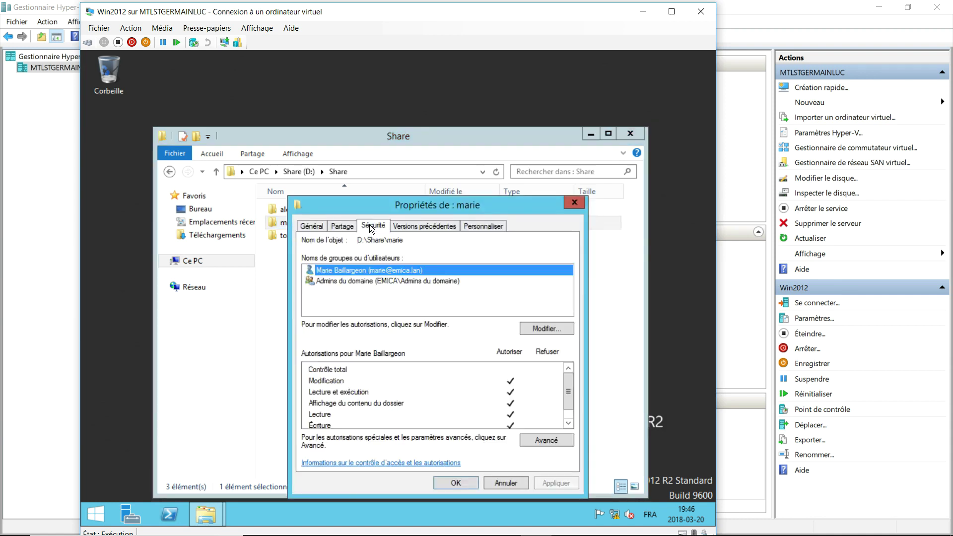
{"action": "left_click", "coordinate": [552, 329]}
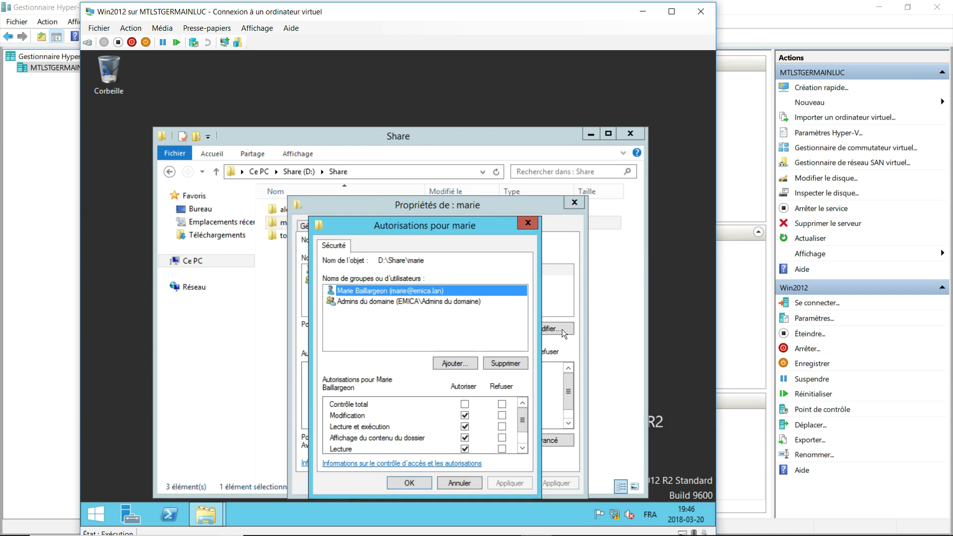
{"action": "left_click", "coordinate": [471, 363]}
{"action": "type", "text": "DL_emica"}
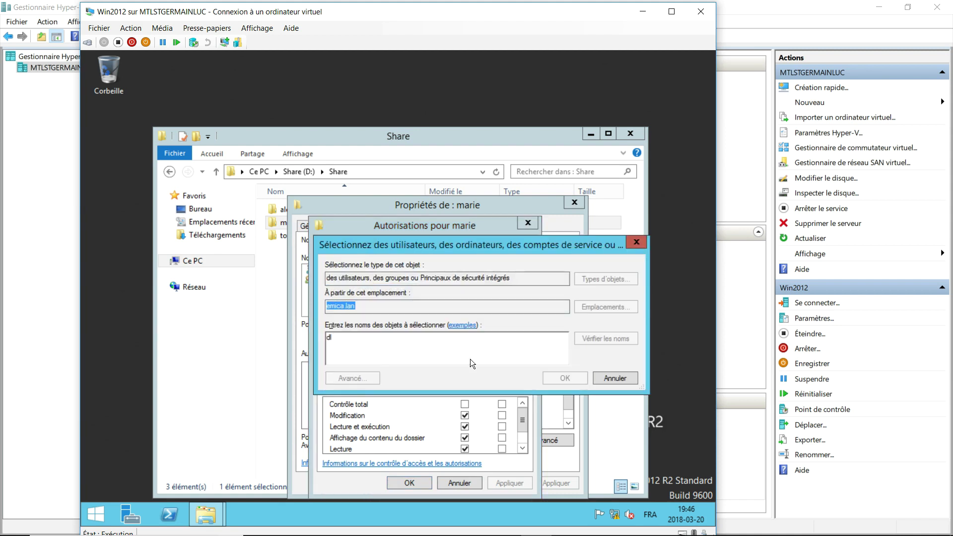
{"action": "key", "text": "Return"}
Restrict DL_emica to Write only on marie, clearing the read entries, and close properties.
{"action": "left_click", "coordinate": [464, 426]}
{"action": "left_click", "coordinate": [465, 437]}
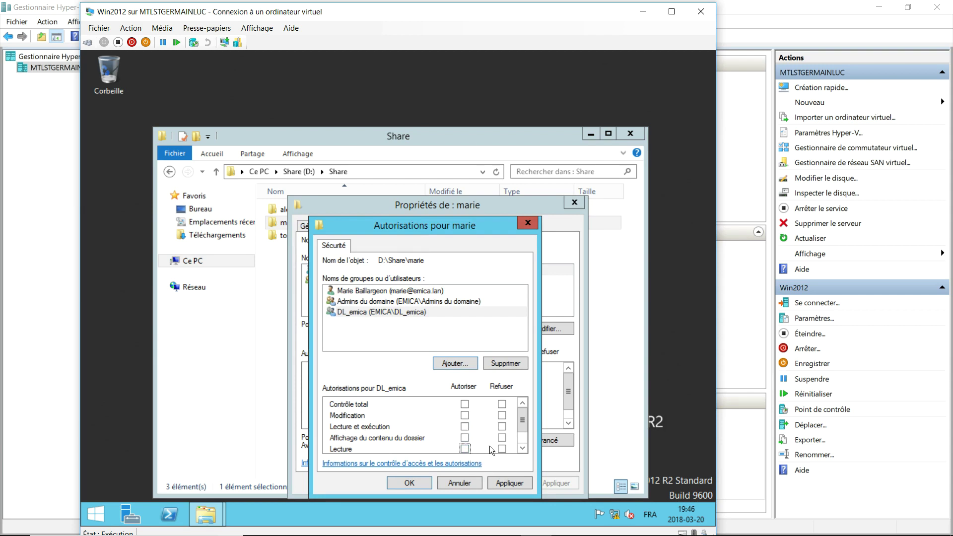
{"action": "left_click_drag", "start_coordinate": [522, 424], "coordinate": [524, 439]}
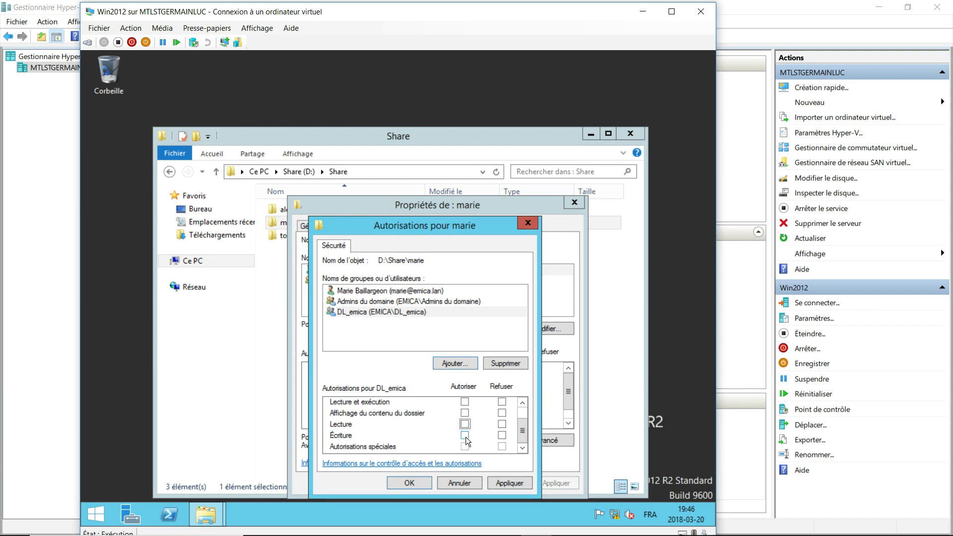
{"action": "left_click", "coordinate": [418, 481]}
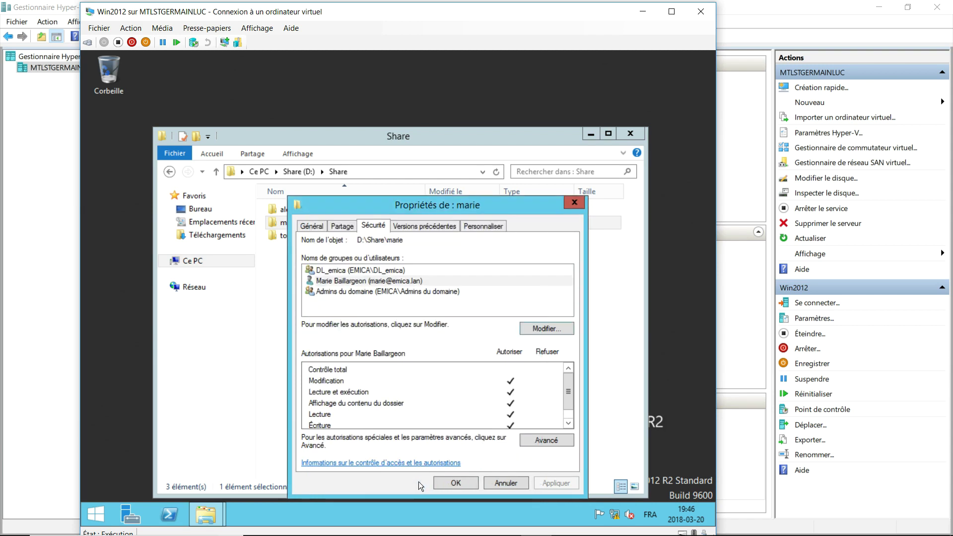
{"action": "left_click", "coordinate": [448, 481]}
Add the DL_emica group to the toto folder's permissions, entering 'dl' as the name.
{"action": "right_click", "coordinate": [299, 238]}
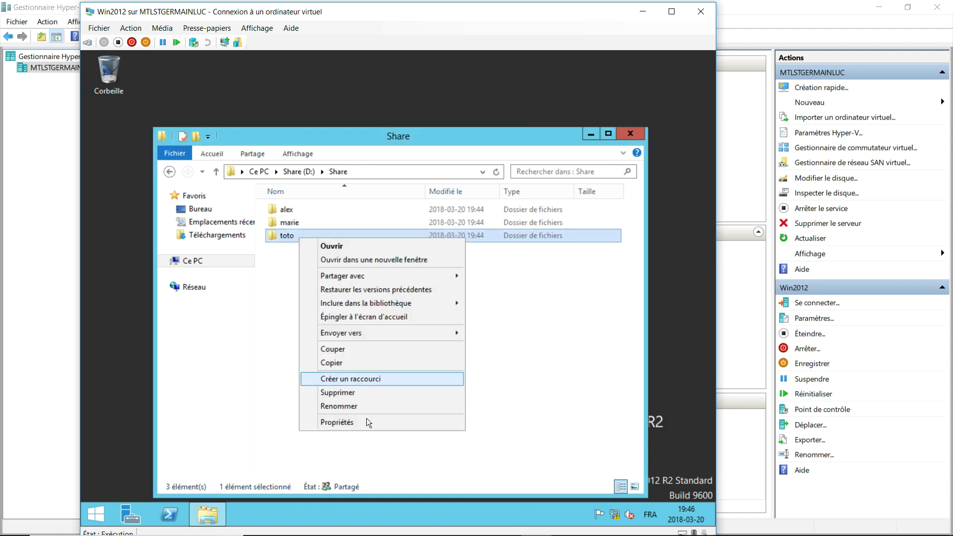
{"action": "left_click", "coordinate": [354, 422]}
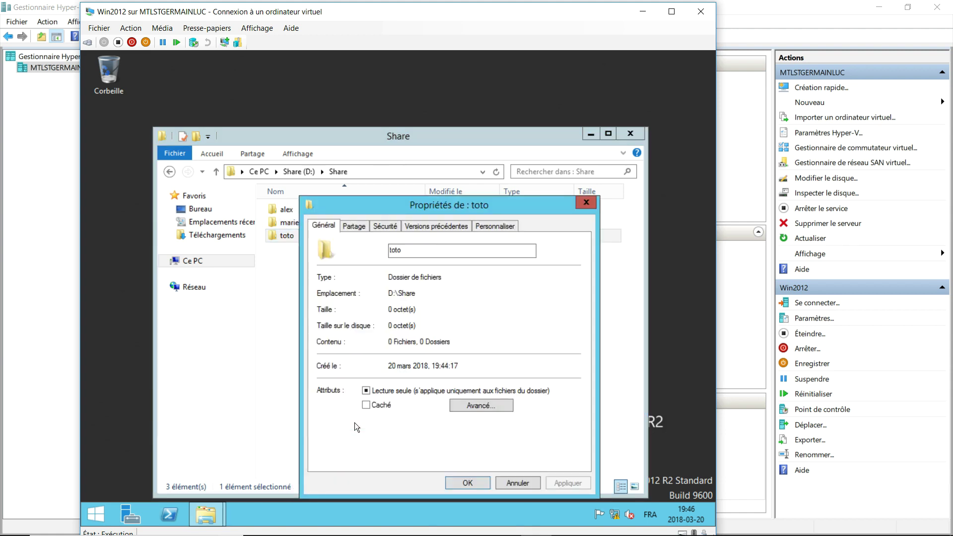
{"action": "left_click", "coordinate": [383, 225]}
{"action": "left_click", "coordinate": [571, 330]}
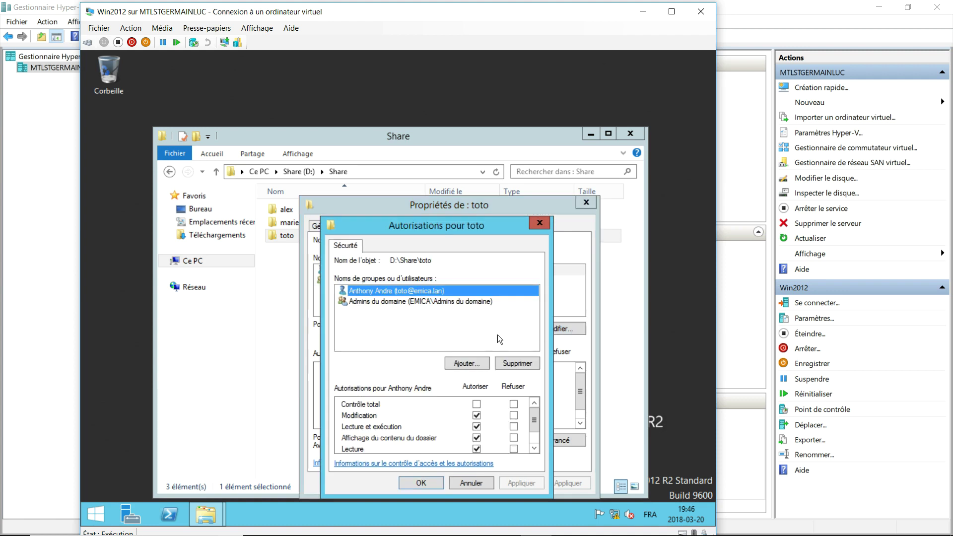
{"action": "left_click", "coordinate": [463, 364]}
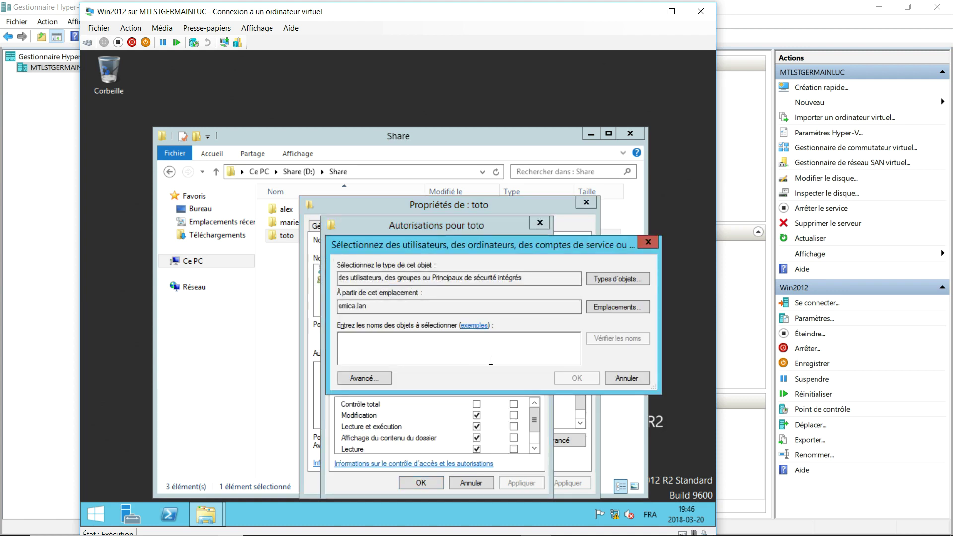
{"action": "type", "text": "dl"}
{"action": "key", "text": "Return"}
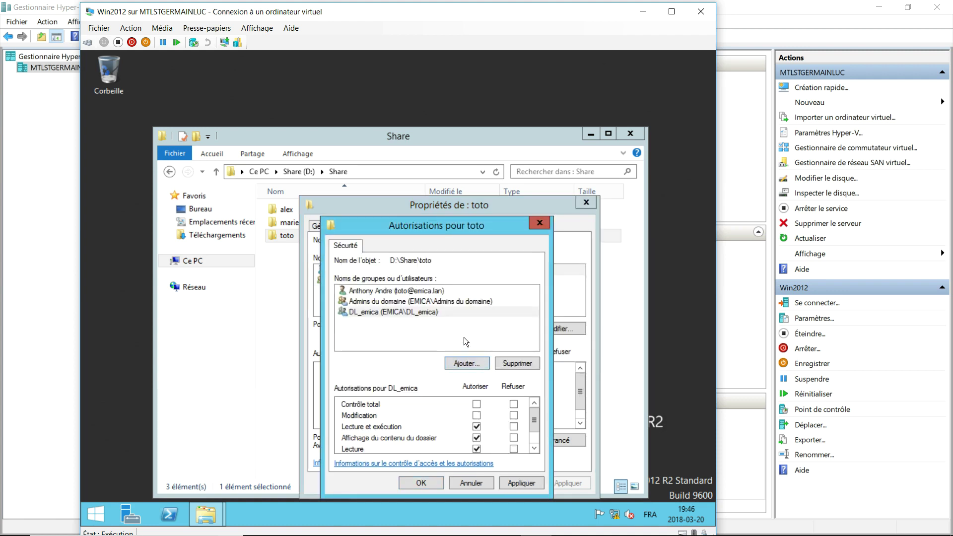
Restrict DL_emica to Write only on toto, clearing the read entries, and close properties.
{"action": "left_click", "coordinate": [477, 427]}
{"action": "left_click_drag", "start_coordinate": [535, 420], "coordinate": [540, 437]}
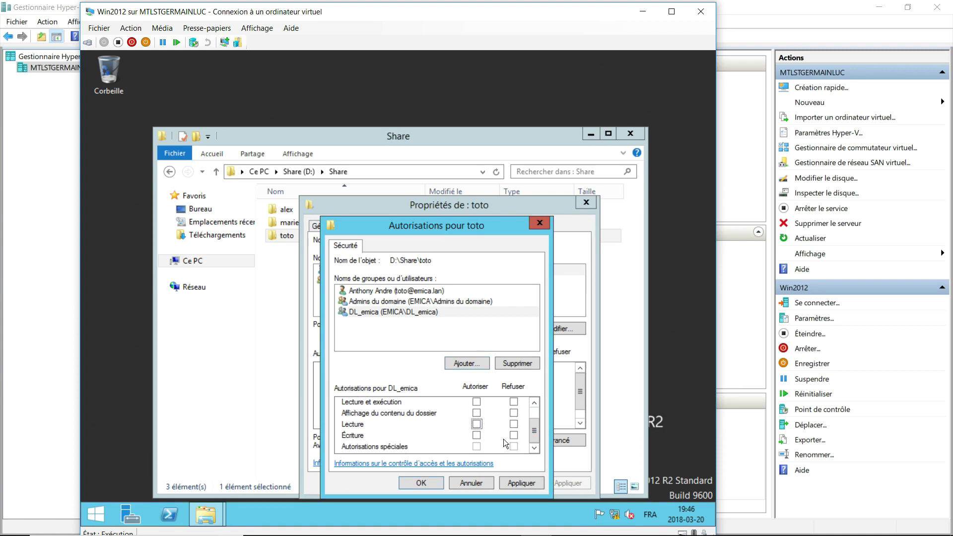
{"action": "left_click", "coordinate": [421, 481]}
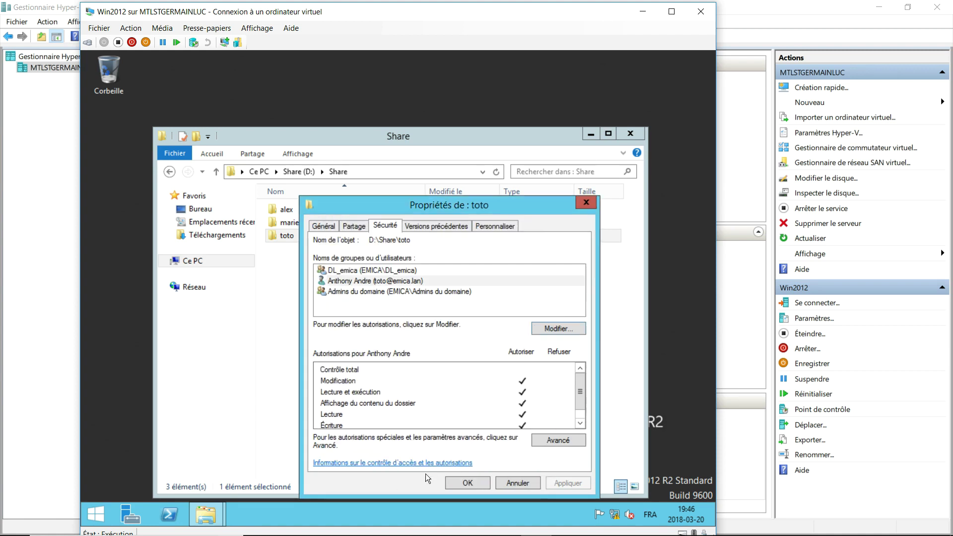
{"action": "left_click", "coordinate": [457, 480]}
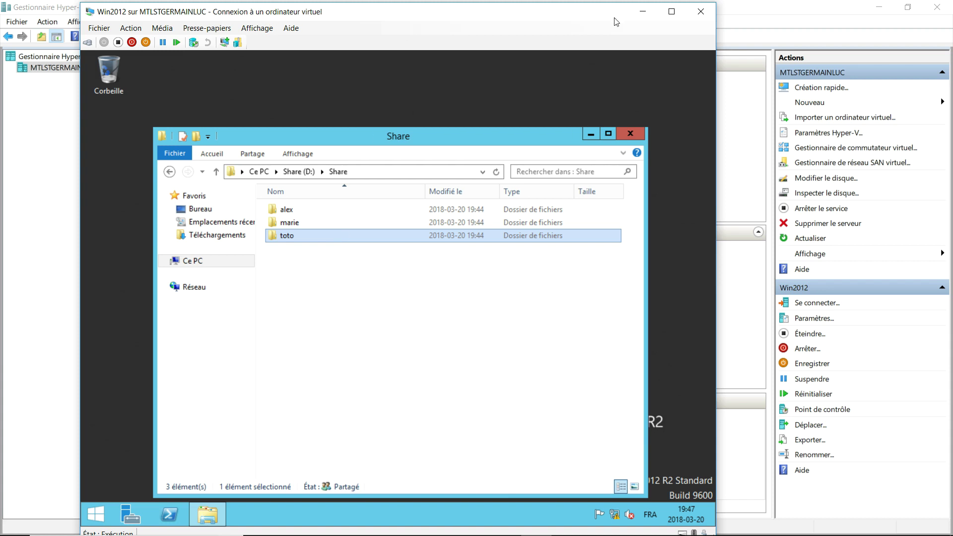
Minimize the Win2012 console, connect to the Serveur 2016 VM and sign in with the administrator password.
{"action": "left_click", "coordinate": [644, 12]}
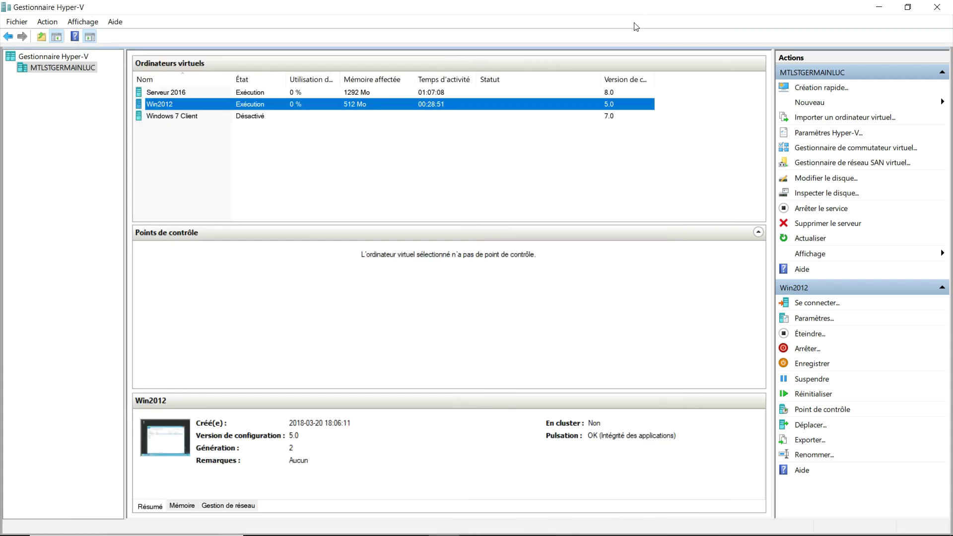
{"action": "left_click", "coordinate": [217, 95]}
{"action": "right_click", "coordinate": [210, 97]}
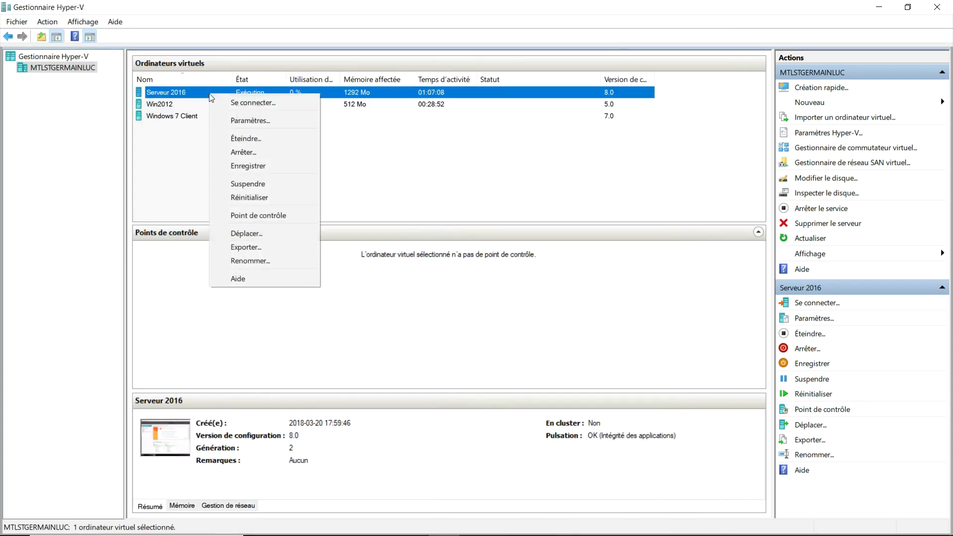
{"action": "left_click", "coordinate": [244, 104]}
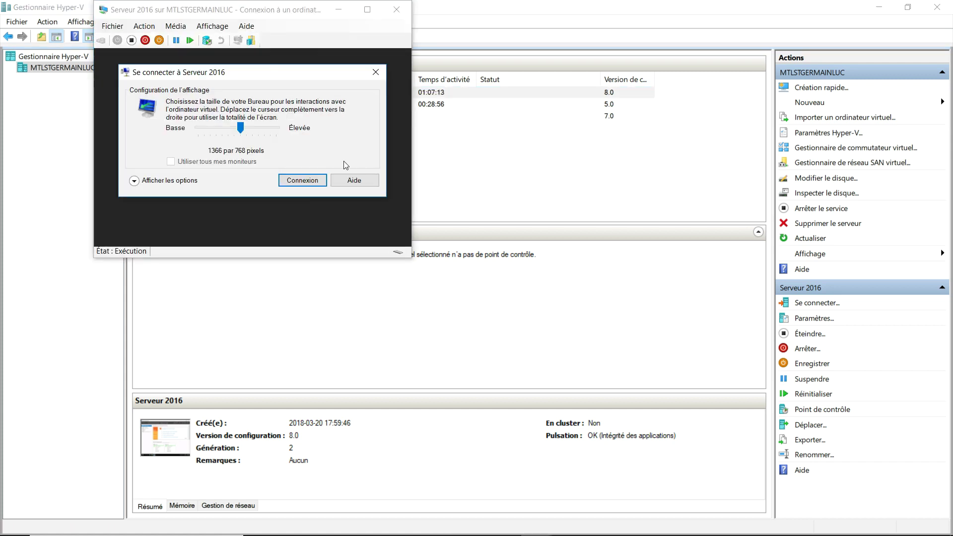
{"action": "left_click", "coordinate": [302, 182]}
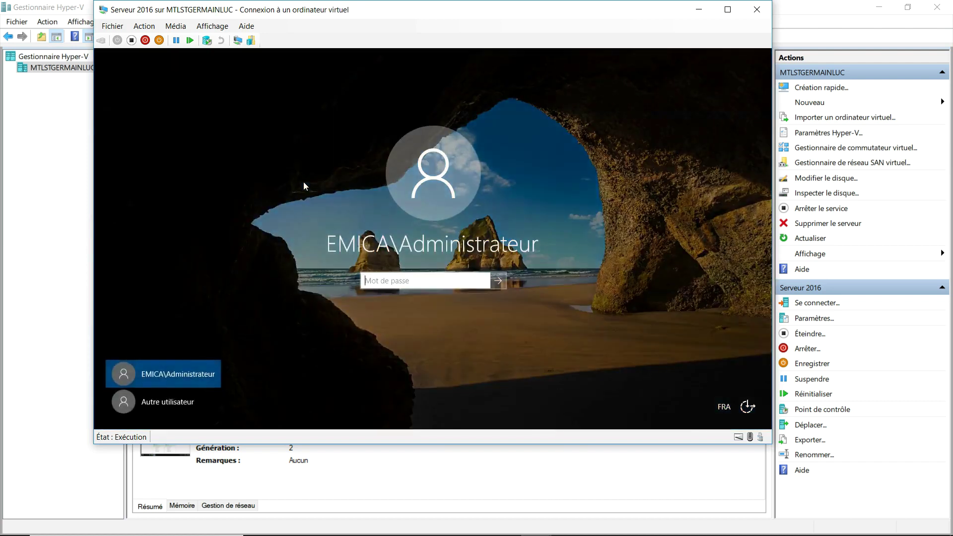
{"action": "type", "text": "******"}
{"action": "key", "text": "Return"}
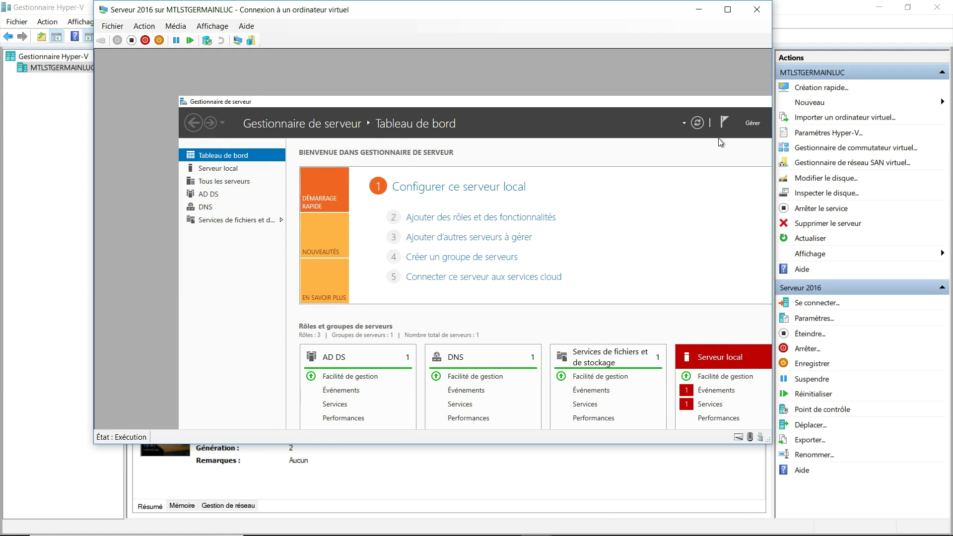
Open Group Policy Management and edit the 'general' GPO.
{"action": "left_click", "coordinate": [727, 10]}
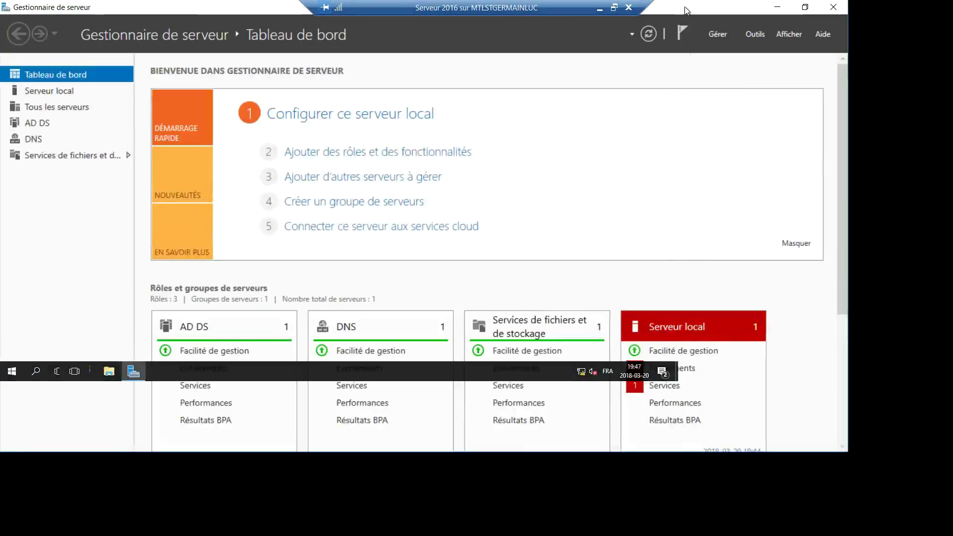
{"action": "left_click", "coordinate": [616, 8]}
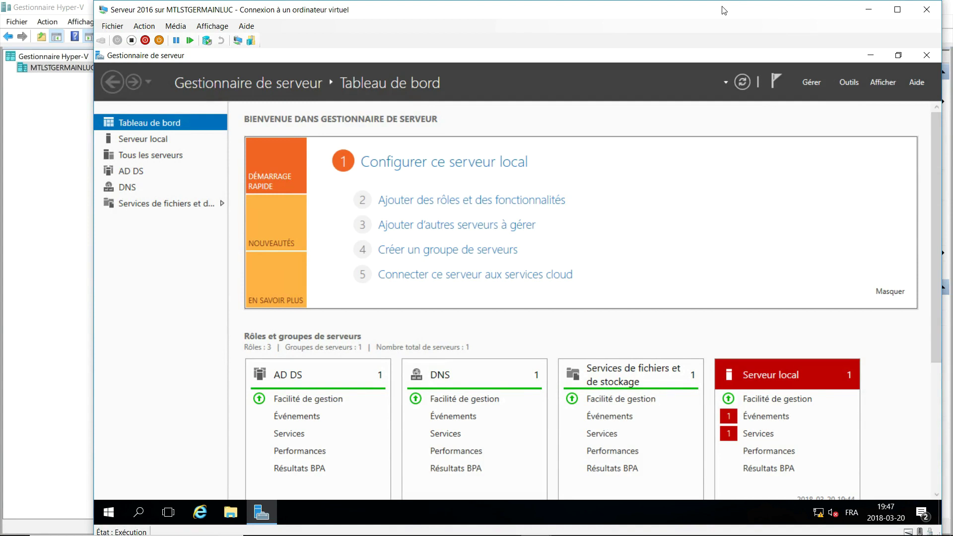
{"action": "left_click", "coordinate": [843, 82]}
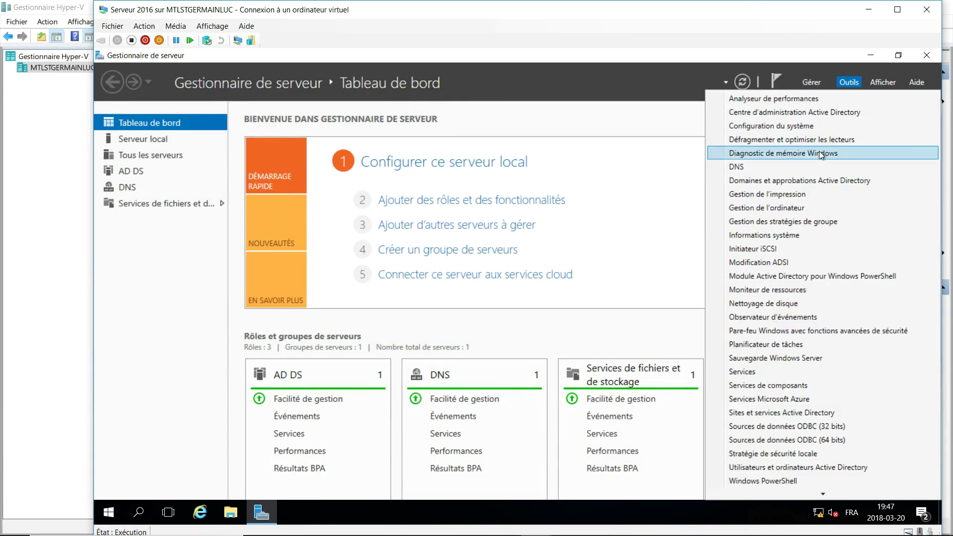
{"action": "left_click", "coordinate": [821, 221]}
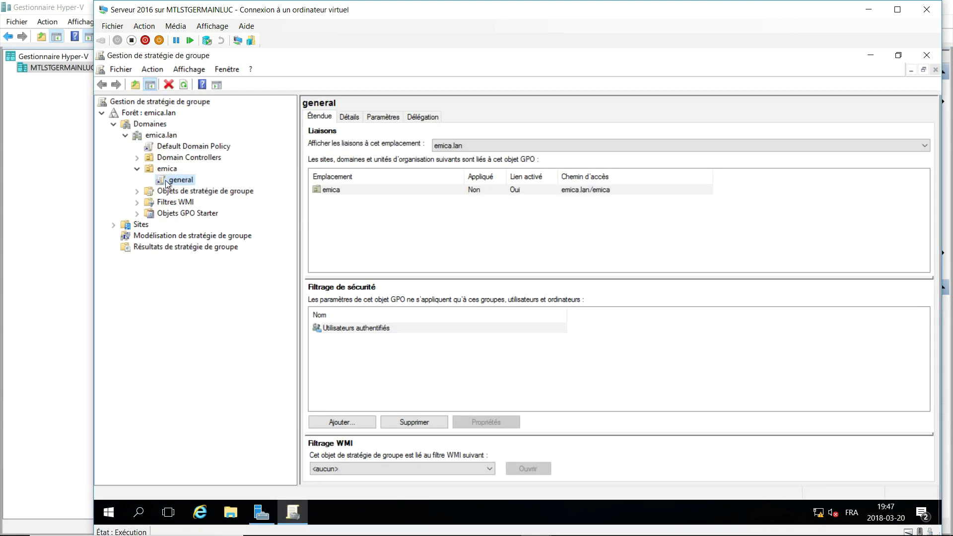
{"action": "right_click", "coordinate": [177, 186]}
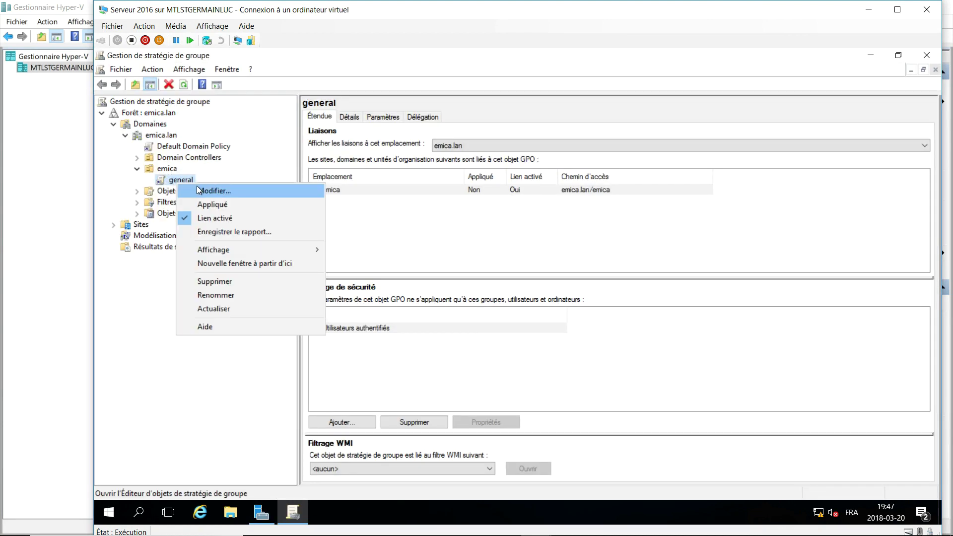
{"action": "left_click", "coordinate": [197, 186]}
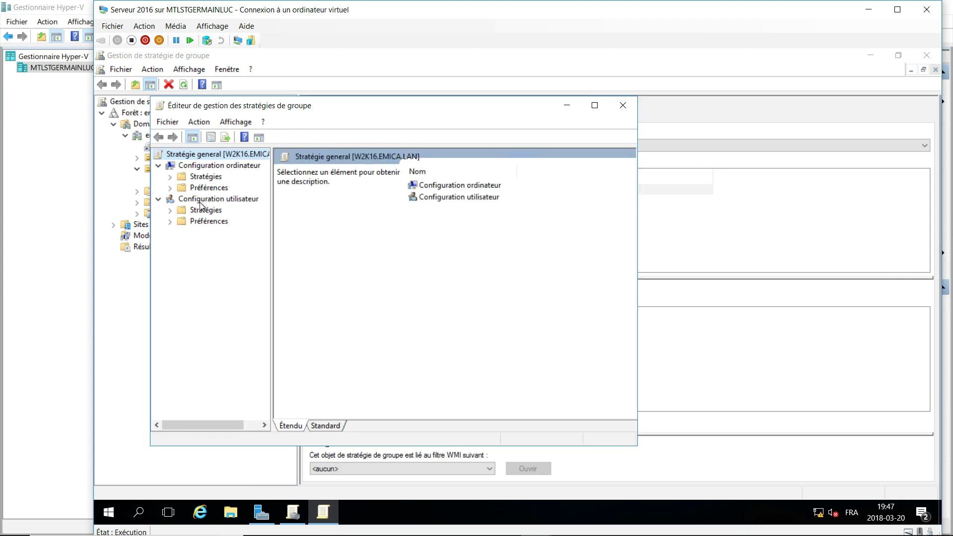
Under User Configuration > Preferences > Windows Settings, start a new mapped drive in Drive Maps.
{"action": "left_click", "coordinate": [169, 221]}
{"action": "left_click", "coordinate": [181, 233]}
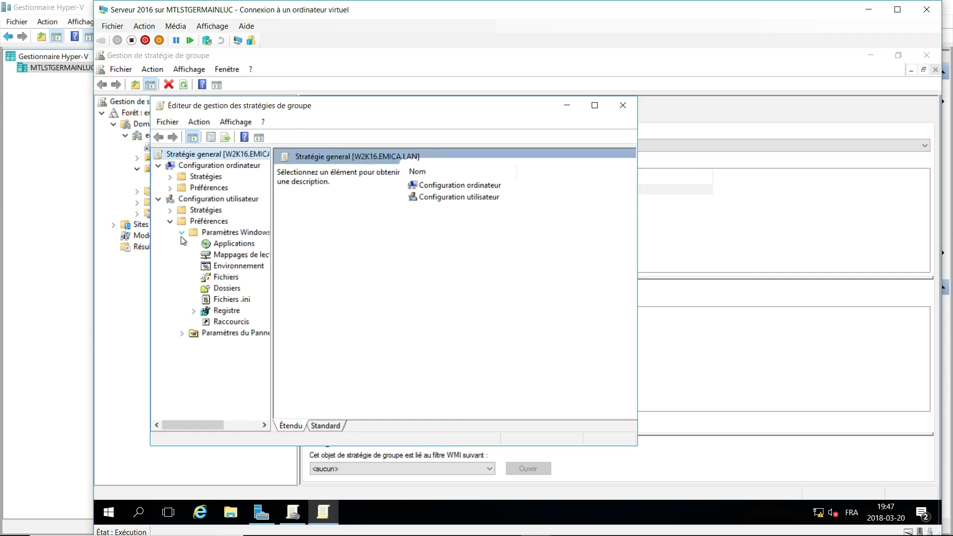
{"action": "left_click_drag", "start_coordinate": [270, 243], "coordinate": [327, 243]}
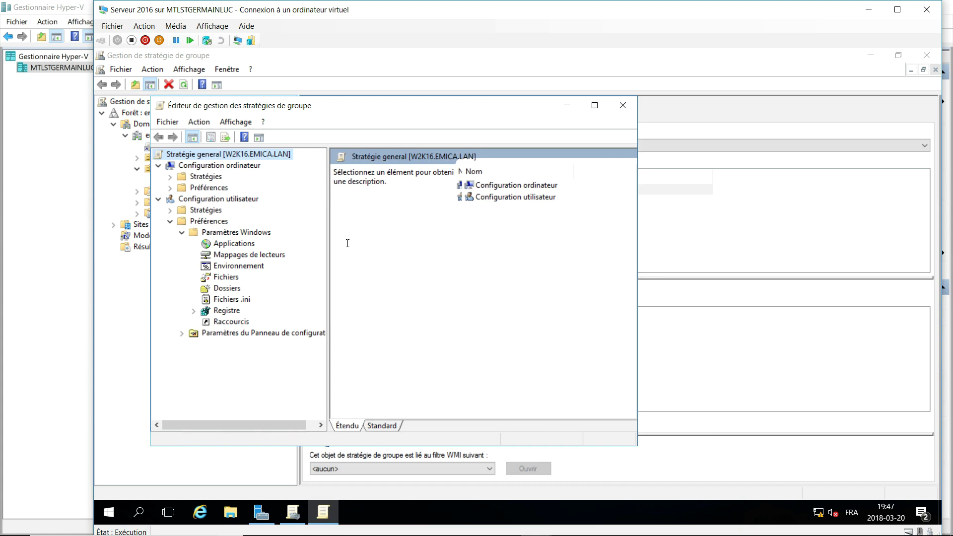
{"action": "left_click", "coordinate": [267, 254]}
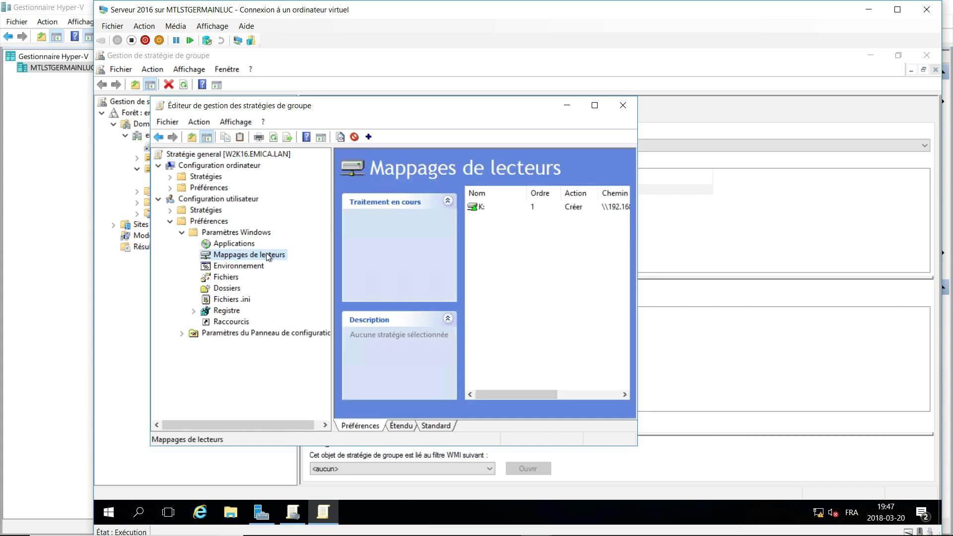
{"action": "right_click", "coordinate": [230, 256]}
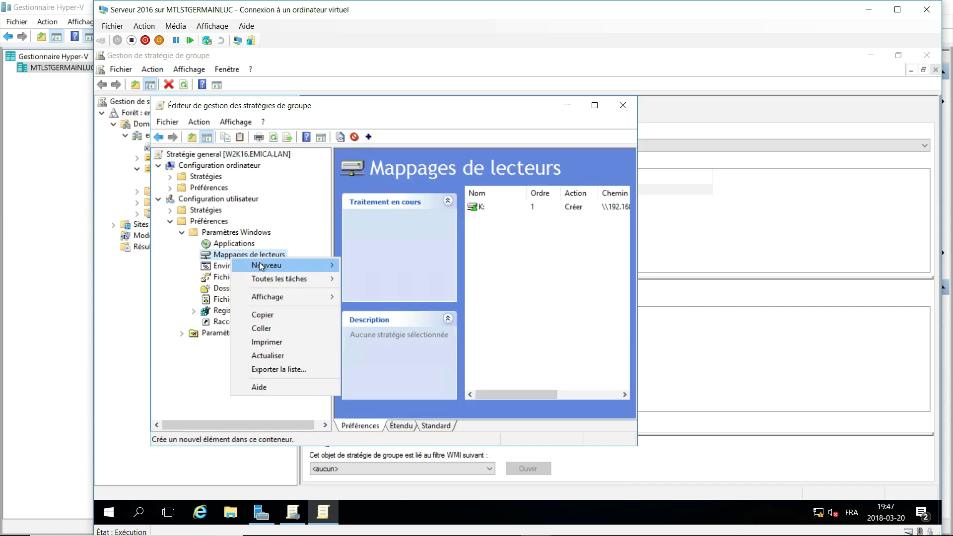
{"action": "left_click", "coordinate": [347, 265]}
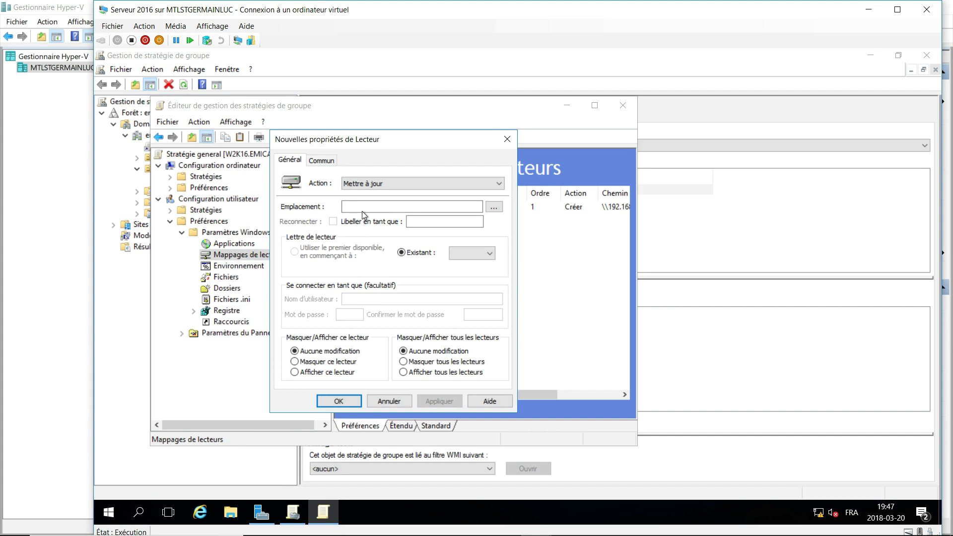
Set the mapping action to Create, location \\192.168.126.2\share, and label 'Share'.
{"action": "left_click", "coordinate": [377, 186]}
{"action": "left_click", "coordinate": [373, 194]}
{"action": "left_click", "coordinate": [365, 207]}
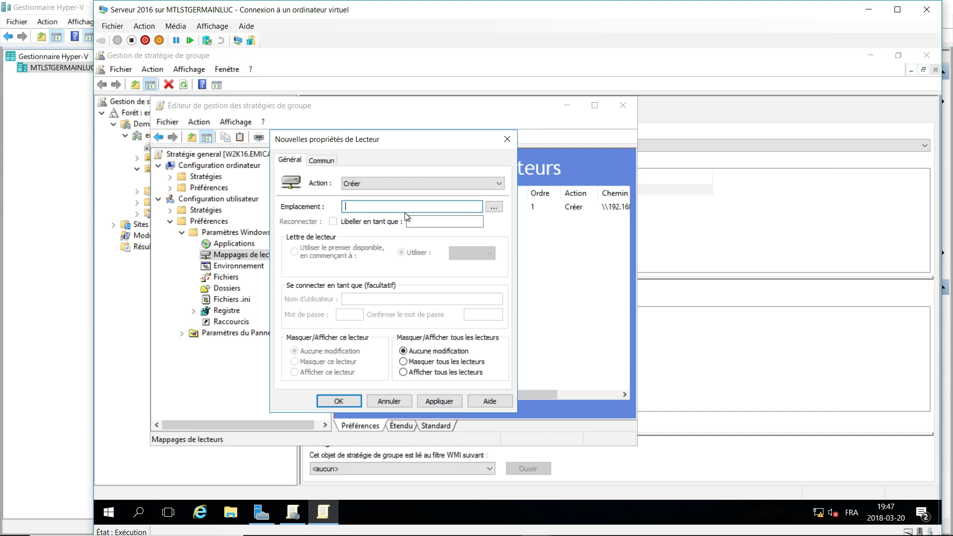
{"action": "type", "text": "\\192"}
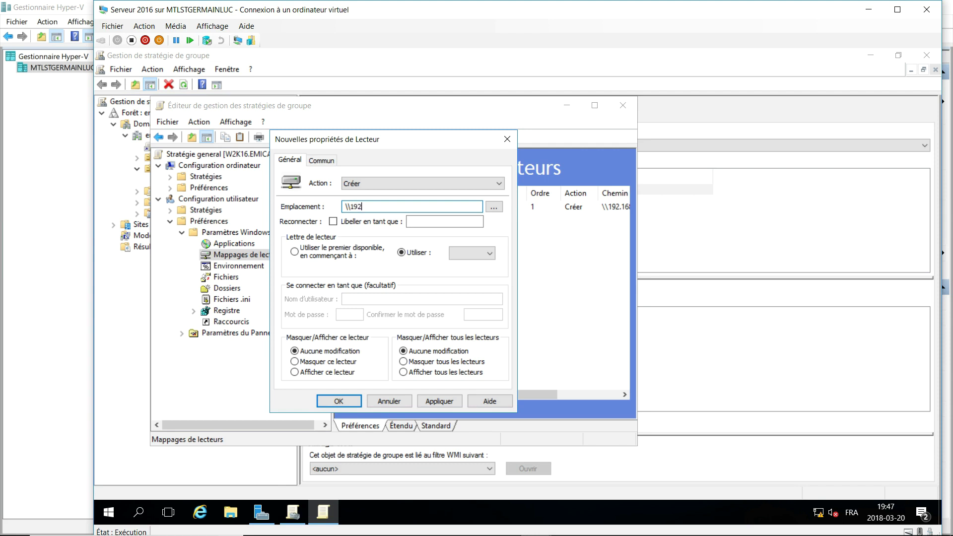
{"action": "type", "text": ".168.126.2\\share"}
{"action": "left_click", "coordinate": [472, 219]}
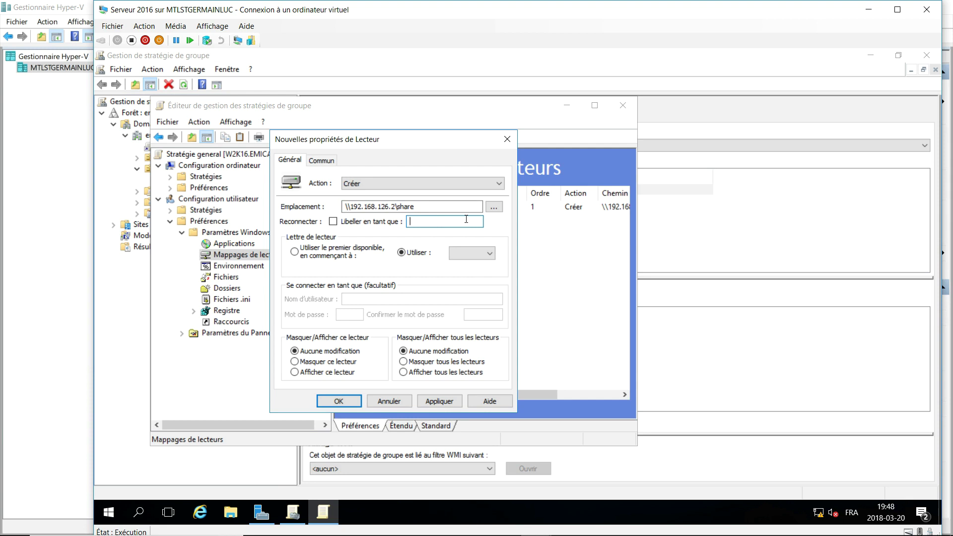
{"action": "type", "text": "Share"}
Assign drive letter G to the mapping and save it.
{"action": "left_click", "coordinate": [356, 400]}
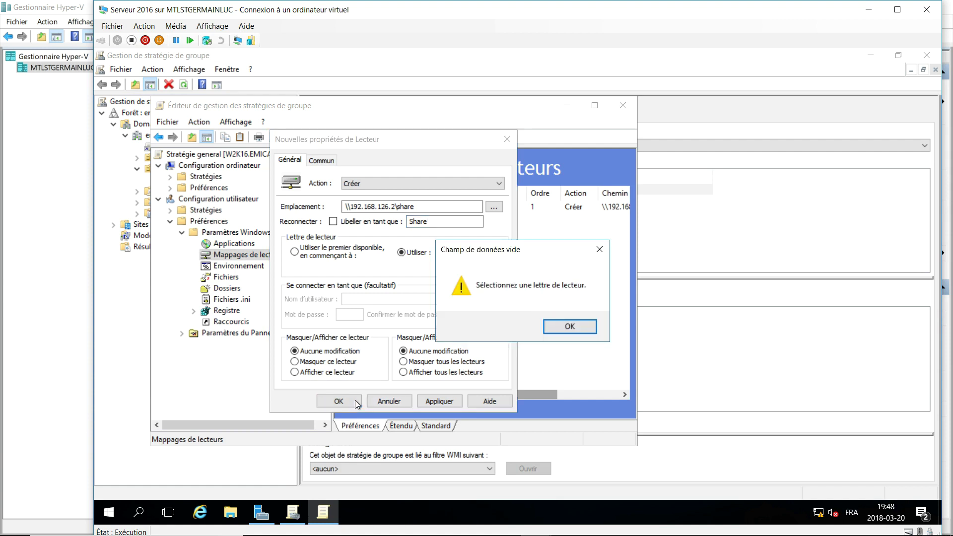
{"action": "left_click", "coordinate": [569, 326]}
{"action": "left_click", "coordinate": [489, 253]}
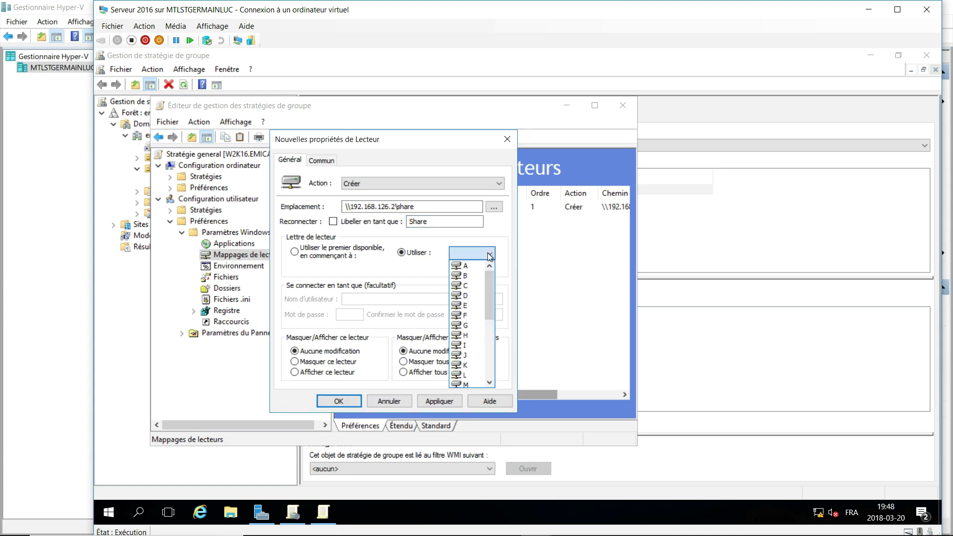
{"action": "left_click", "coordinate": [472, 325]}
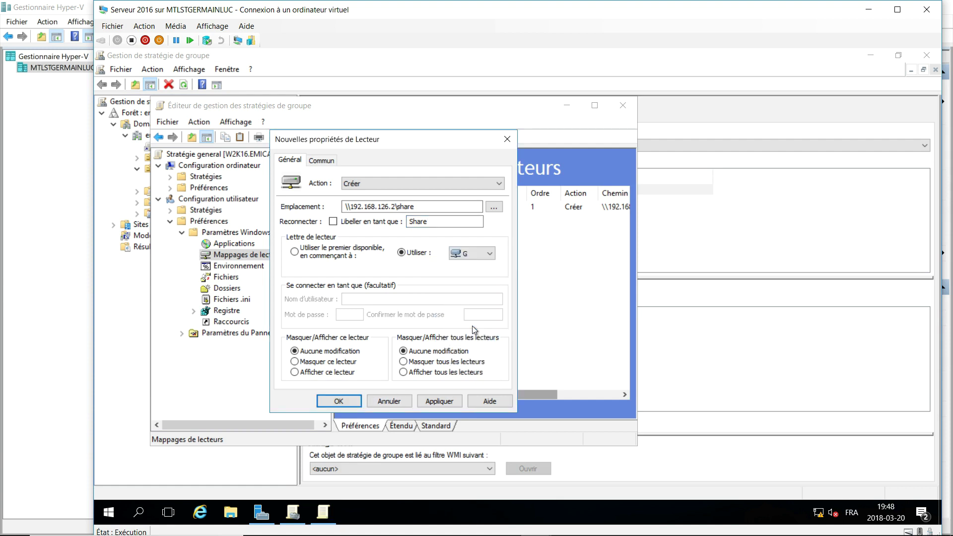
{"action": "left_click", "coordinate": [349, 401]}
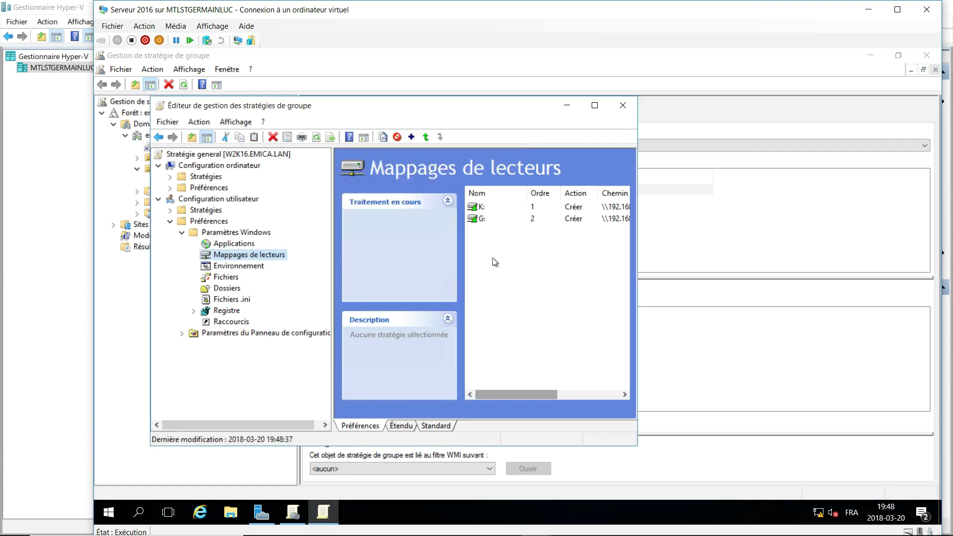
Widen the Drive Maps columns to check both paths, then close the editor and Group Policy Management.
{"action": "left_click_drag", "start_coordinate": [332, 238], "coordinate": [307, 238]}
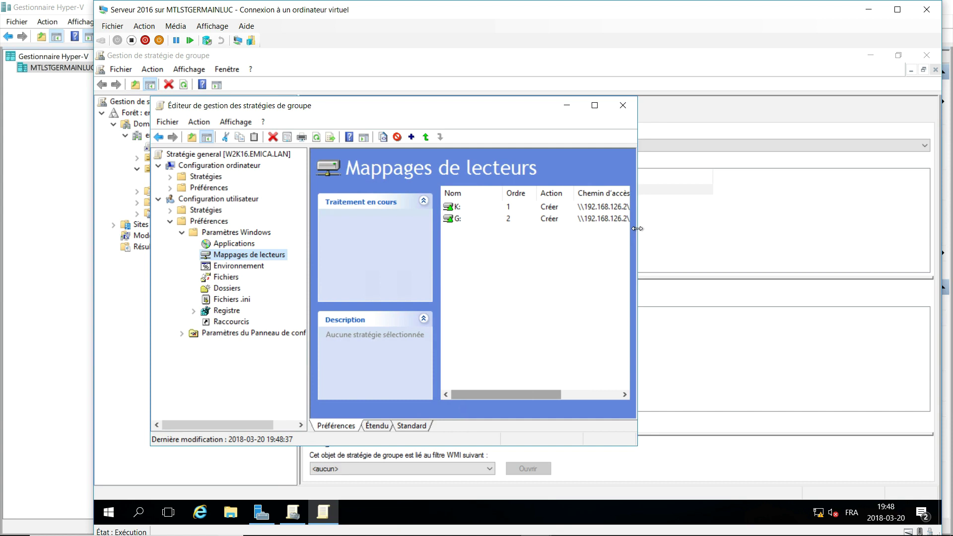
{"action": "left_click_drag", "start_coordinate": [637, 228], "coordinate": [722, 228]}
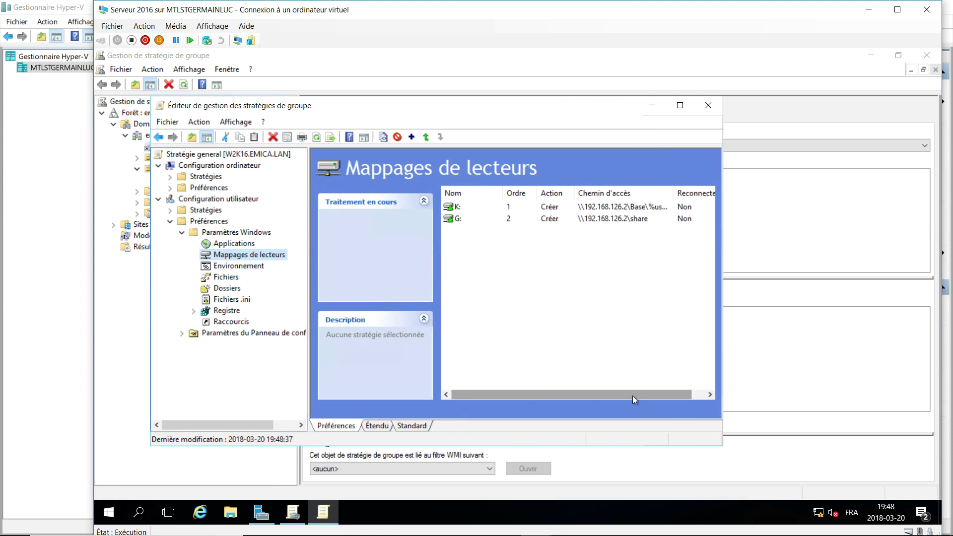
{"action": "left_click_drag", "start_coordinate": [631, 391], "coordinate": [502, 392]}
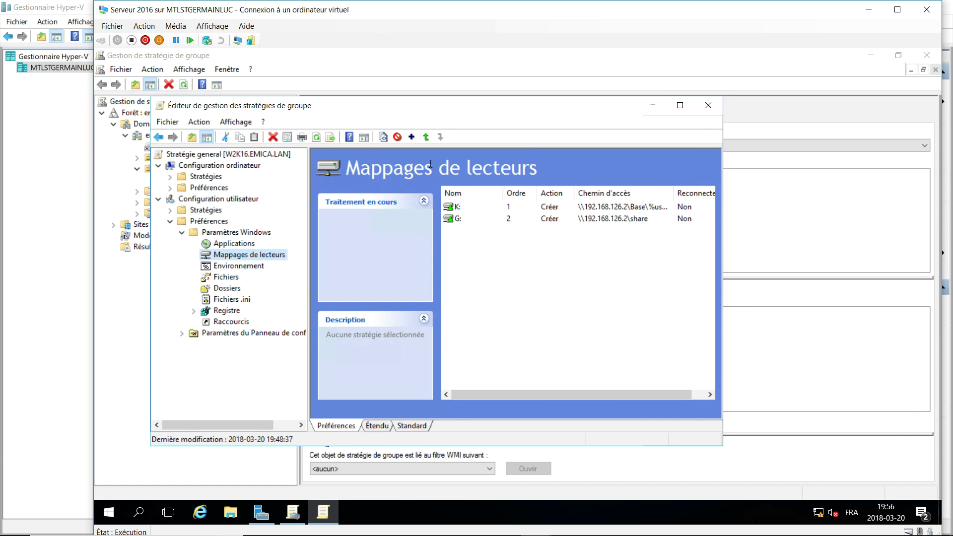
{"action": "left_click", "coordinate": [709, 108]}
{"action": "left_click", "coordinate": [926, 55]}
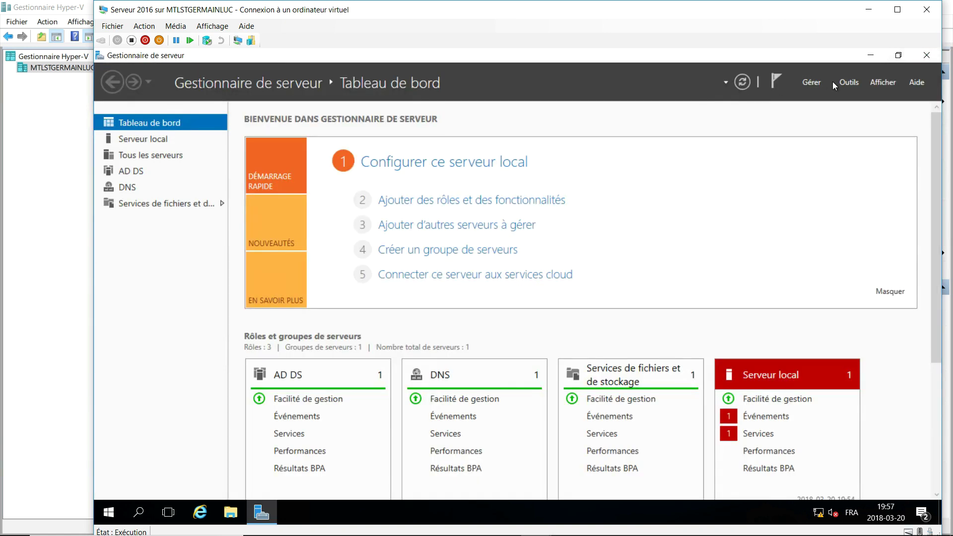
Start a role-based Add Roles and Features install on w2k16.emica.lan, declining the WSUS role's features.
{"action": "left_click", "coordinate": [415, 201]}
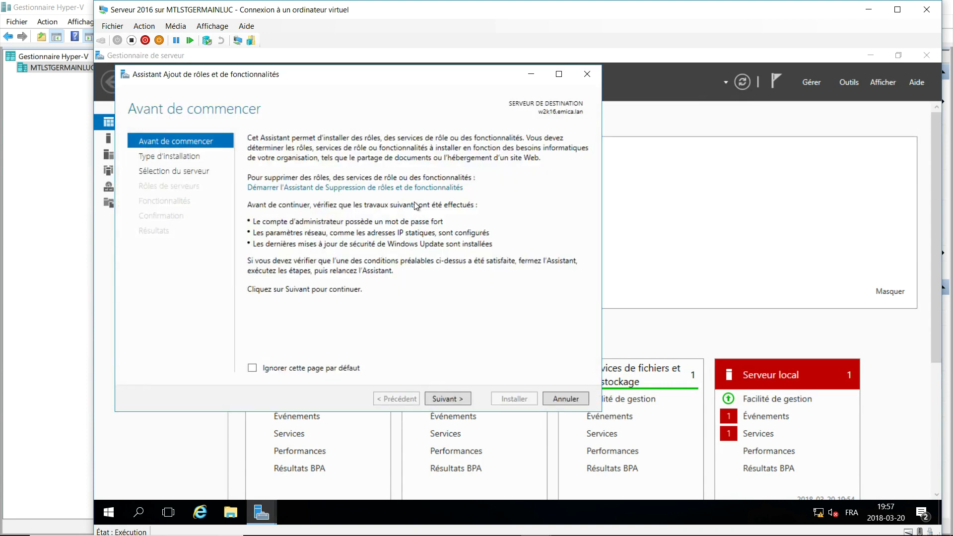
{"action": "left_click", "coordinate": [445, 402]}
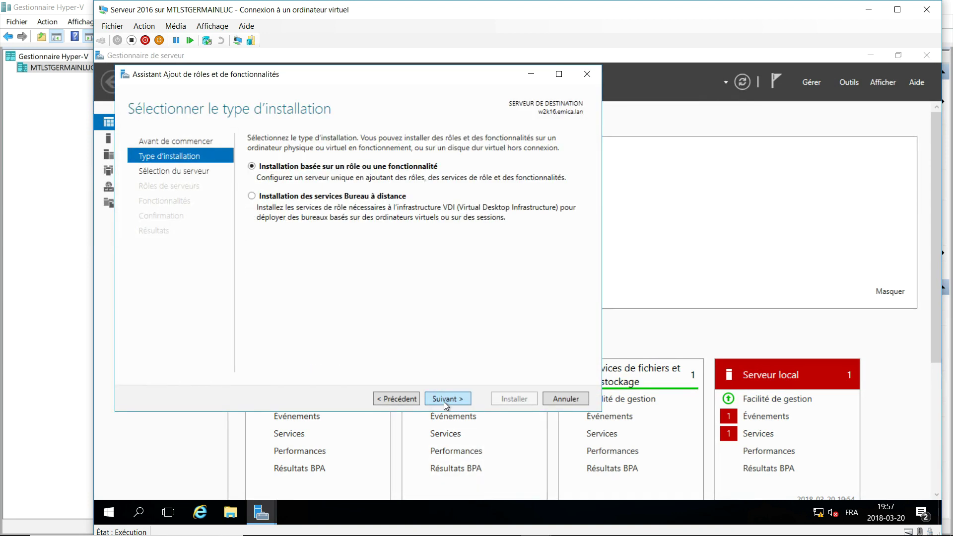
{"action": "left_click", "coordinate": [443, 399]}
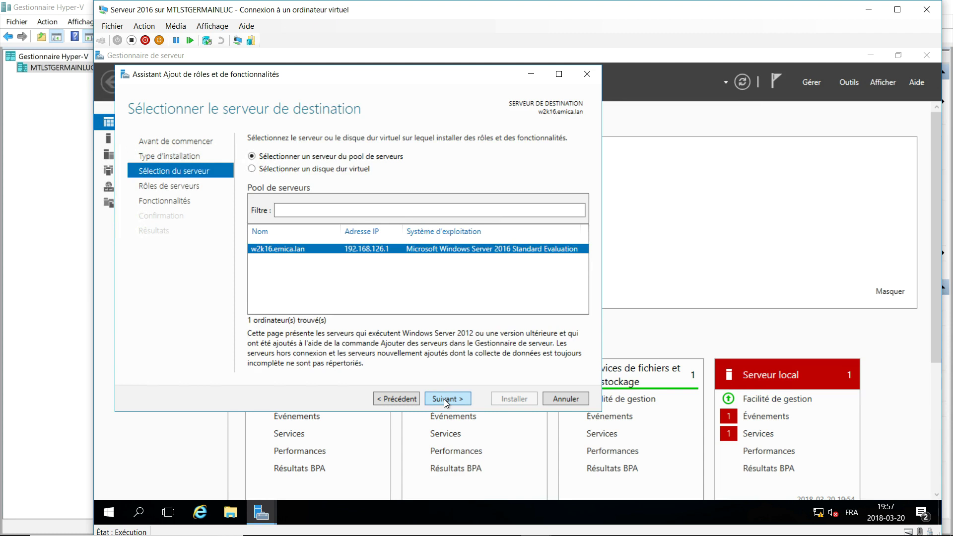
{"action": "left_click", "coordinate": [445, 399]}
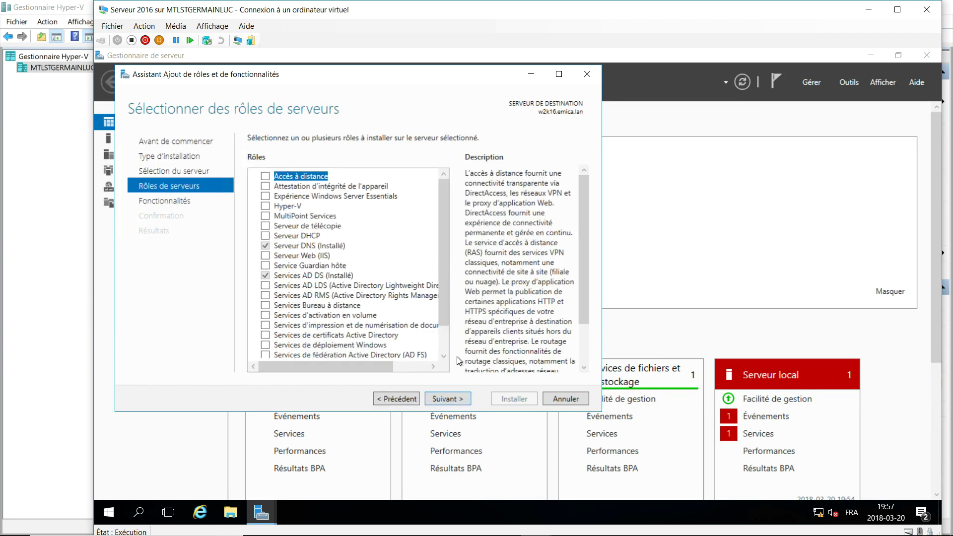
{"action": "left_click_drag", "start_coordinate": [451, 262], "coordinate": [448, 284]}
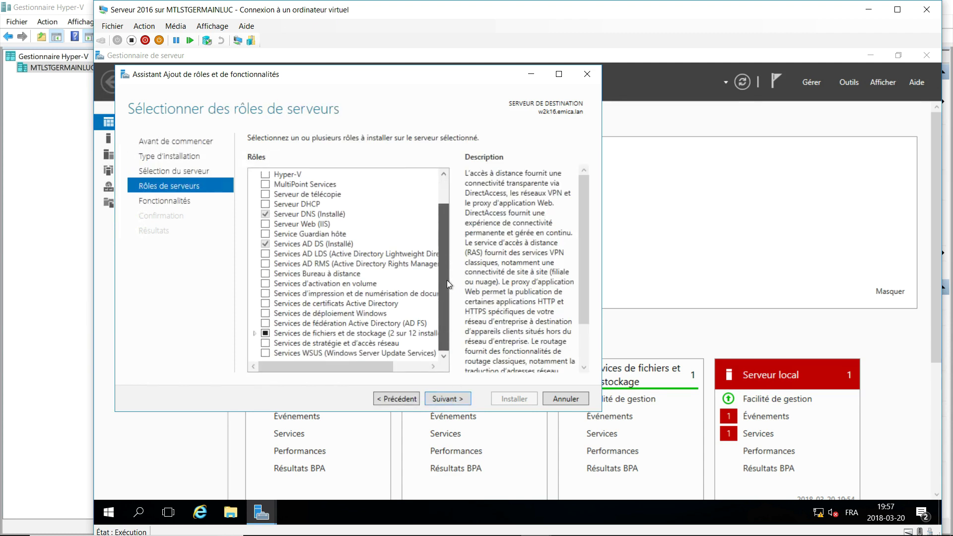
{"action": "left_click", "coordinate": [358, 353]}
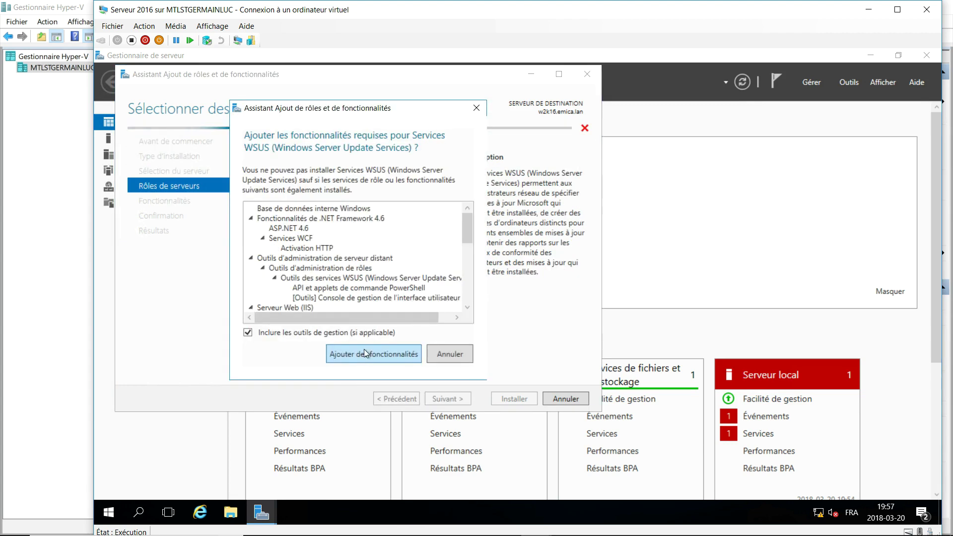
{"action": "left_click", "coordinate": [437, 356]}
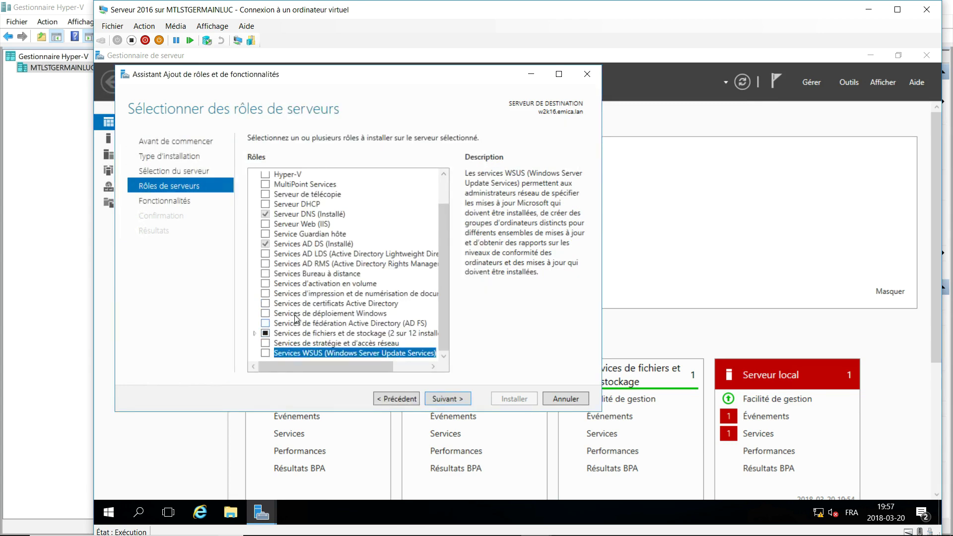
Add Print and Document Services with only the Print Server role service and install it.
{"action": "left_click", "coordinate": [266, 294]}
{"action": "left_click", "coordinate": [373, 353]}
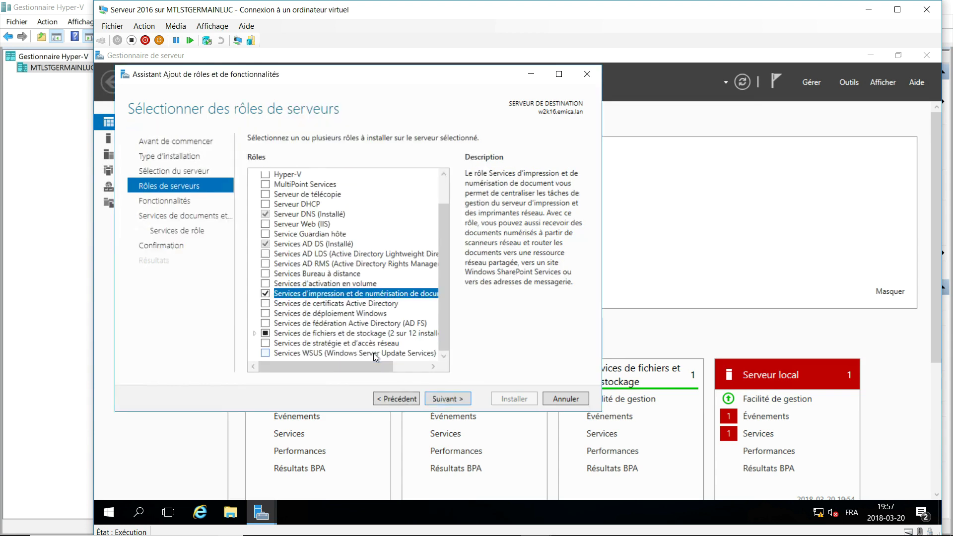
{"action": "left_click", "coordinate": [452, 399]}
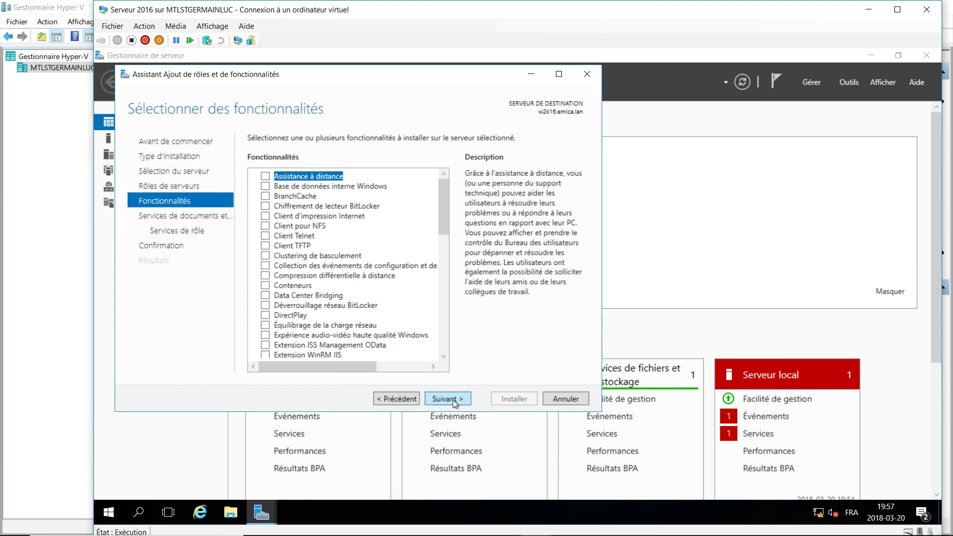
{"action": "left_click", "coordinate": [452, 400]}
{"action": "left_click", "coordinate": [452, 398]}
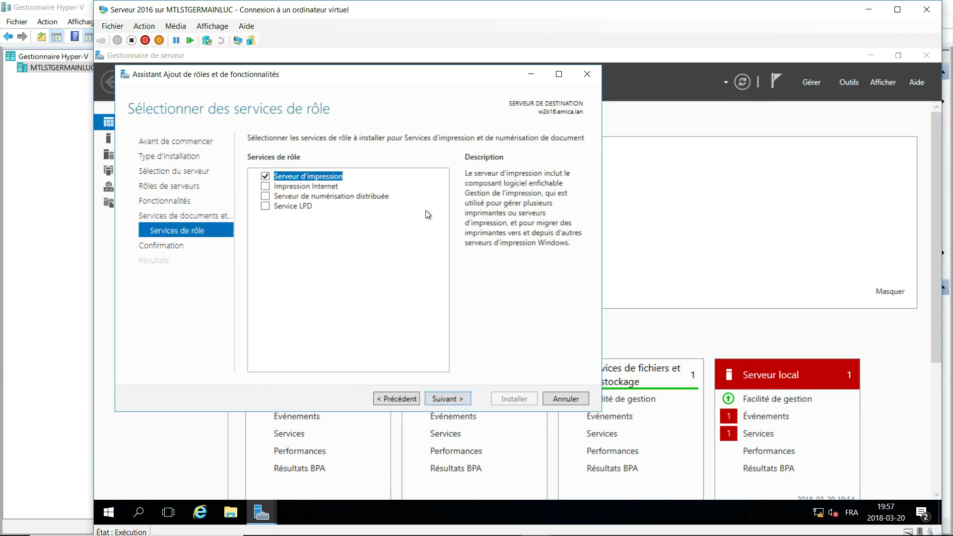
{"action": "left_click", "coordinate": [461, 398]}
{"action": "left_click", "coordinate": [514, 399]}
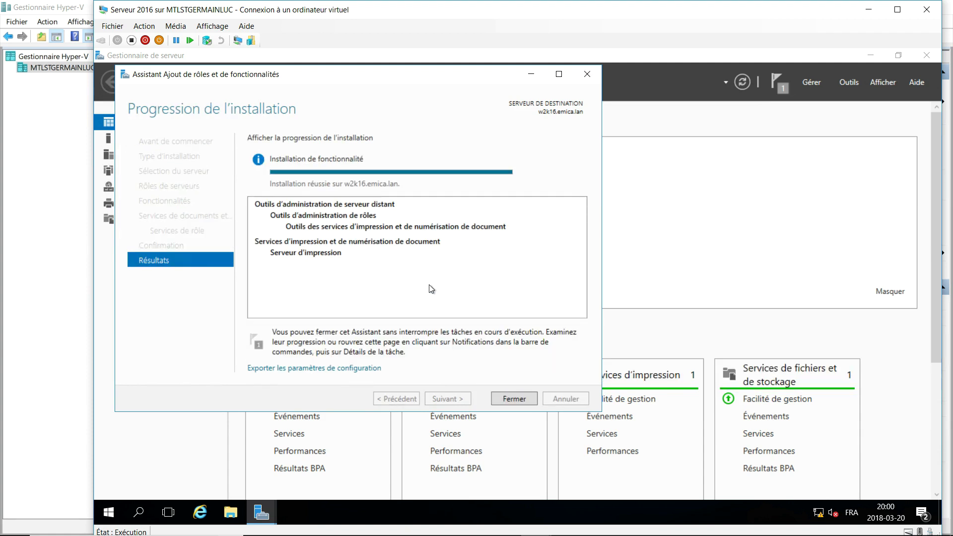
{"action": "left_click", "coordinate": [514, 398]}
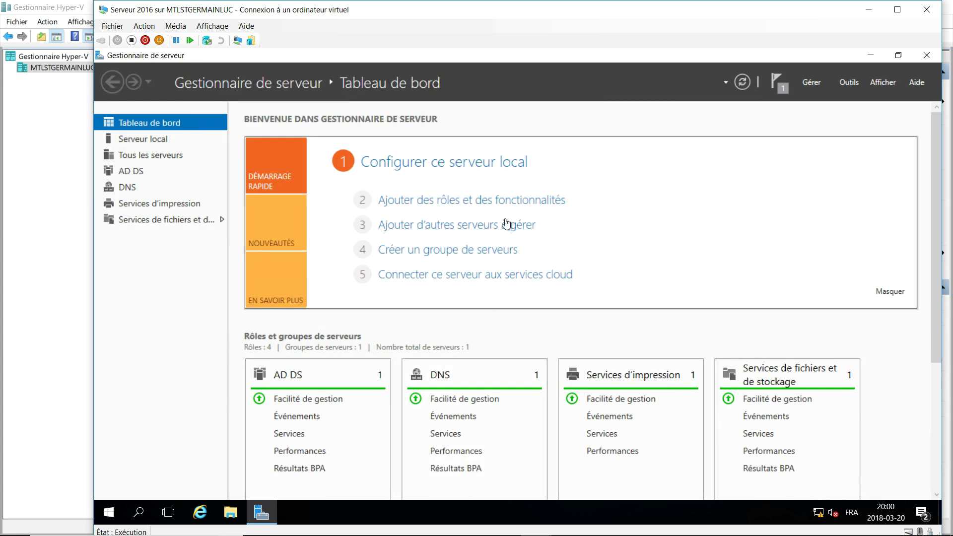
Open Print Management from Server Manager's Tools menu.
{"action": "left_click", "coordinate": [845, 84]}
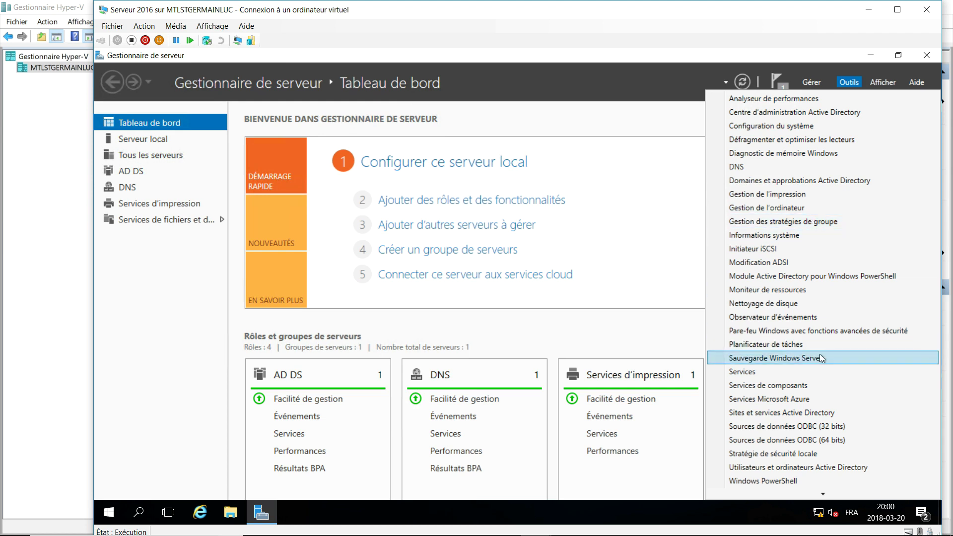
{"action": "scroll", "coordinate": [821, 355], "scroll_direction": "down", "scroll_amount": 2}
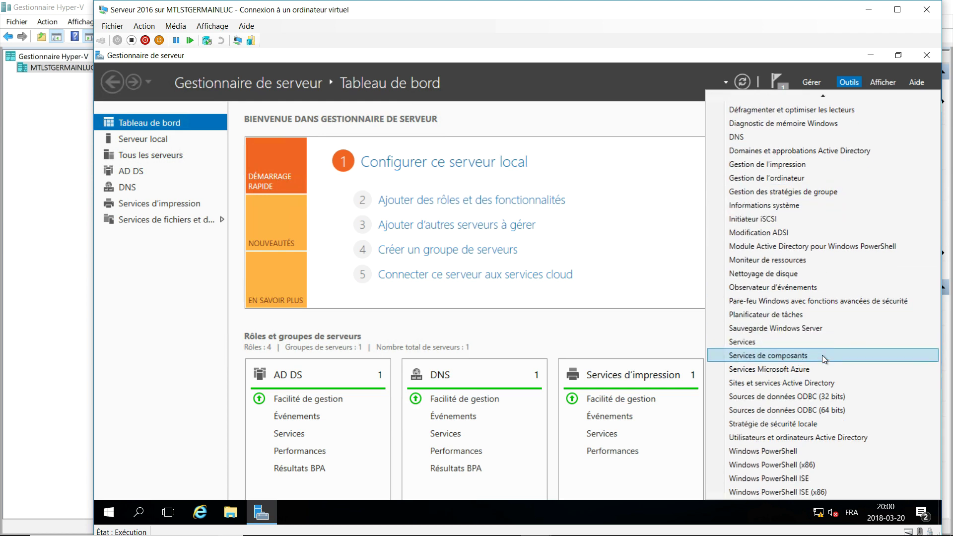
{"action": "scroll", "coordinate": [822, 355], "scroll_direction": "up", "scroll_amount": 2}
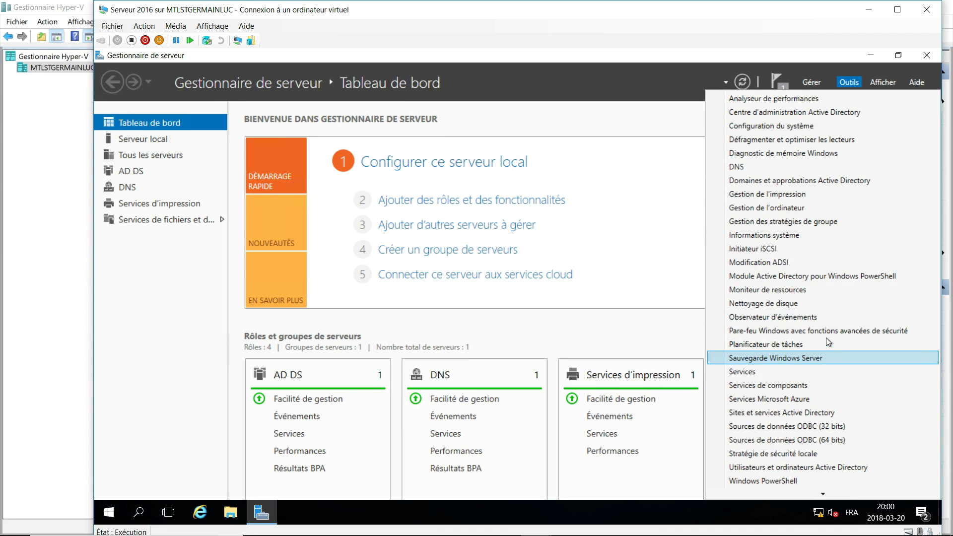
{"action": "left_click", "coordinate": [814, 193]}
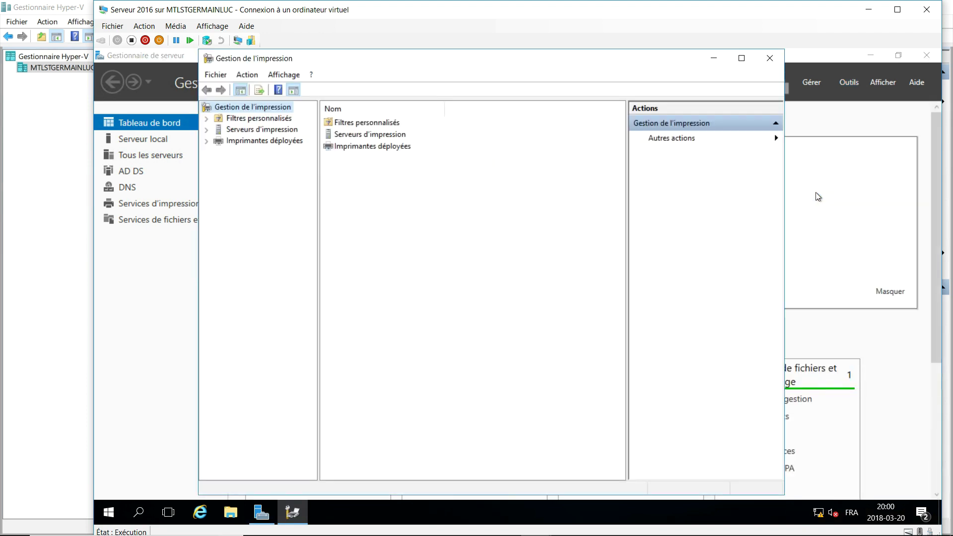
Show the Printers of the local w2k16 print server and start the Add Printer wizard.
{"action": "left_click", "coordinate": [206, 130]}
{"action": "left_click", "coordinate": [218, 141]}
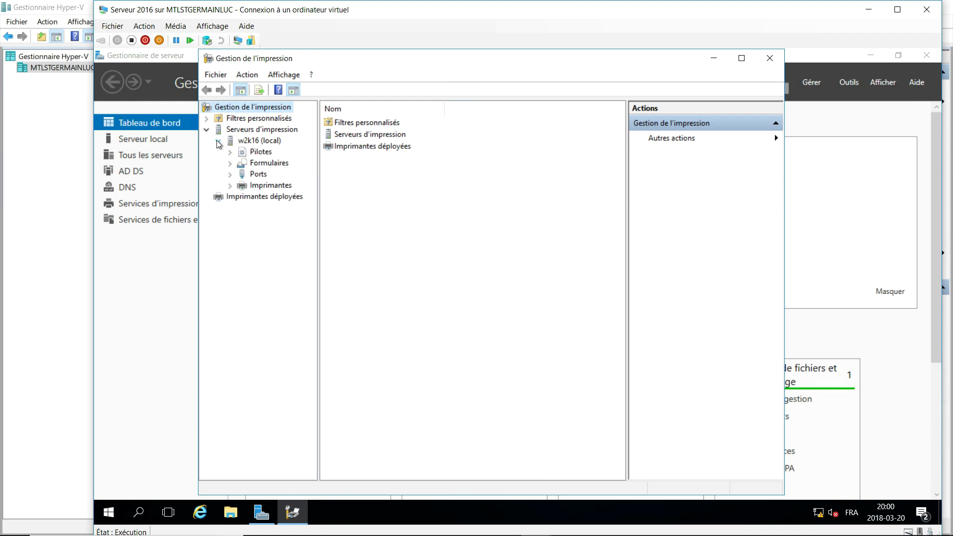
{"action": "left_click", "coordinate": [264, 186]}
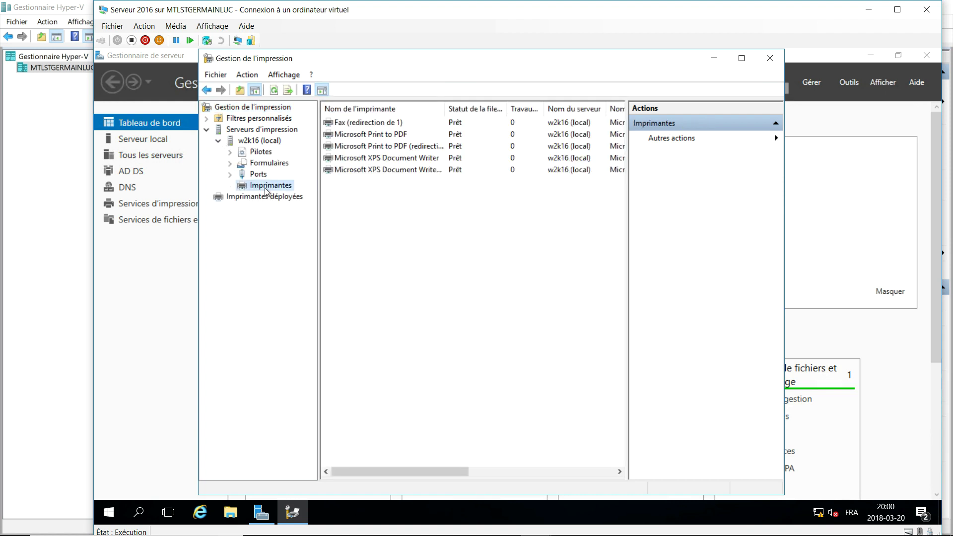
{"action": "right_click", "coordinate": [380, 197]}
{"action": "left_click", "coordinate": [402, 202]}
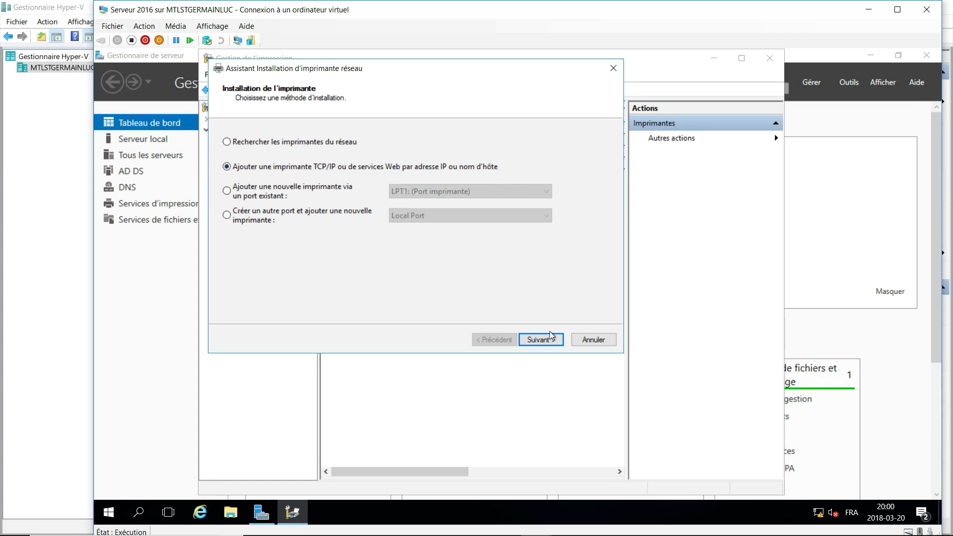
Add the printer as a TCP/IP Device at 192.168.126.5 with port name TCP5.
{"action": "left_click", "coordinate": [537, 340]}
{"action": "left_click", "coordinate": [494, 142]}
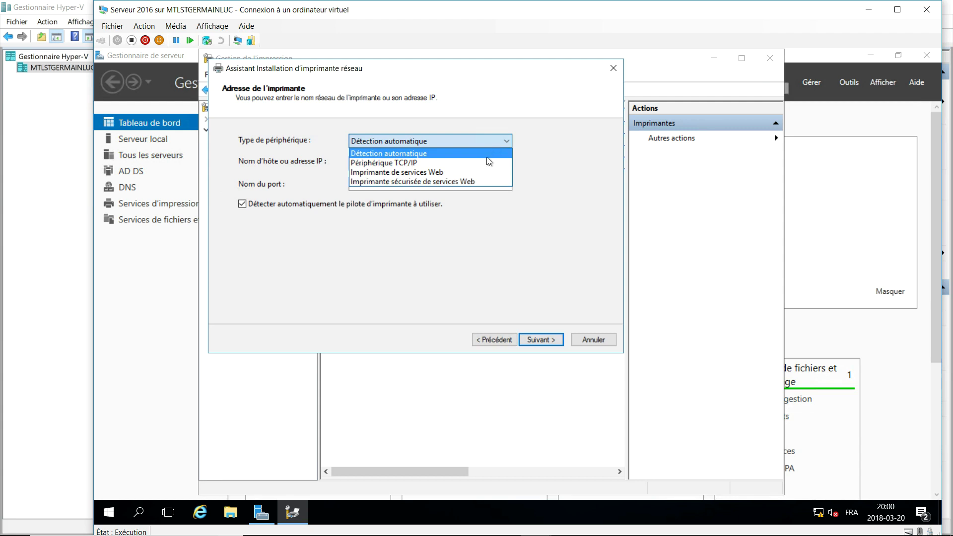
{"action": "left_click", "coordinate": [485, 163]}
{"action": "left_click", "coordinate": [404, 162]}
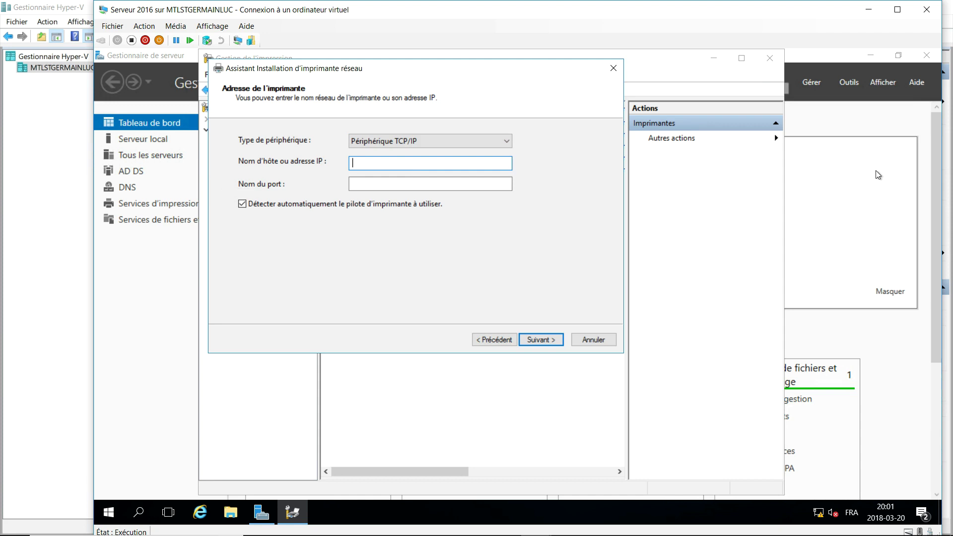
{"action": "type", "text": "192.168.126.5"}
{"action": "key", "text": "Tab"}
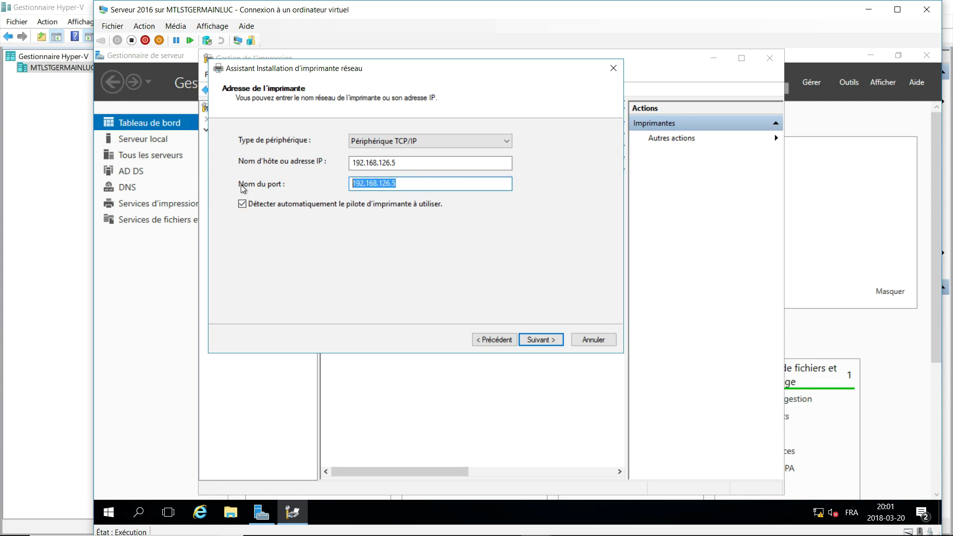
{"action": "type", "text": "TCP5"}
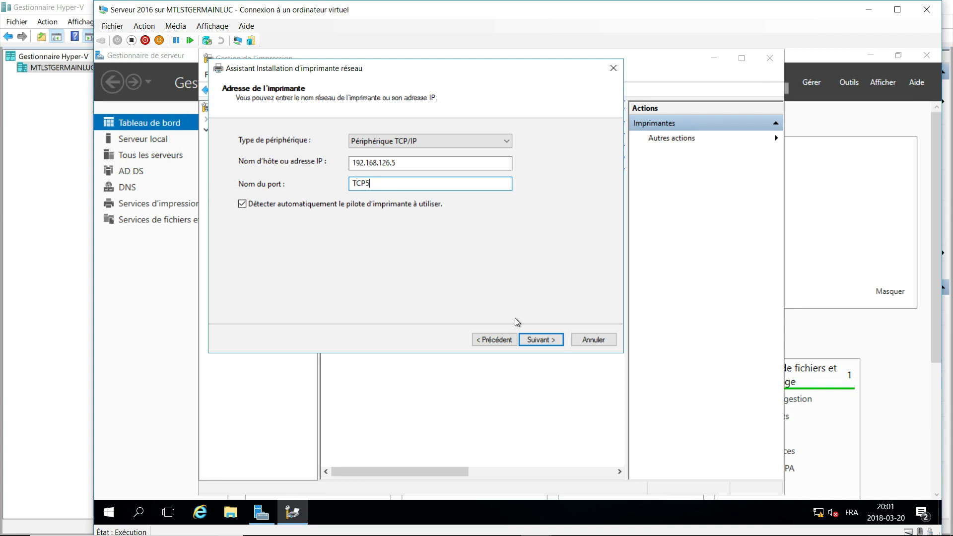
{"action": "left_click", "coordinate": [541, 339]}
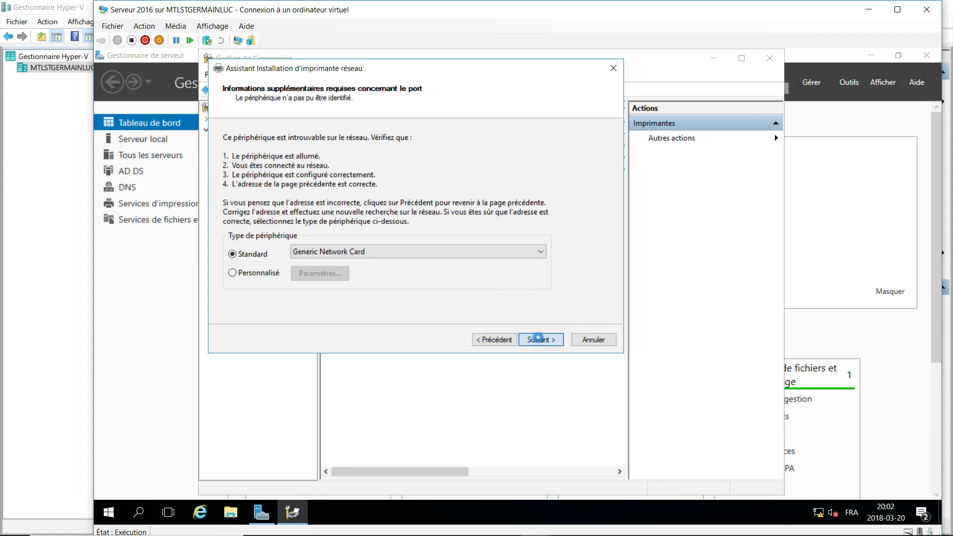
Accept the Generic Network Card port and install the new Lexmark T640 Class Driver.
{"action": "left_click", "coordinate": [538, 338]}
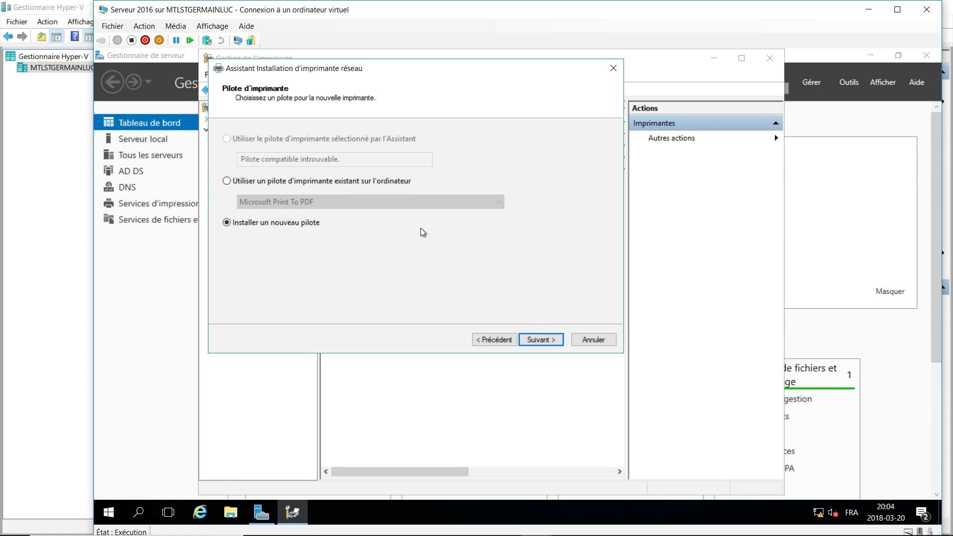
{"action": "left_click", "coordinate": [540, 339]}
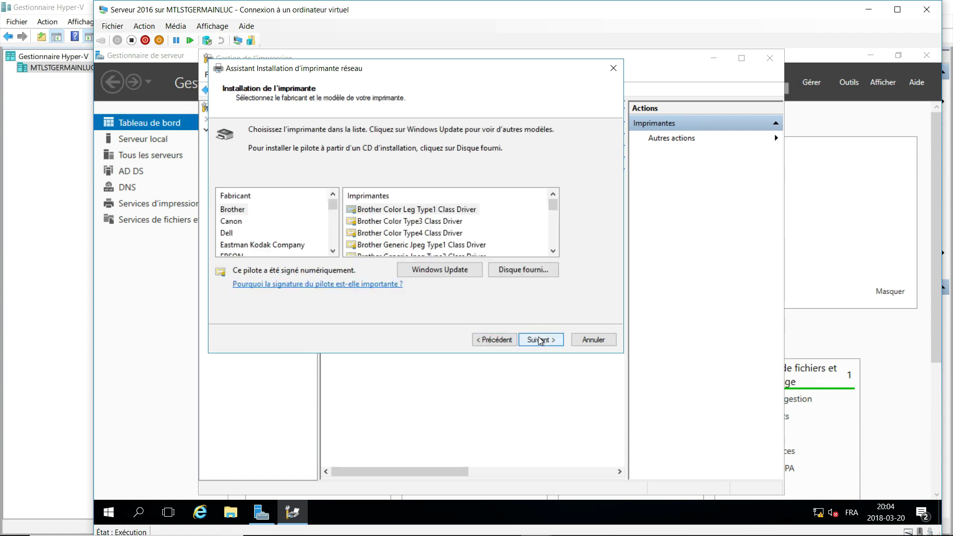
{"action": "scroll", "coordinate": [276, 222], "scroll_direction": "down", "scroll_amount": 2}
{"action": "scroll", "coordinate": [276, 222], "scroll_direction": "down", "scroll_amount": 2}
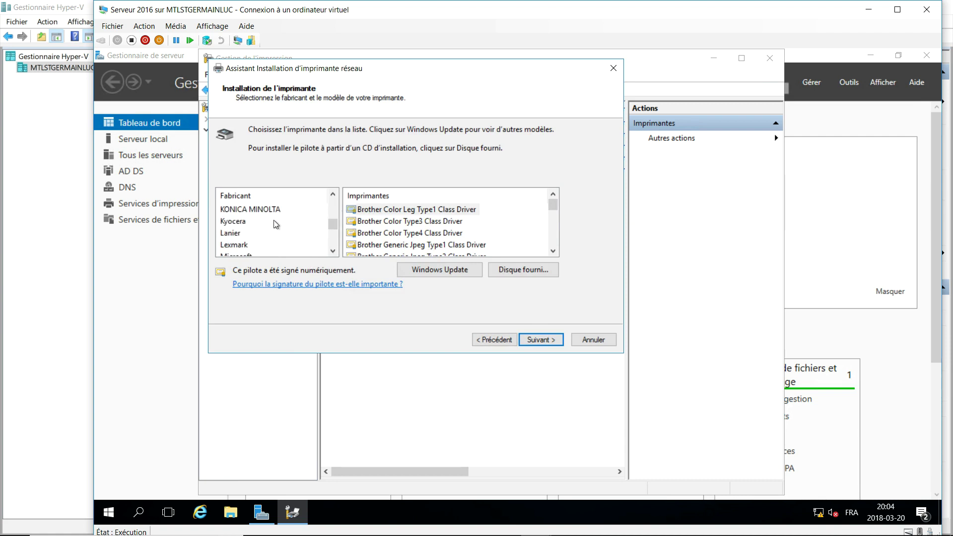
{"action": "left_click", "coordinate": [234, 245]}
{"action": "scroll", "coordinate": [517, 225], "scroll_direction": "down", "scroll_amount": 5}
{"action": "scroll", "coordinate": [517, 224], "scroll_direction": "down", "scroll_amount": 10}
{"action": "scroll", "coordinate": [517, 224], "scroll_direction": "down", "scroll_amount": 5}
{"action": "left_click", "coordinate": [425, 210]}
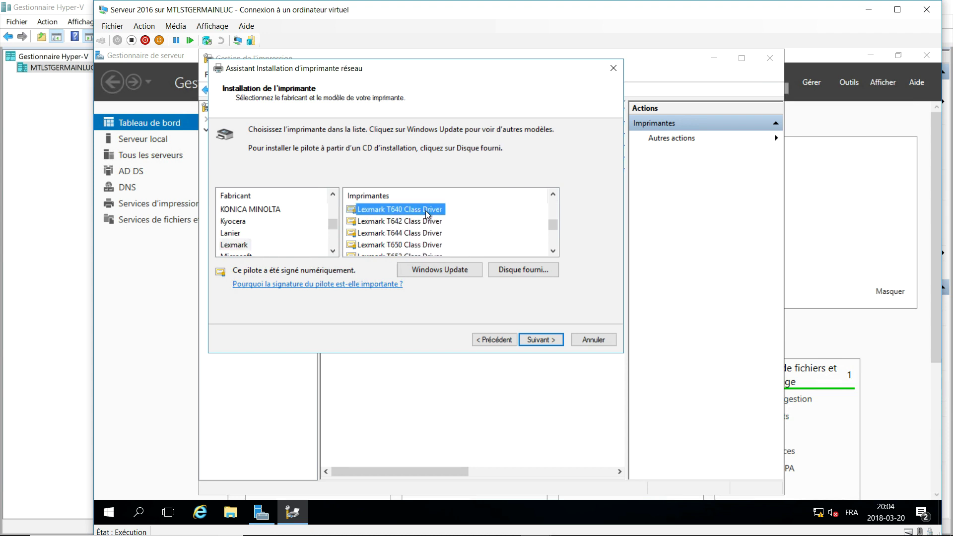
{"action": "left_click", "coordinate": [538, 341]}
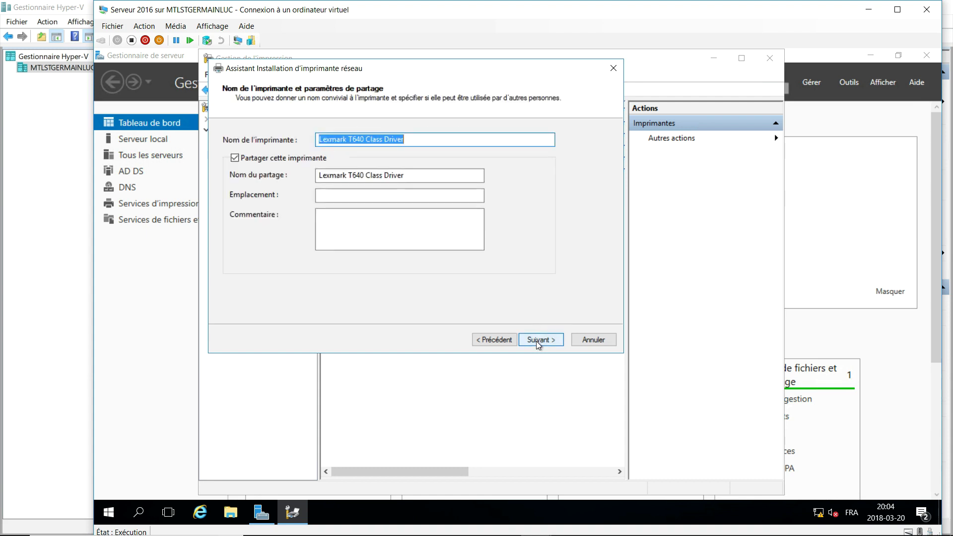
Shorten the printer name from 'Lexmark T640 Class Driver' to 'T640'.
{"action": "left_click", "coordinate": [390, 138]}
{"action": "left_click_drag", "start_coordinate": [366, 139], "coordinate": [532, 137]}
{"action": "key", "text": "BackSpace"}
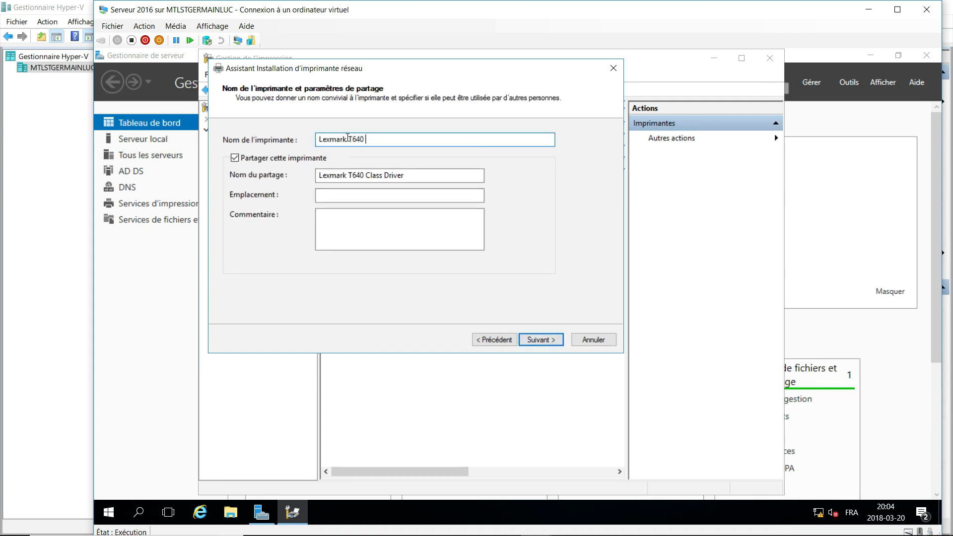
{"action": "left_click_drag", "start_coordinate": [349, 138], "coordinate": [316, 139]}
{"action": "key", "text": "BackSpace"}
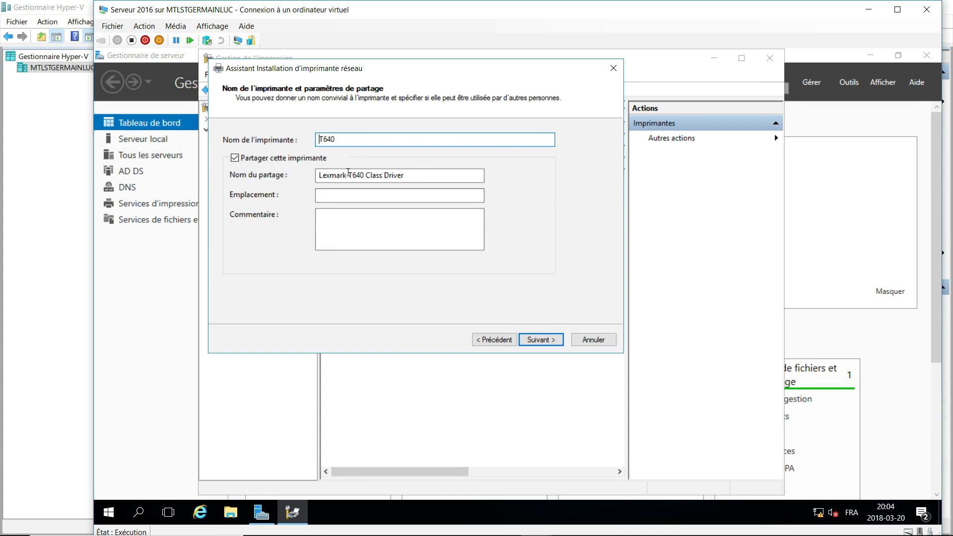